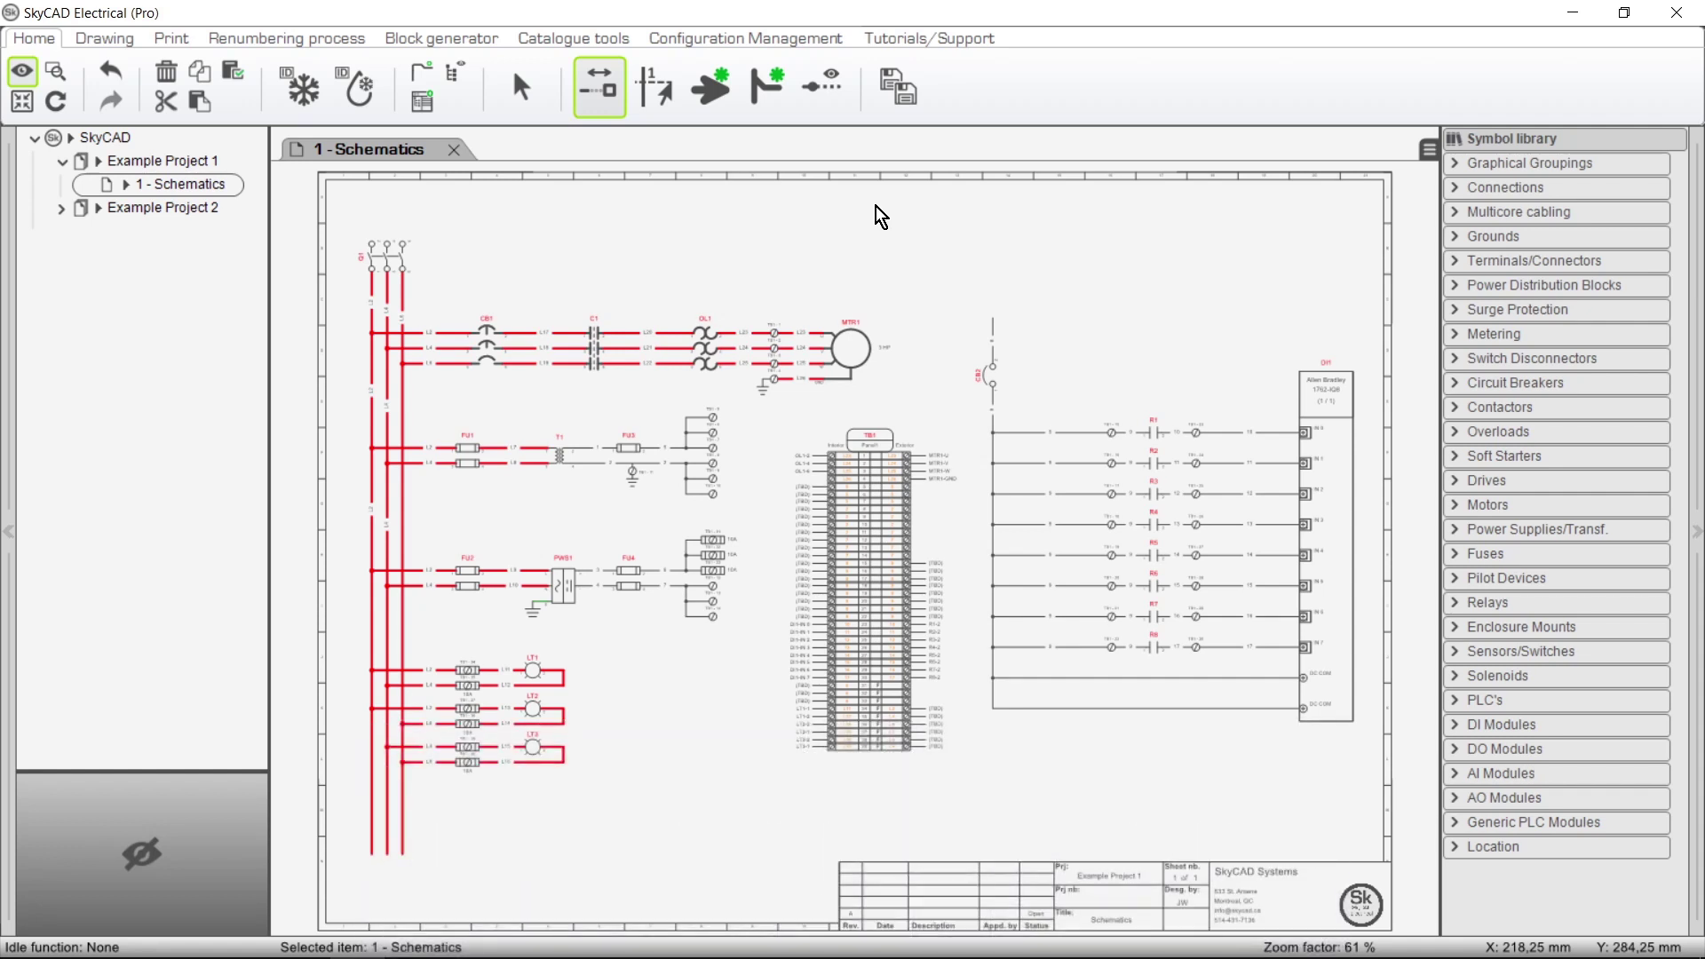
Step: Select terminal strip TB1 in the schematic
left_click(874, 492)
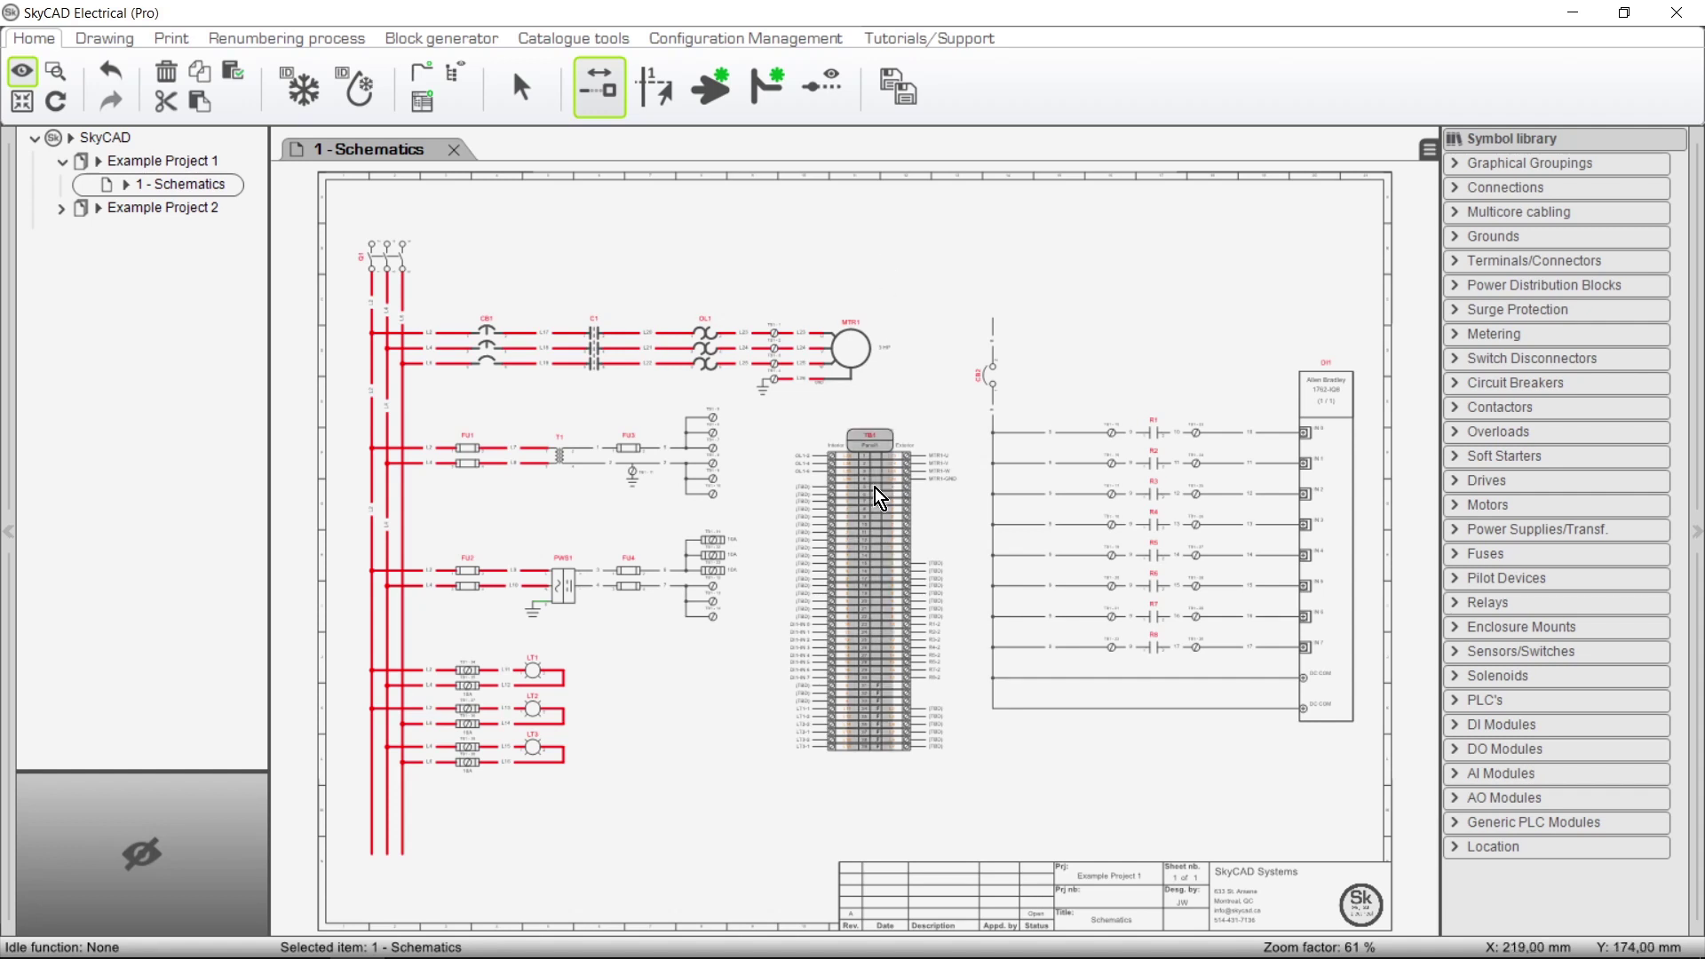
Step: Open TB1's terminal table and detach it into its own window on the right half
double_click(879, 500)
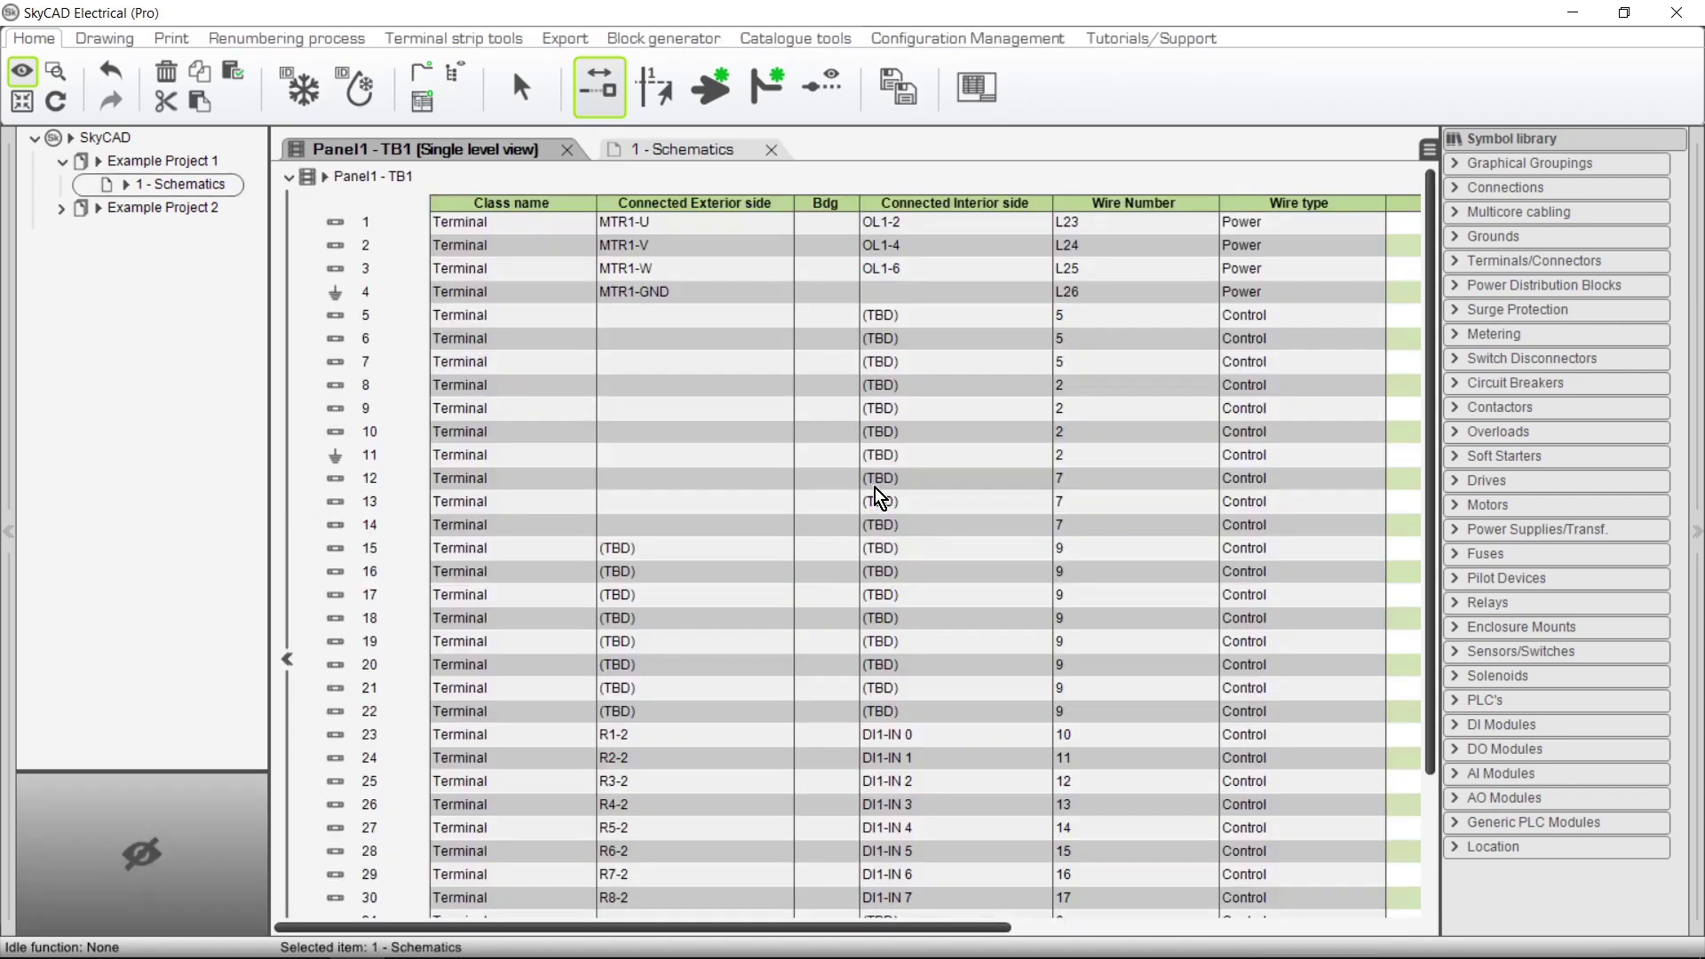
left_click_drag(441, 145, 434, 110)
left_click_drag(532, 17, 1700, 27)
Step: Snap the schematic to the left half and collapse the project tree and symbol library panels
left_click(627, 335)
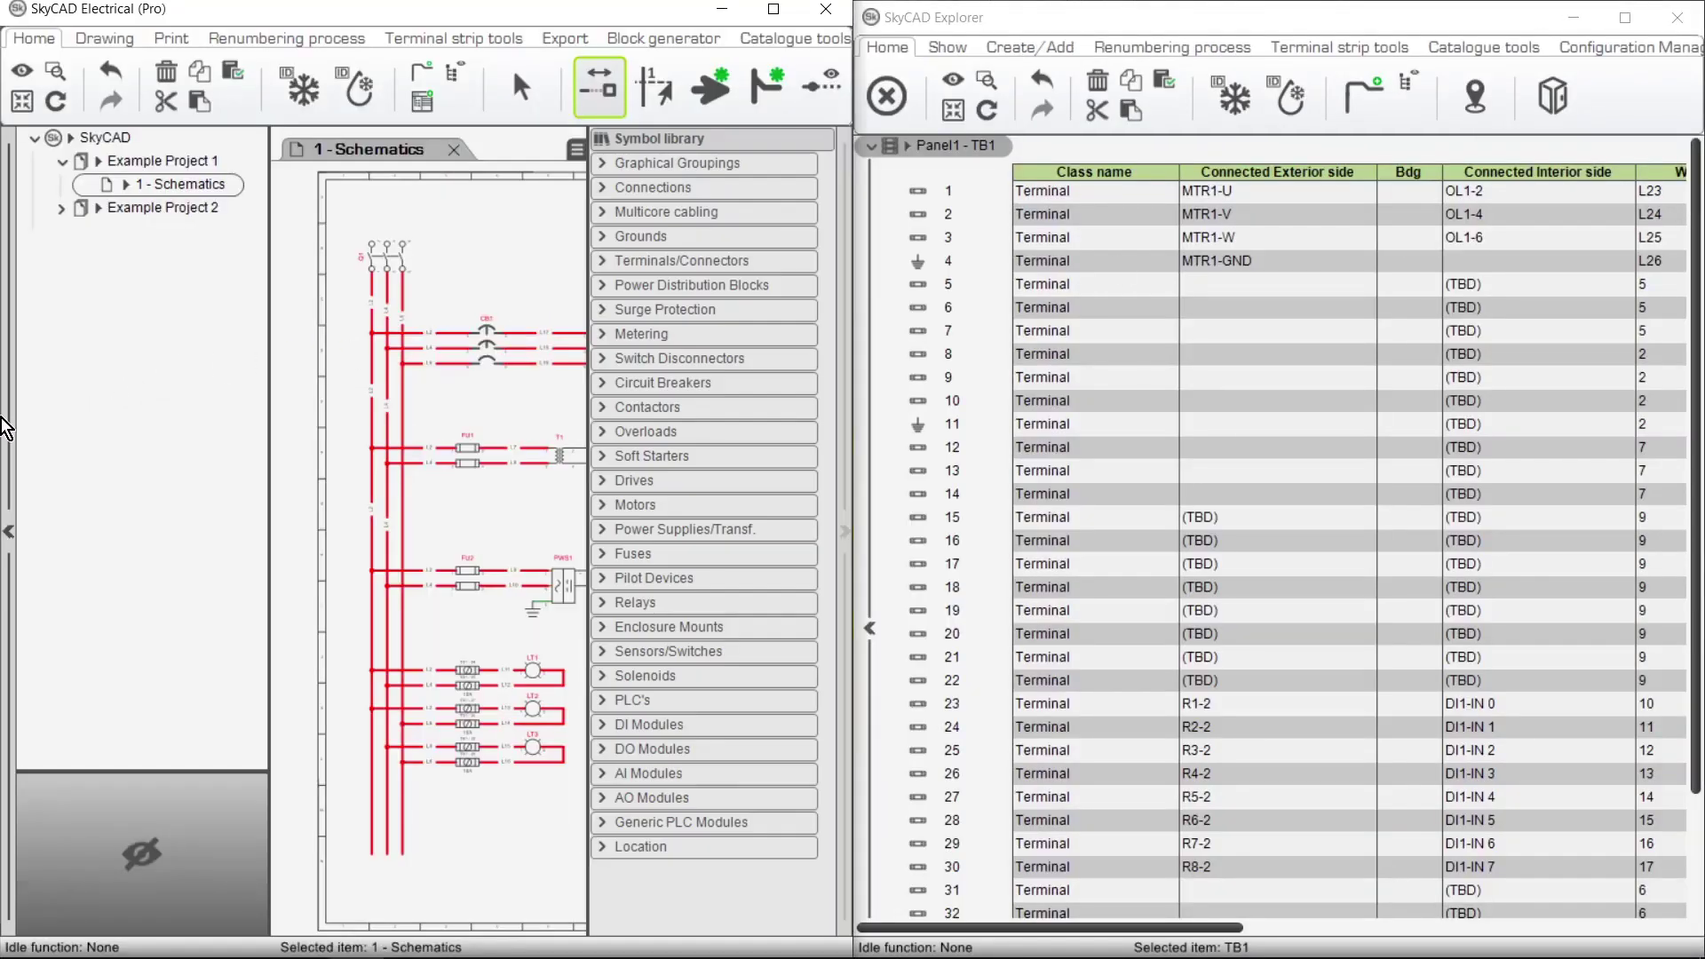
left_click(10, 436)
left_click(844, 448)
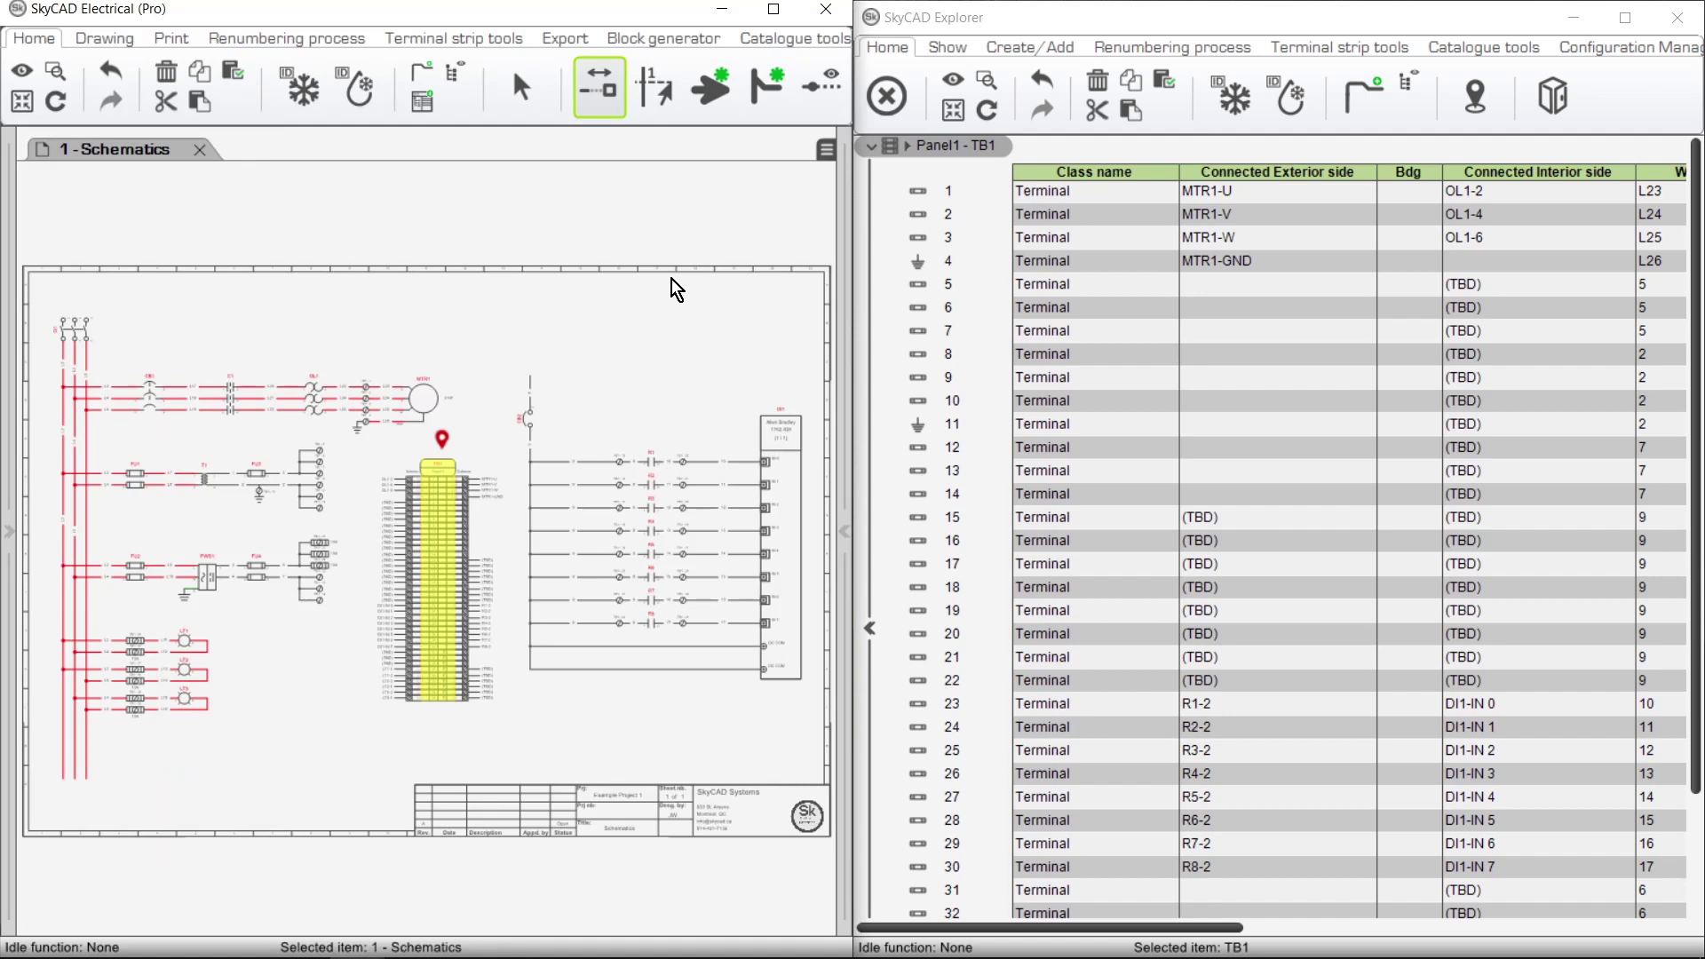
Step: Hide the Class name column in the TB1 terminal table
left_click(1077, 173)
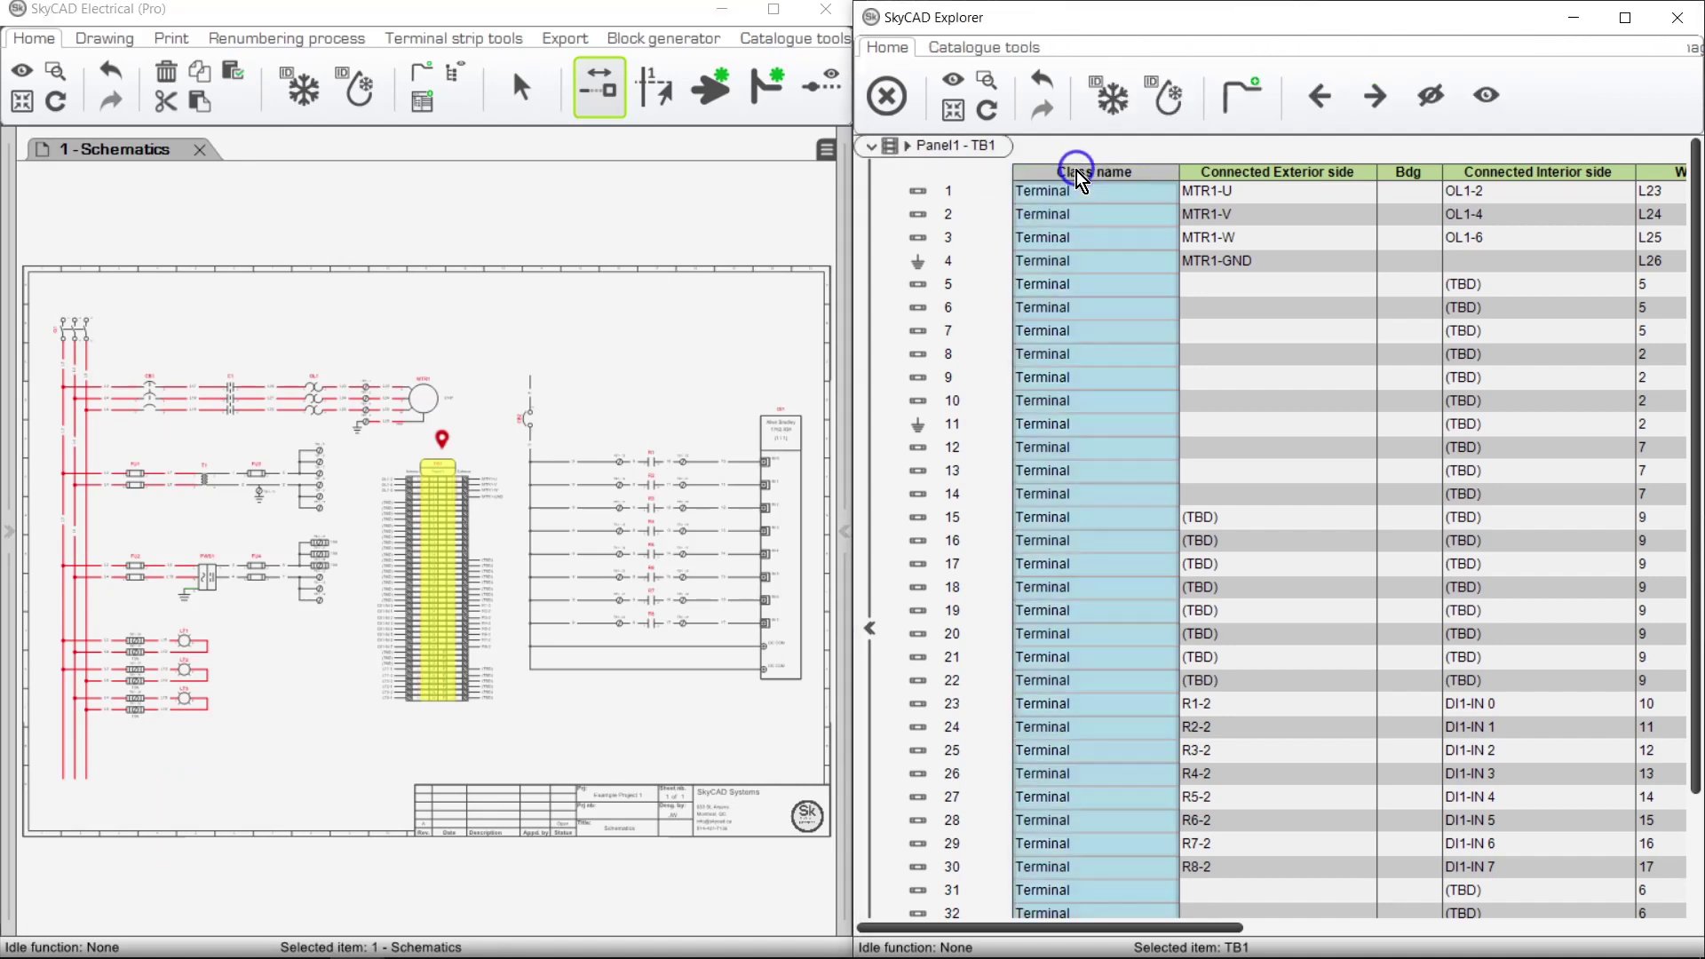
left_click(1442, 117)
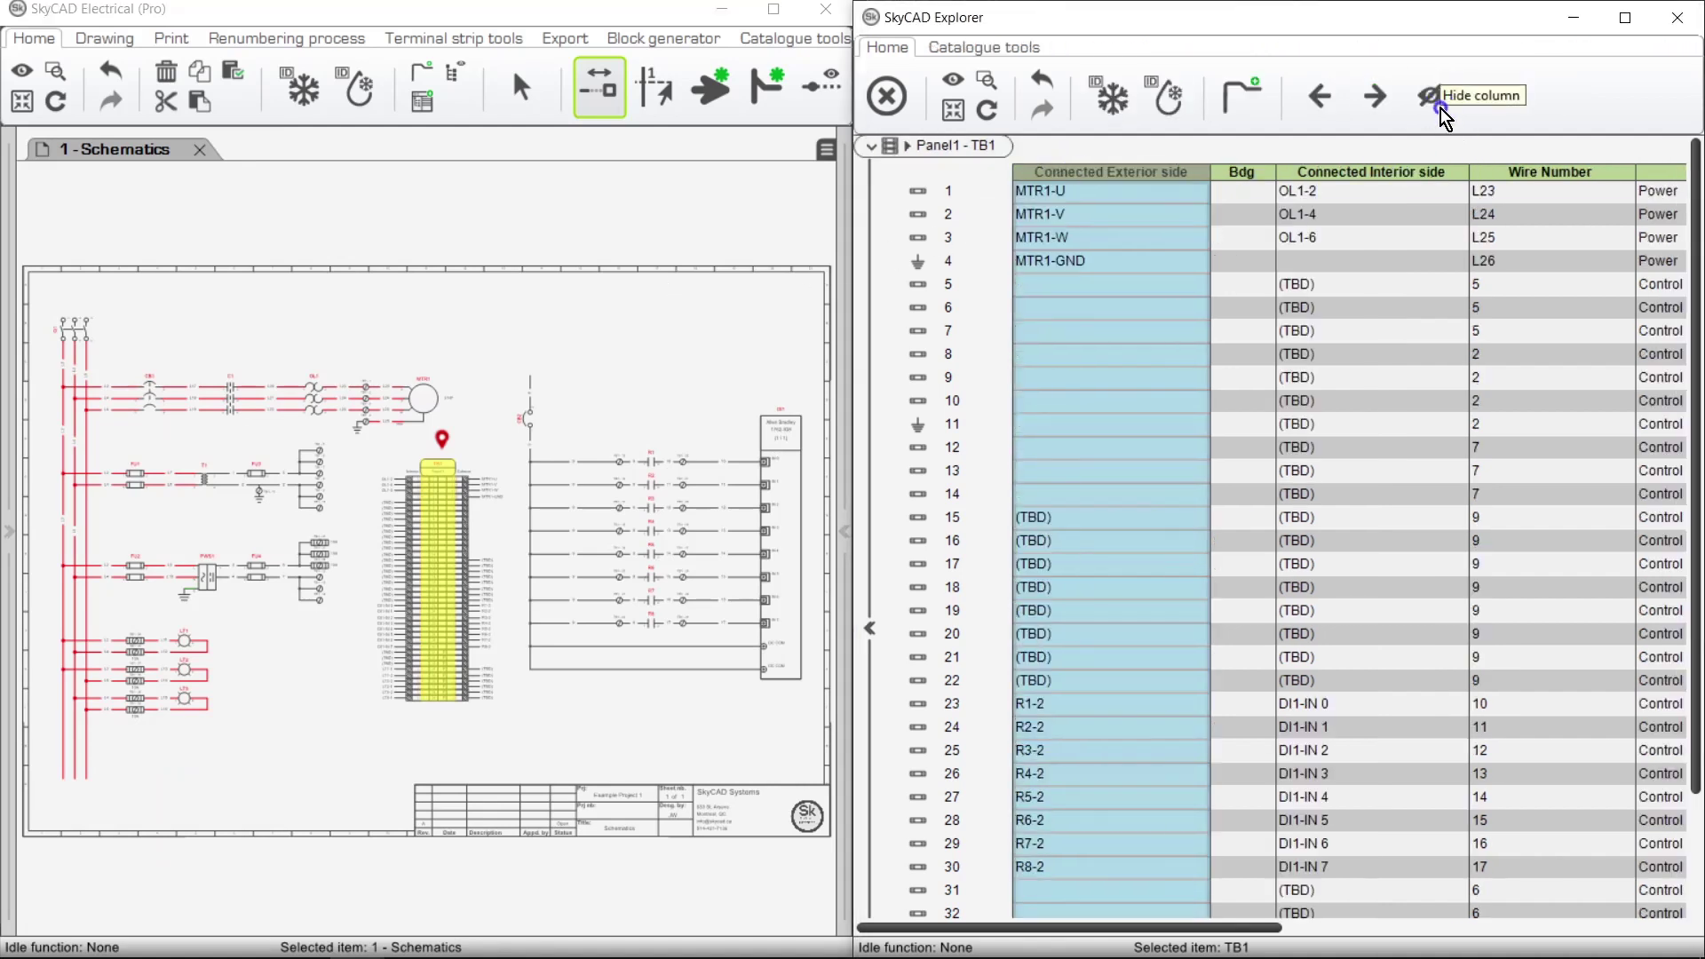
left_click(953, 164)
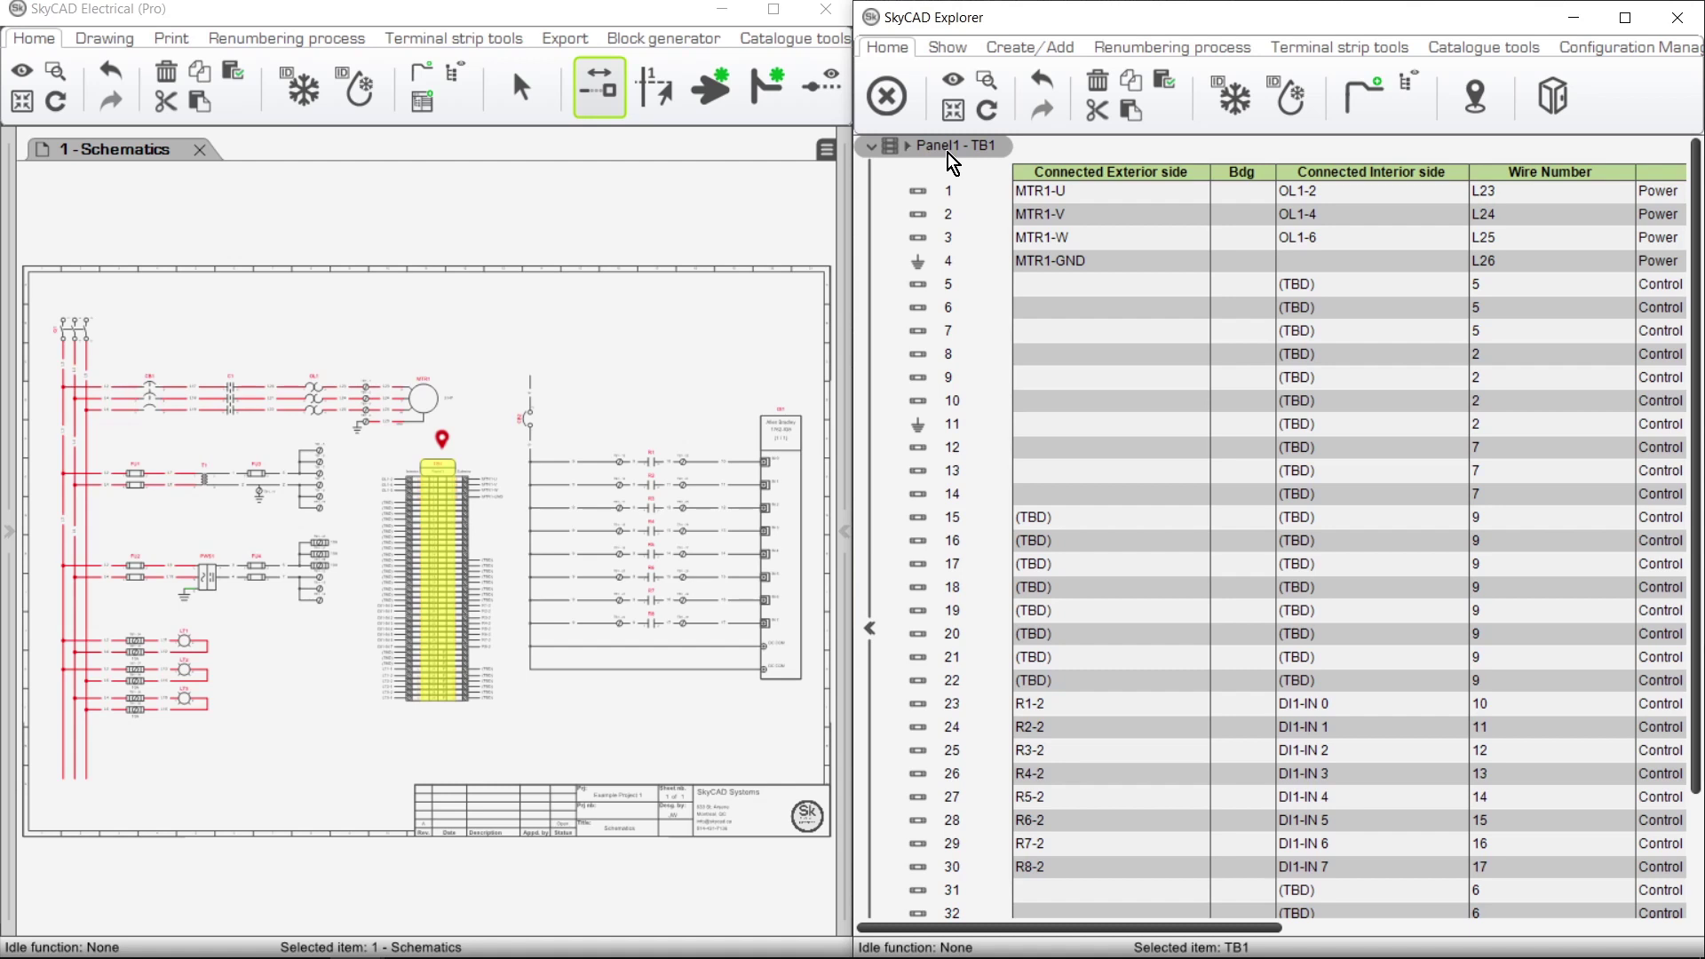
Step: Renumber the schematic's wires, then locate terminals 1, 4, 13 and 19 on the drawing
left_click(337, 42)
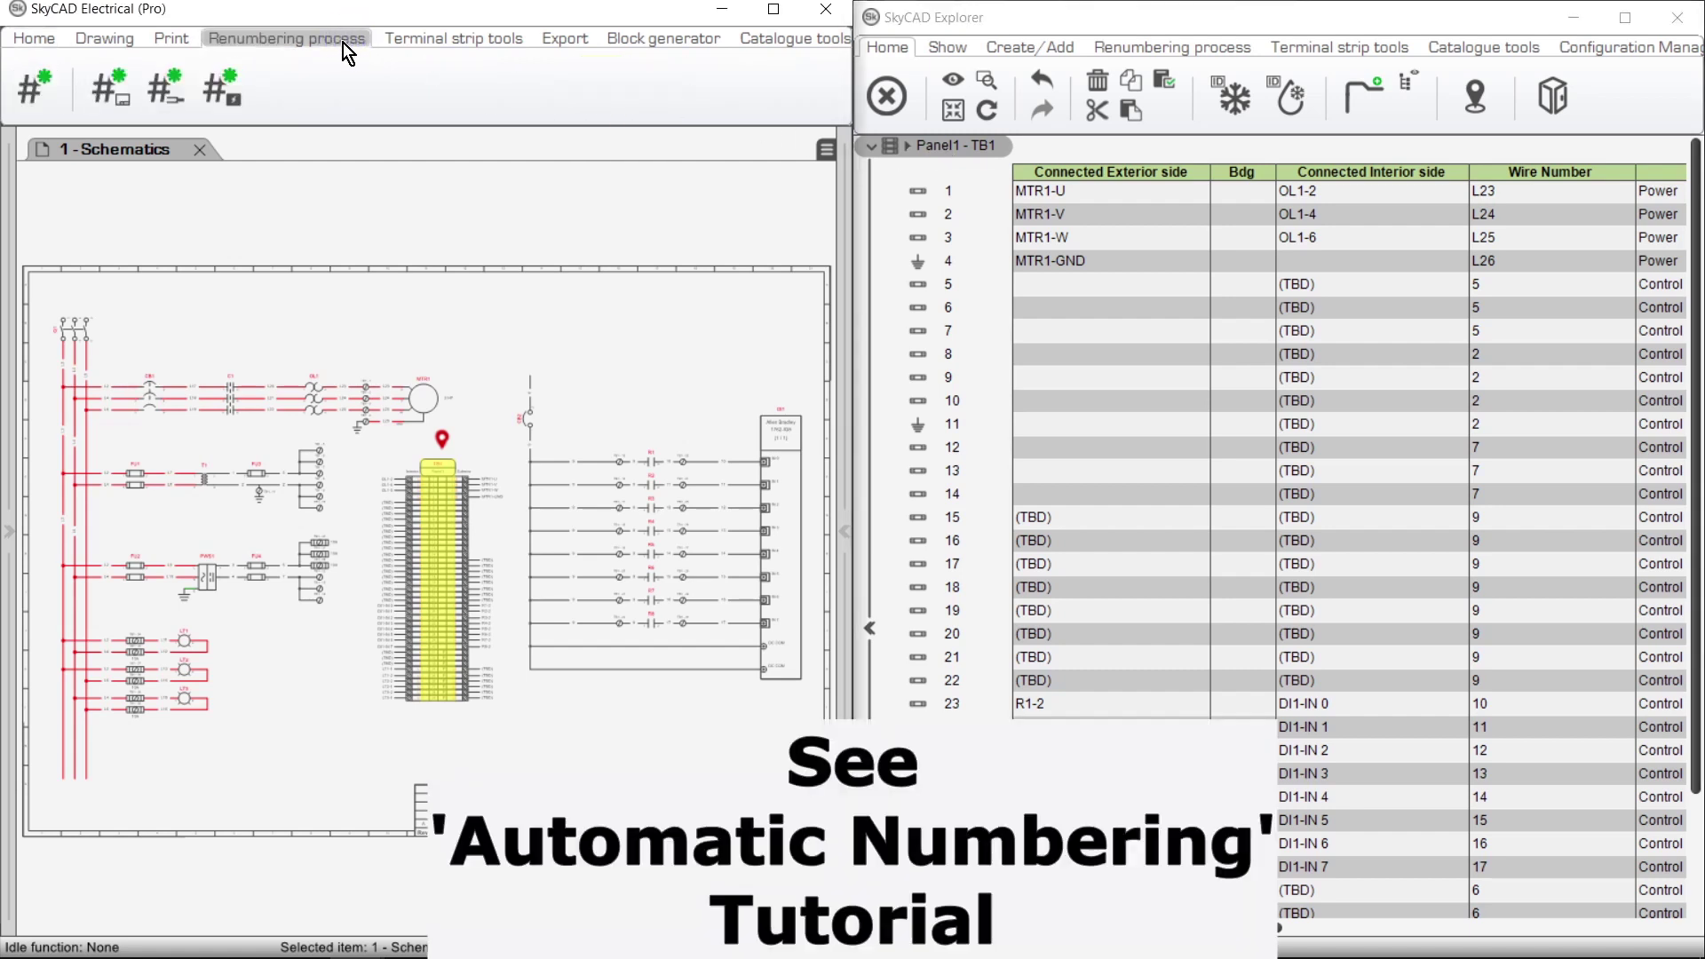
left_click(173, 97)
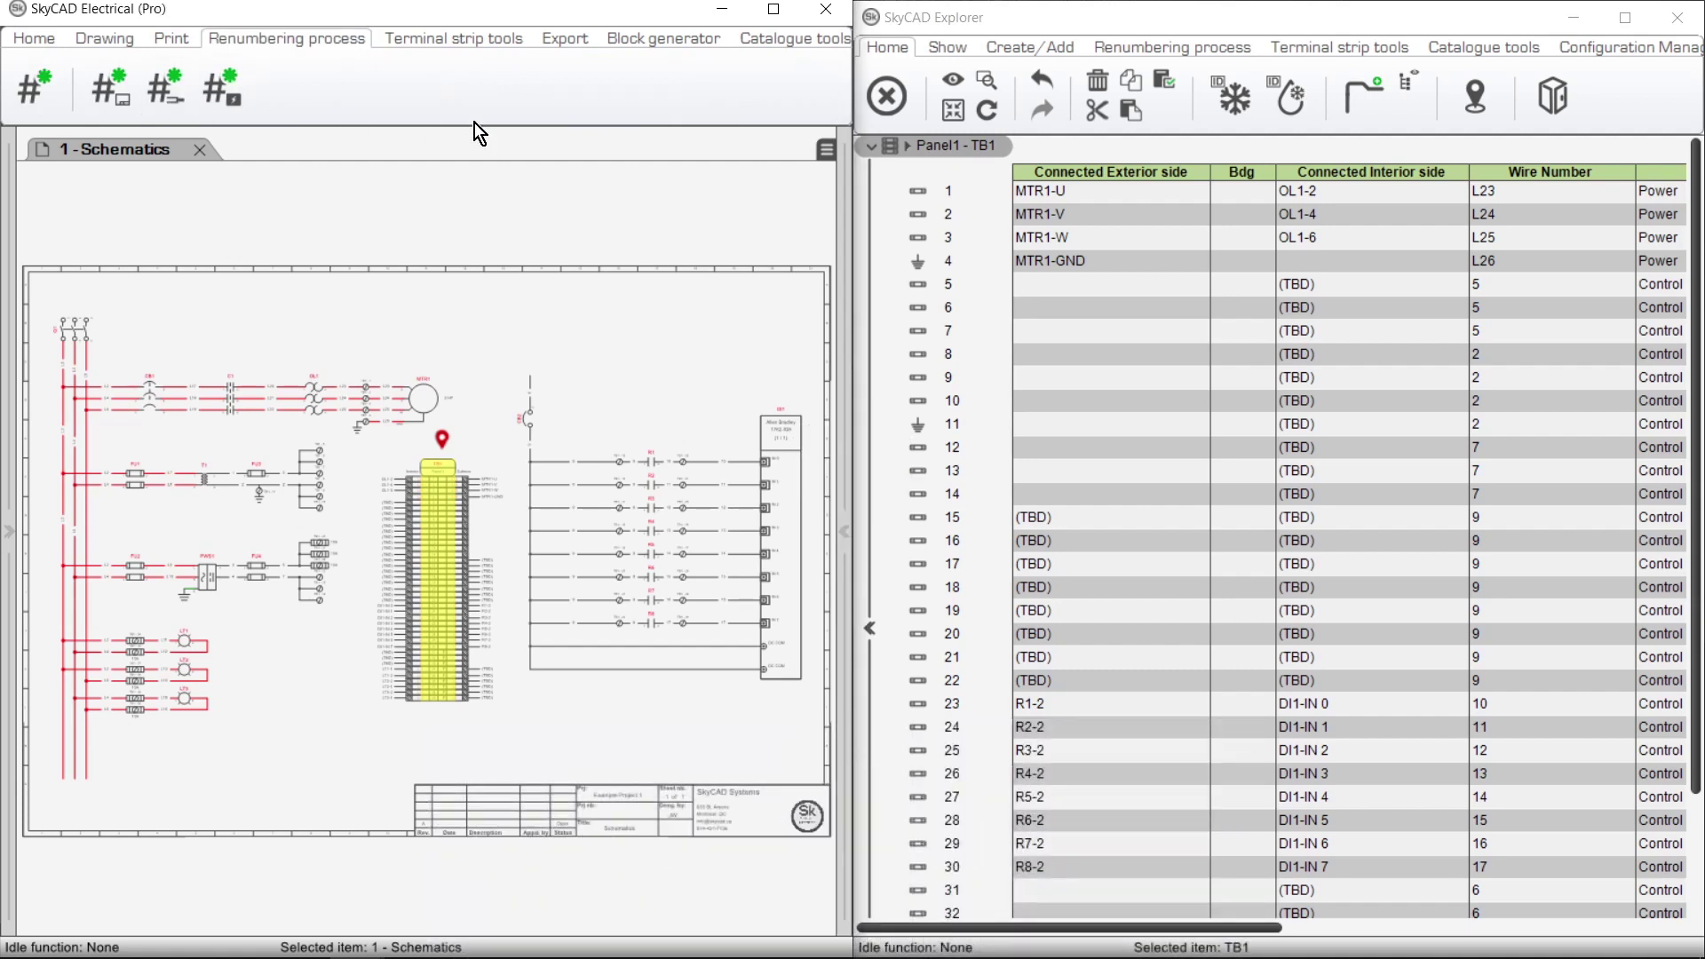
left_click(951, 195)
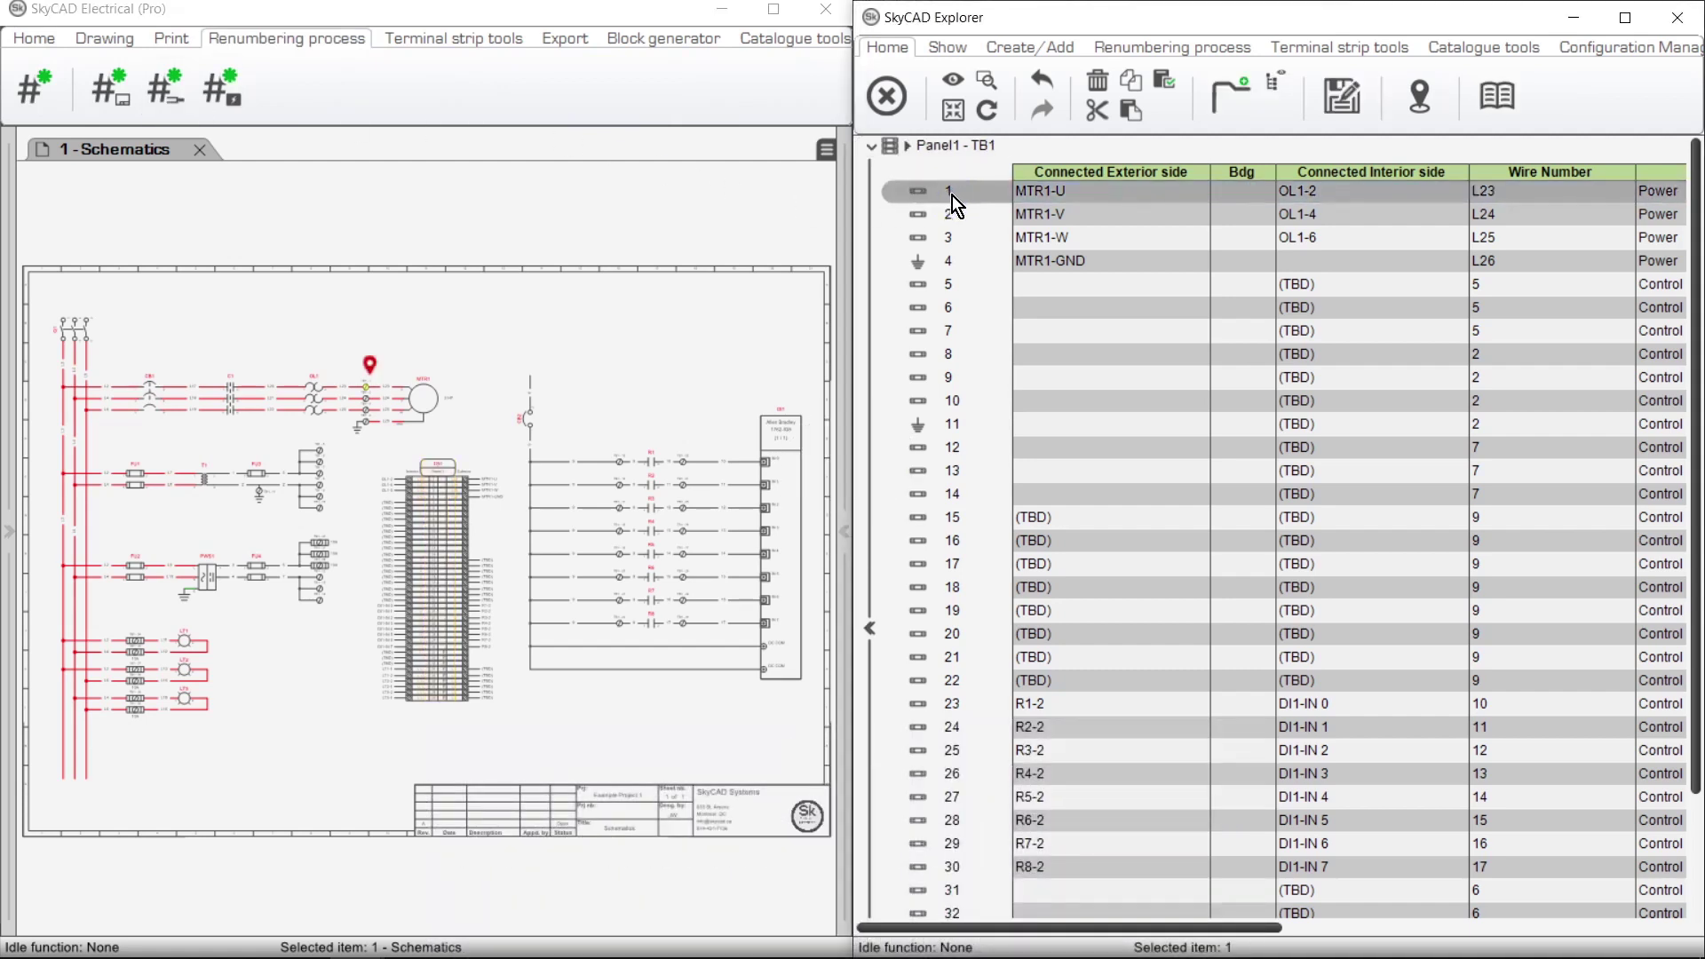
left_click(956, 266)
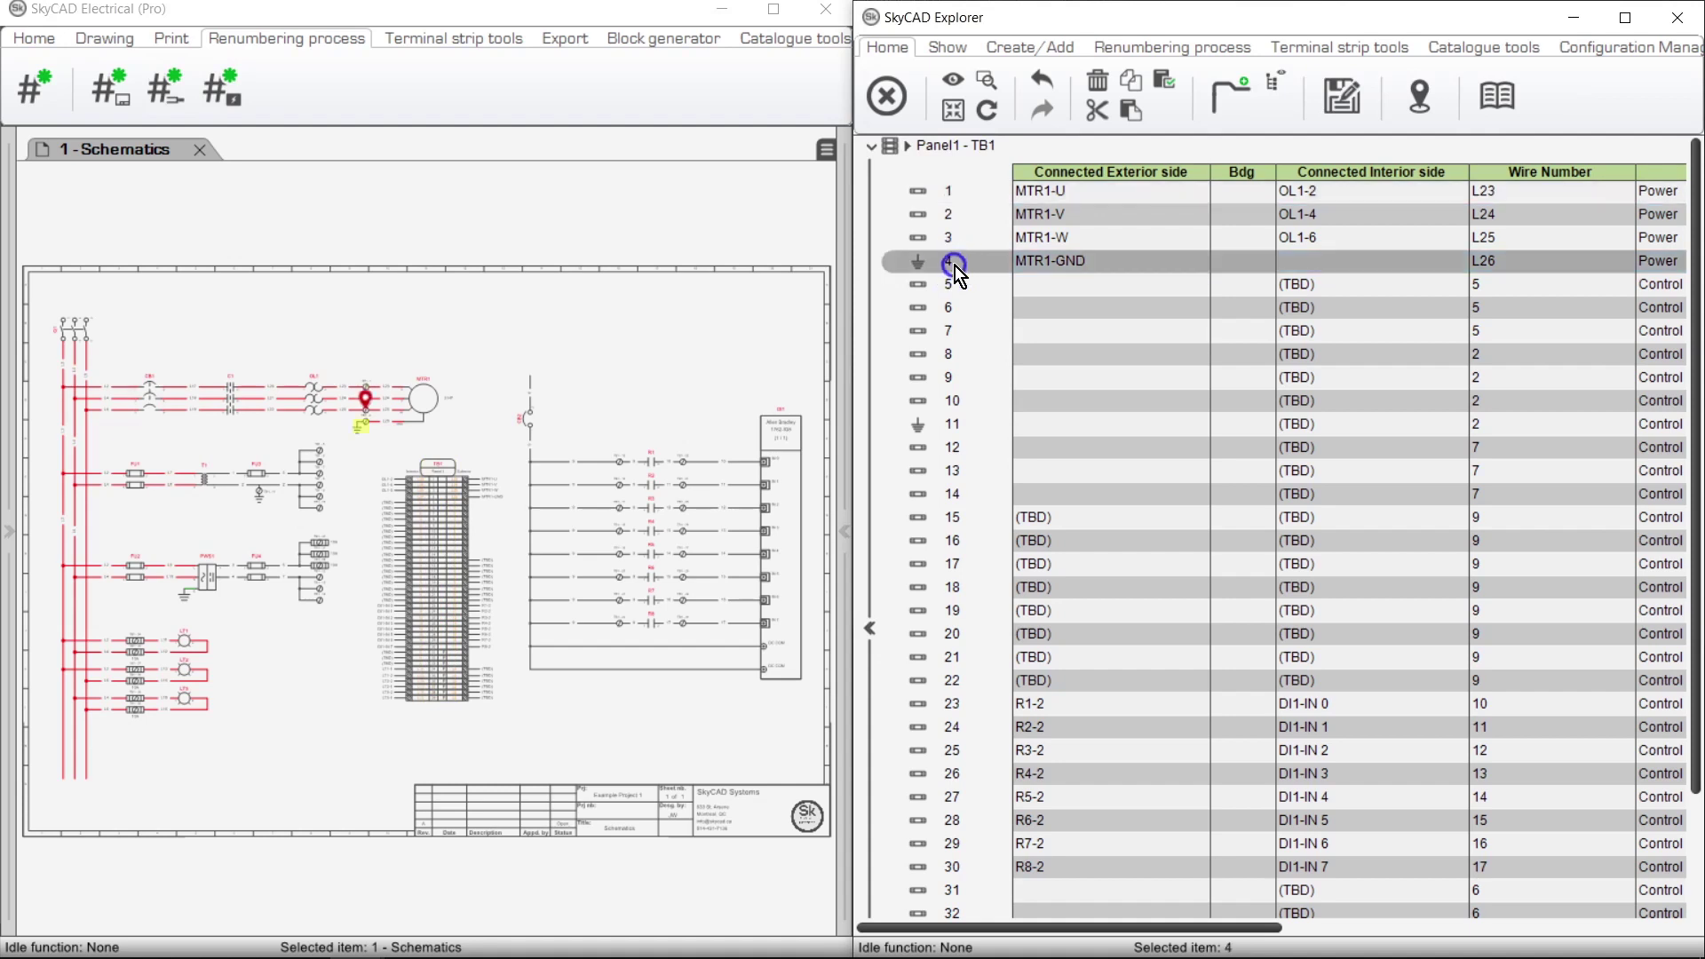
left_click(934, 472)
left_click(944, 609)
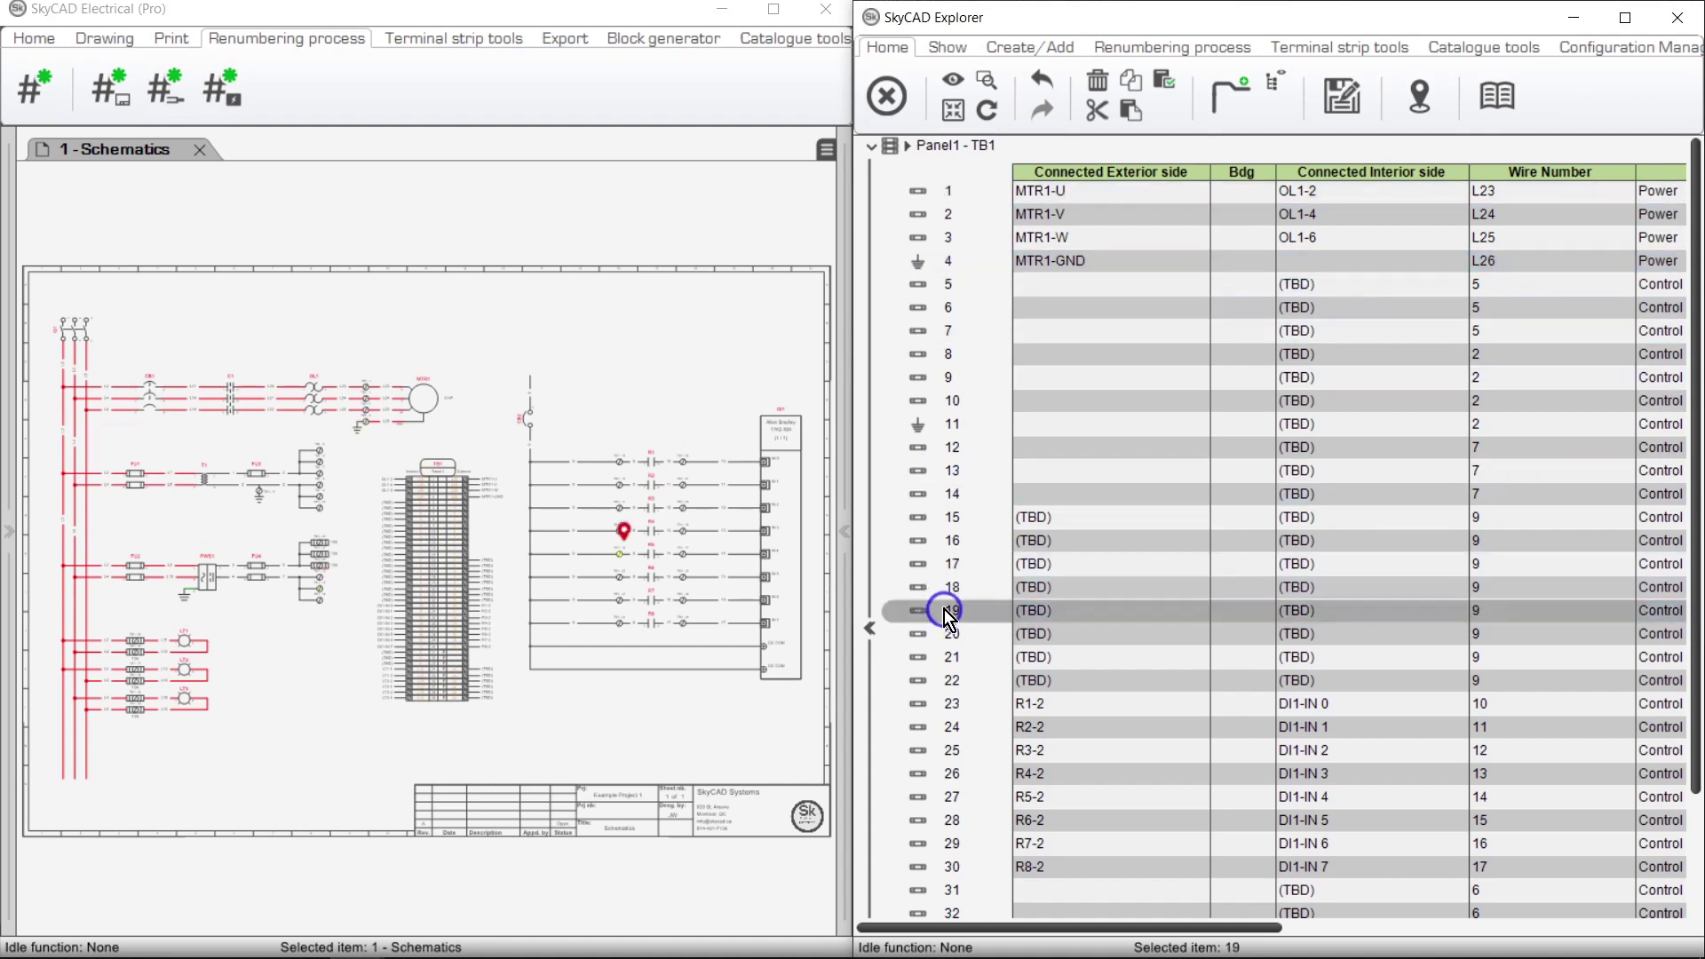
left_click(960, 146)
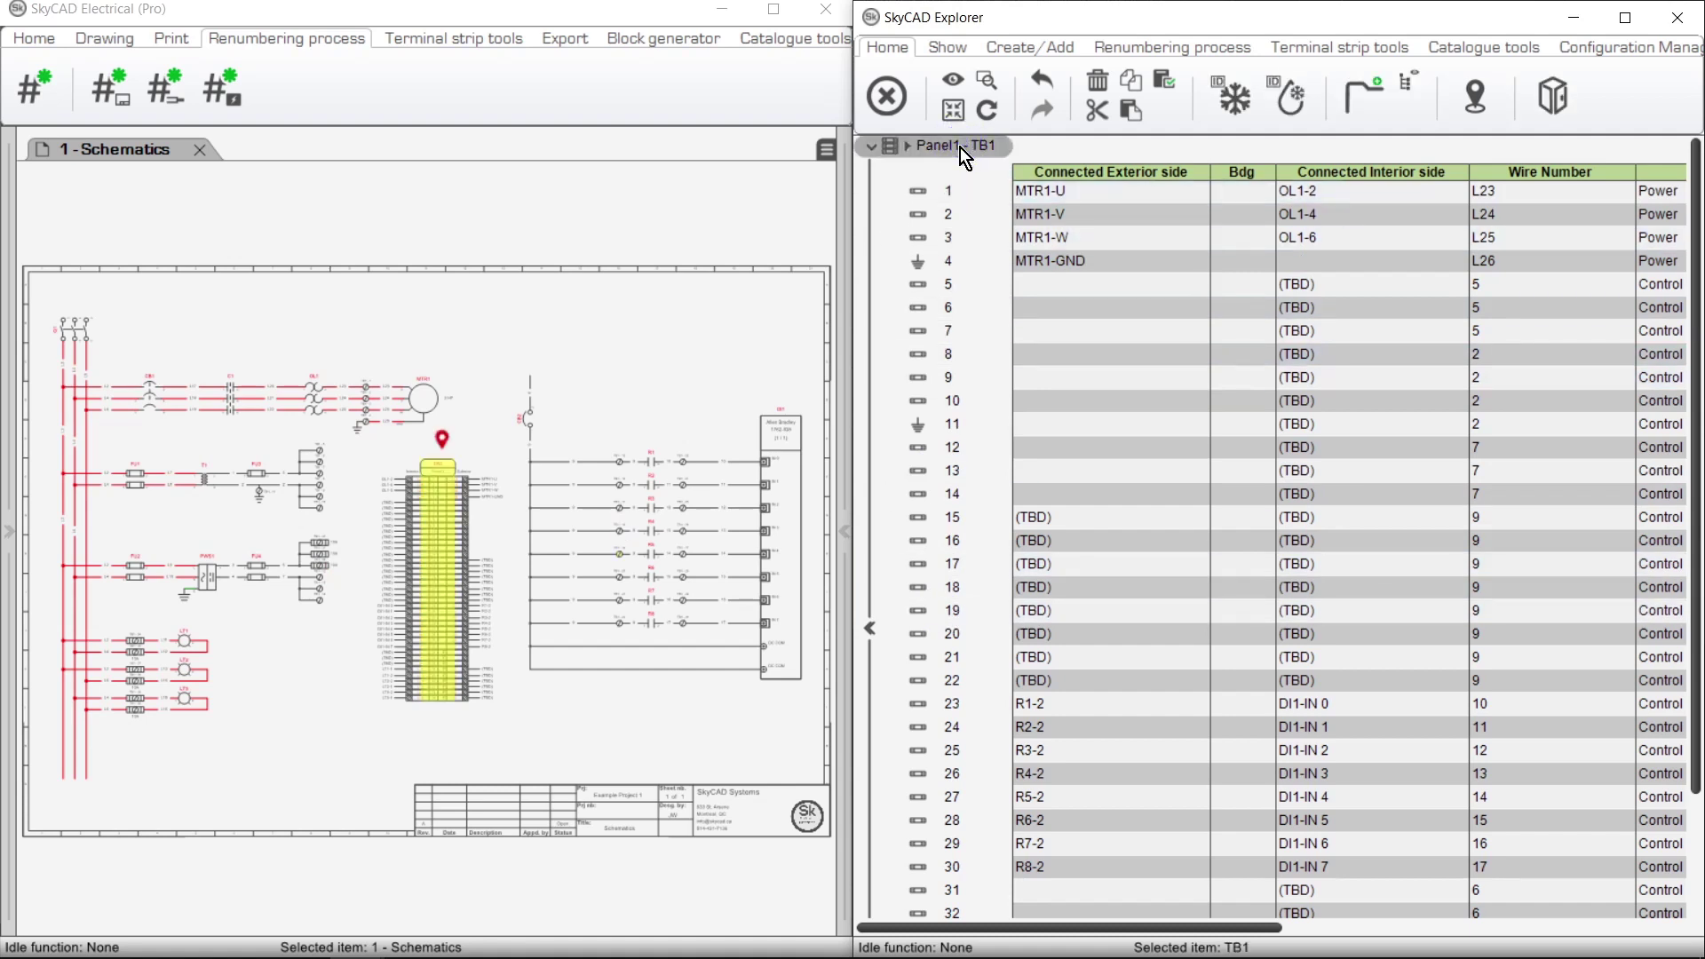
Step: Select TB1 terminals 1 through 11 in the terminal strip tools
left_click(1364, 55)
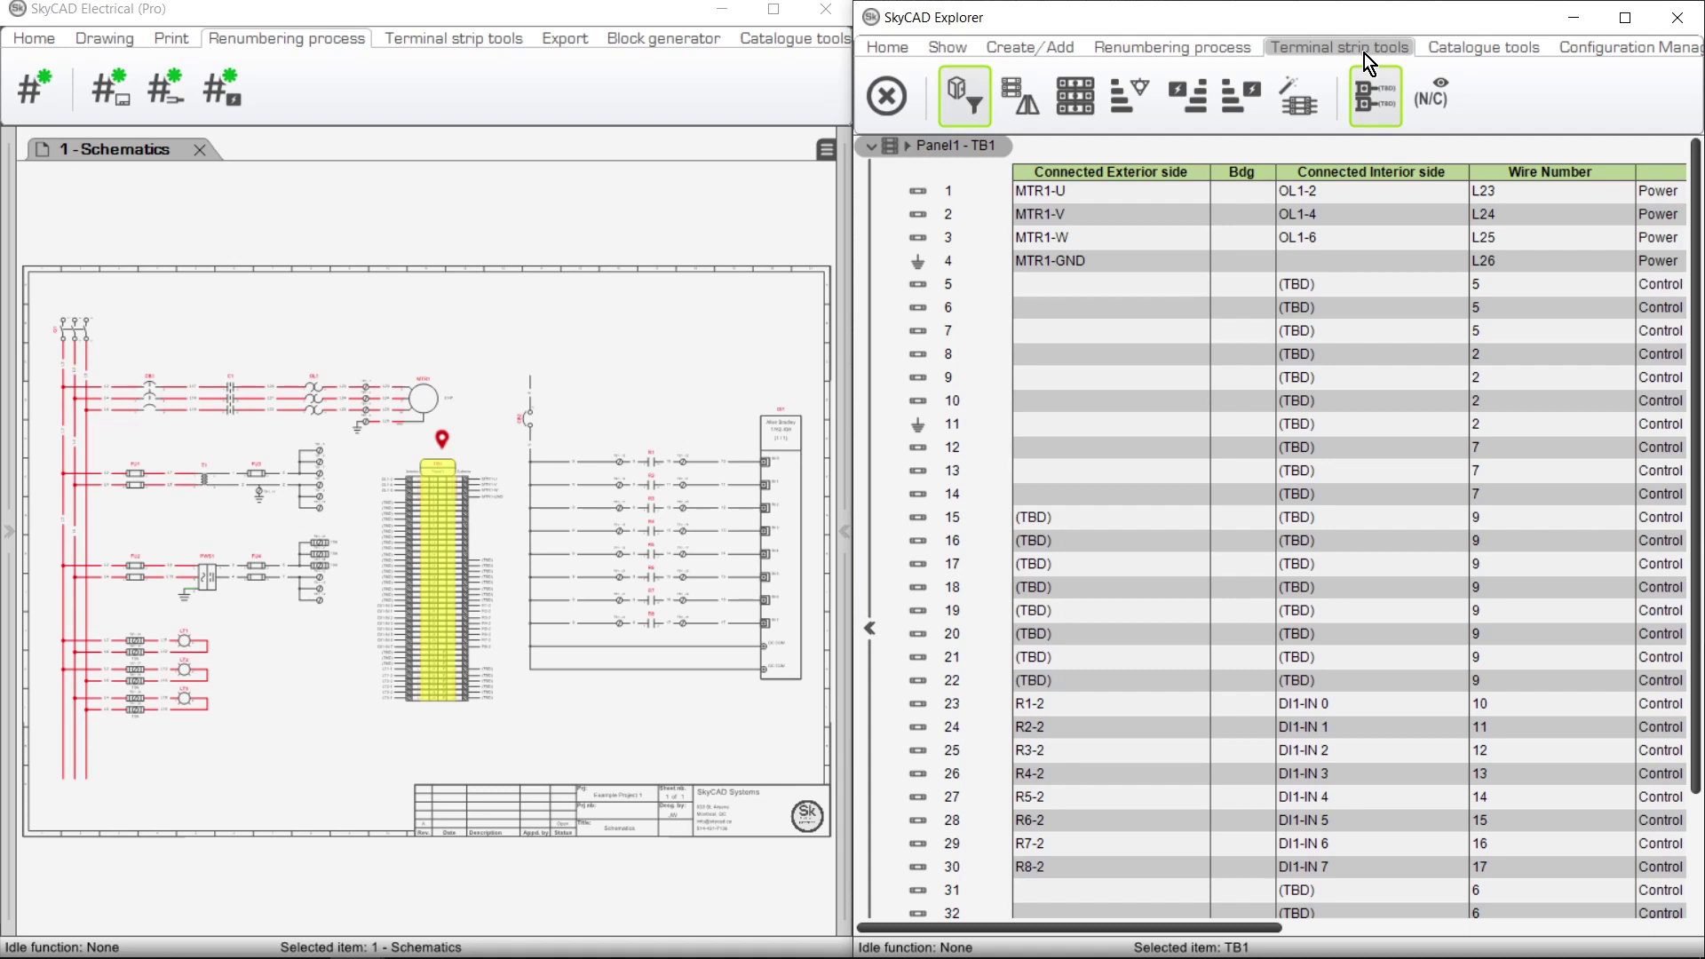
left_click(972, 264)
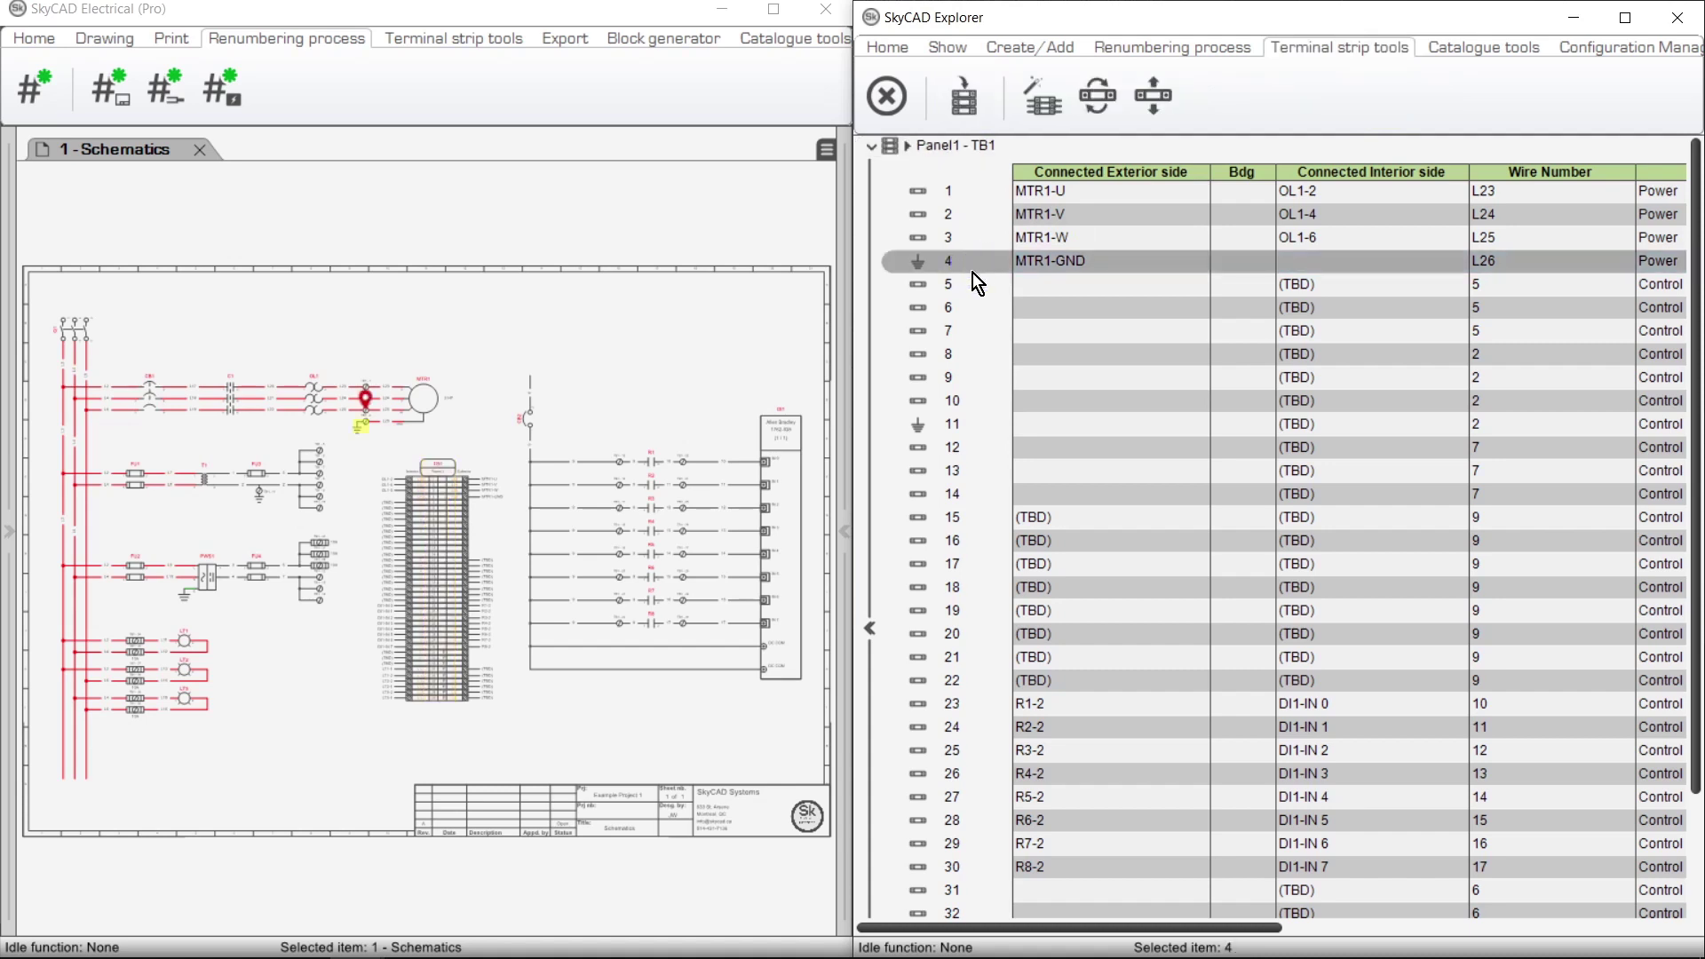
left_click(972, 376, "shift")
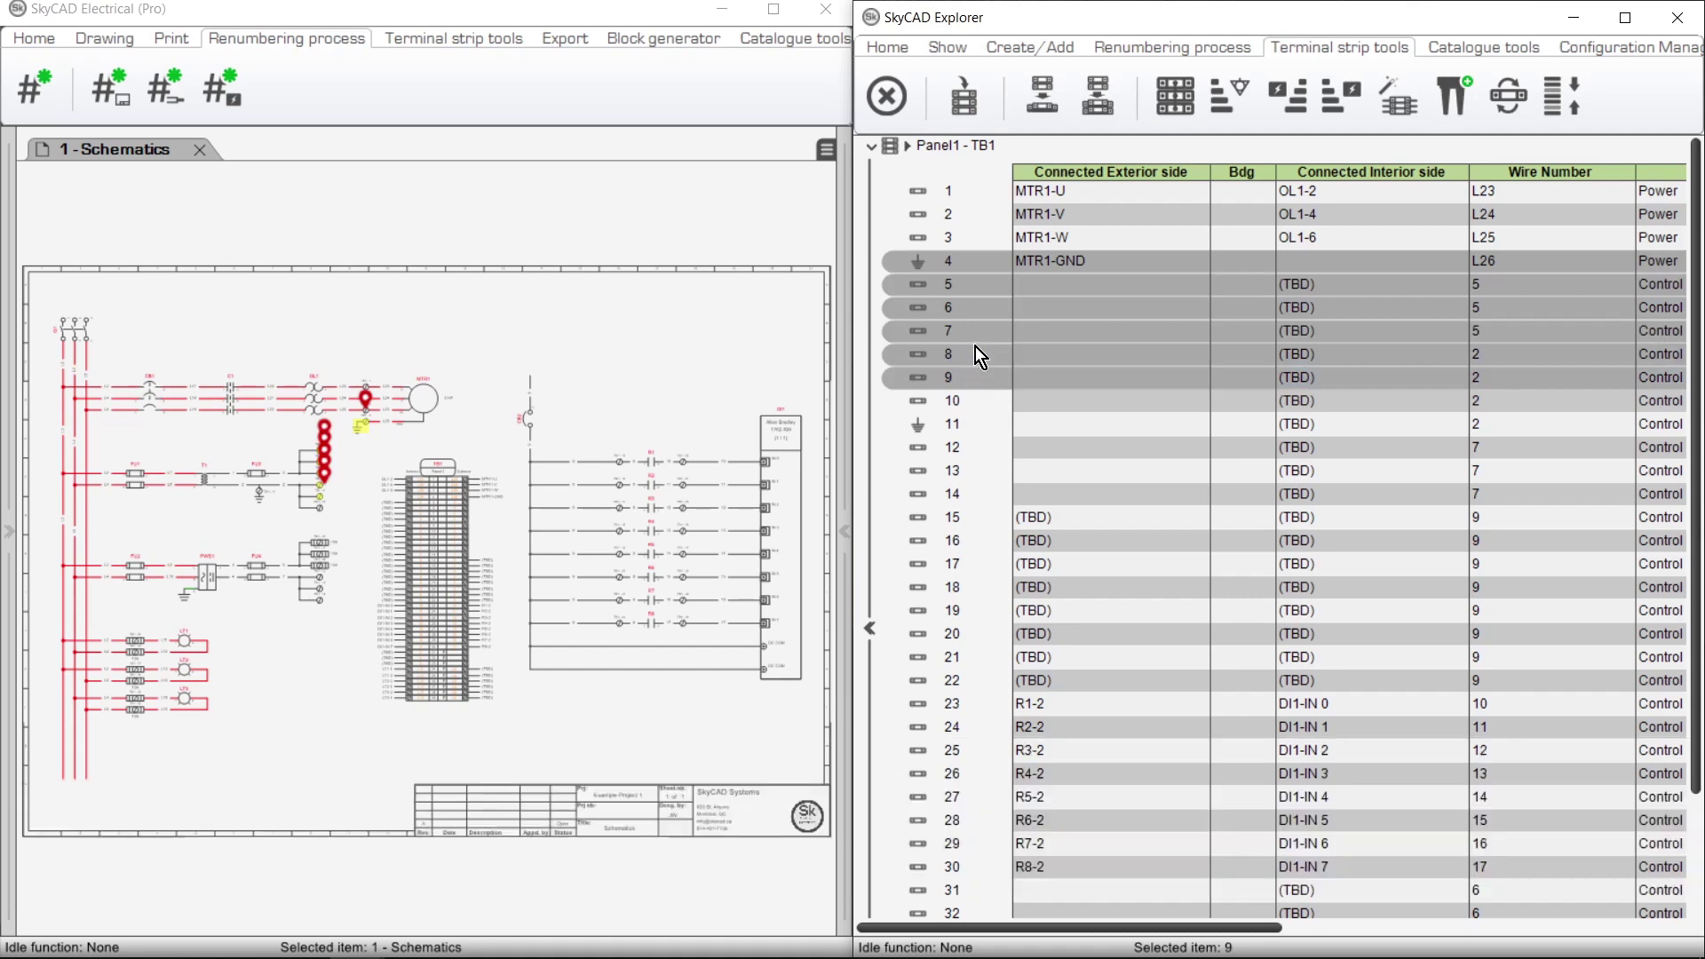
left_click(977, 153)
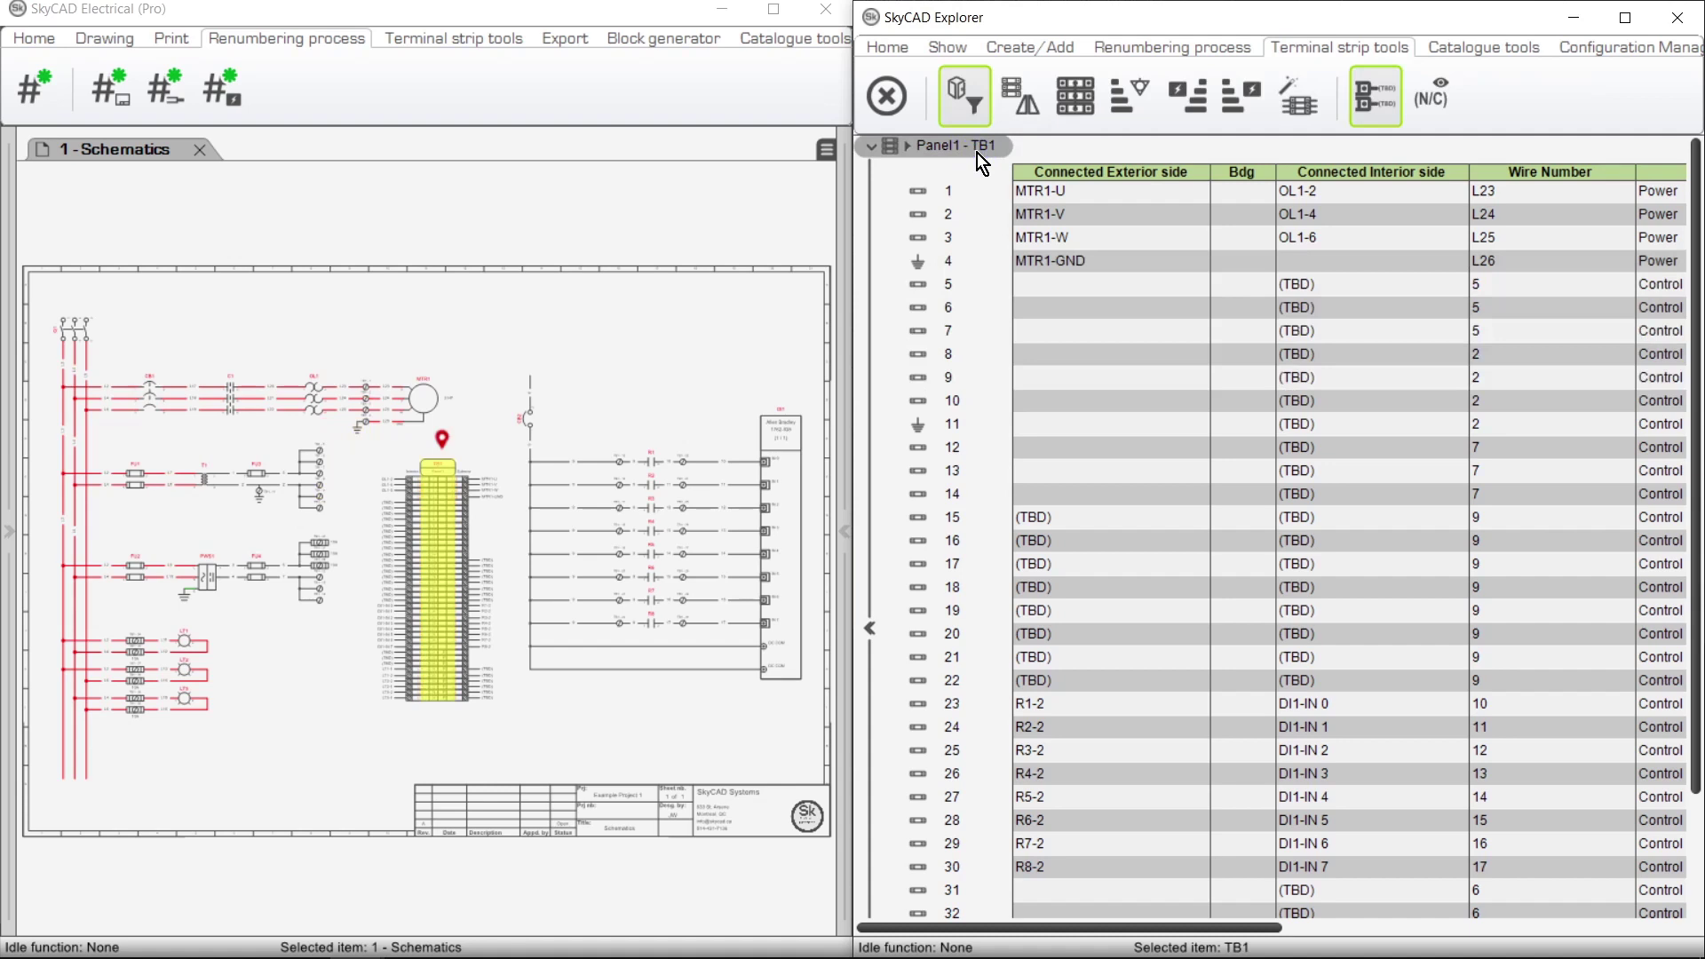
left_click(966, 190)
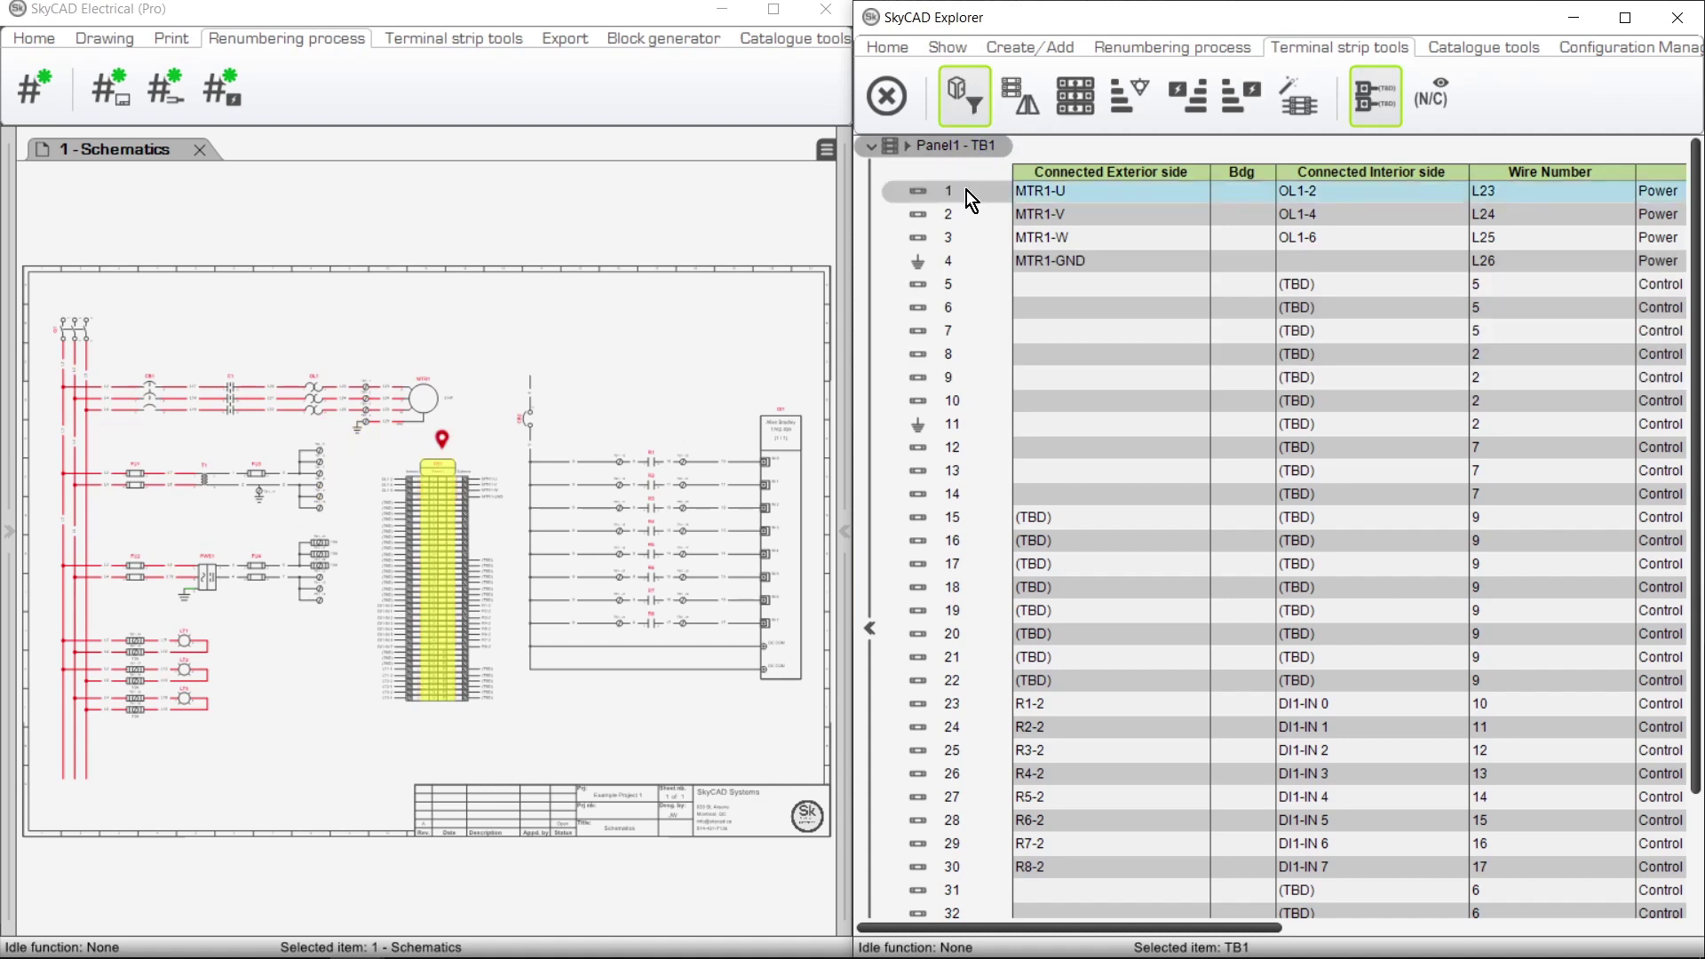
left_click(954, 427, "shift")
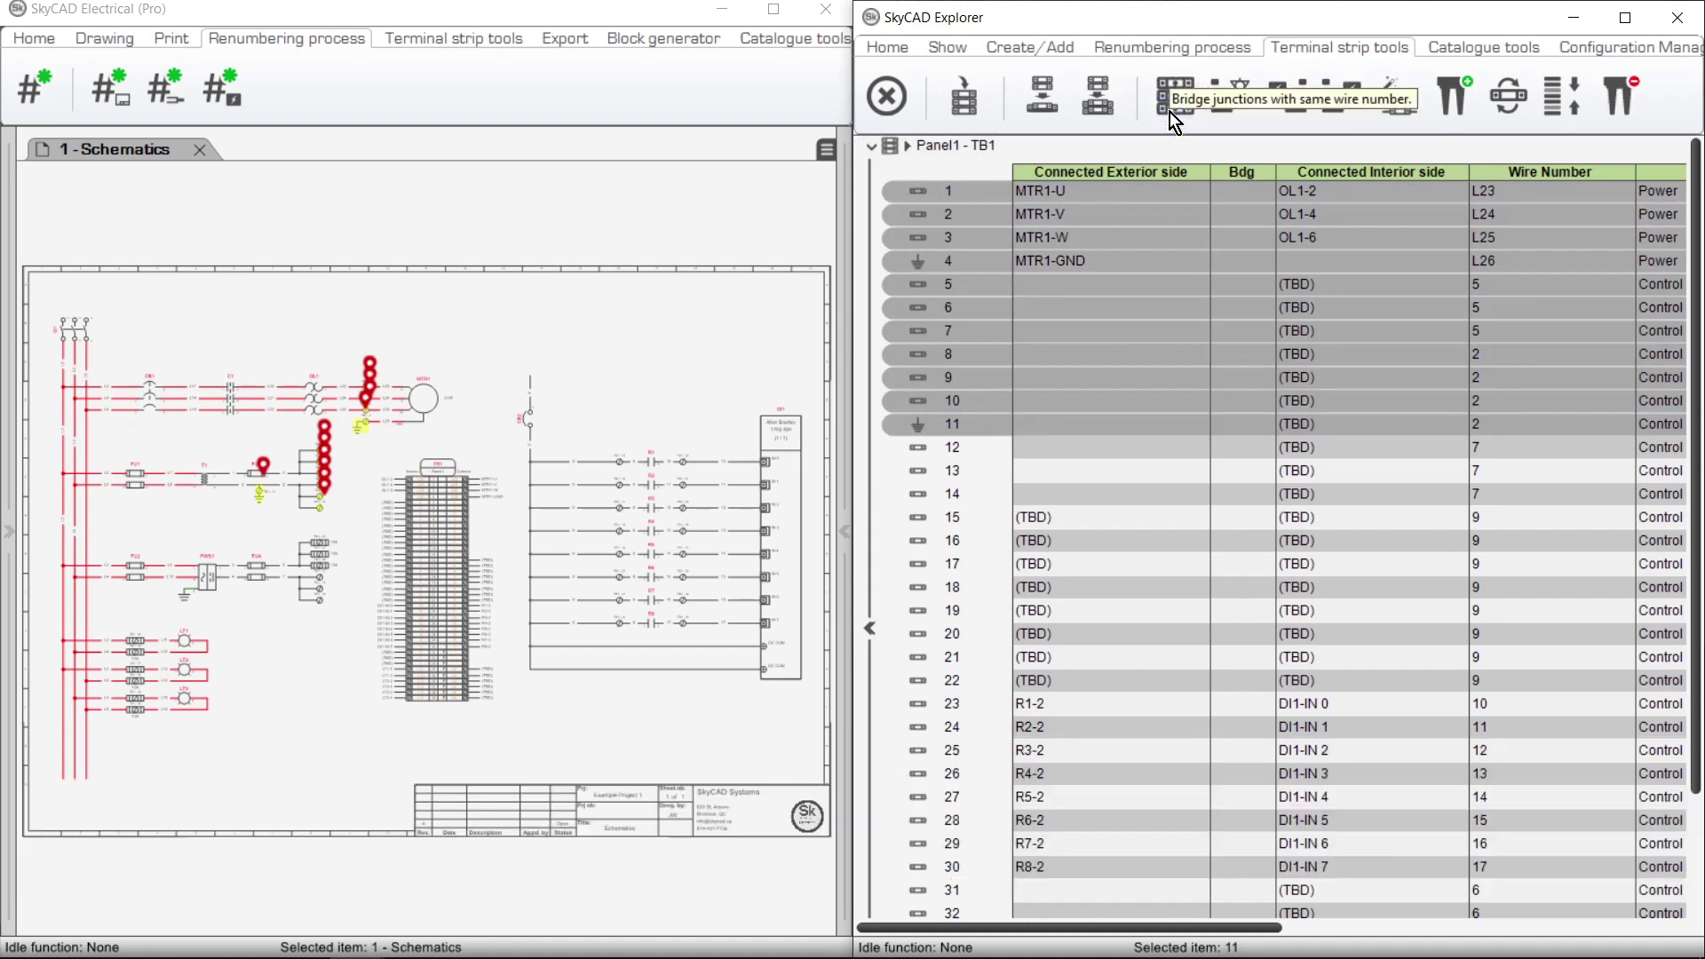
Step: Bridge same-wire terminals 5–7 and 8–11, then remove those bridges again
left_click(1171, 111)
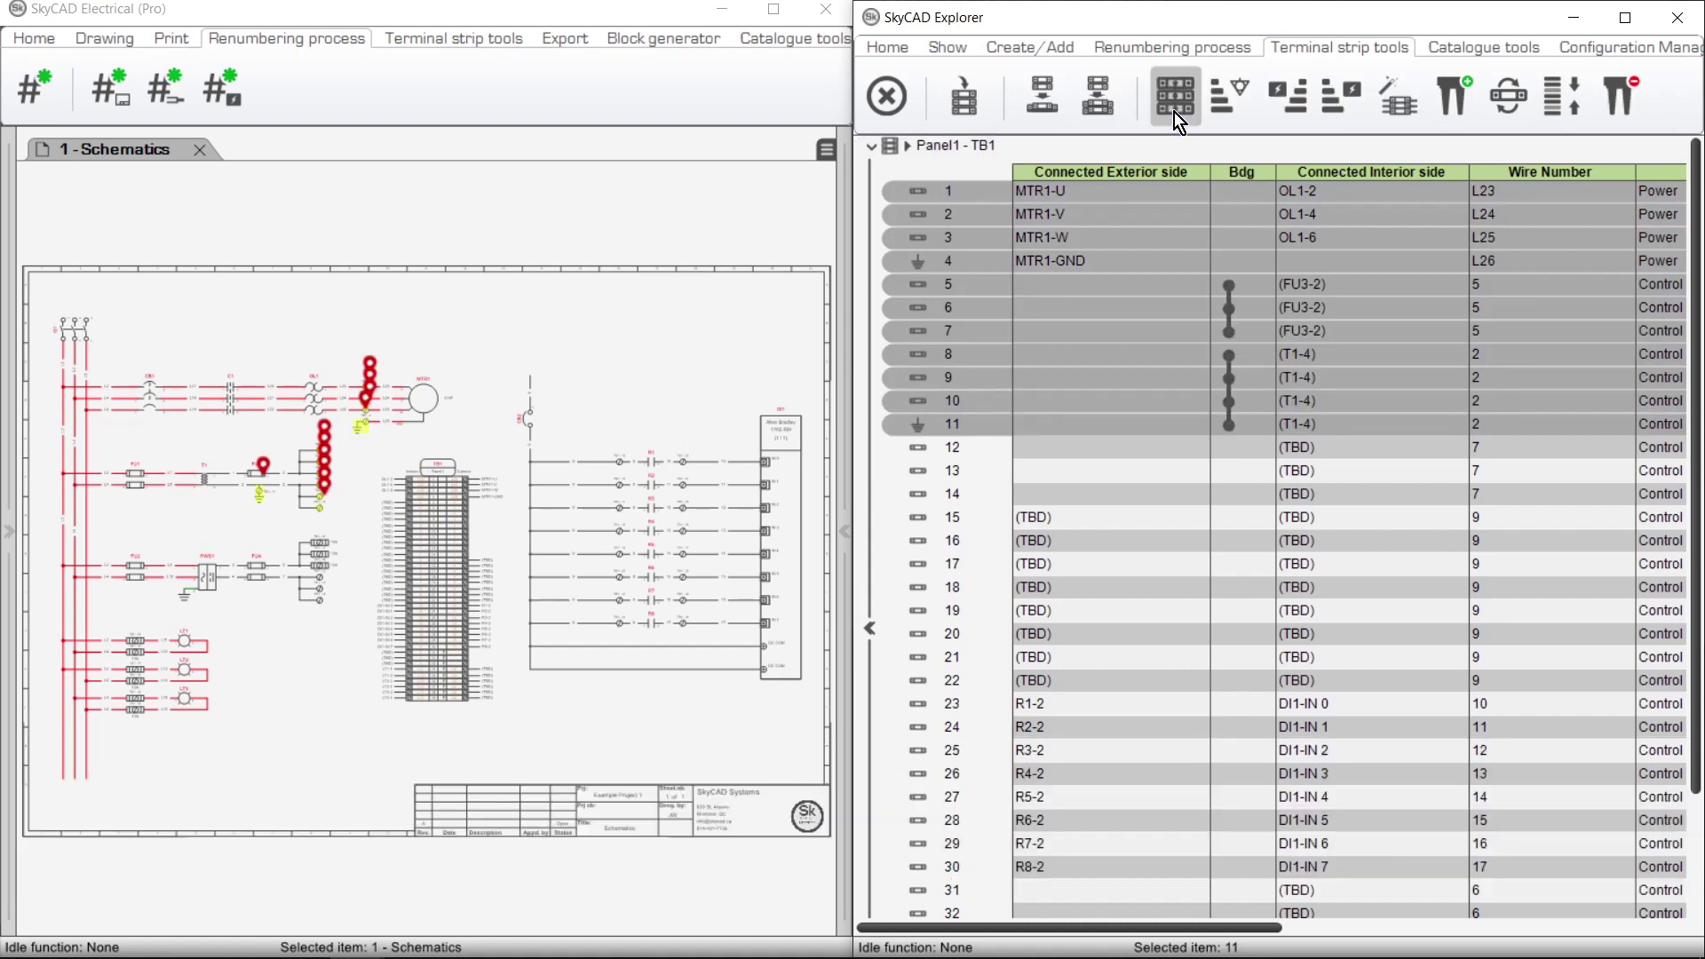
left_click(1612, 106)
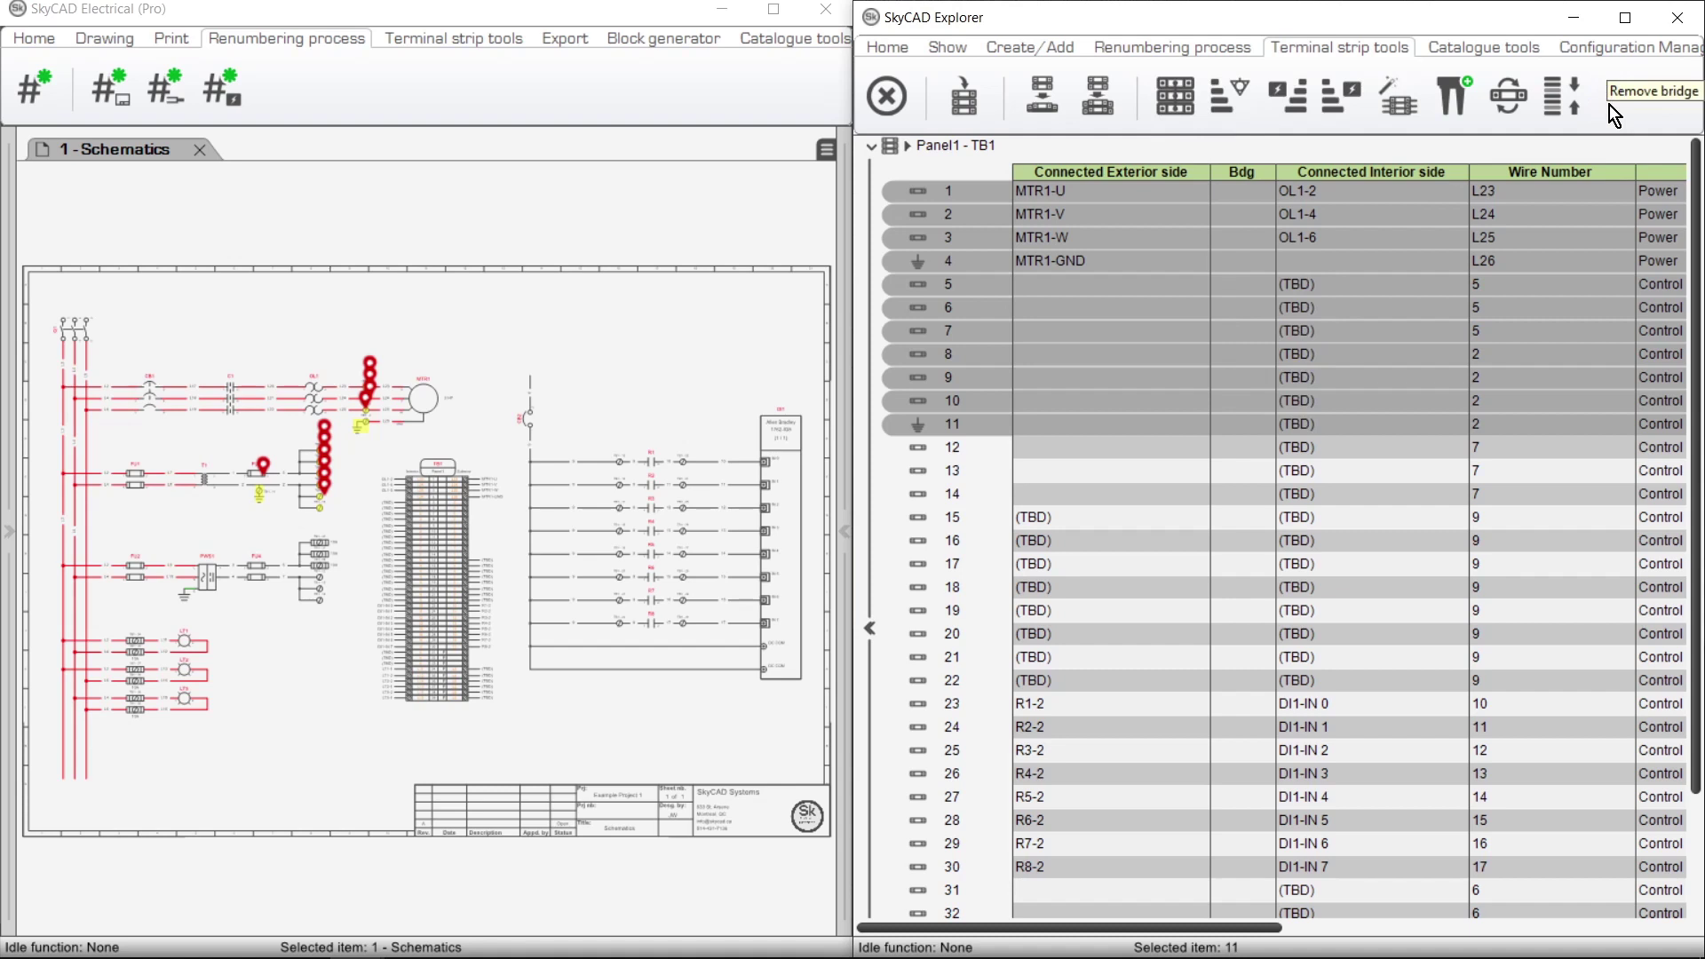
left_click(975, 148)
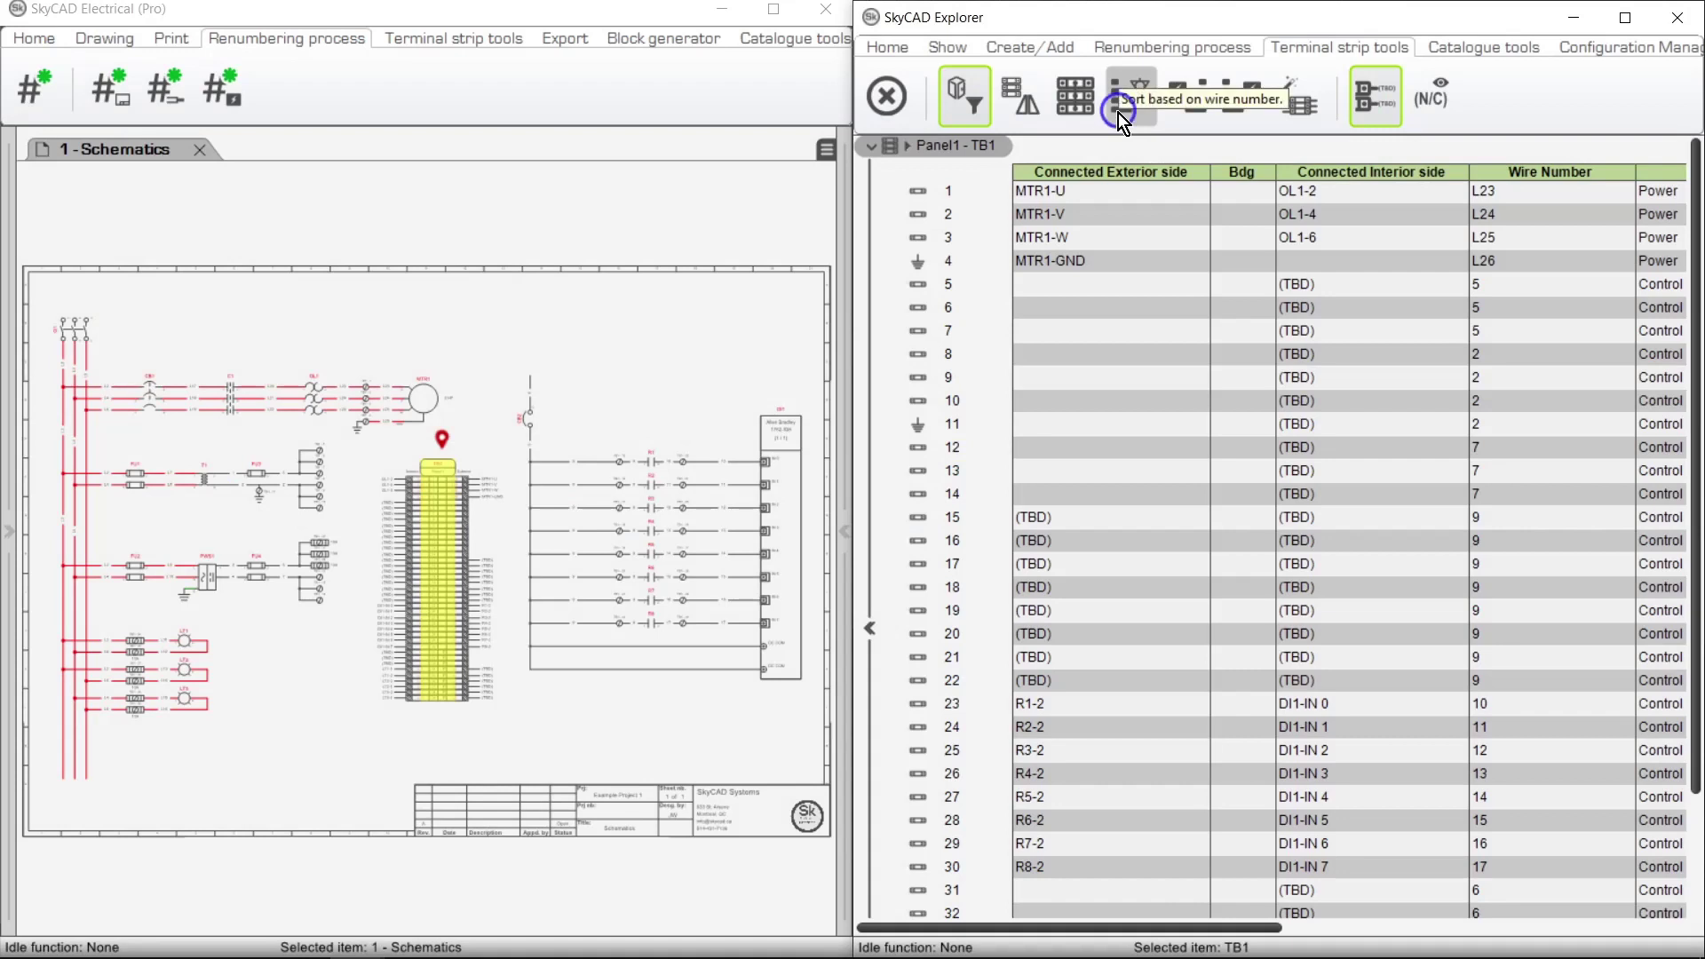
Step: Sort TB1 by wire number, then exterior, then interior elements, putting MTR1-GND first
left_click(1118, 114)
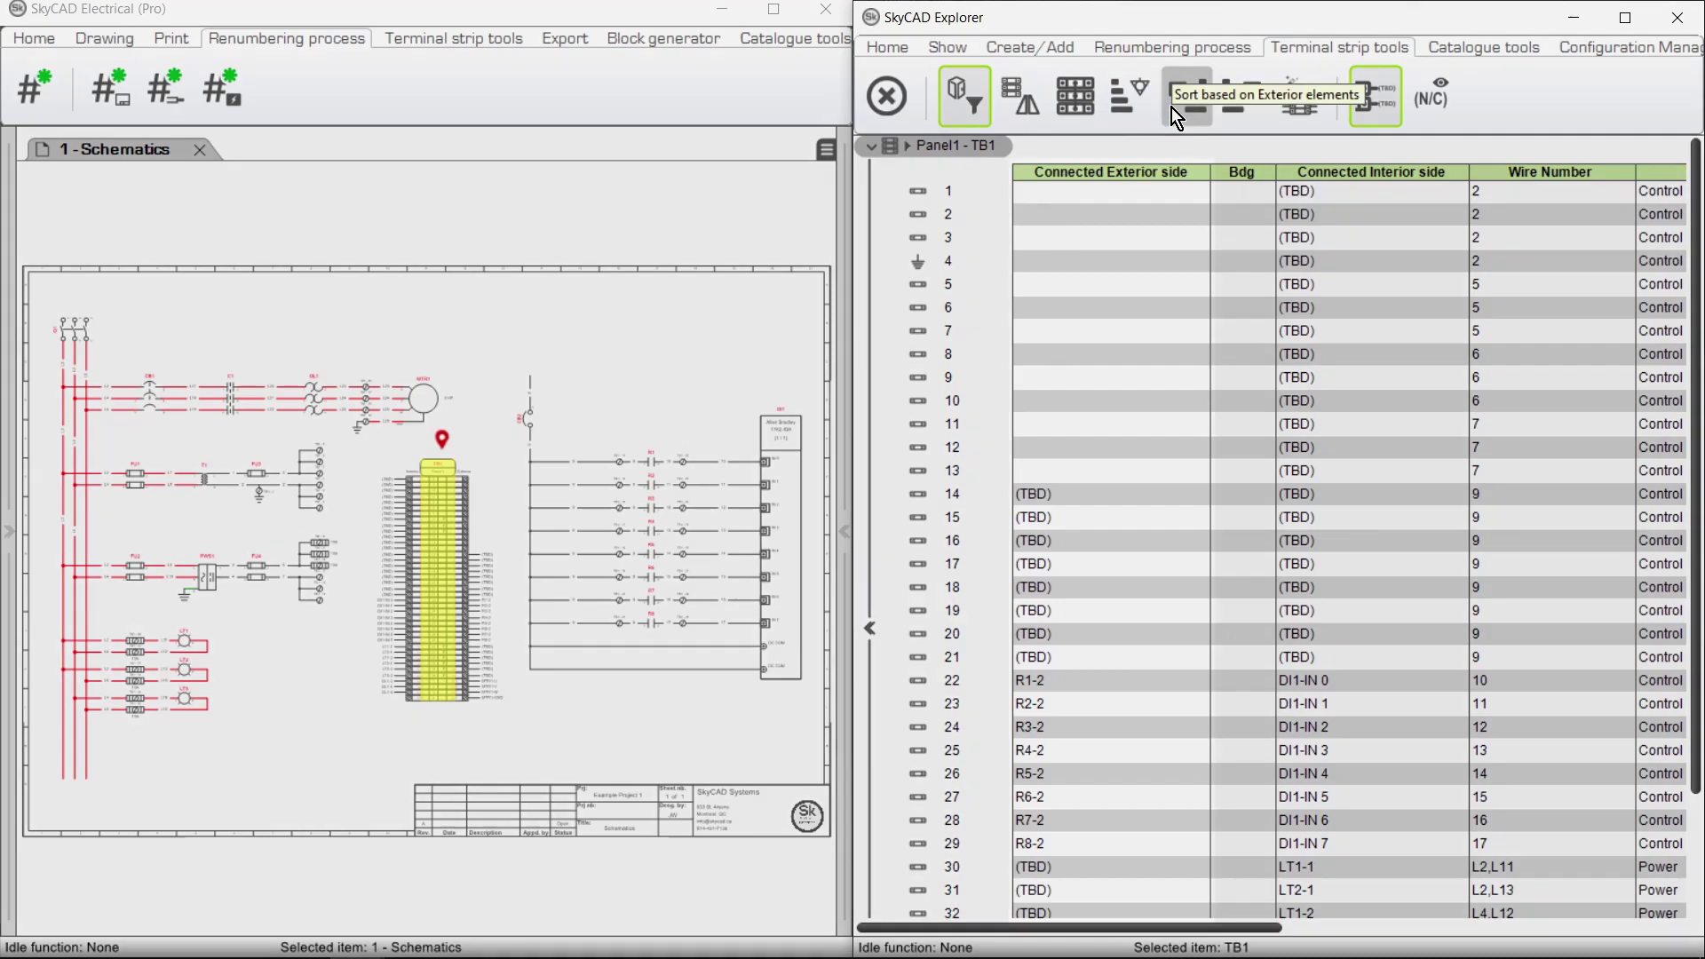
left_click(1171, 107)
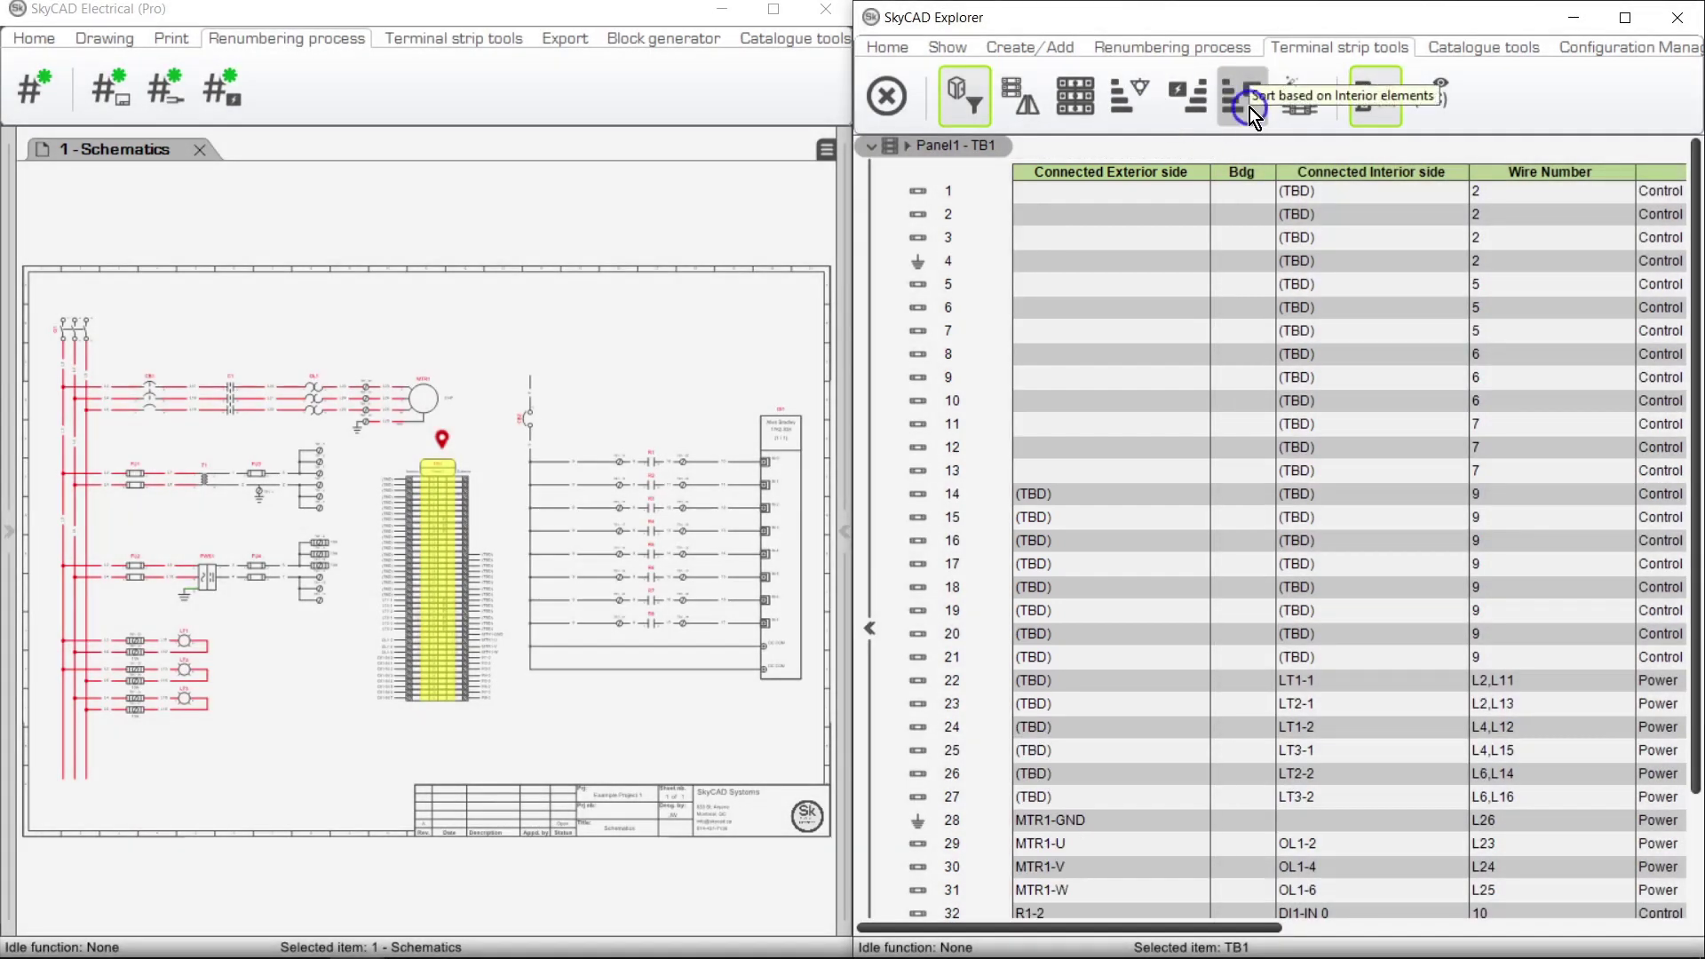
left_click(1249, 108)
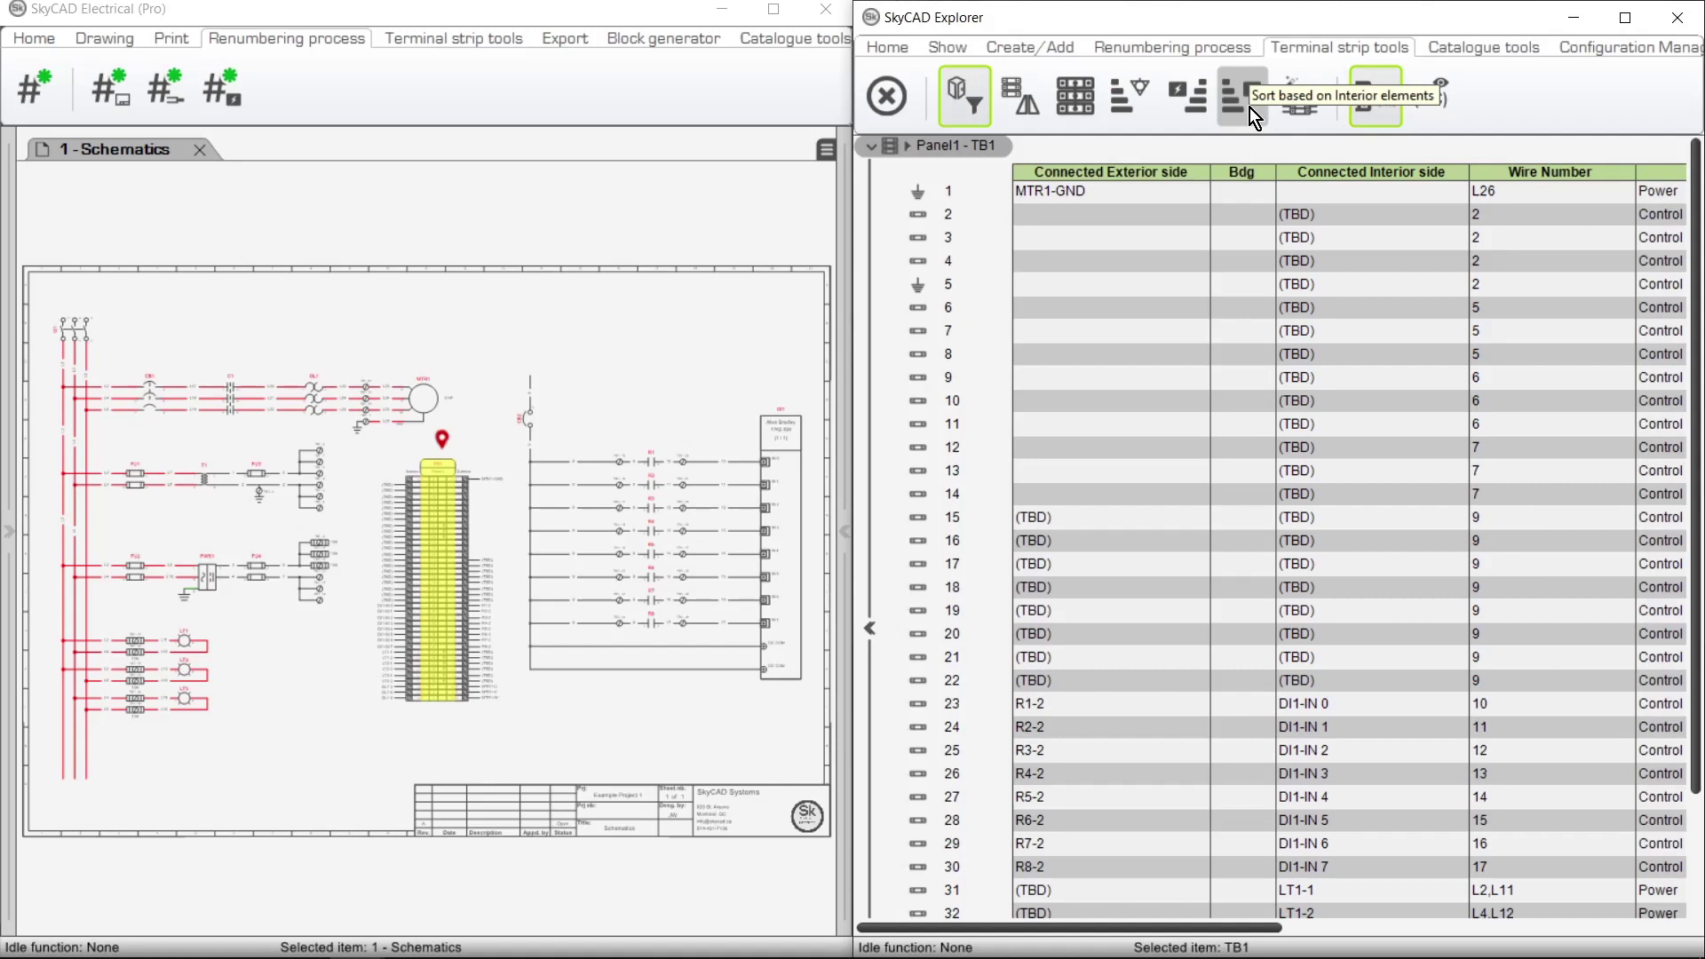
Step: Group MTR1-U, MTR1-V, MTR1-W and MTR1-GND together at the top of TB1
scroll(995, 541, "down", 3)
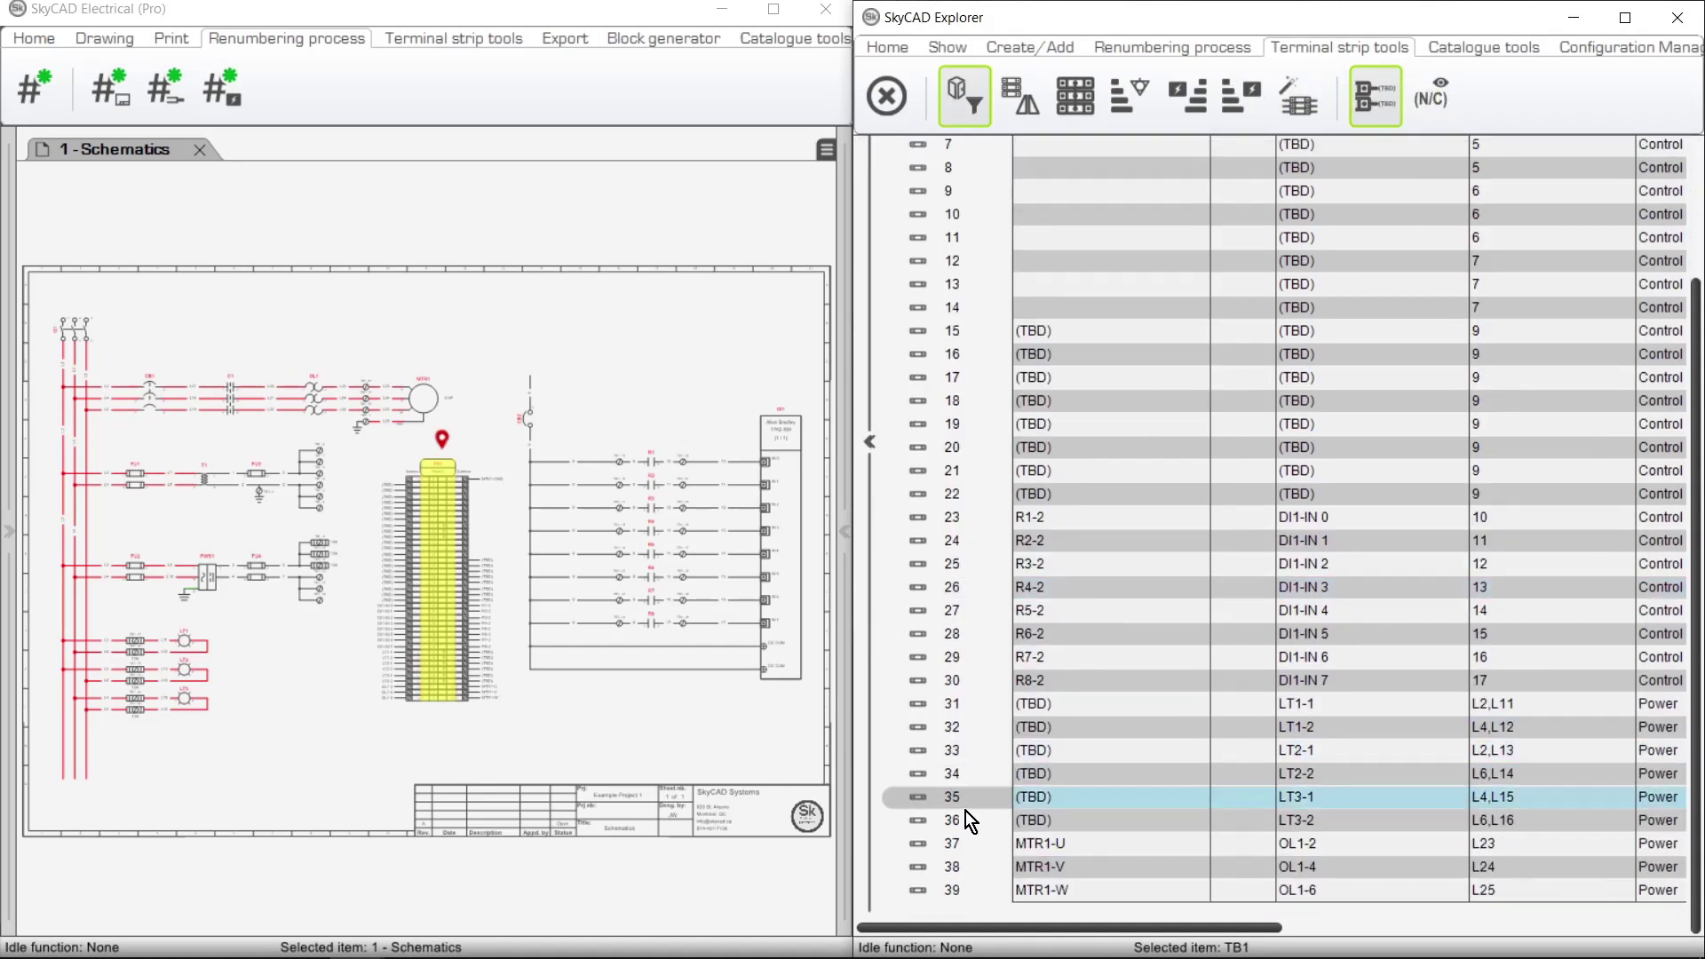
left_click(961, 844)
left_click(959, 890, "shift")
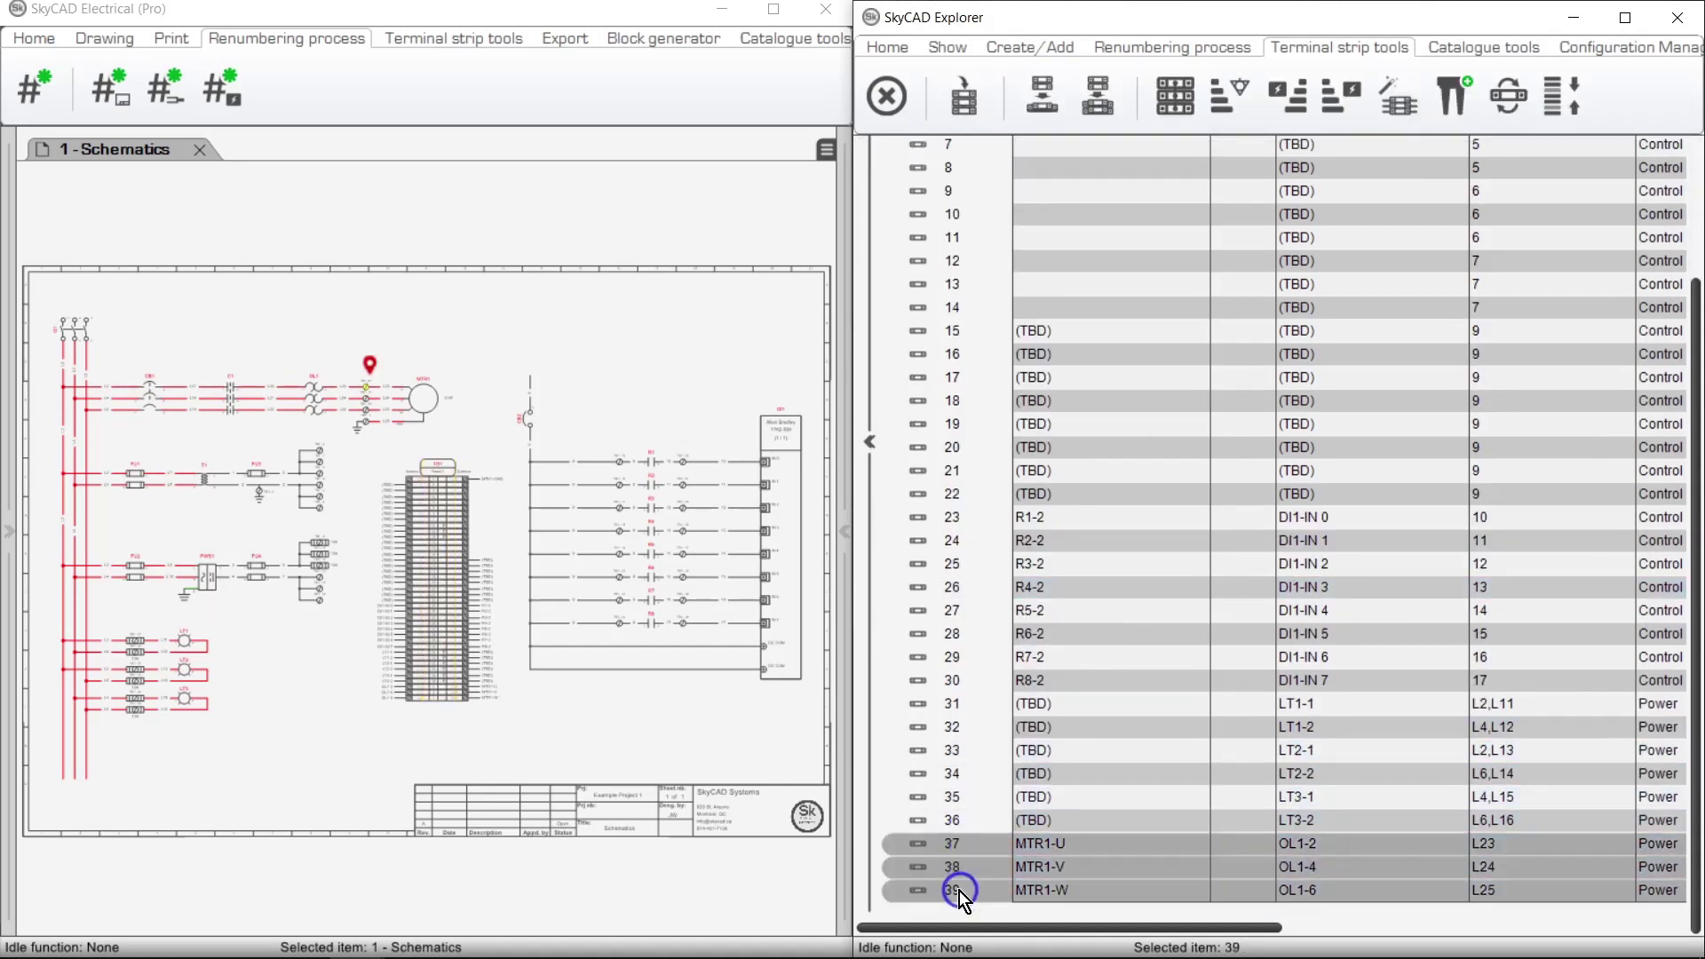
scroll(957, 382, "up", 3)
left_click(966, 191)
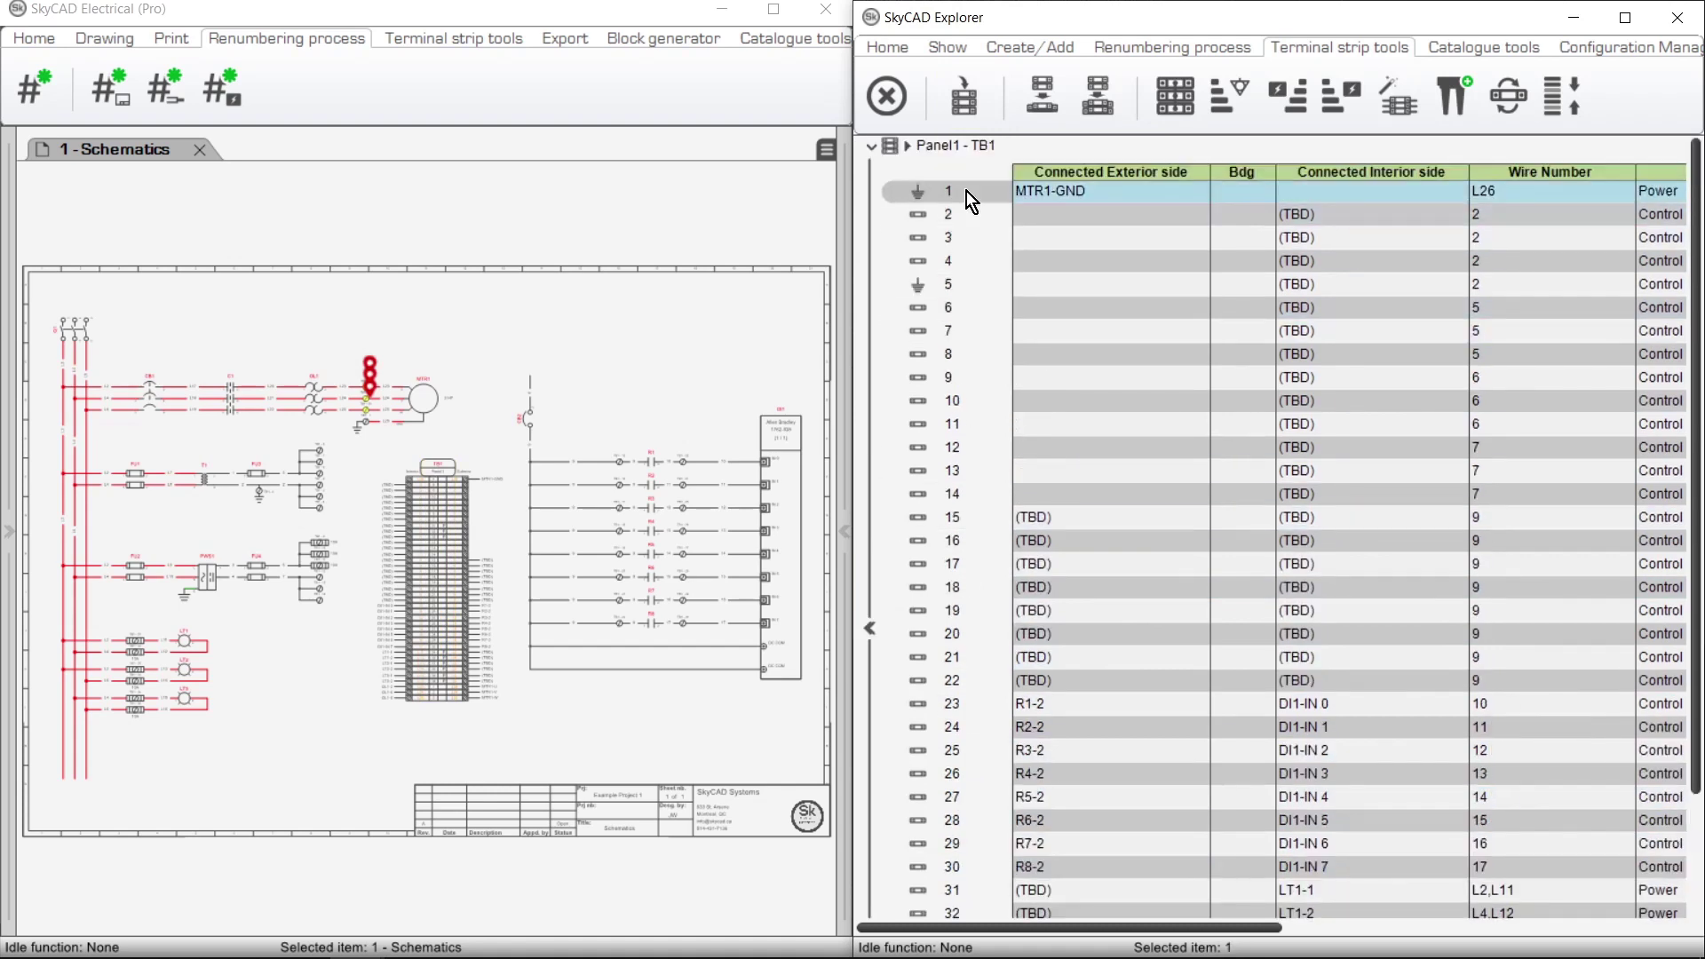
left_click(1557, 117)
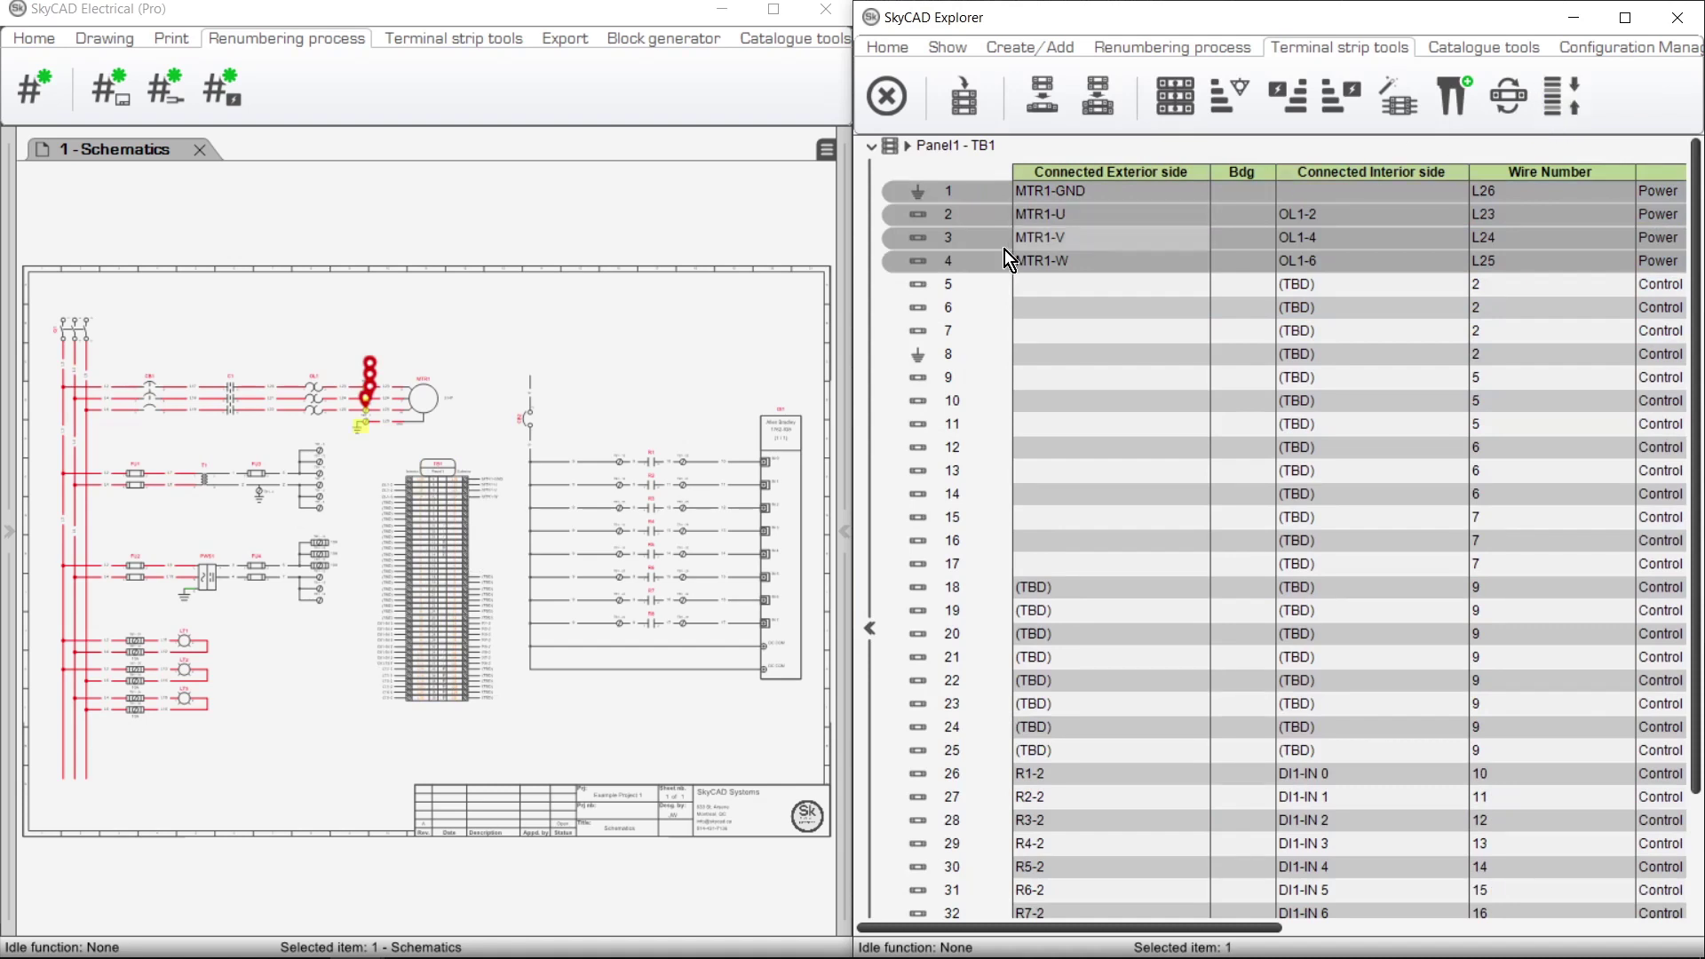
Step: Drag MTR1-W to terminal 1, then move it back to position 4
left_click(941, 304)
left_click_drag(947, 262, 969, 183)
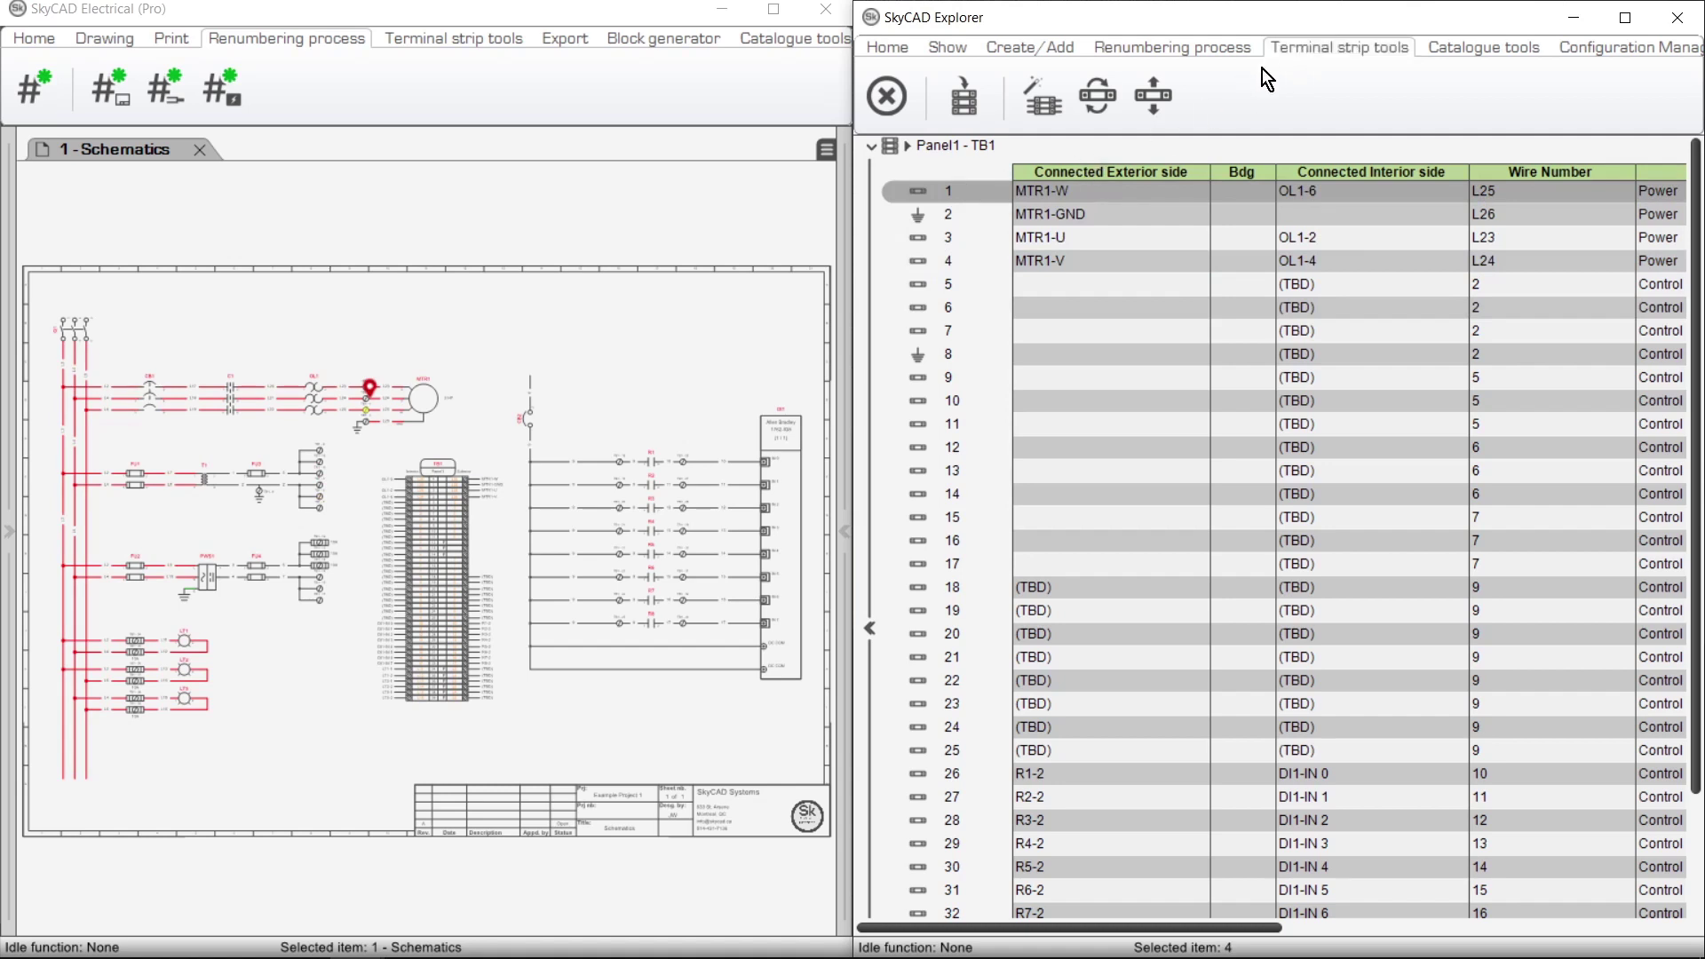
left_click(1162, 89)
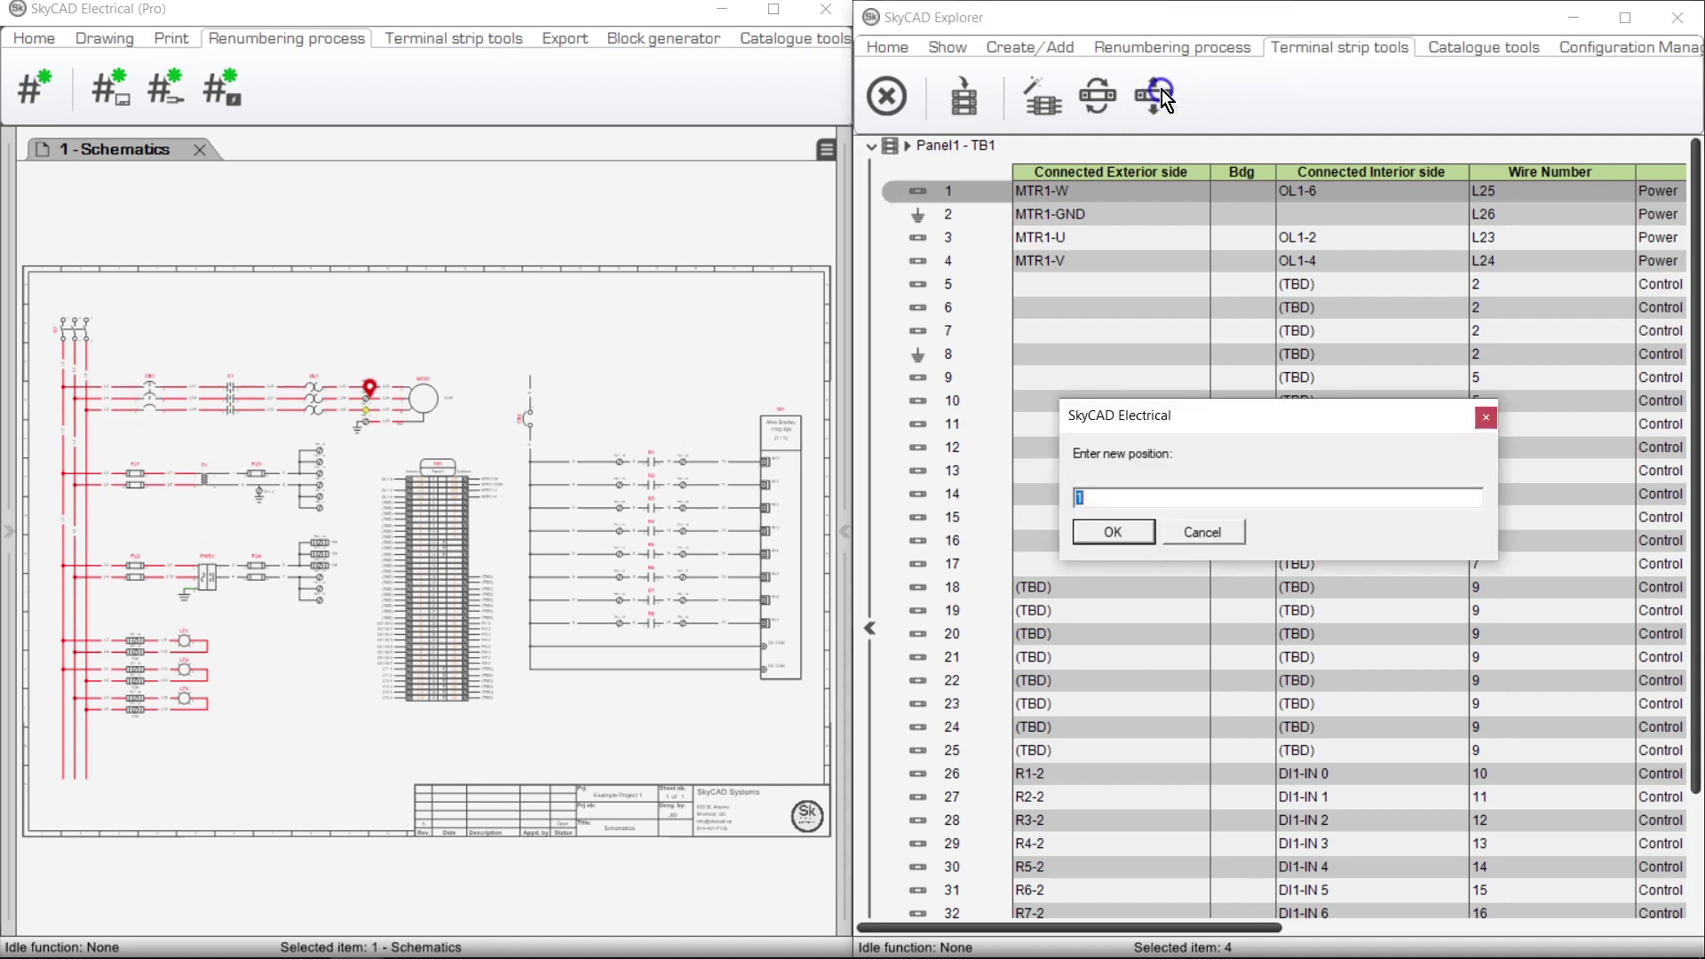
type("4")
left_click(1136, 538)
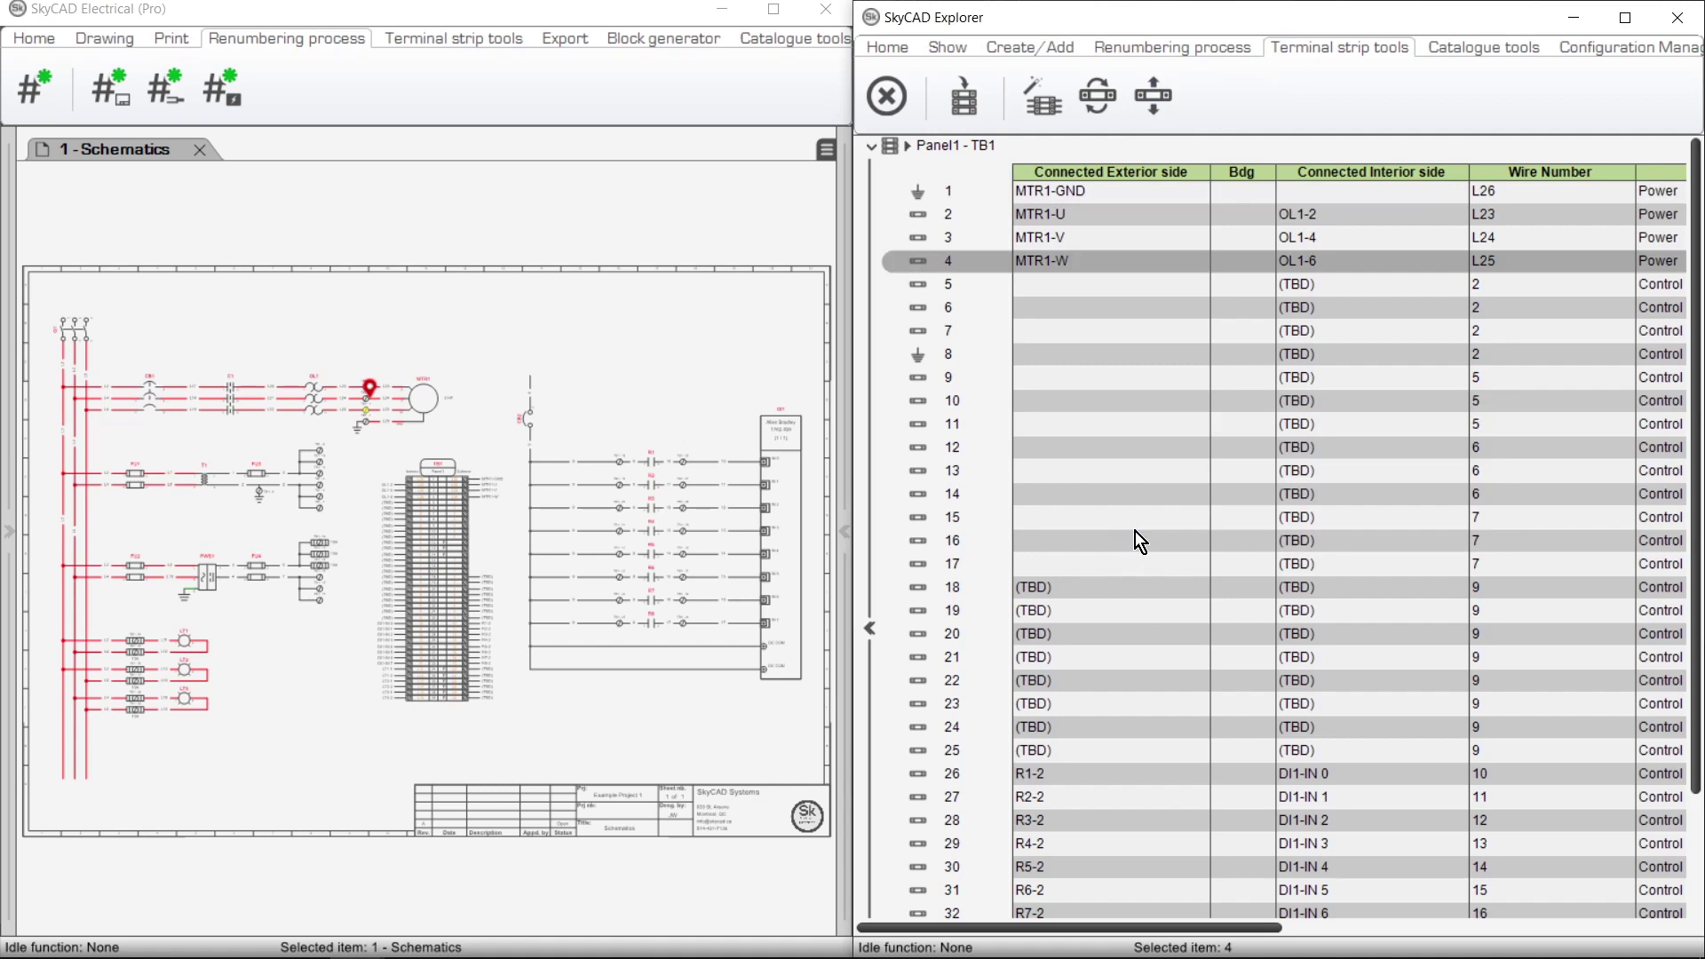
Step: Re-sort the whole TB1 strip by wire number, starting with the wire-2 terminals
left_click(987, 148)
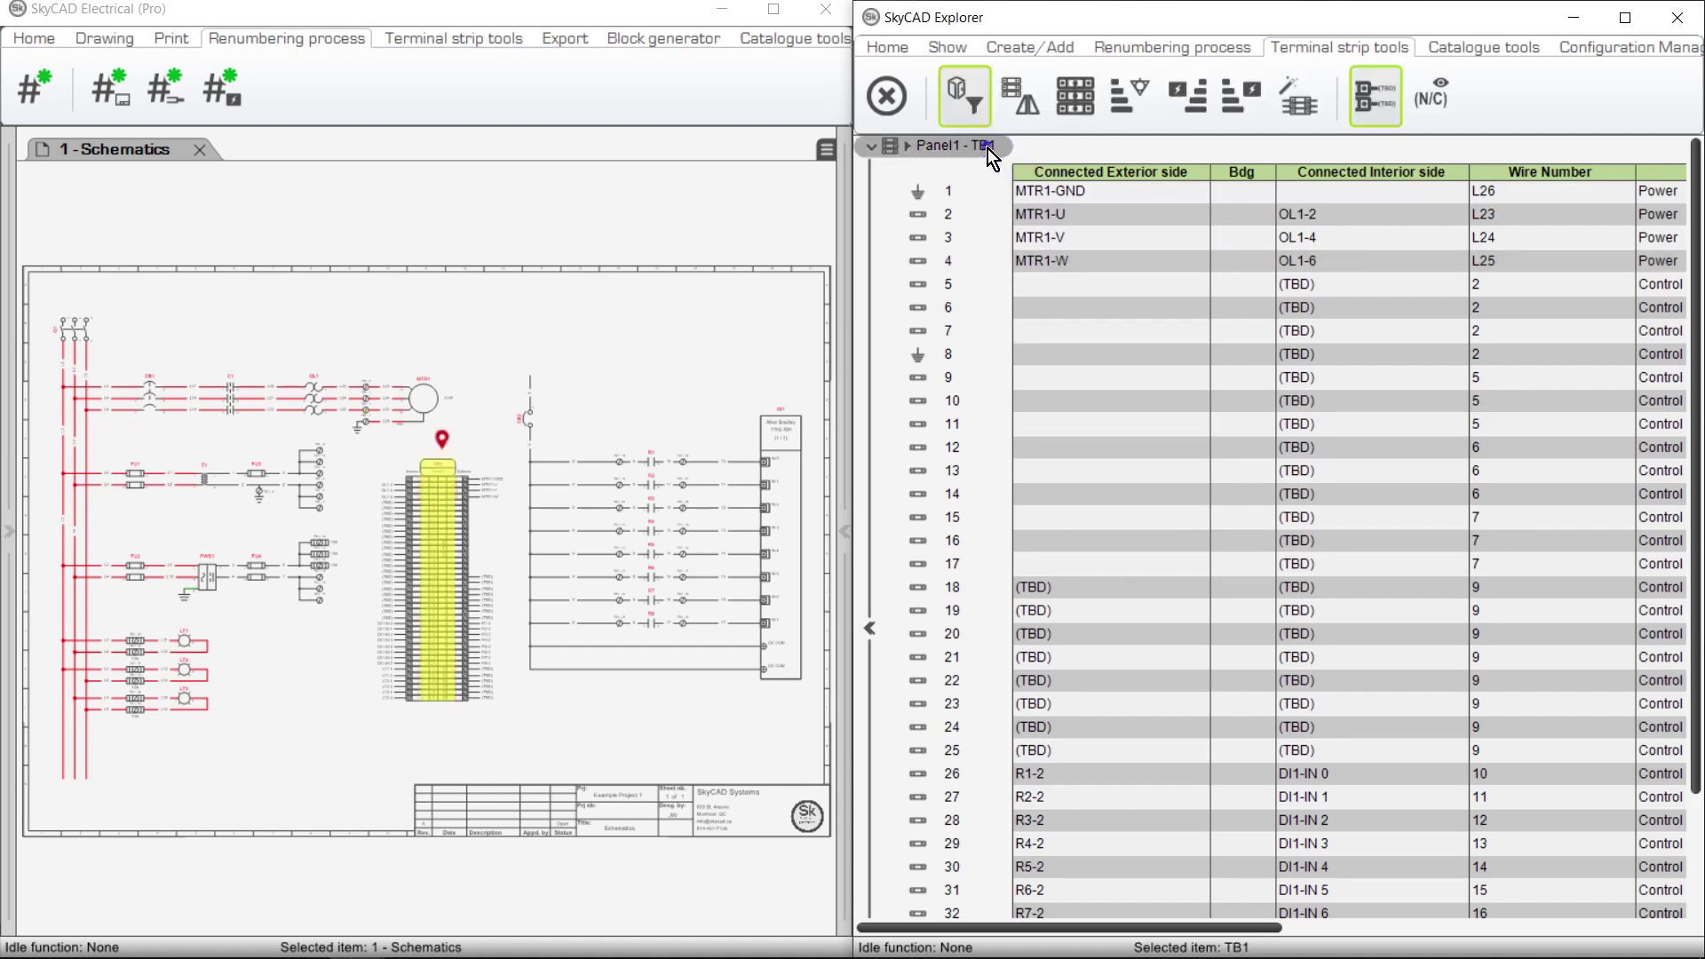
left_click(1137, 116)
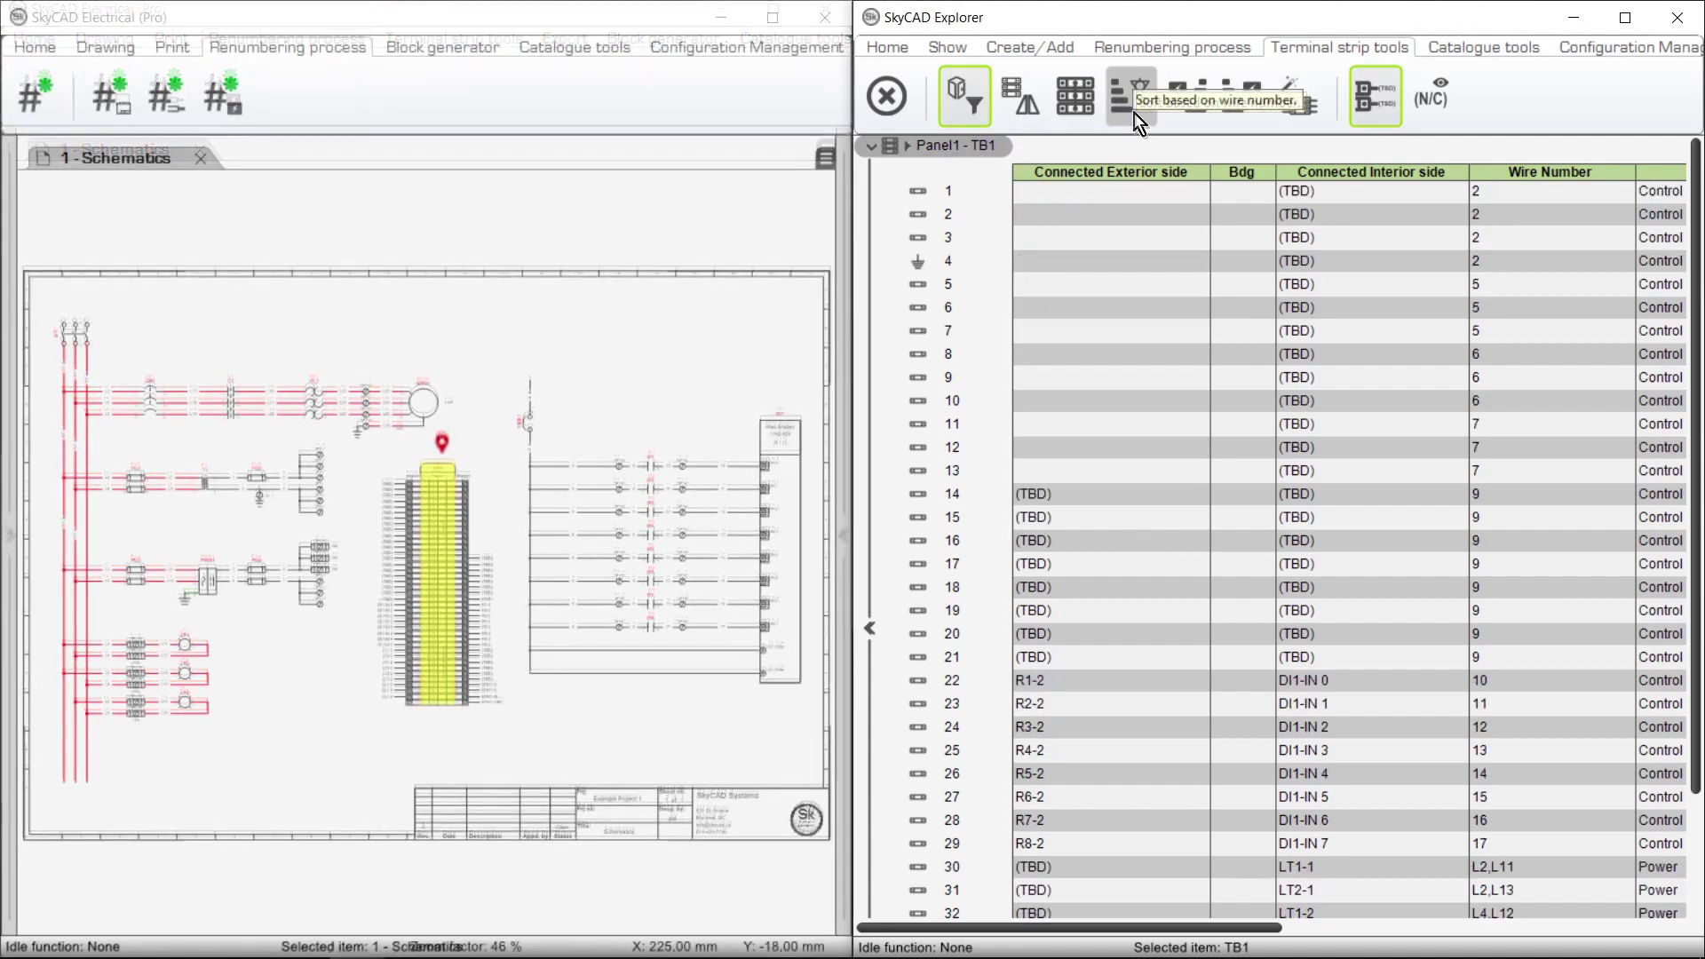
scroll(201, 546, "up", 6)
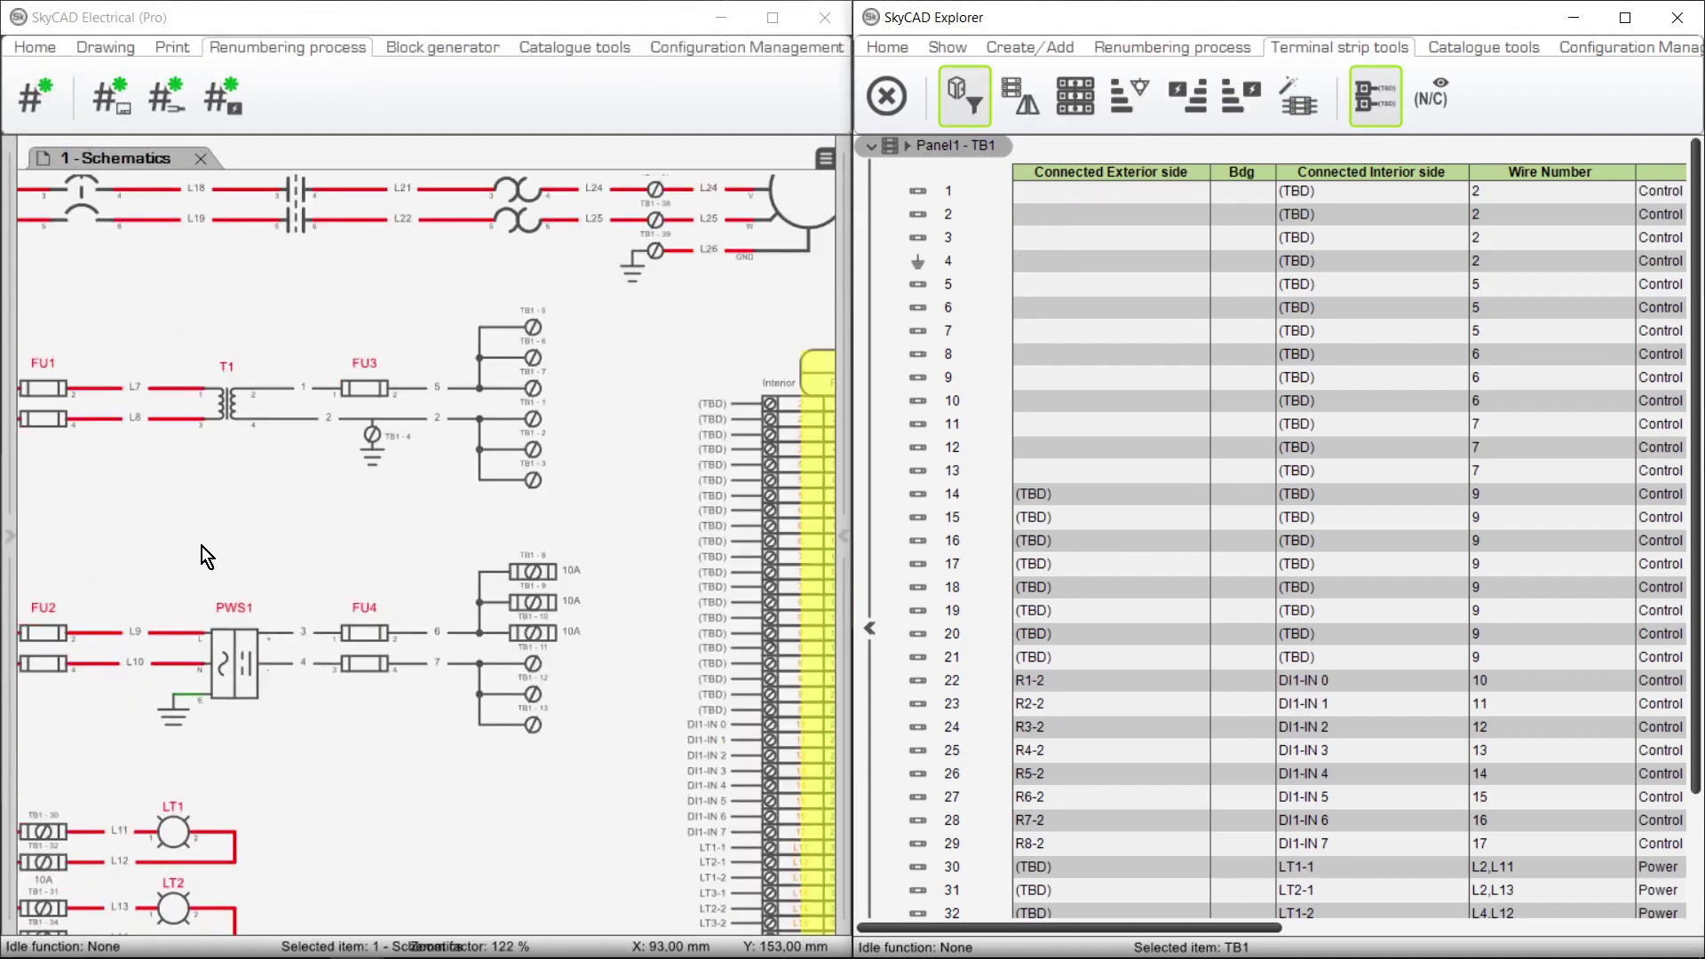
scroll(202, 547, "up", 2)
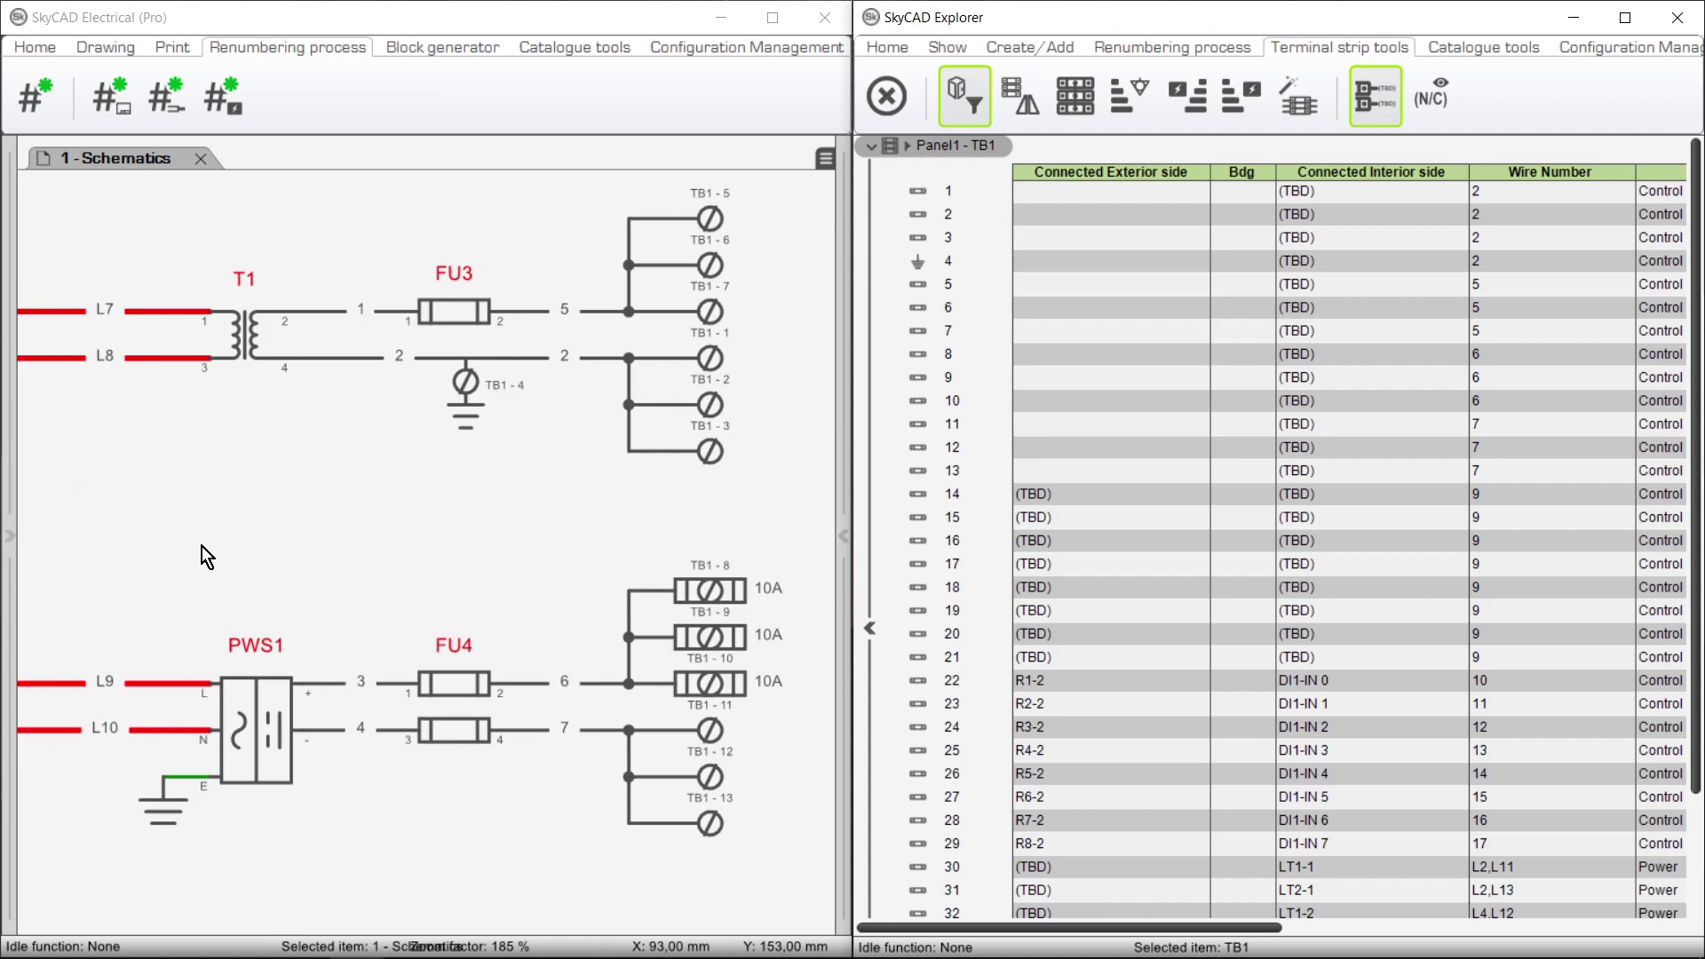
Step: Add bridges across TB1 terminals 1–4 and 5–7
left_click(945, 193)
left_click(937, 264, "shift")
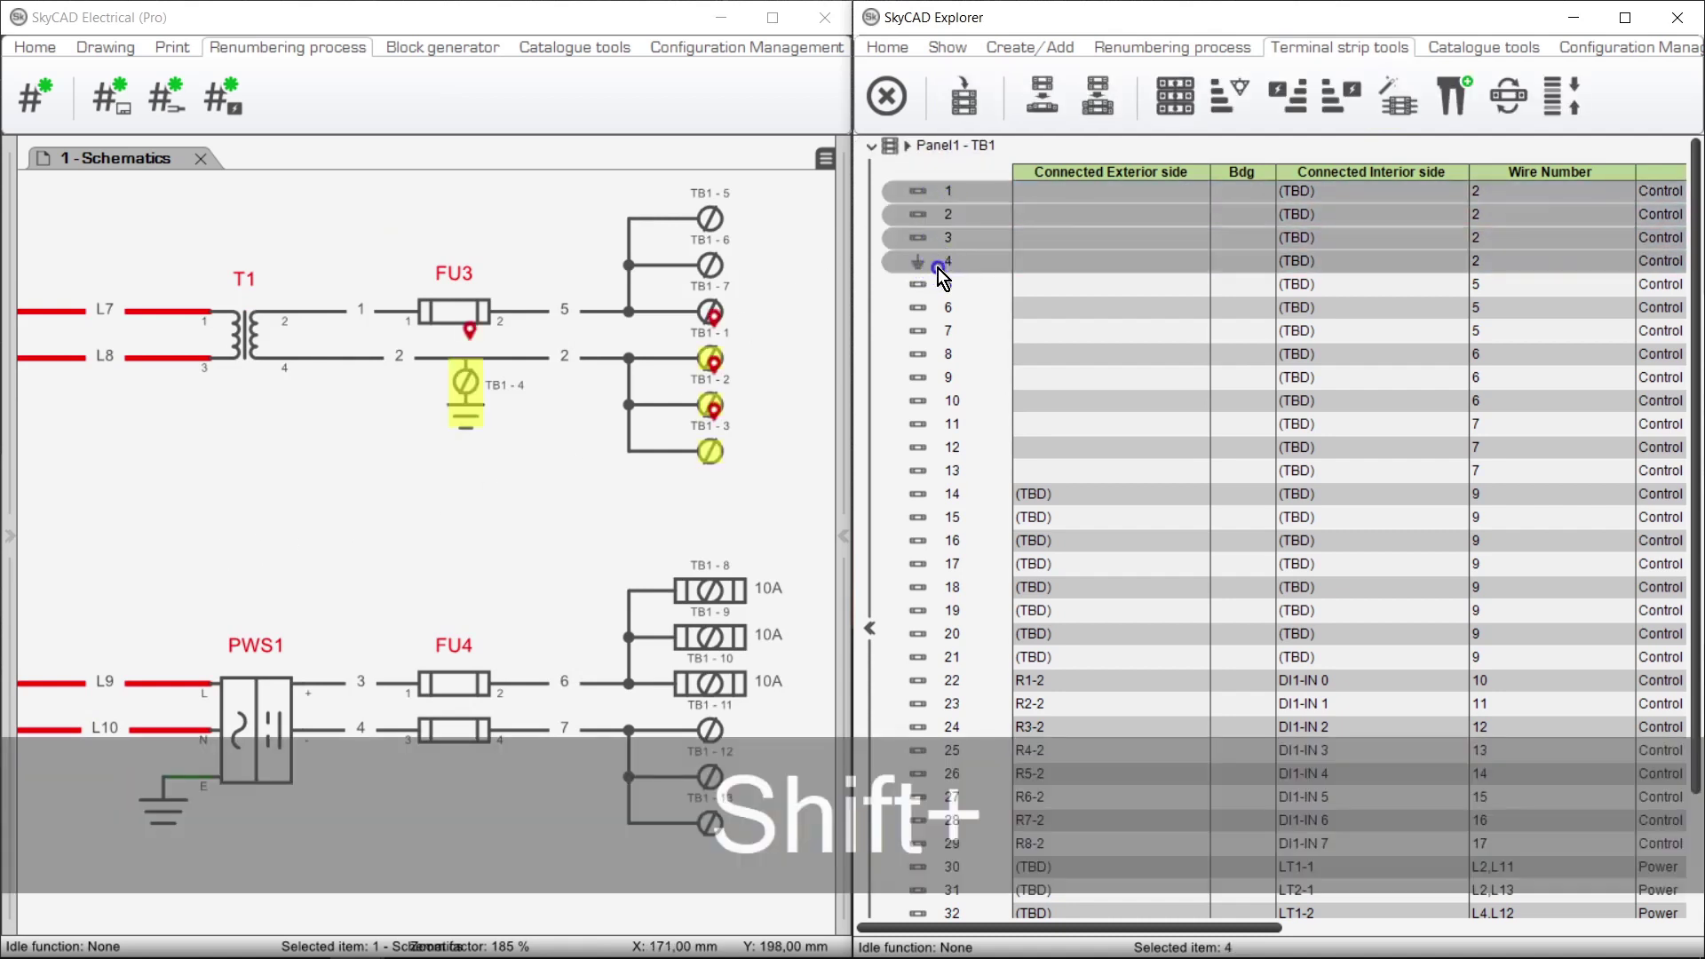
left_click(1434, 115)
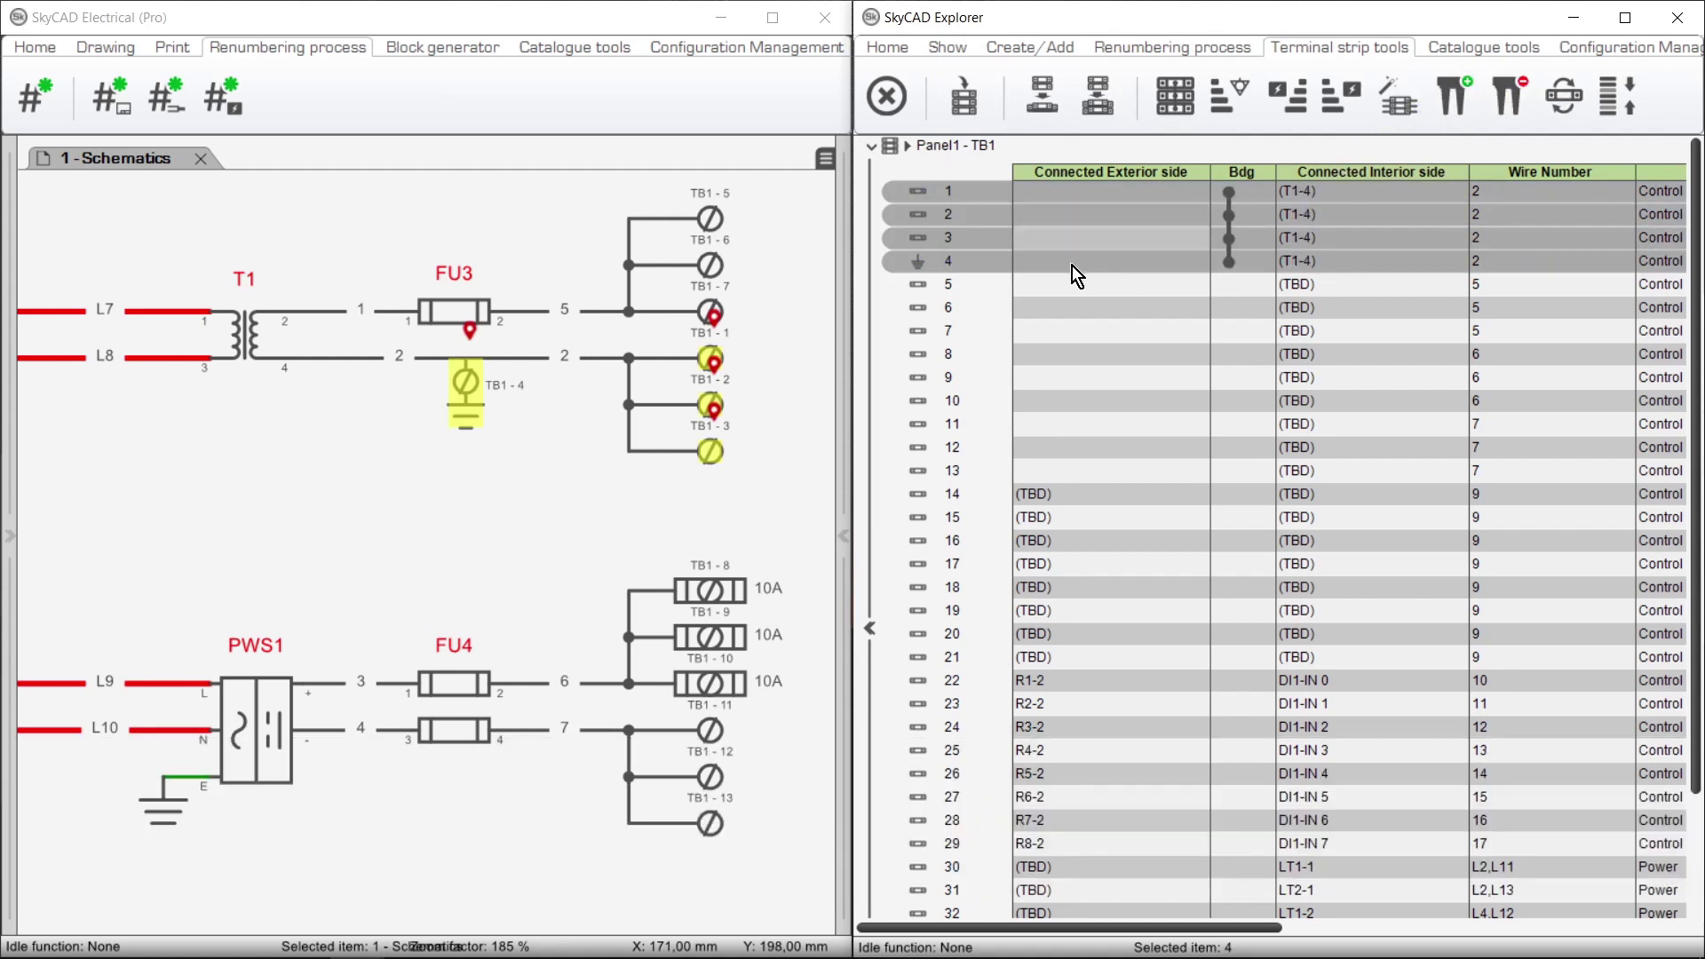
left_click(966, 286)
left_click(966, 287)
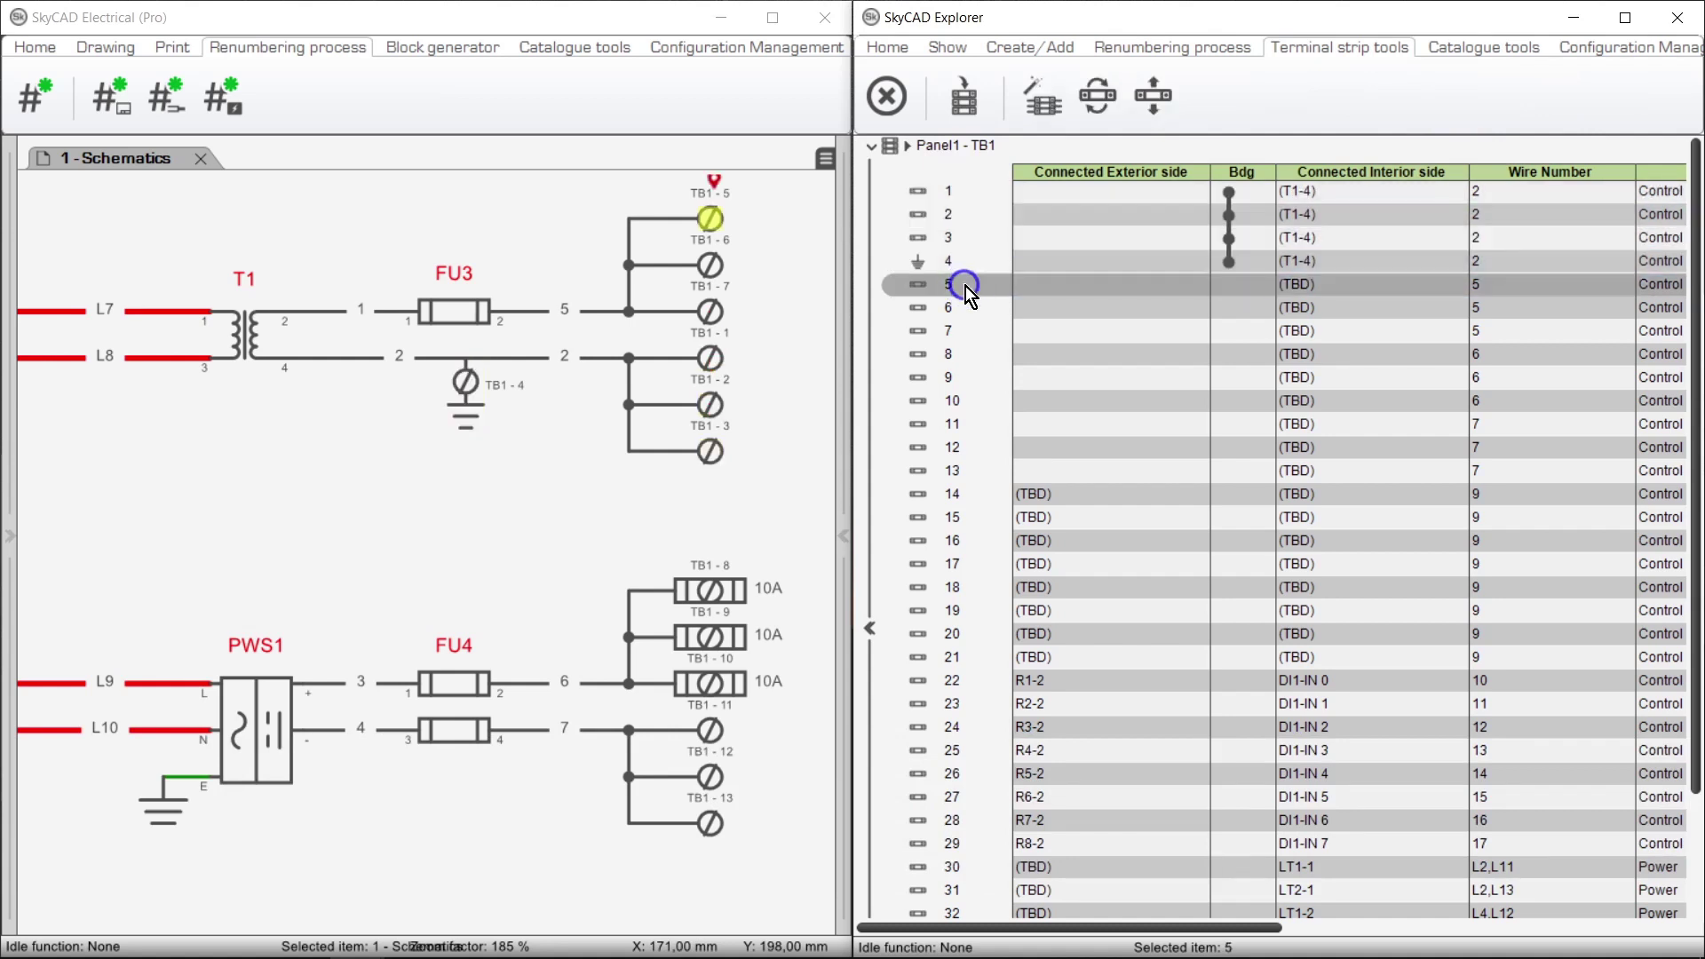
left_click(974, 331, "shift")
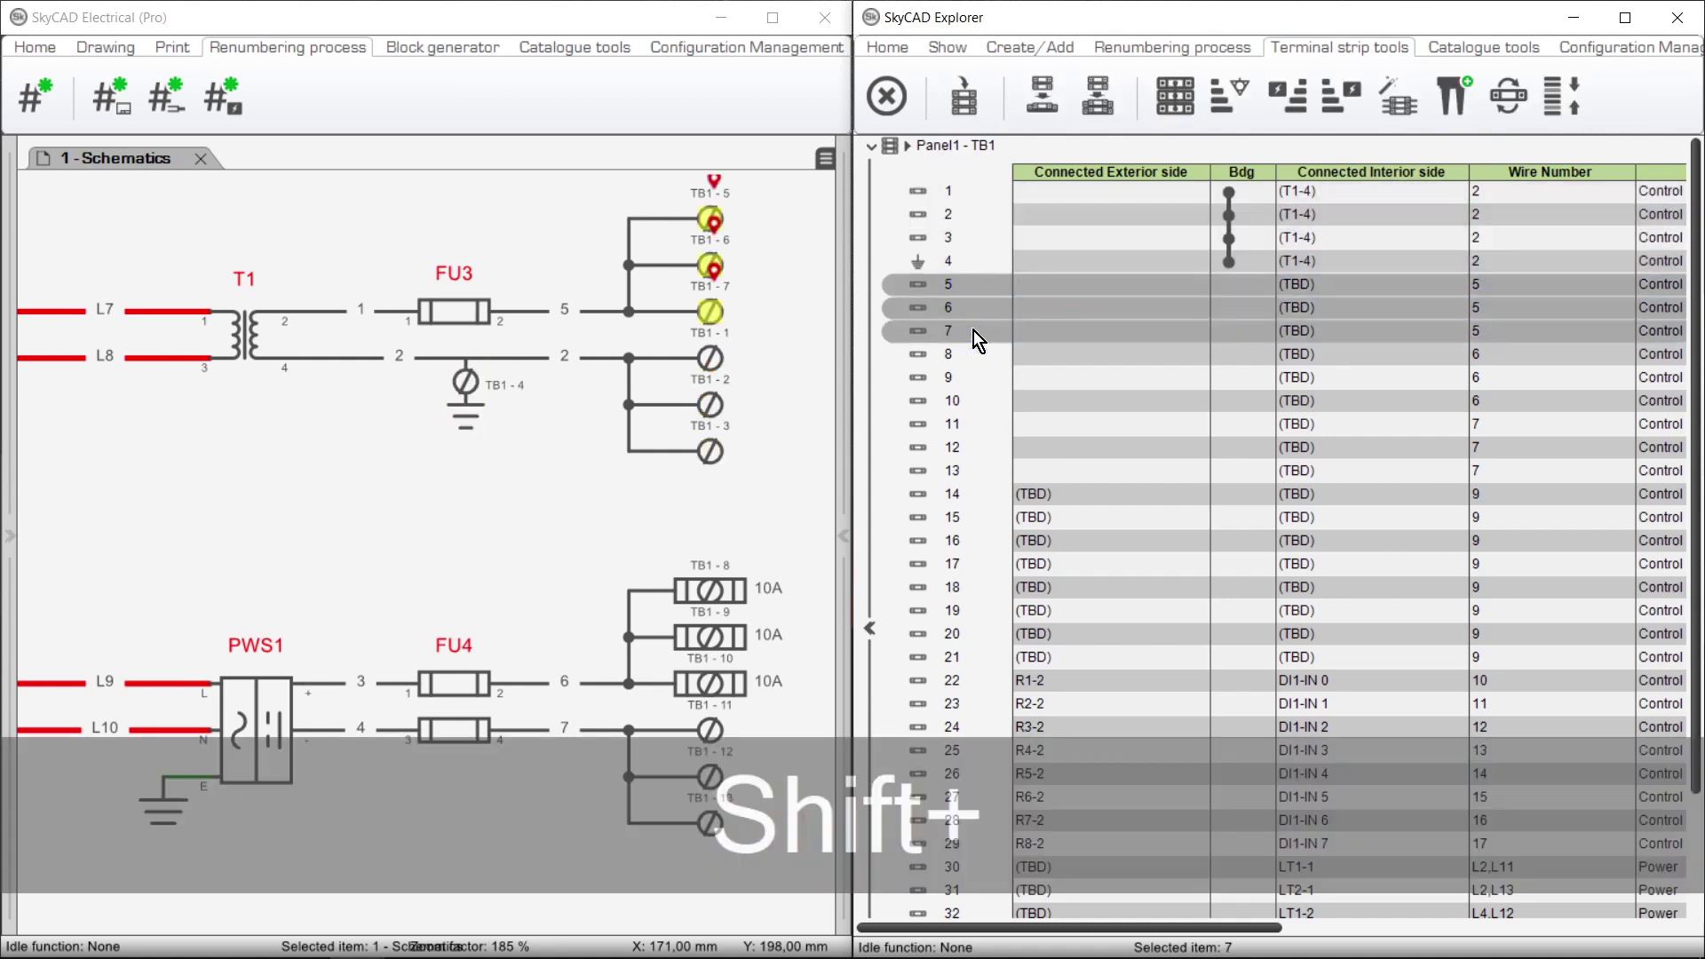
left_click(1448, 98)
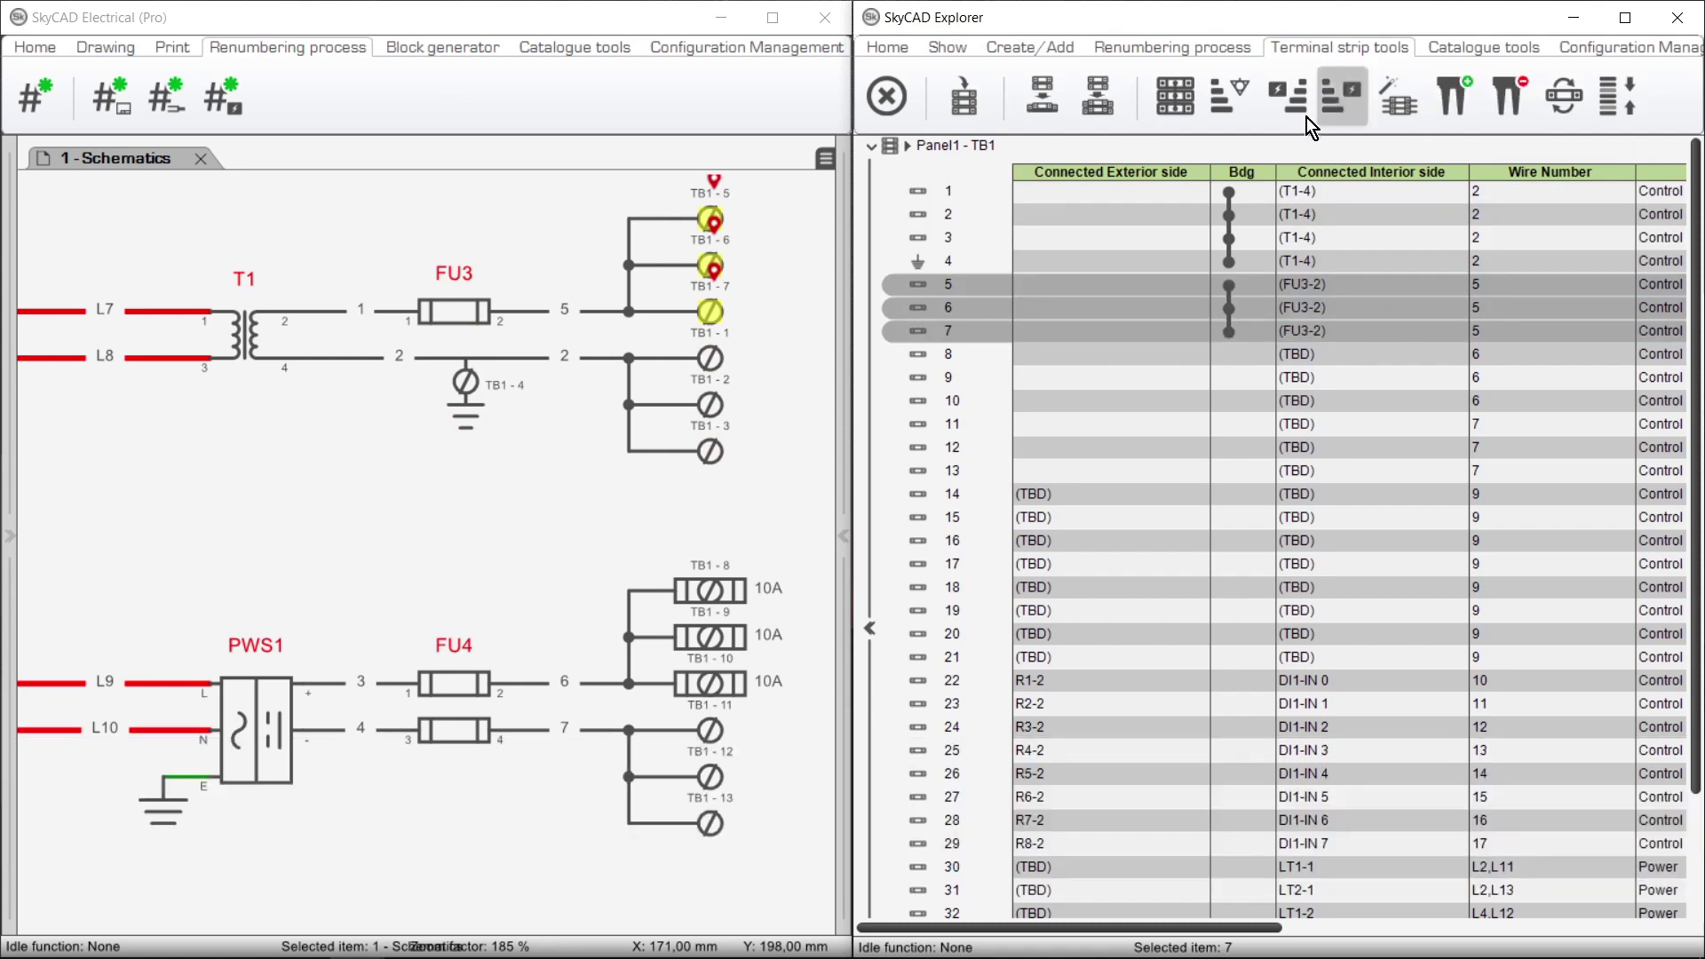
Step: Bridge all same-wire terminals on TB1 and check groups 11–13 and 14–21
left_click(948, 147)
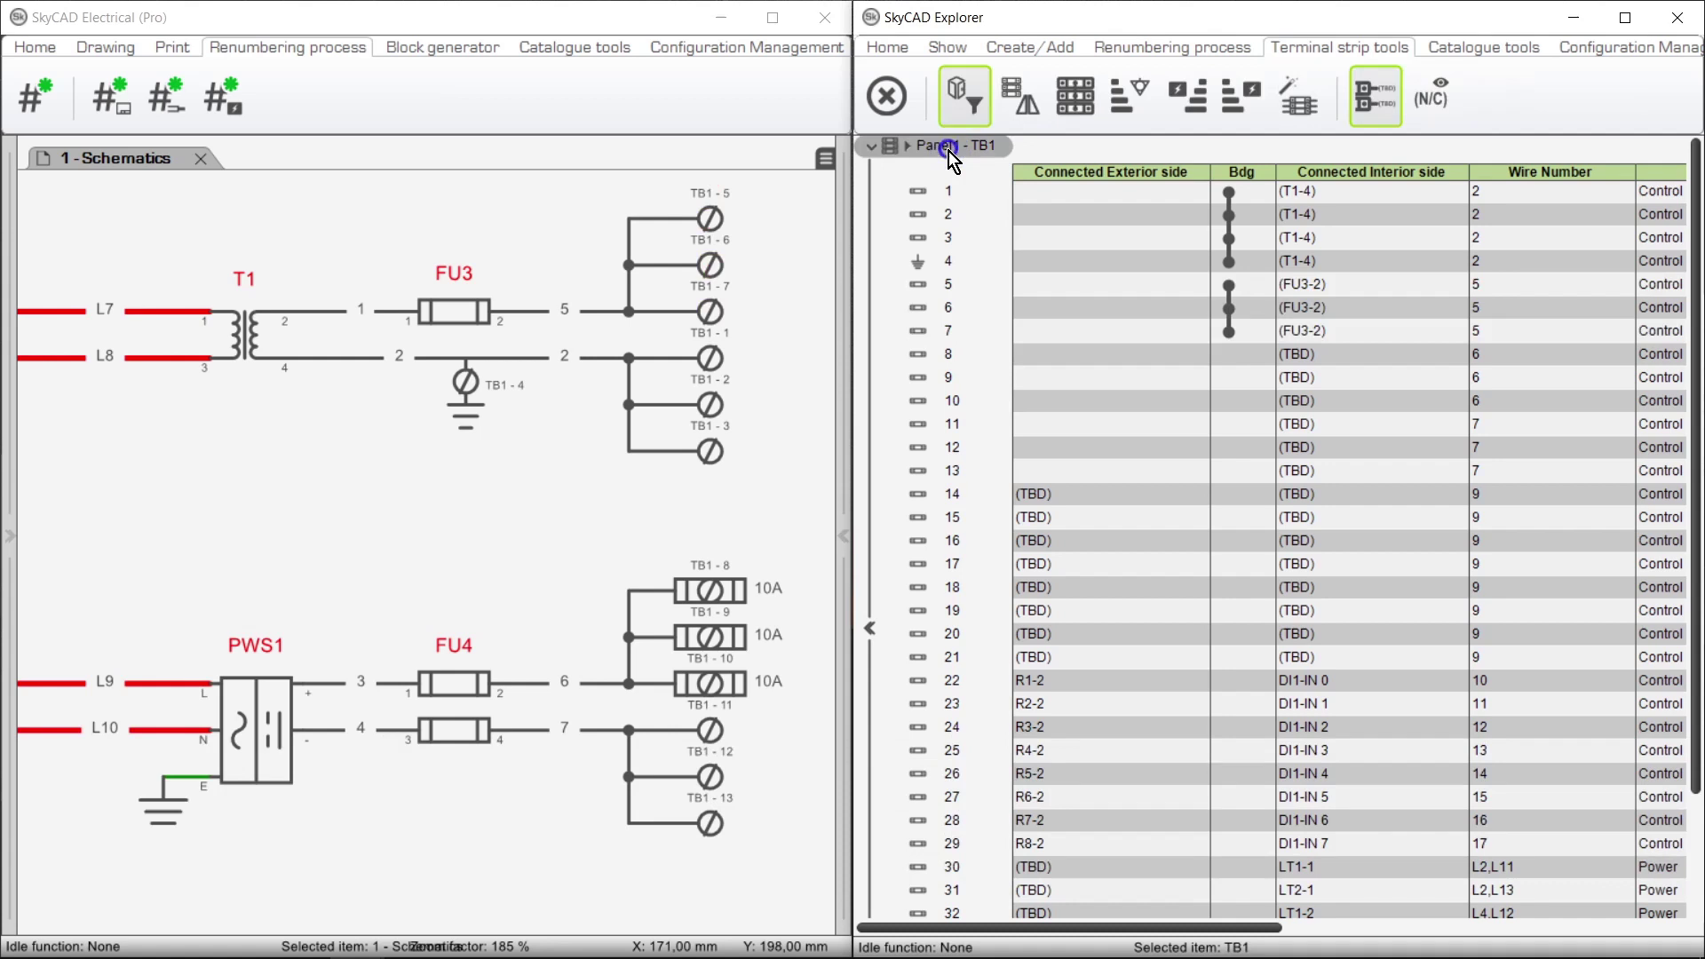
left_click(1097, 98)
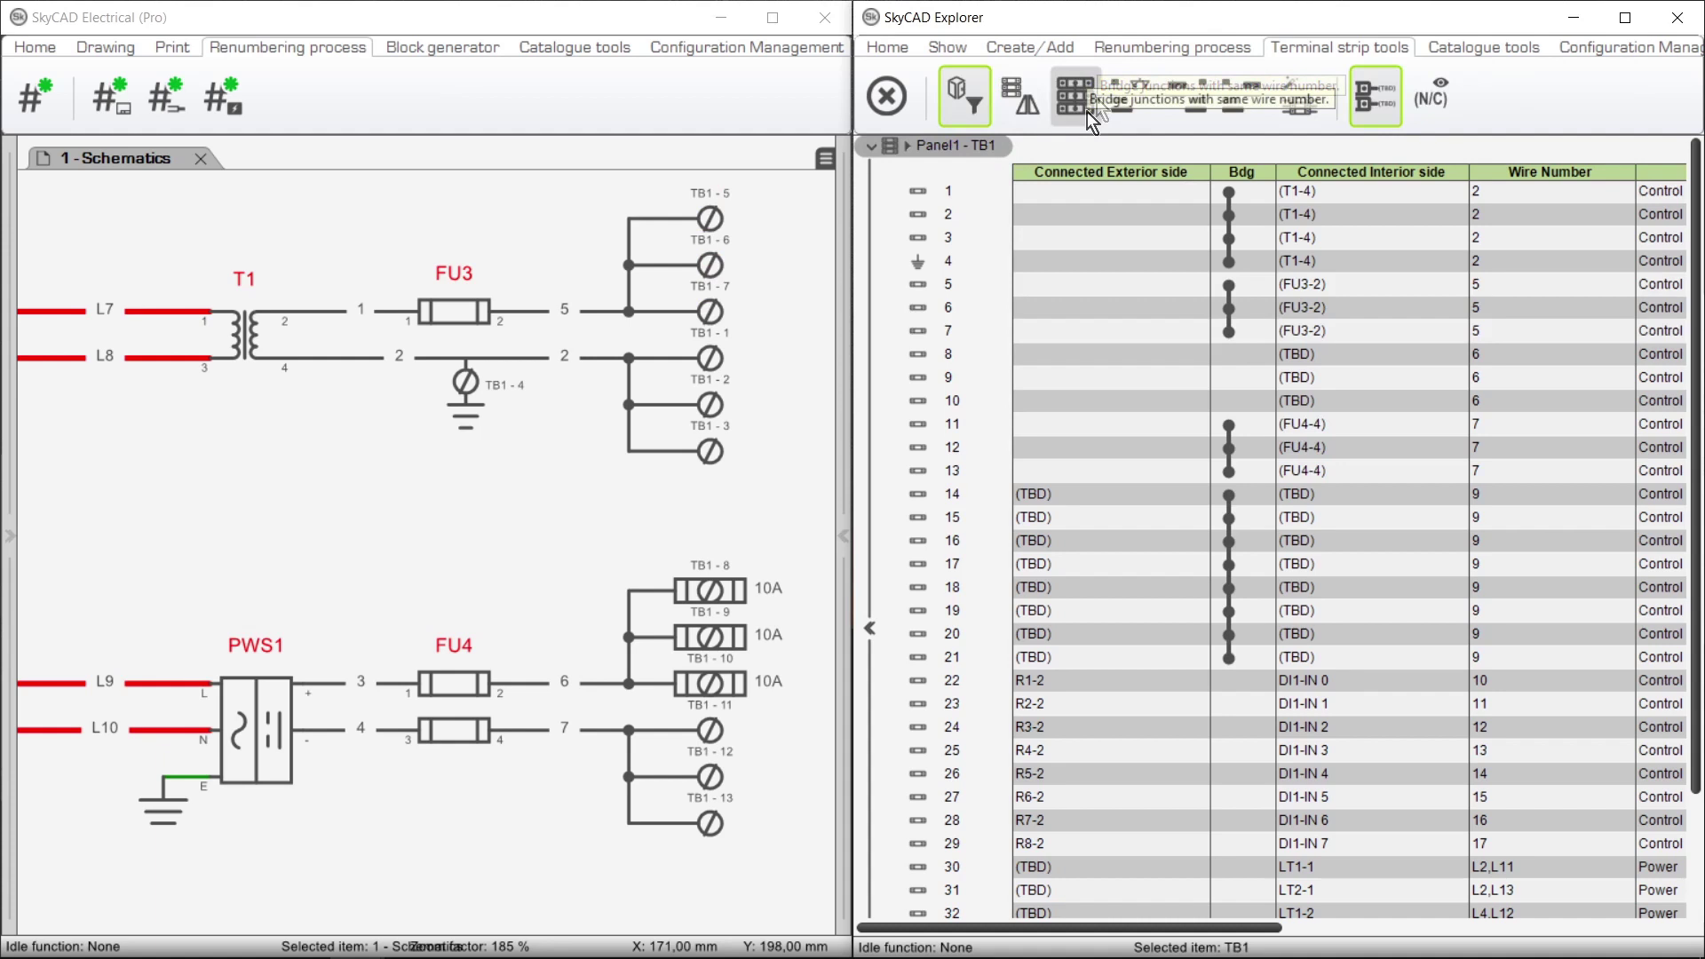
left_click(525, 468)
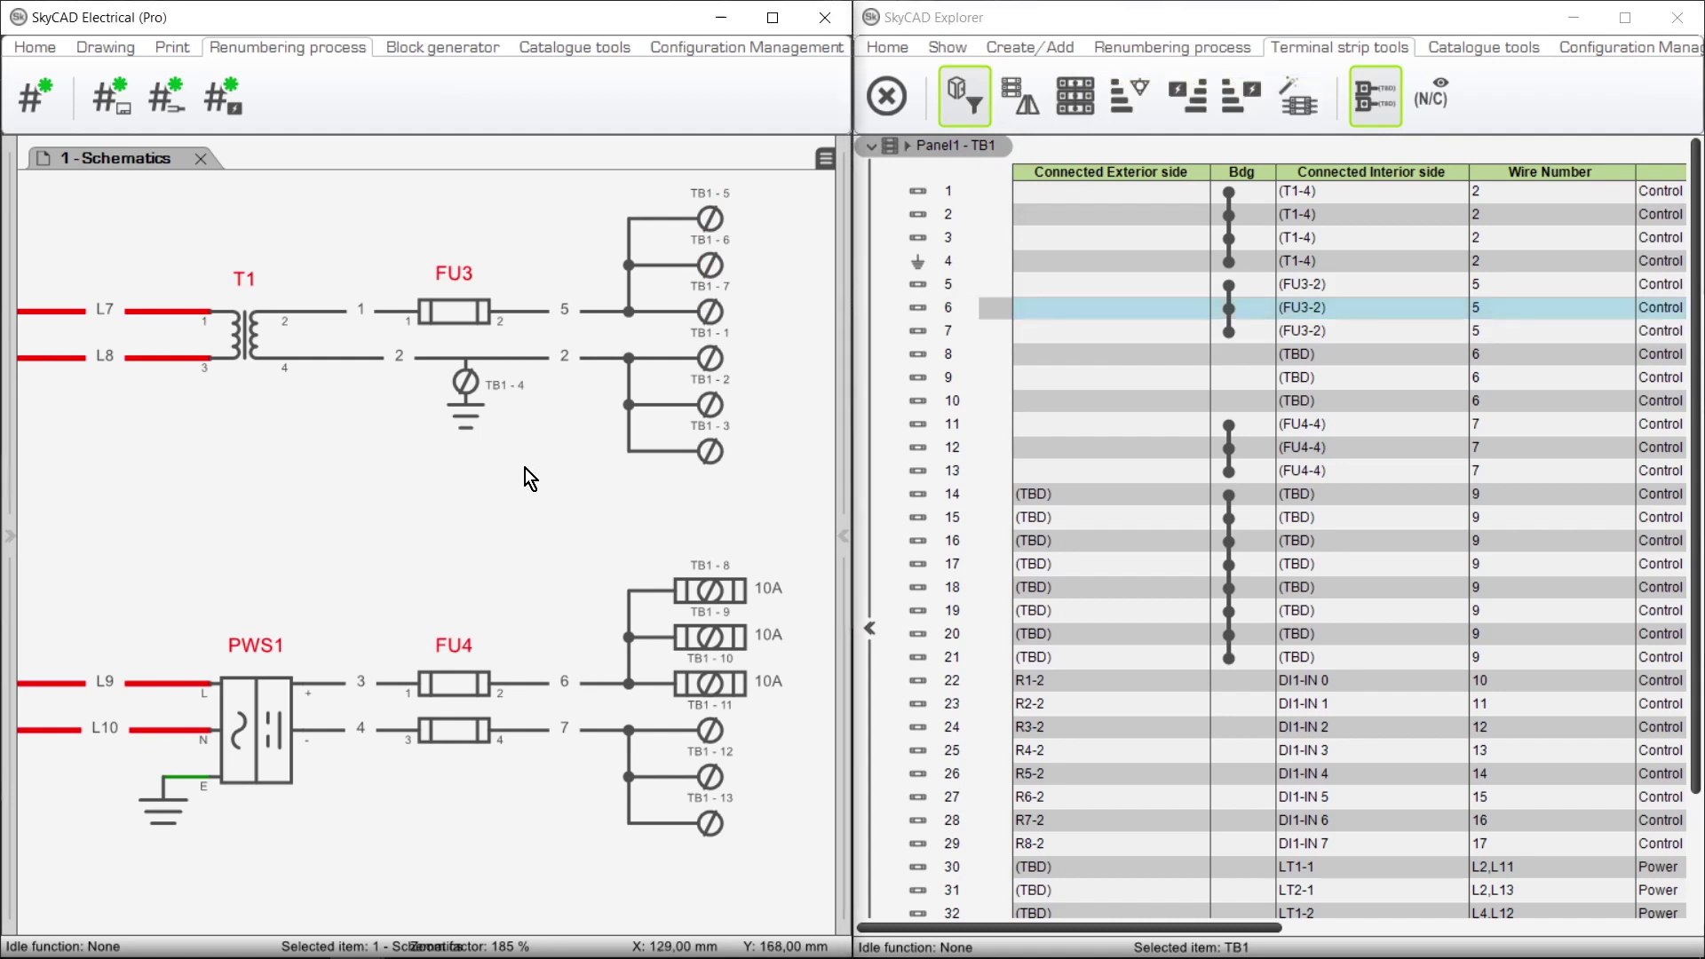
scroll(525, 468, "down", 5)
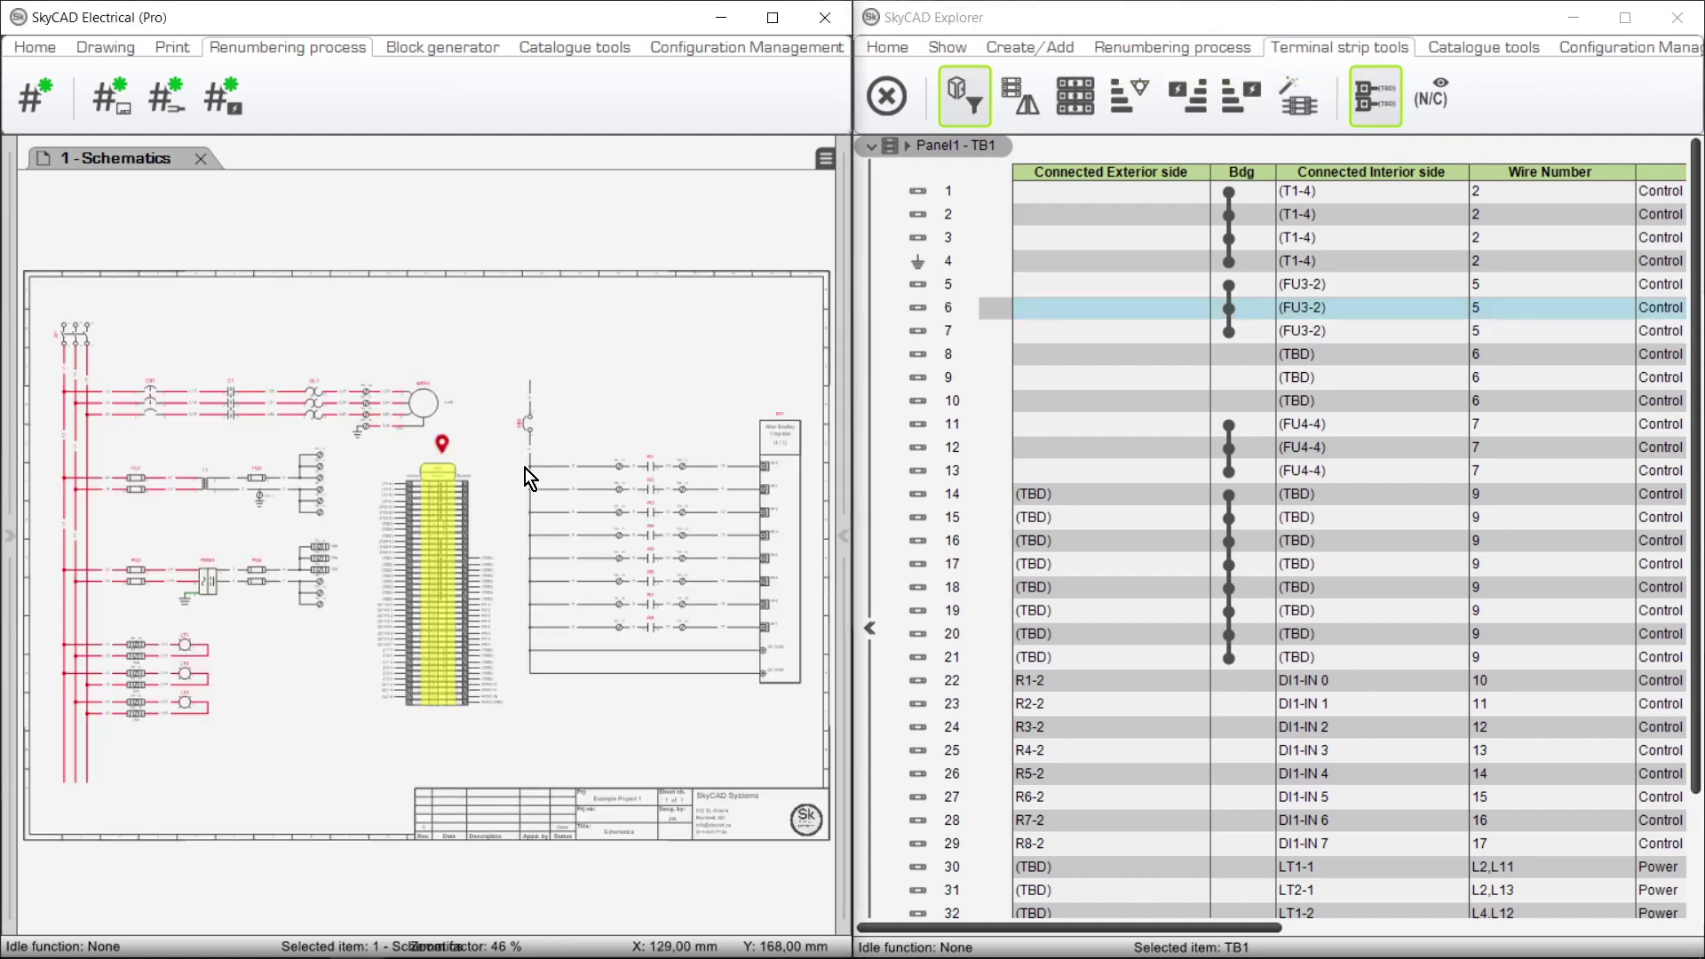
left_click(933, 418)
left_click(926, 472, "shift")
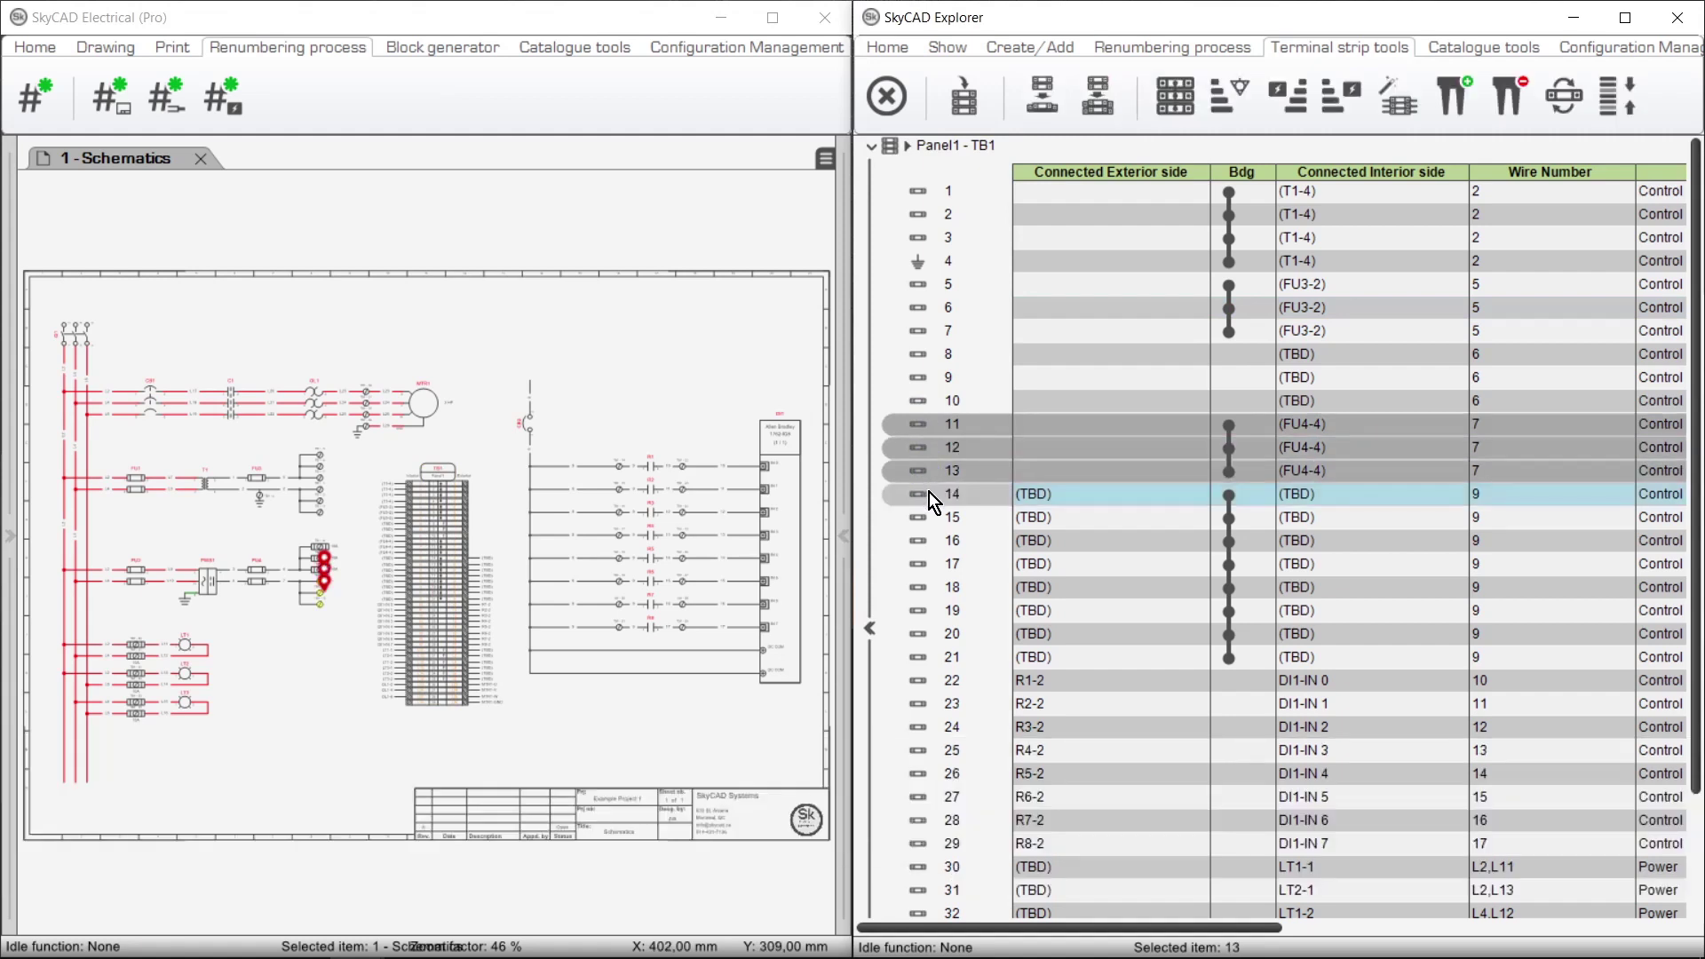
left_click(929, 491)
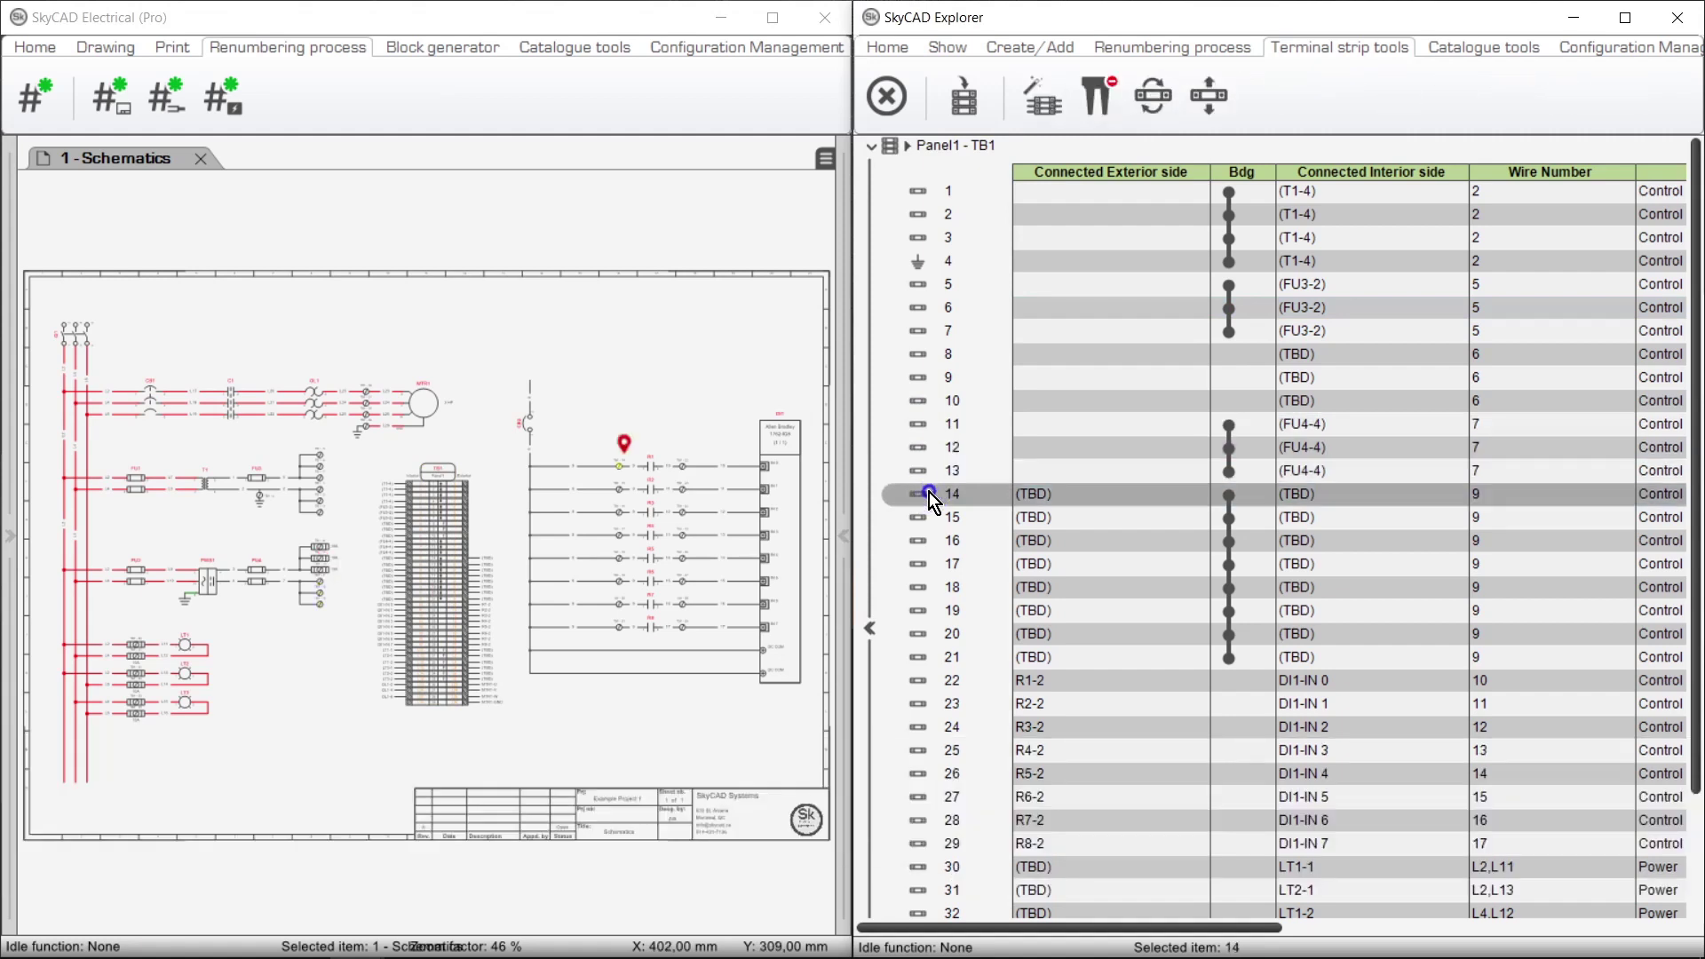
left_click(942, 659, "shift")
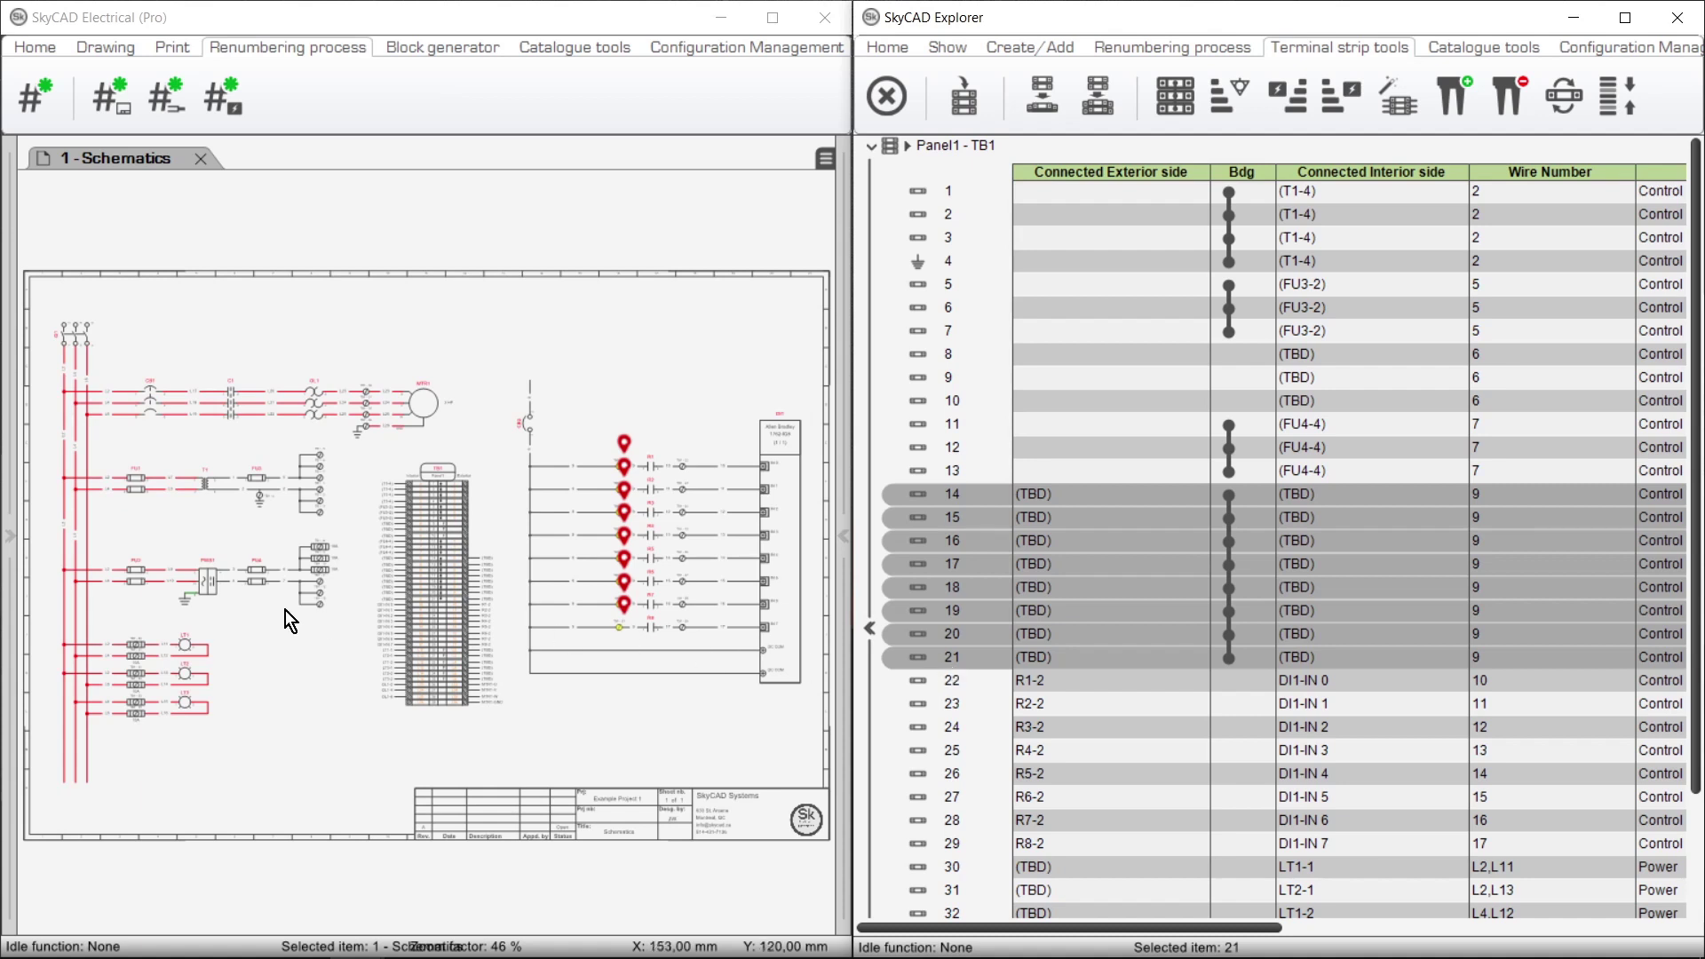
scroll(147, 551, "up", 3)
scroll(286, 561, "up", 6)
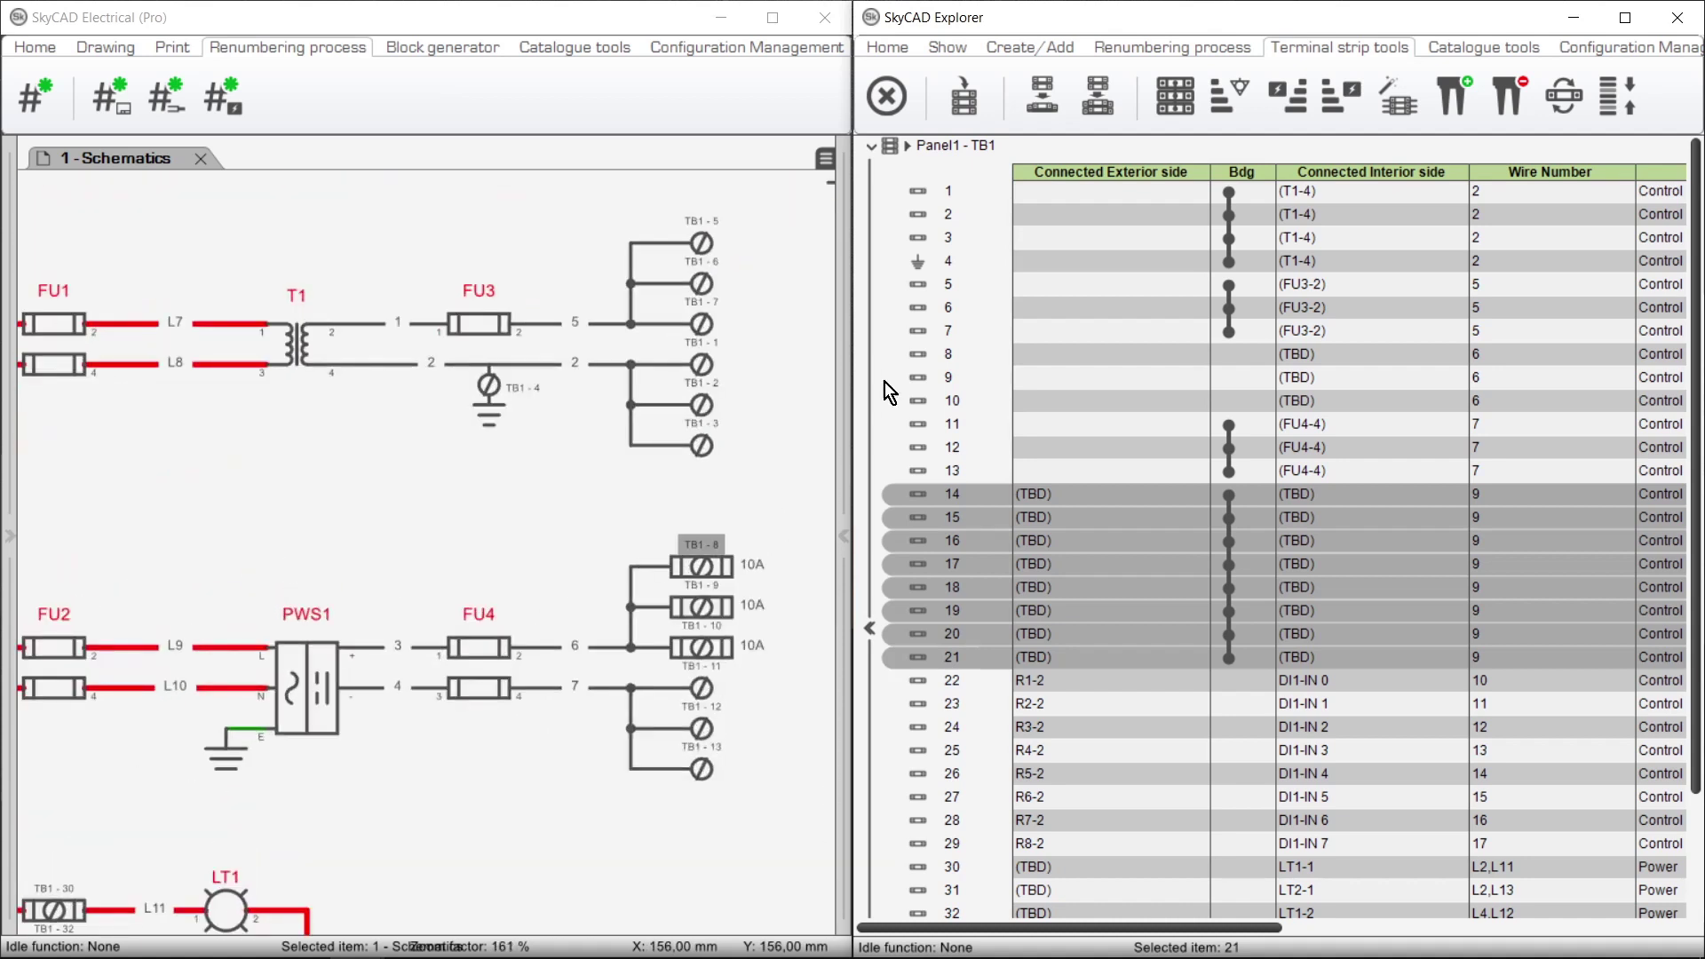
Step: Bridge TB1 terminals 8–10 so their interior side resolves to FU4-2
left_click(947, 355)
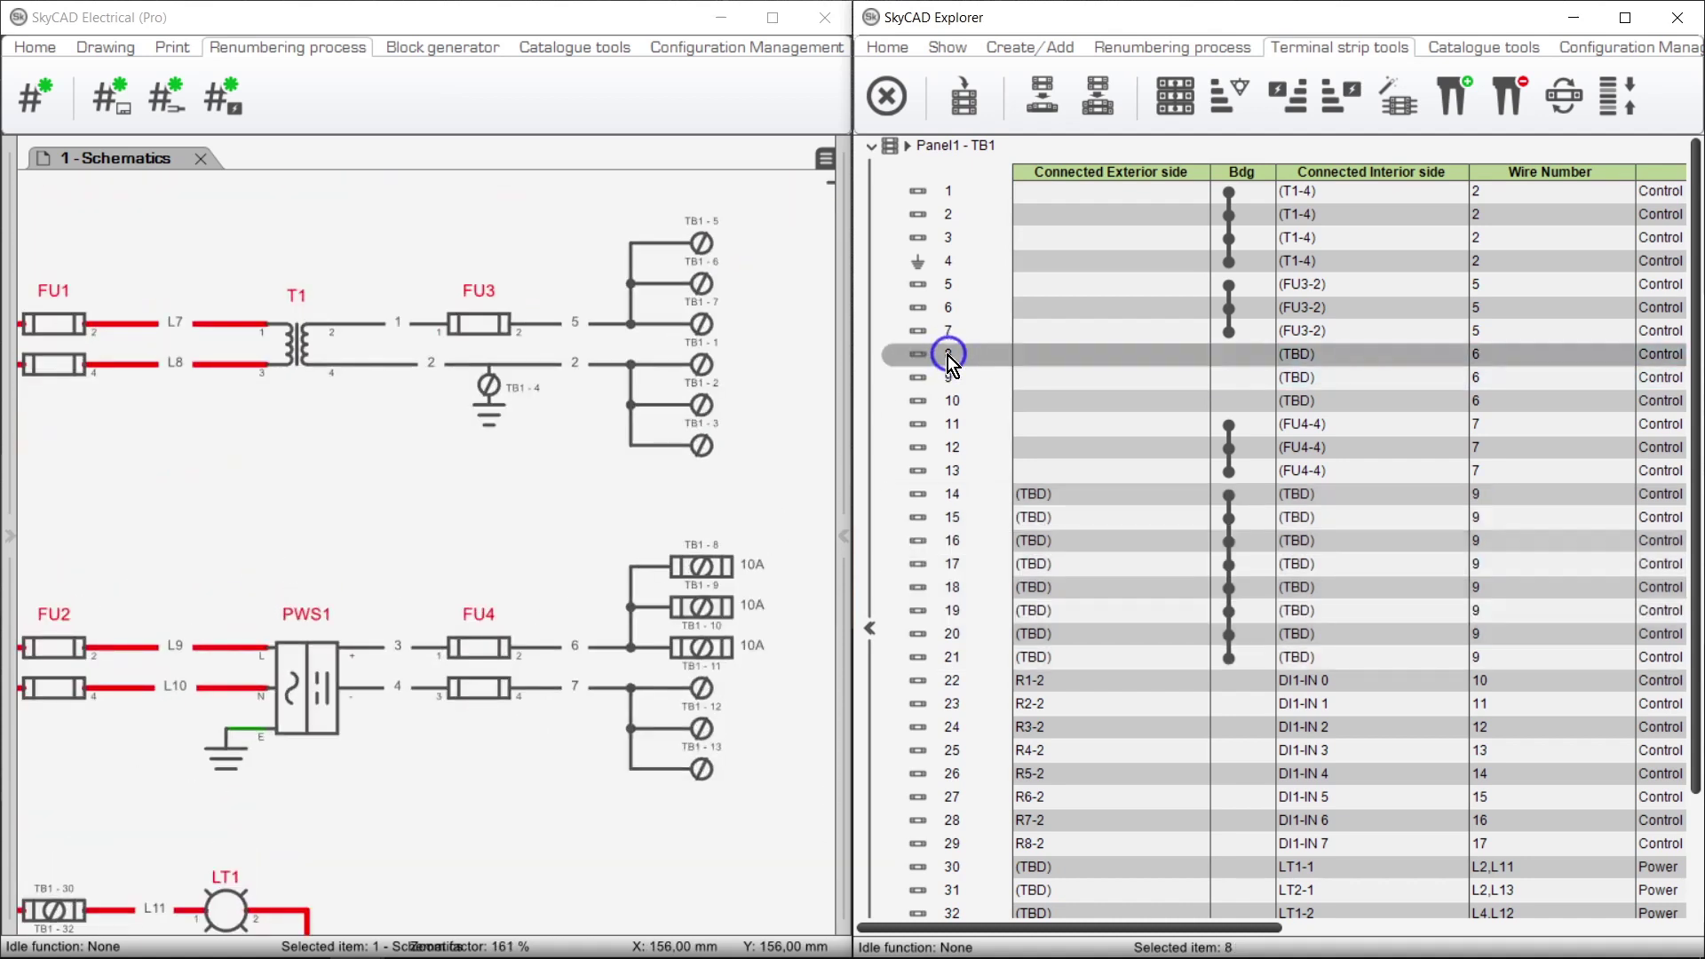
left_click(944, 409, "shift")
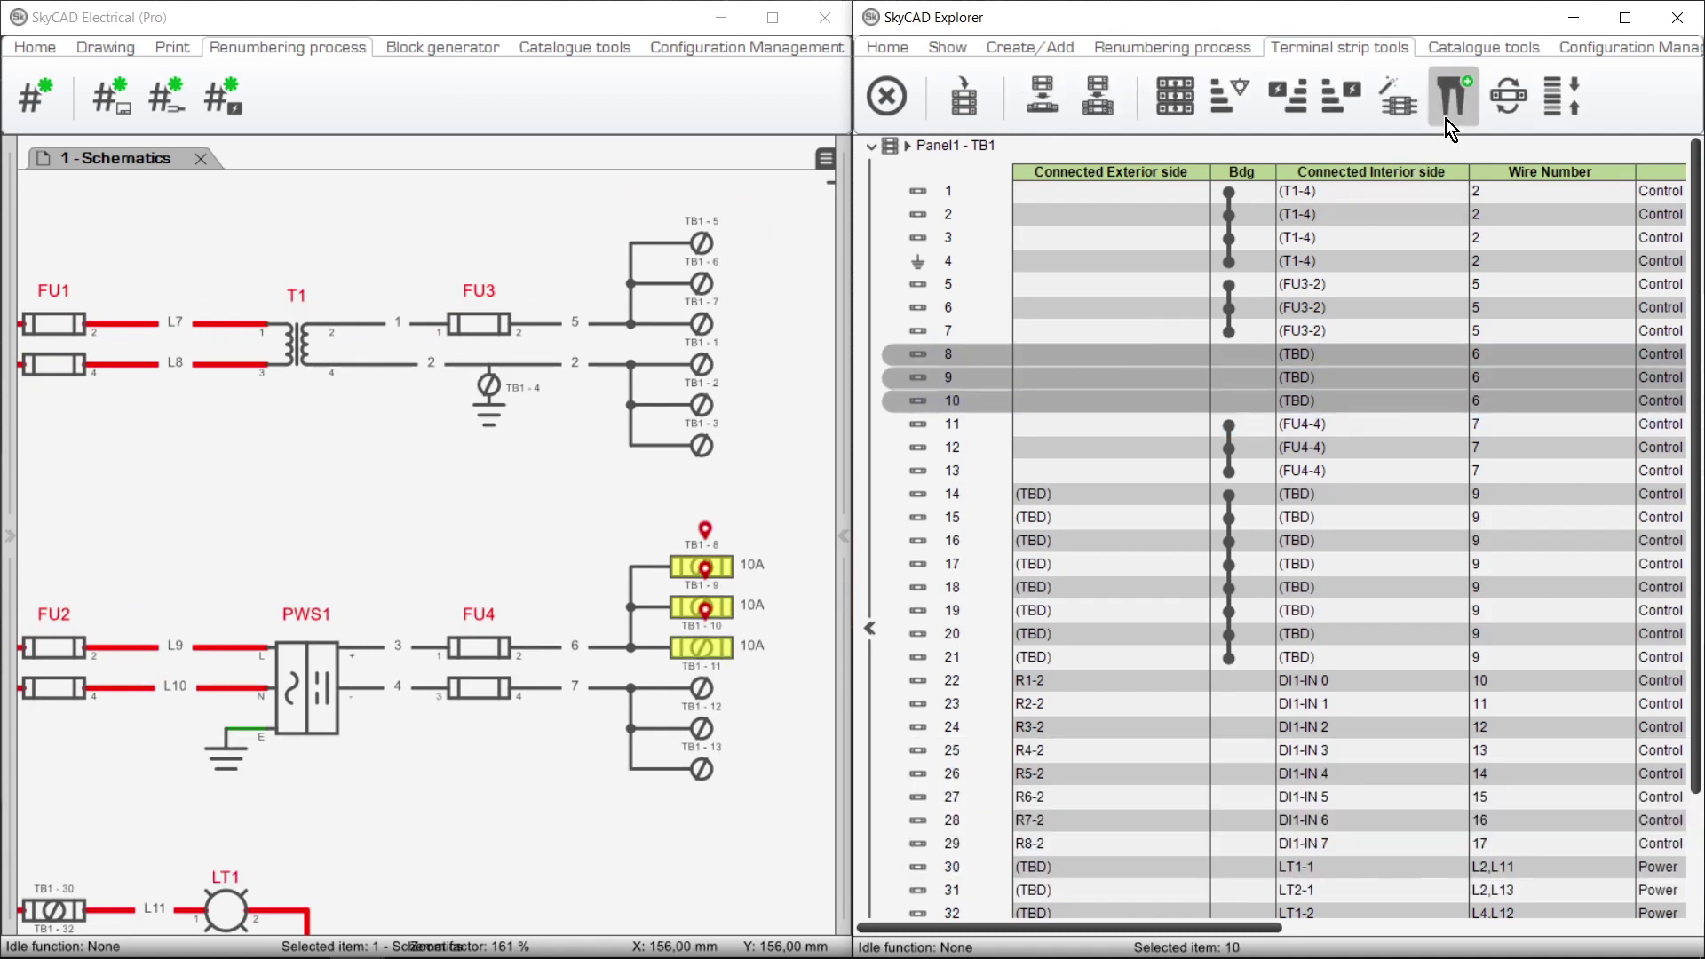
left_click(1446, 119)
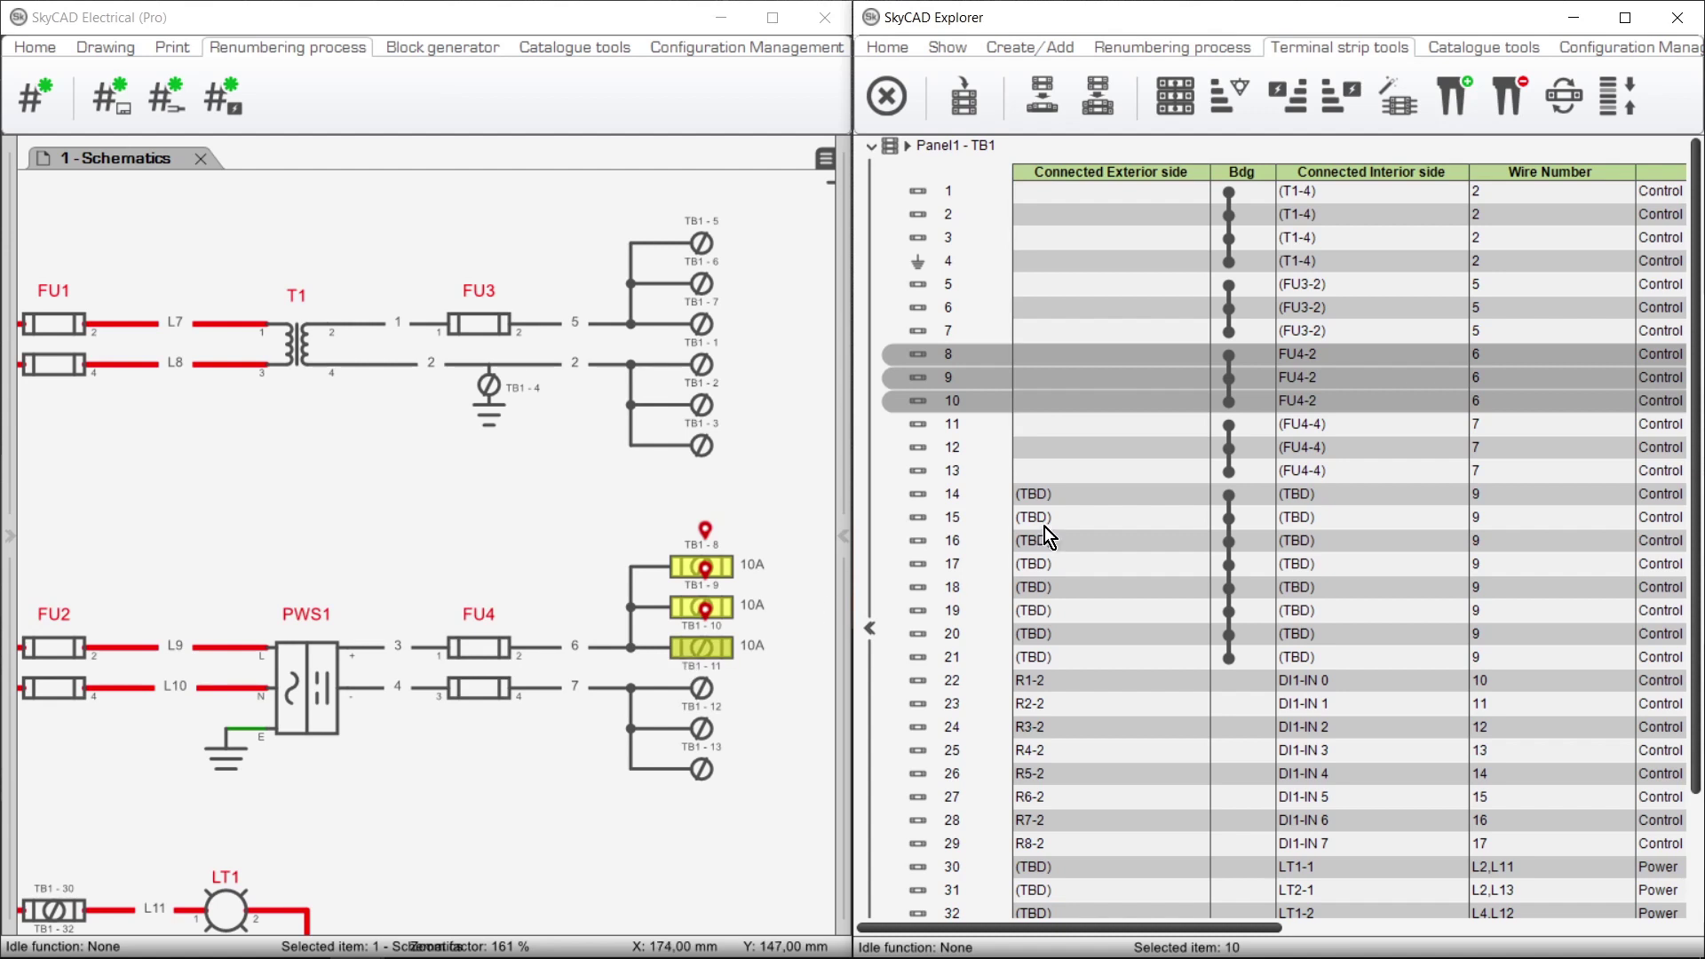
Step: Disconnect FU4-2 from TB1 terminals 10 and 9
left_click(1303, 400)
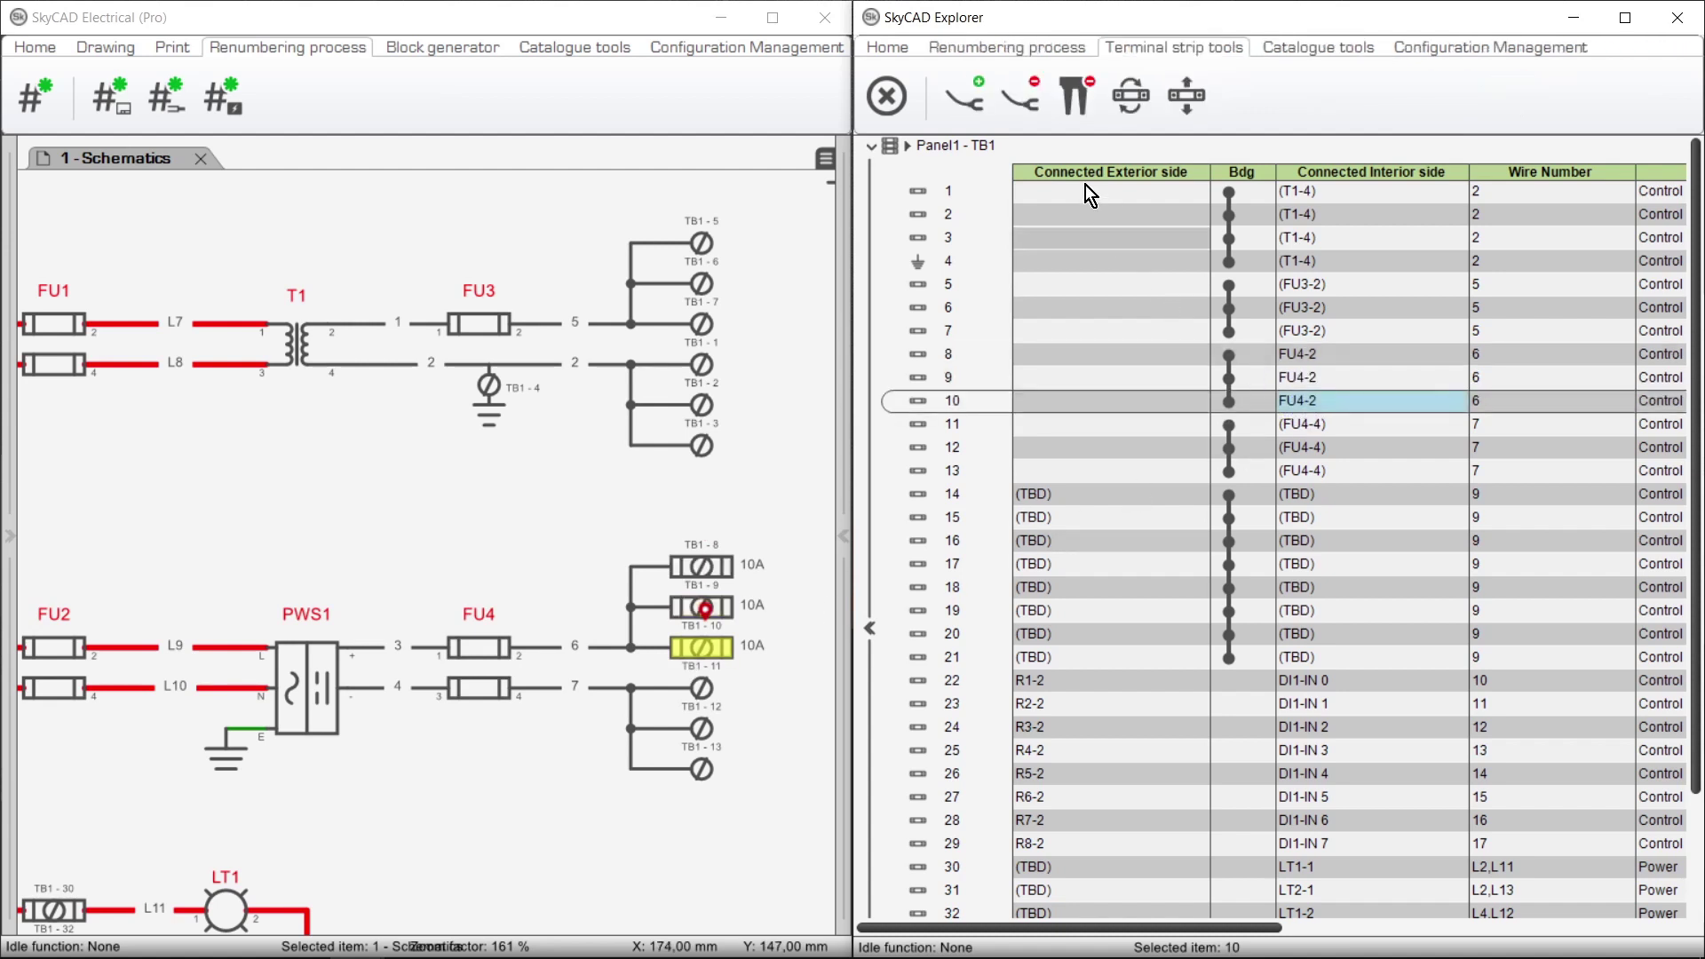
left_click(1042, 118)
left_click(1297, 375)
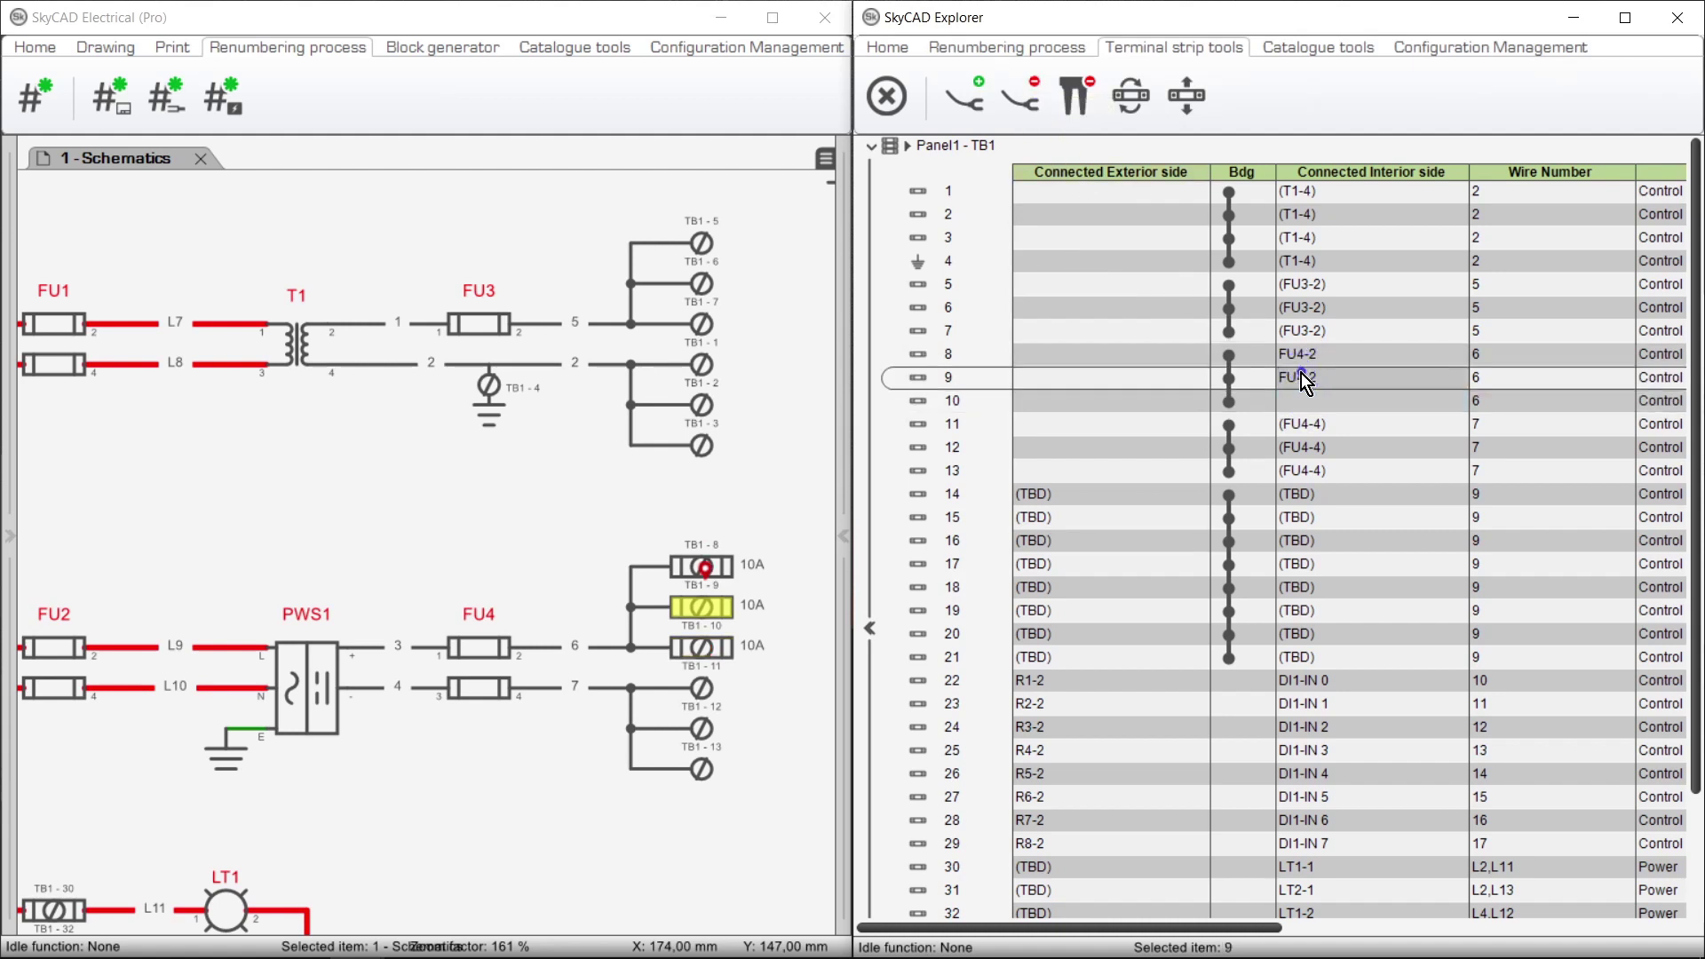
left_click(1030, 116)
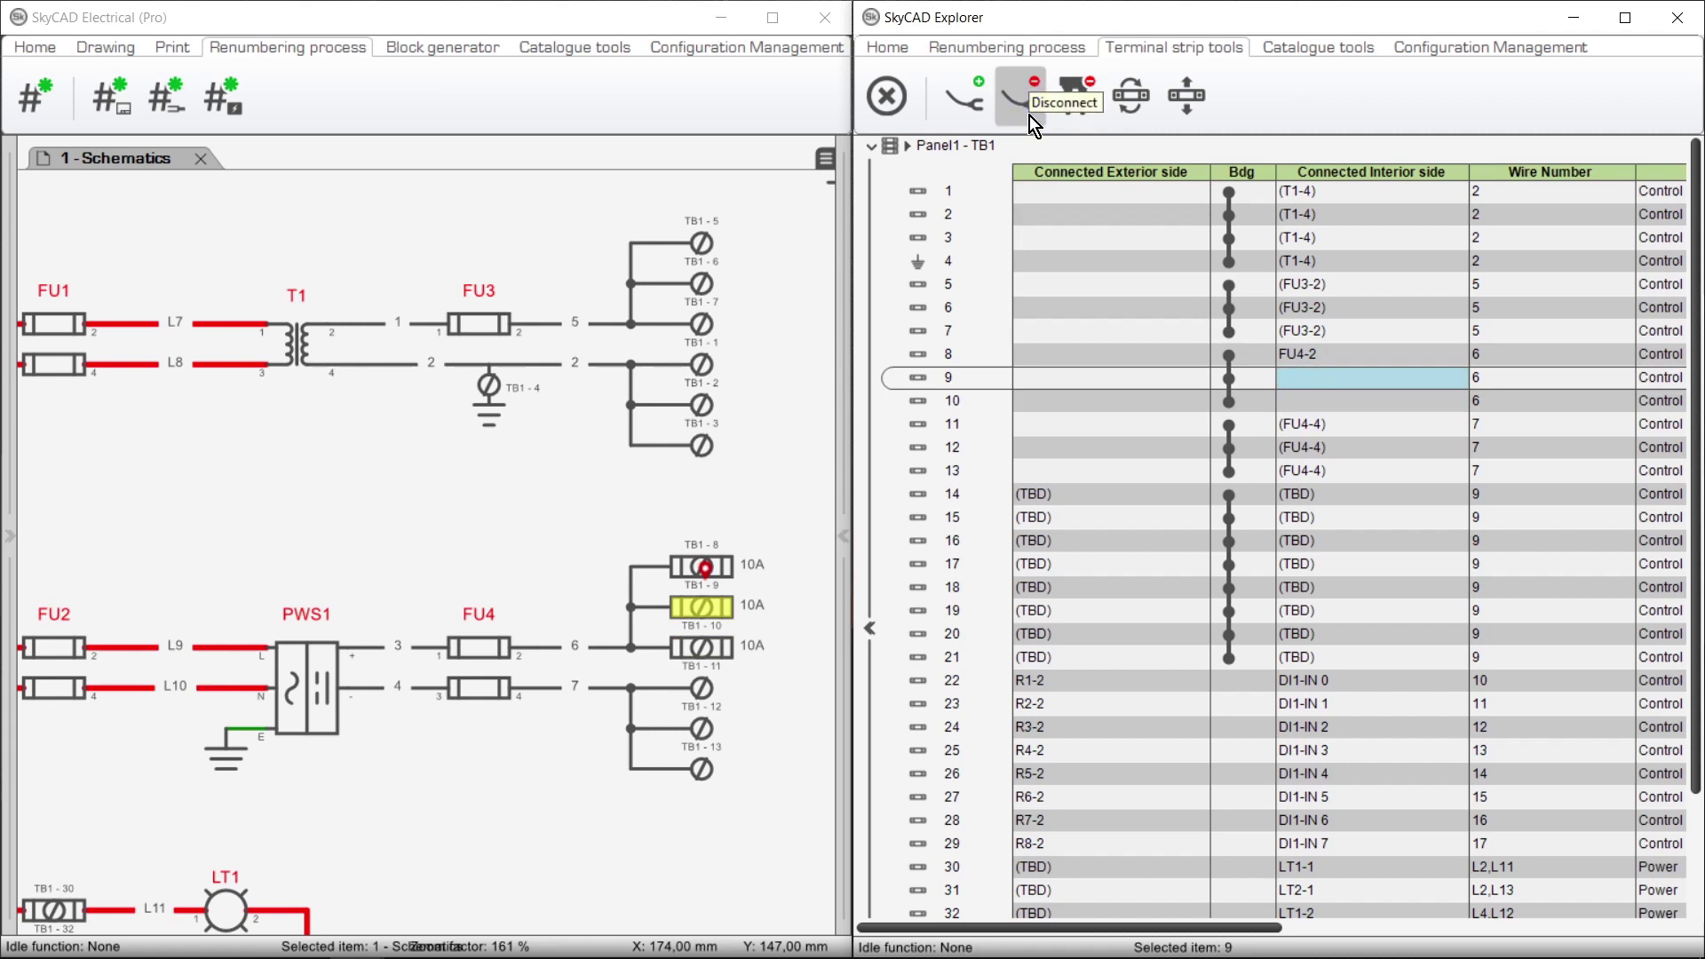
Step: Remove the bridge on terminals 14–16, then bridge terminals 14–21 as one group
left_click(950, 495)
left_click(950, 542, "shift")
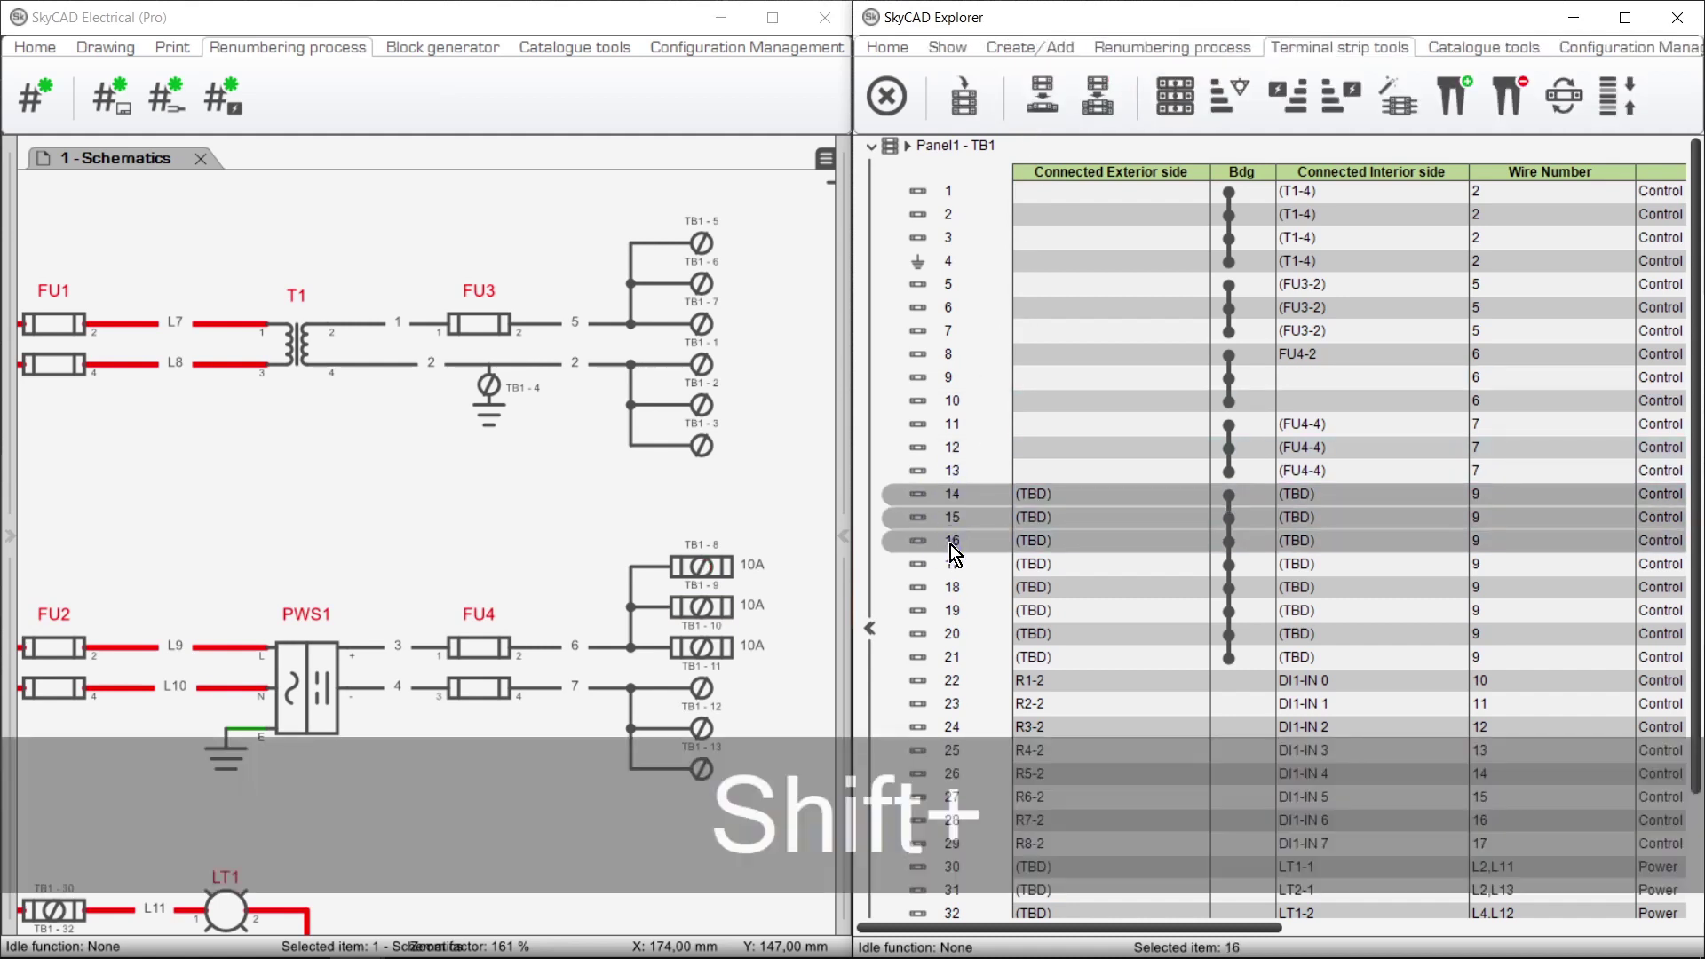
left_click(1506, 116)
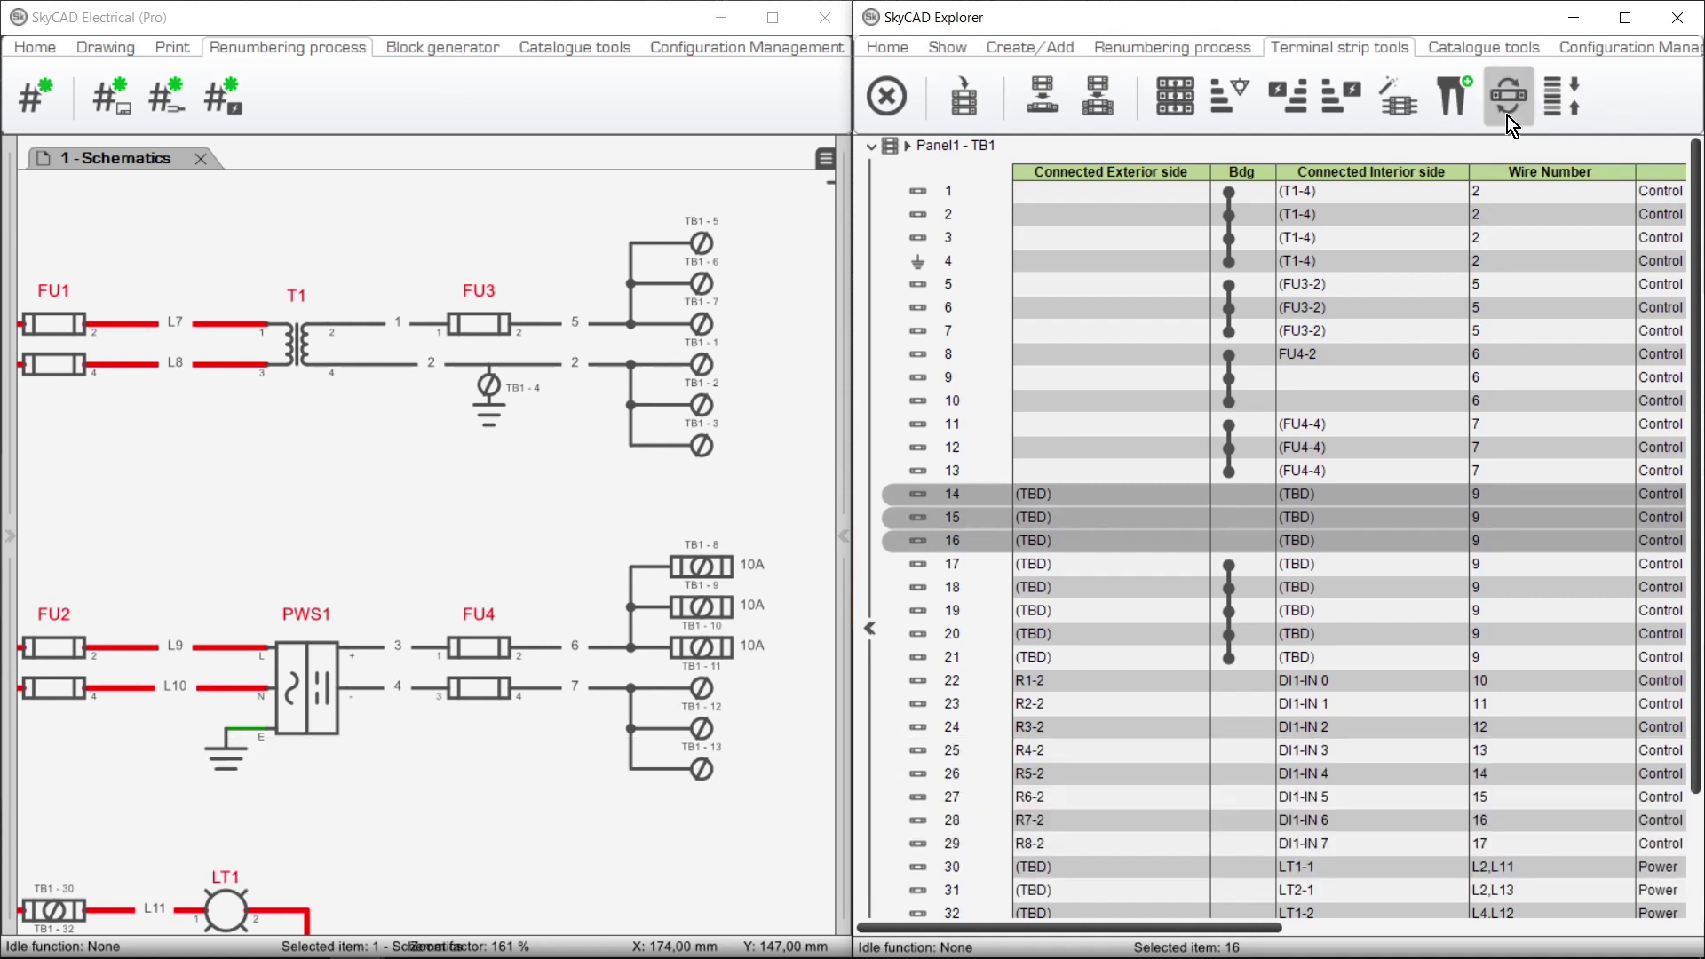
left_click(955, 656, "shift")
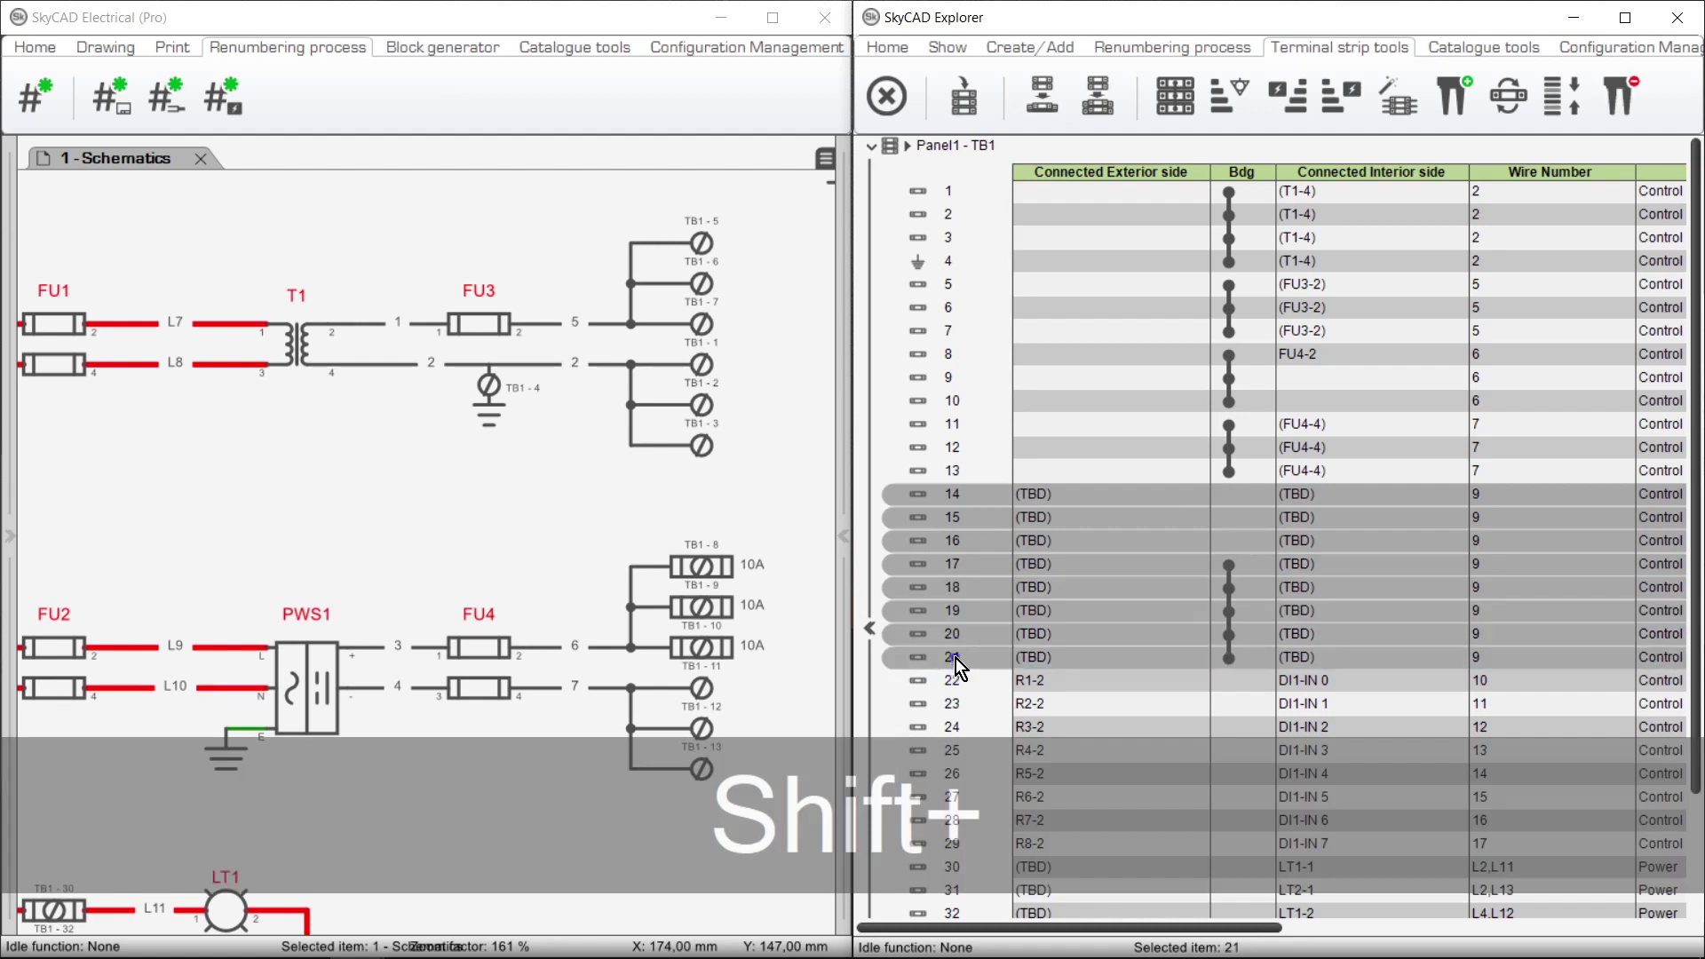
left_click(1443, 106)
left_click(957, 149)
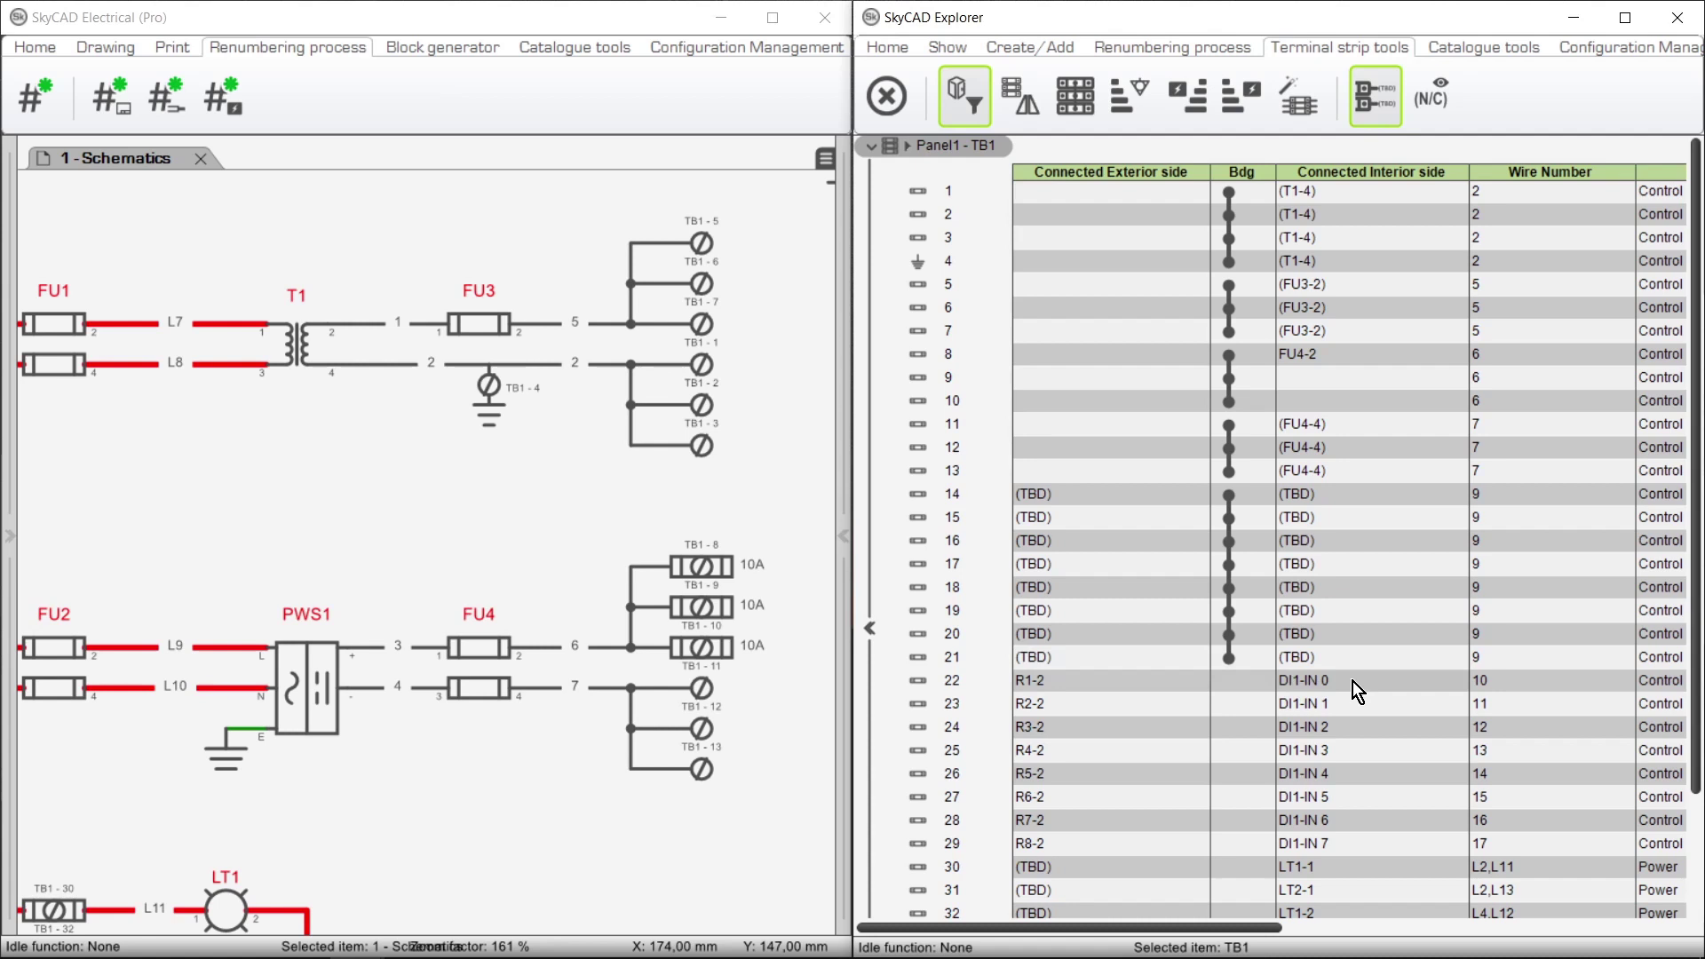
left_click(983, 109)
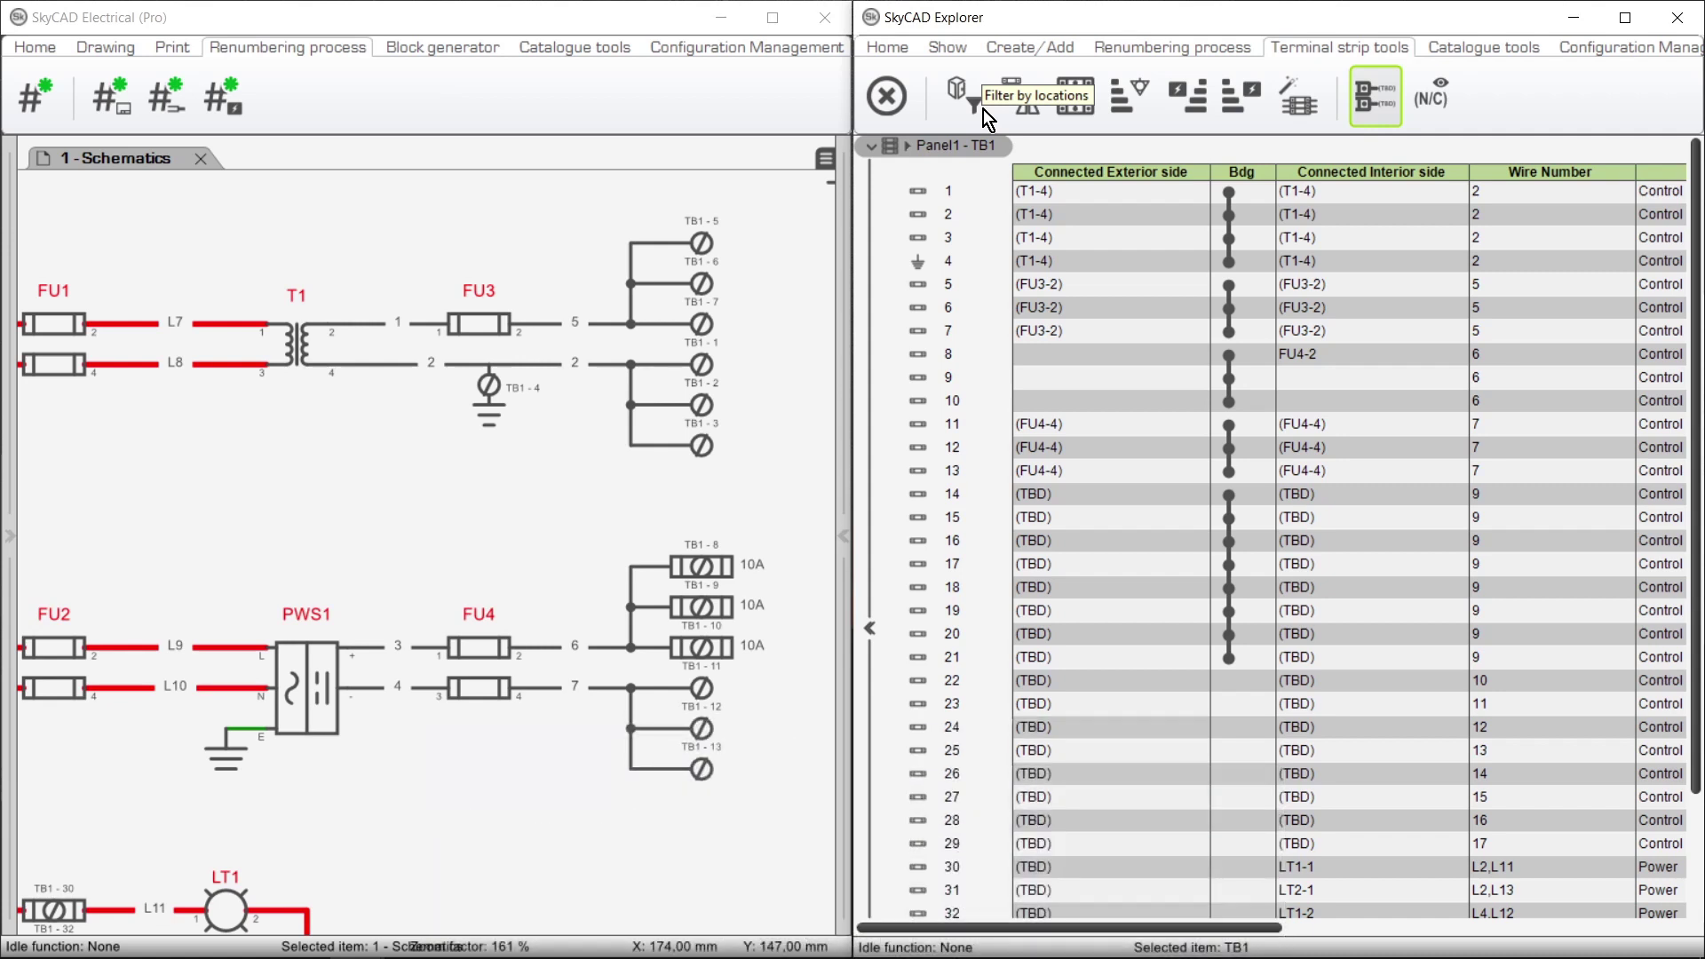
left_click(983, 110)
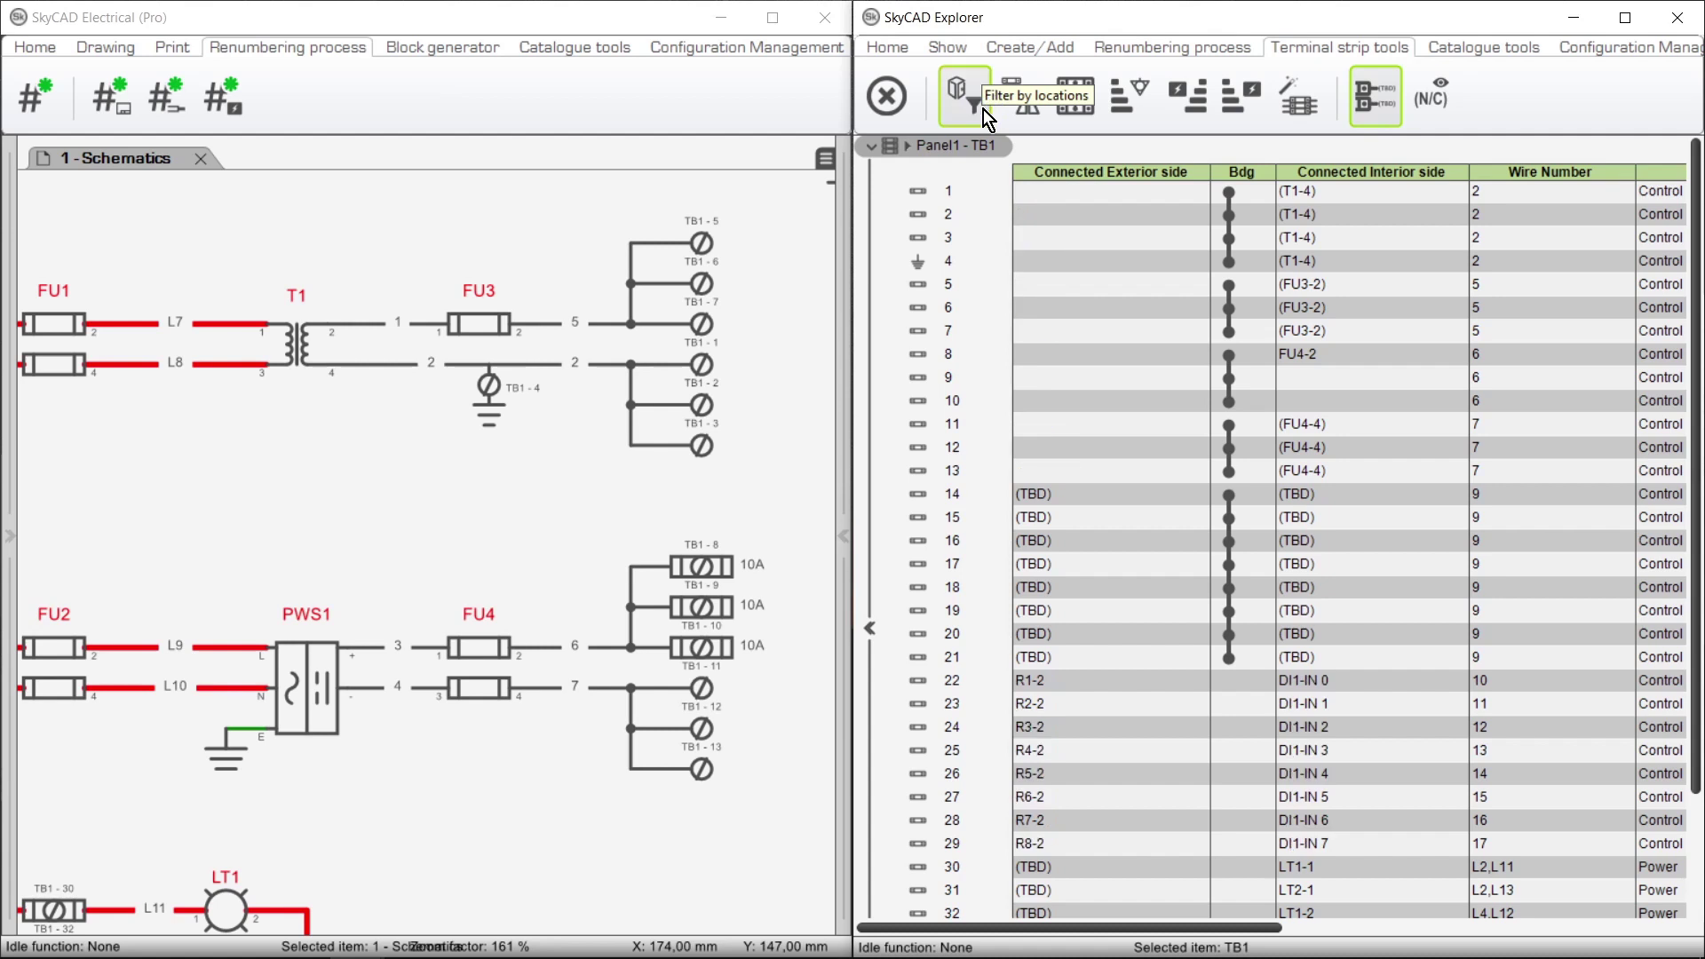
left_click(950, 190)
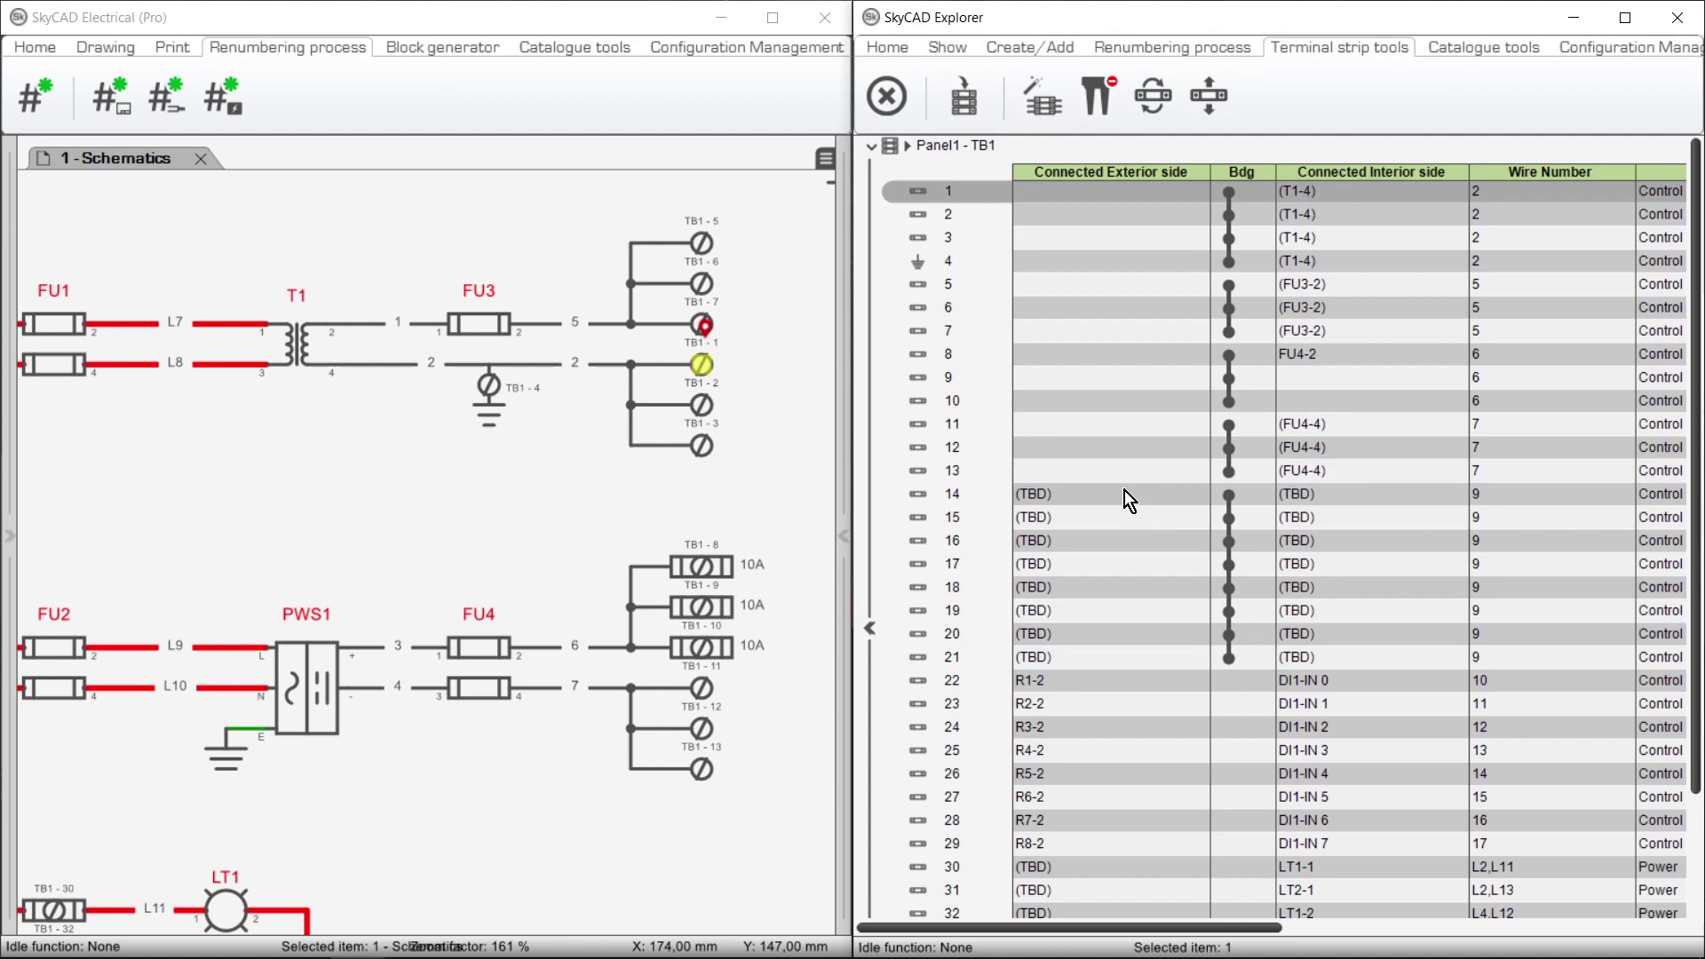
double_click(1128, 513)
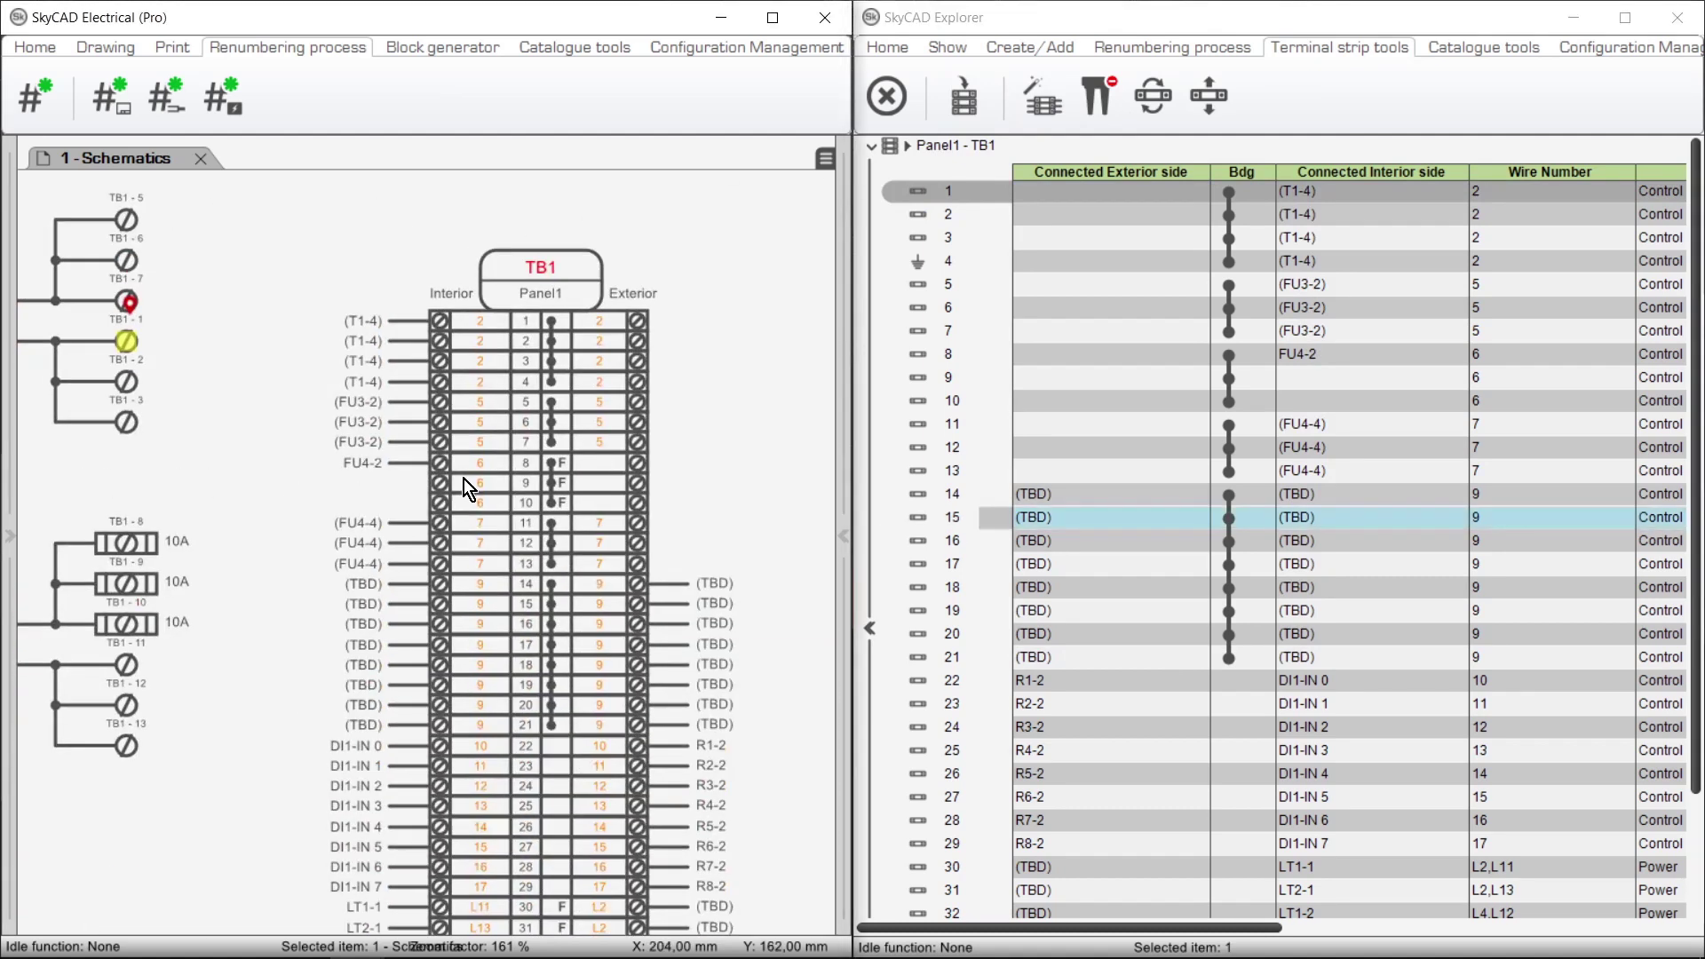
middle_click_drag(628, 589, 534, 504)
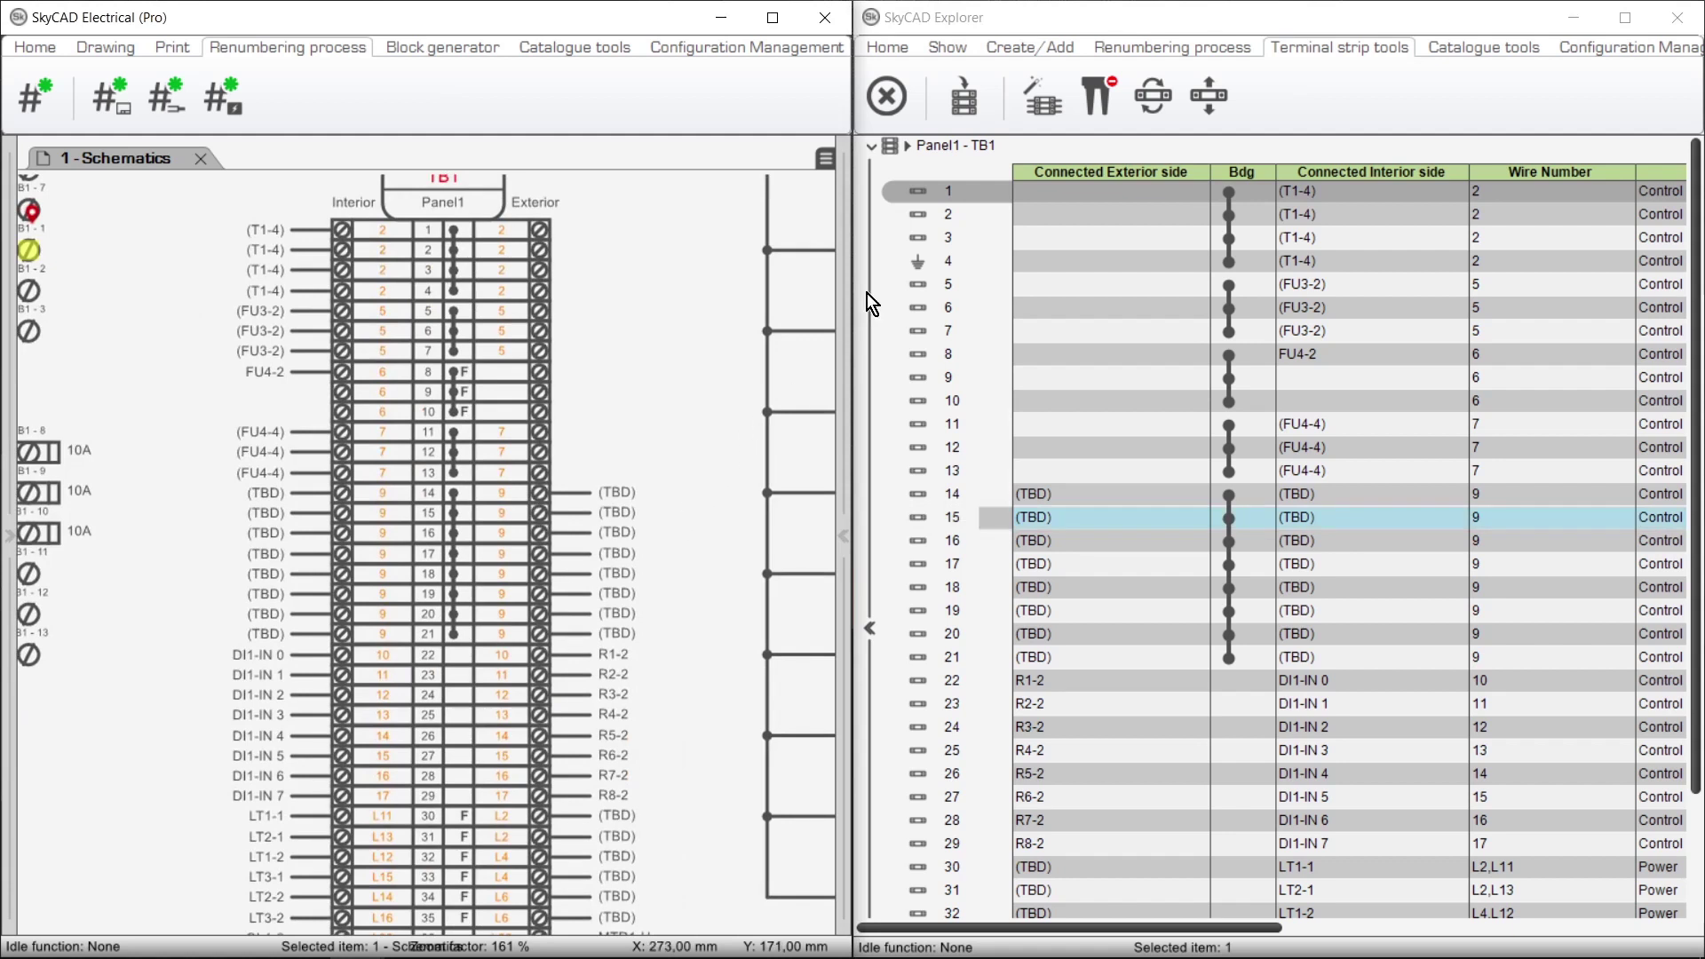
left_click(1002, 145)
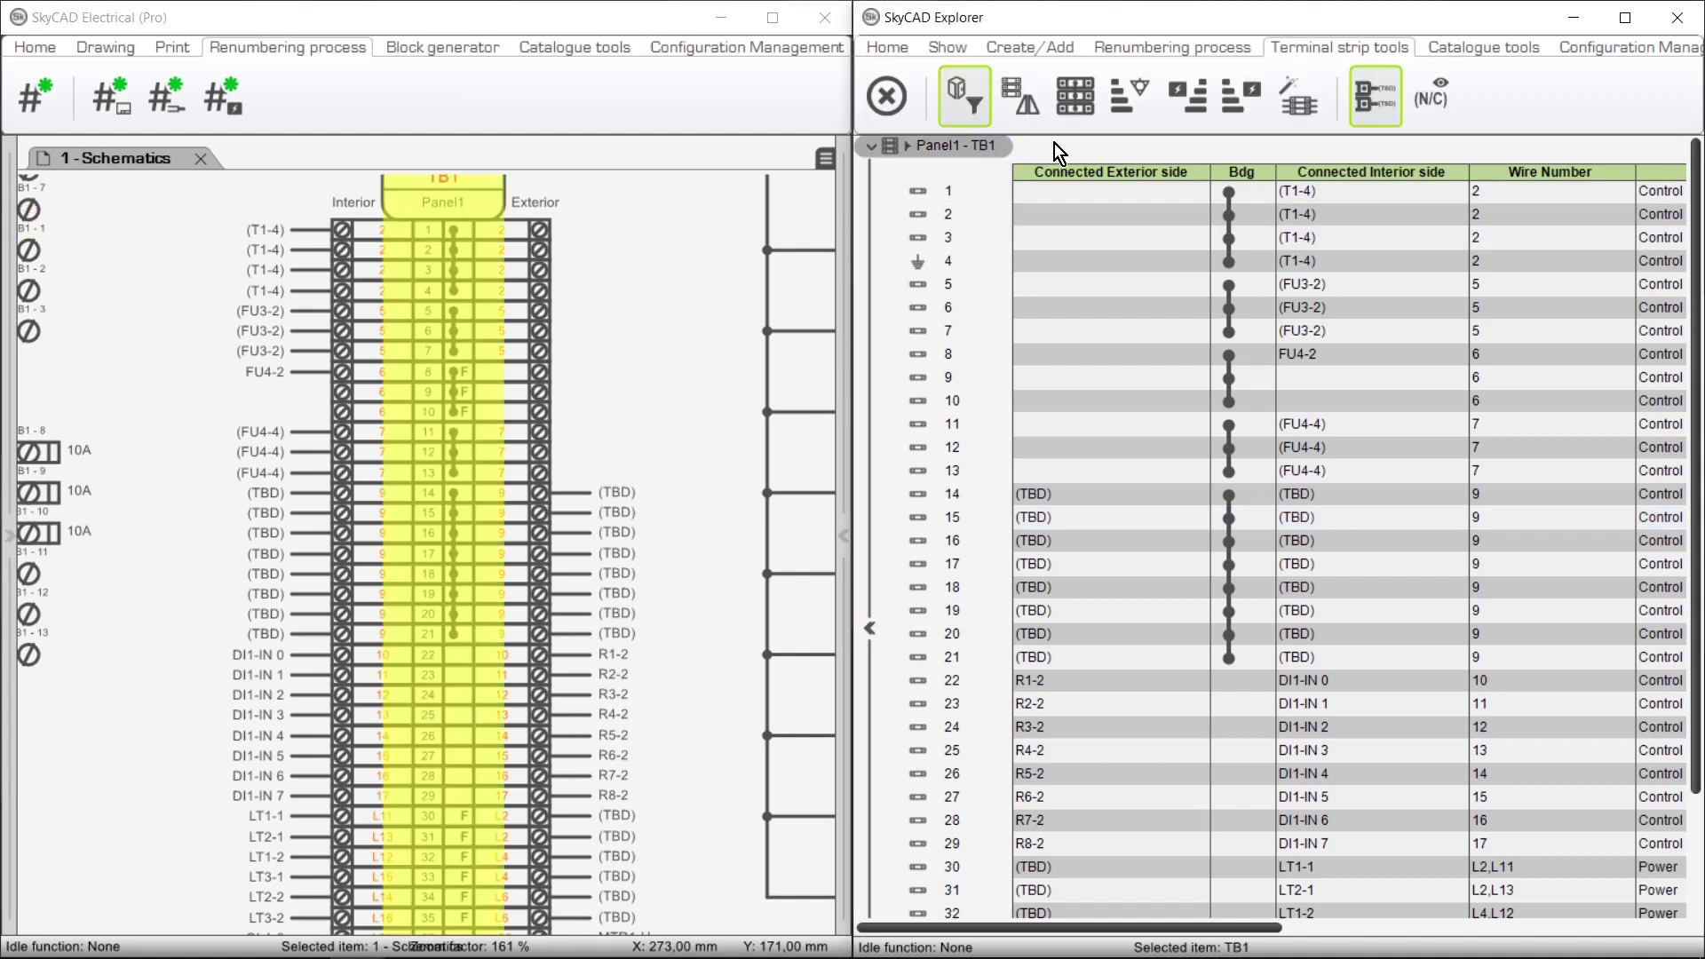
left_click(1376, 121)
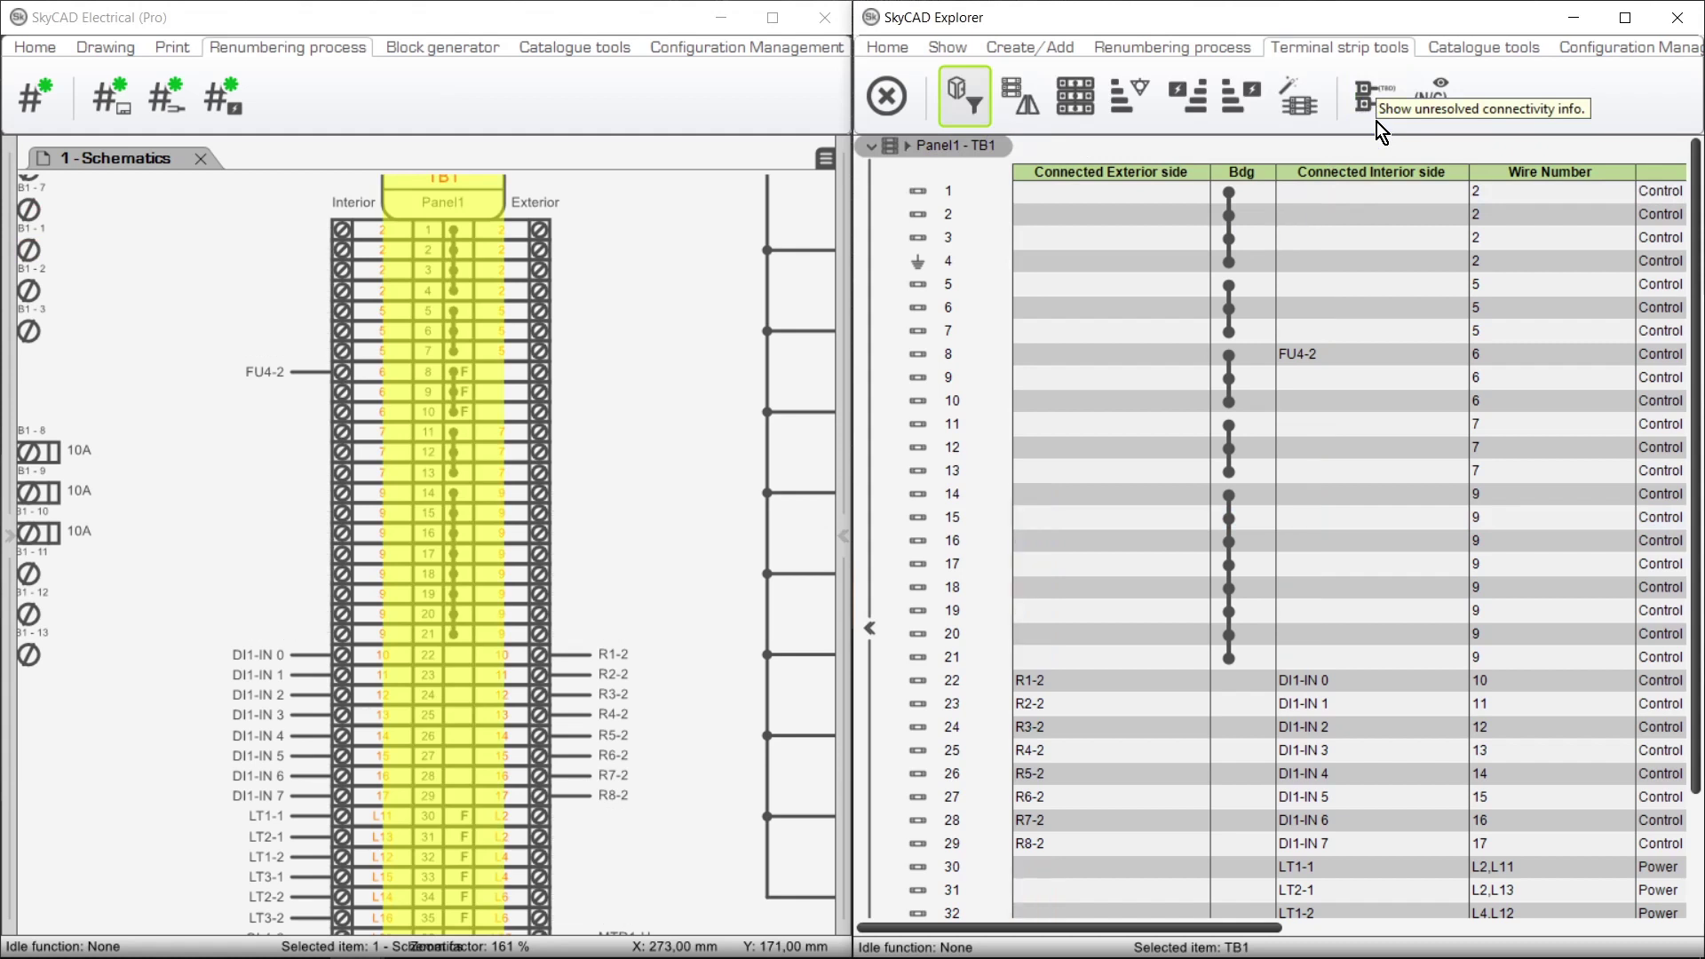
left_click(1376, 121)
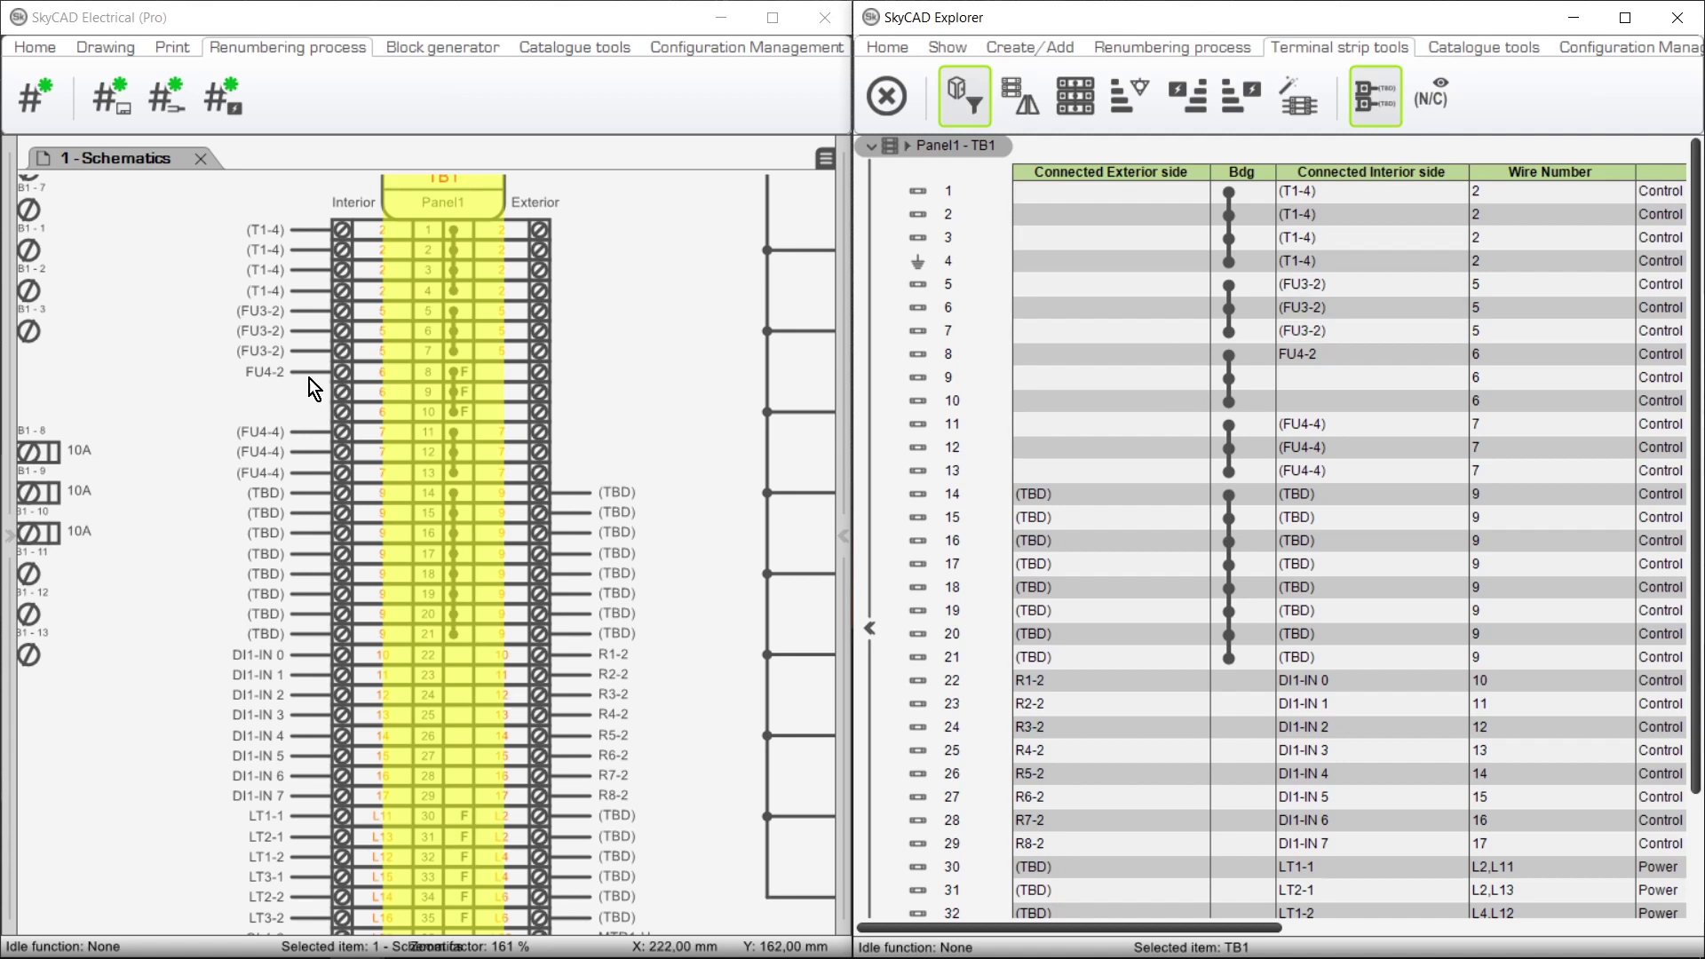
middle_click_drag(293, 416, 818, 568)
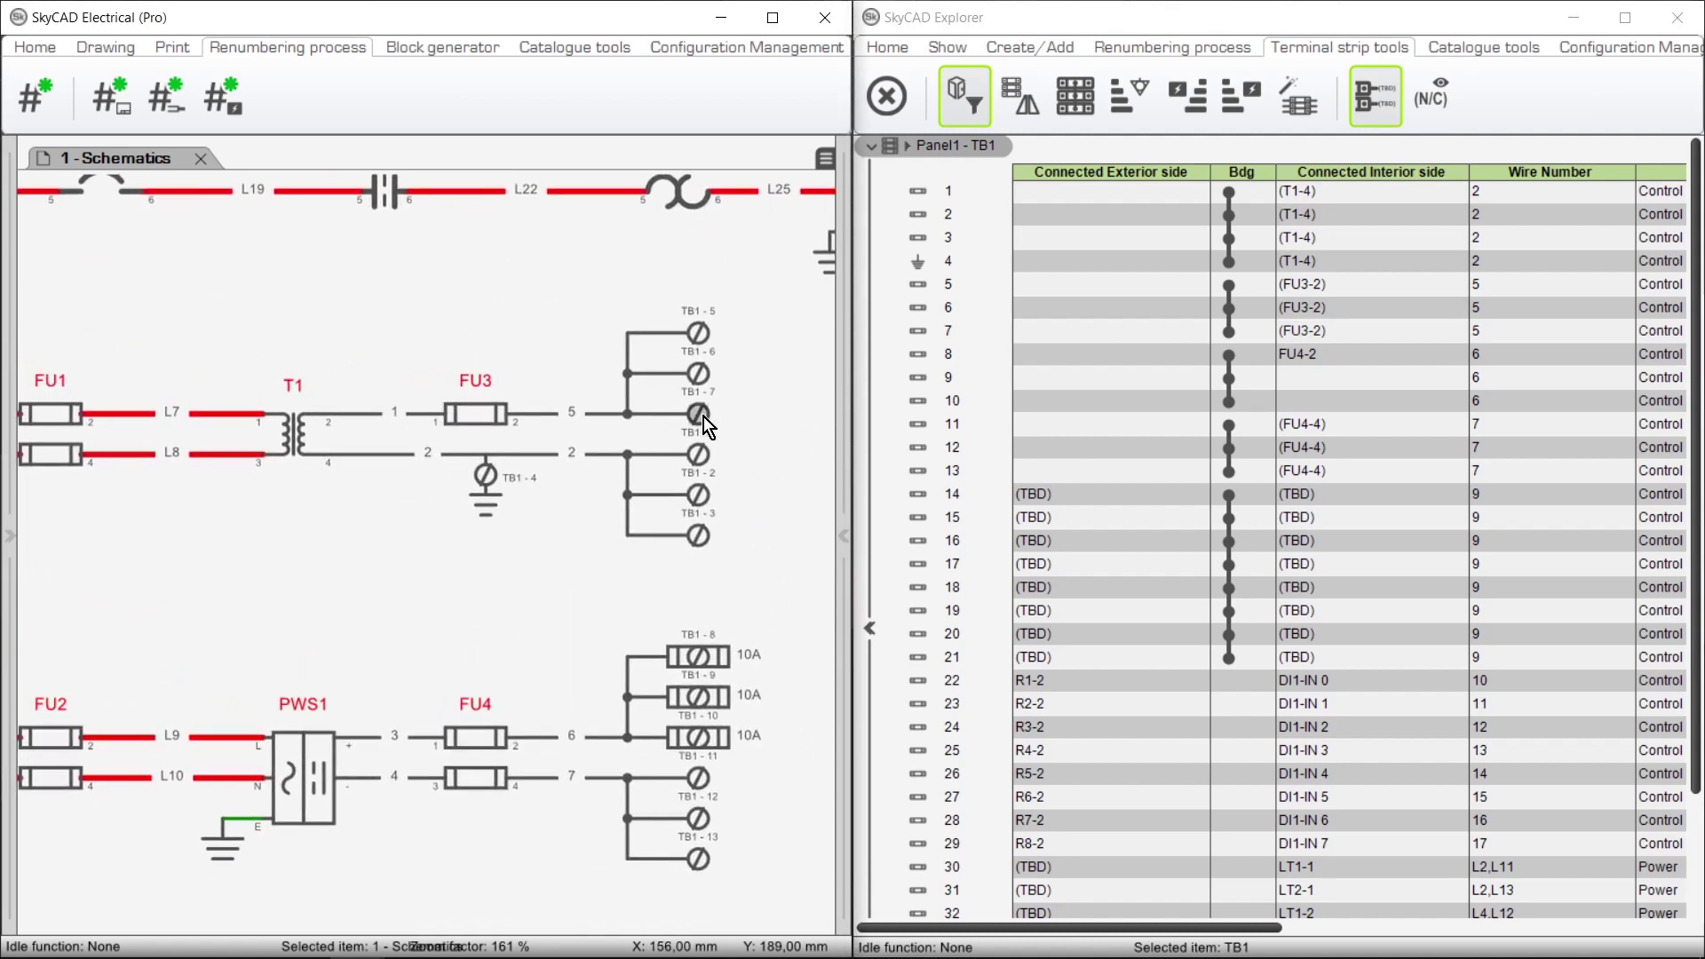
Step: Within TB1 terminals 5–7, connect FU3-2 directly to terminal 5
left_click(949, 287)
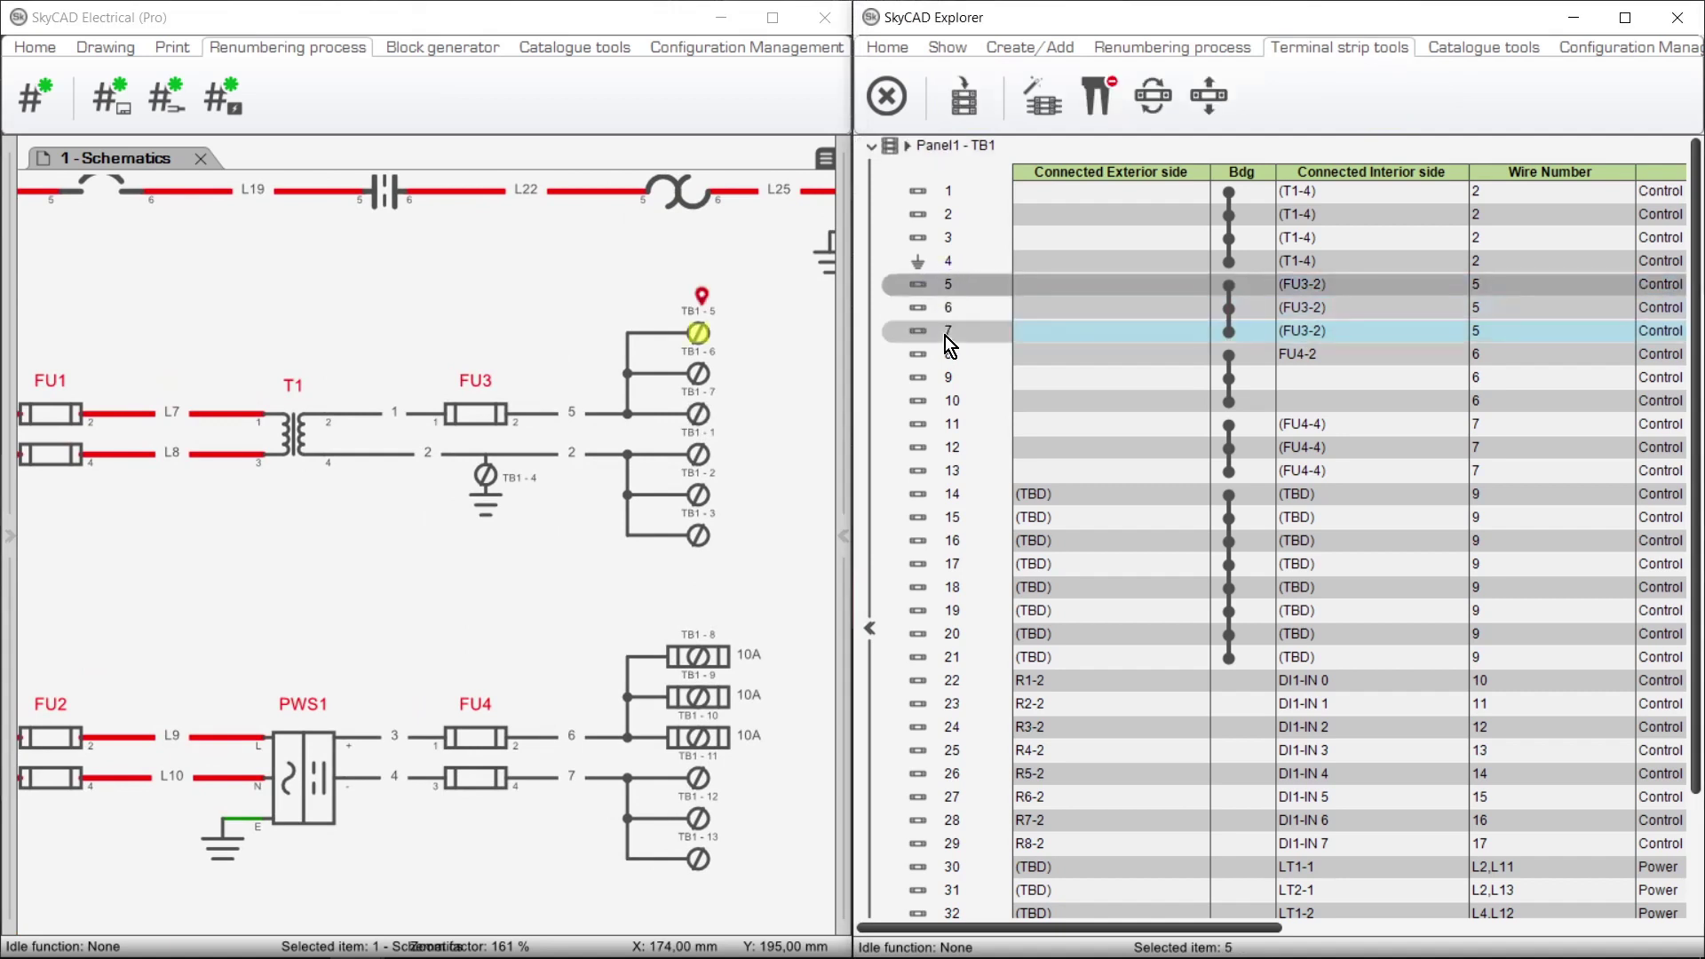
left_click(946, 336, "shift")
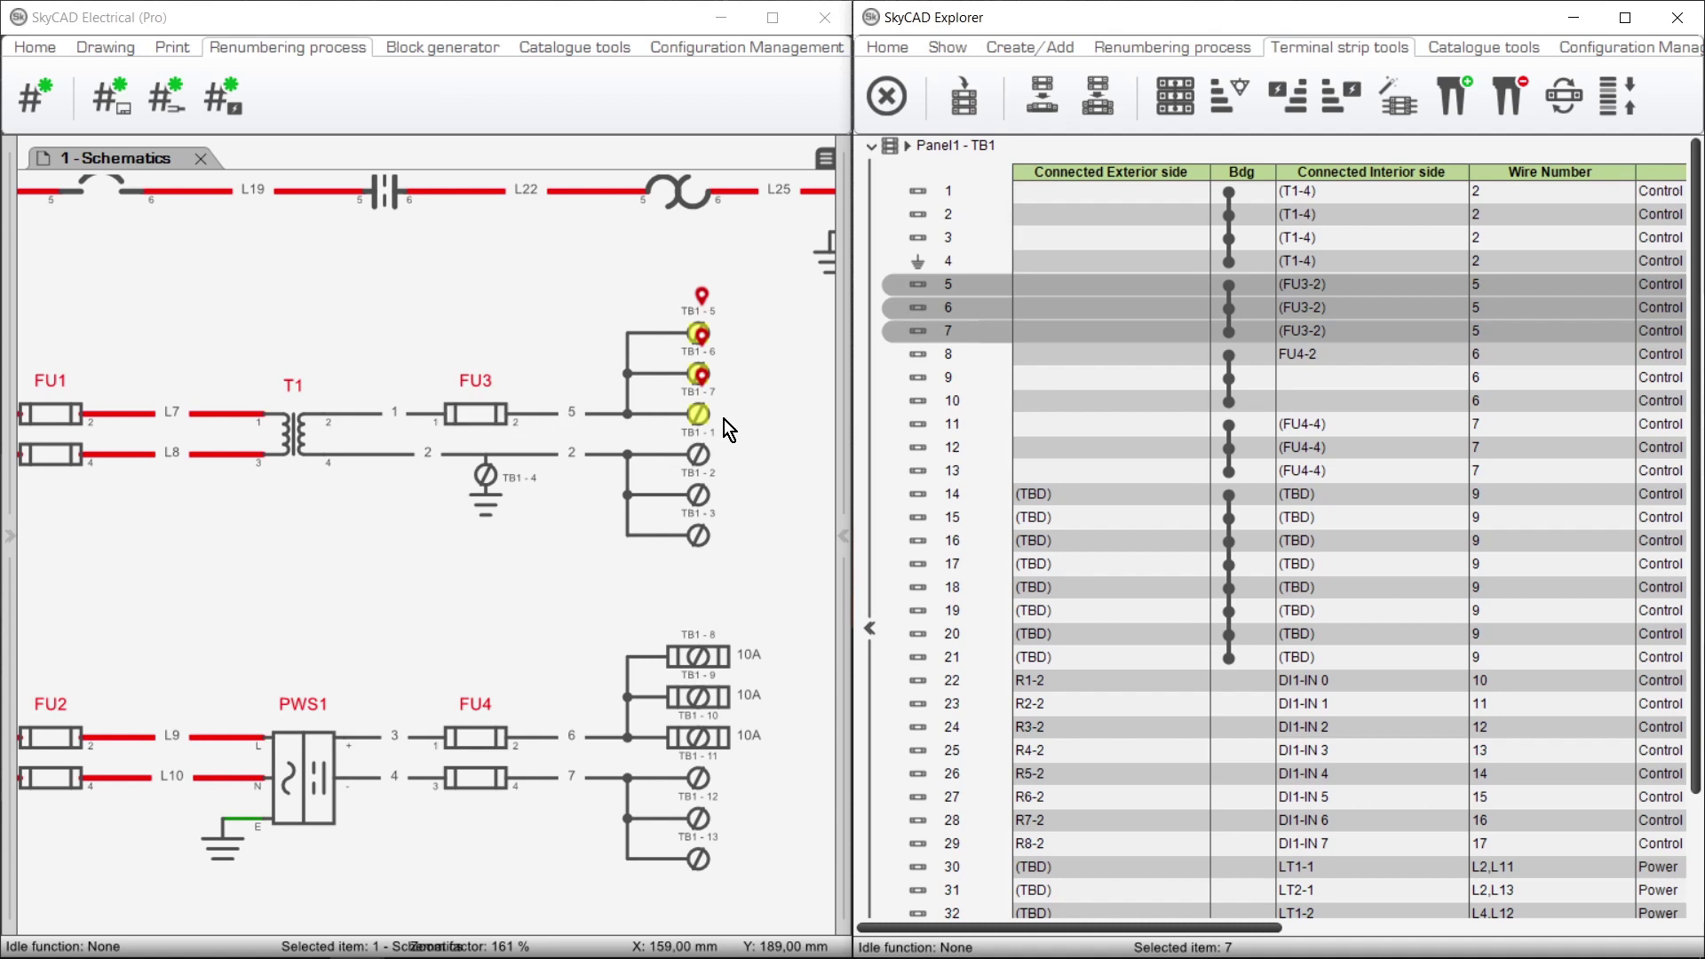
left_click(1361, 286)
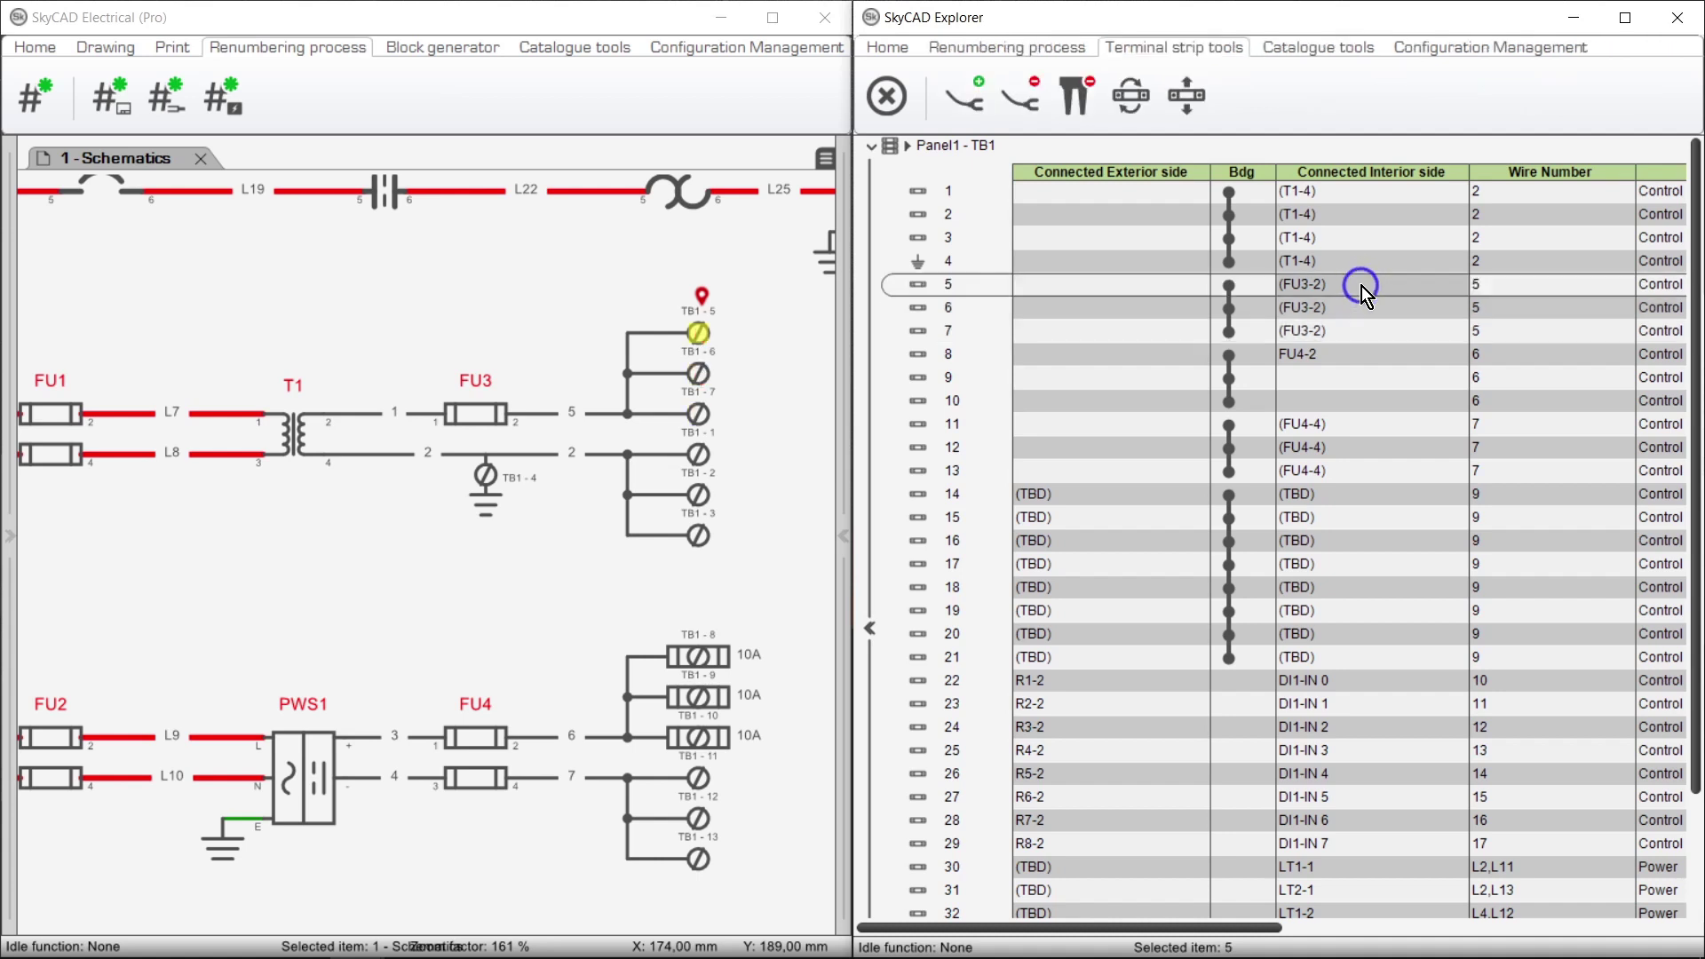
left_click(958, 71)
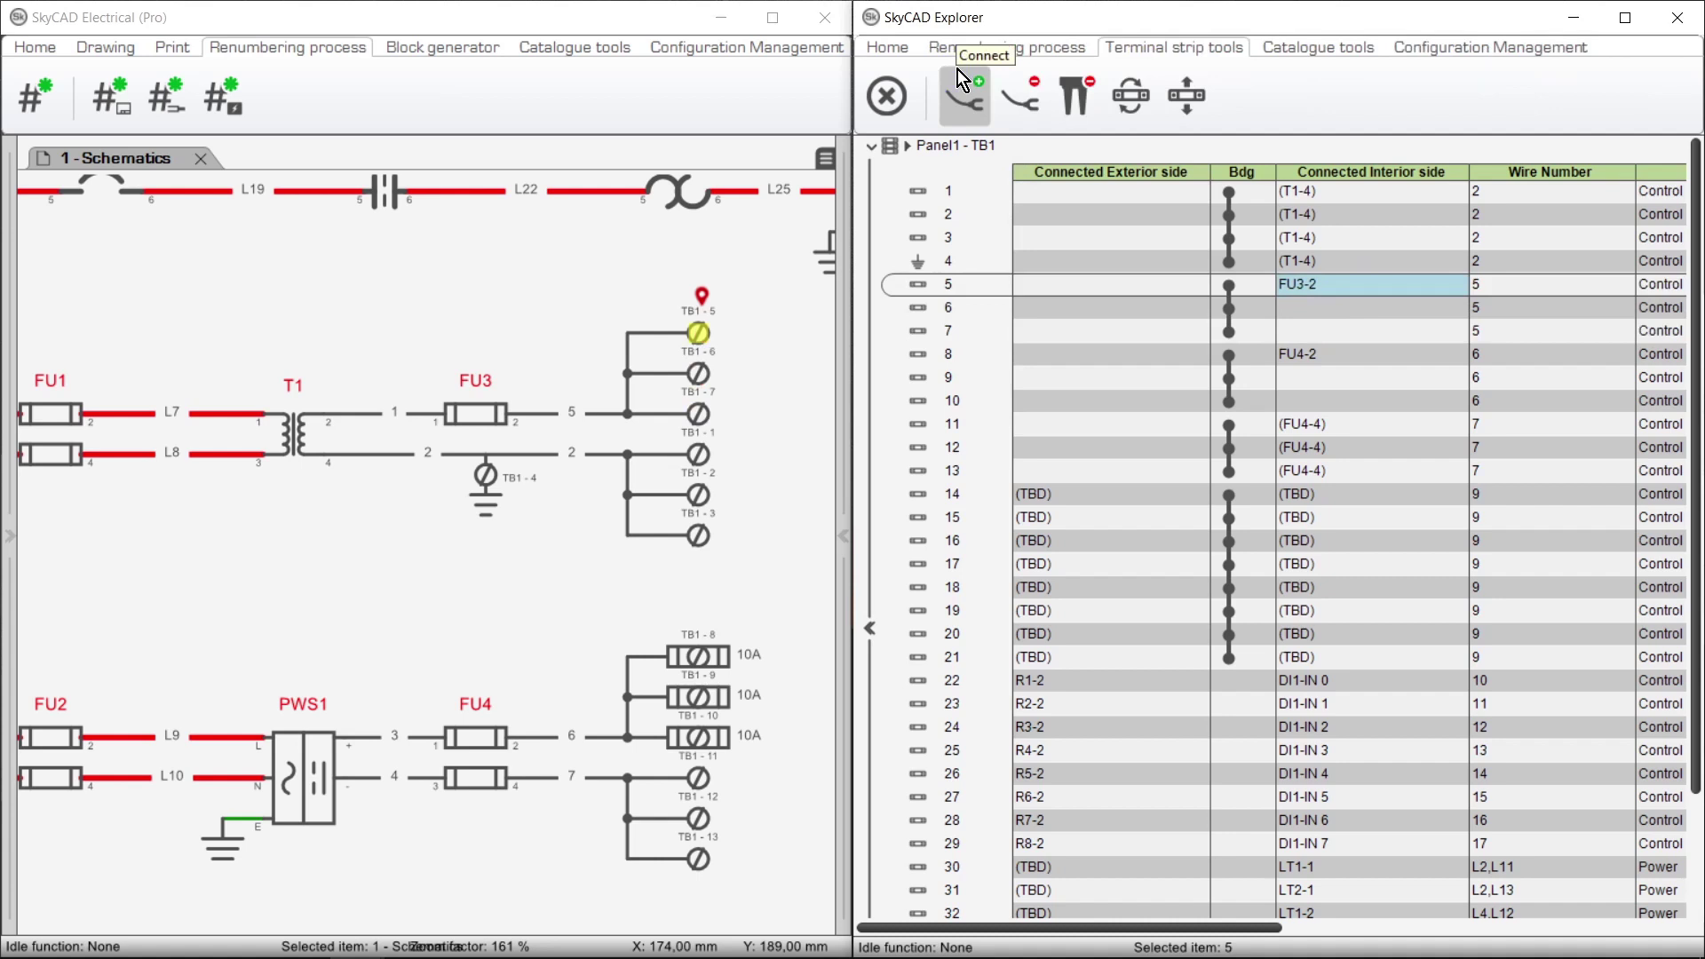
Step: Check terminal 6 and the TB1 strip drawing in the schematic, then return to the FU3 circuit
left_click(1306, 308)
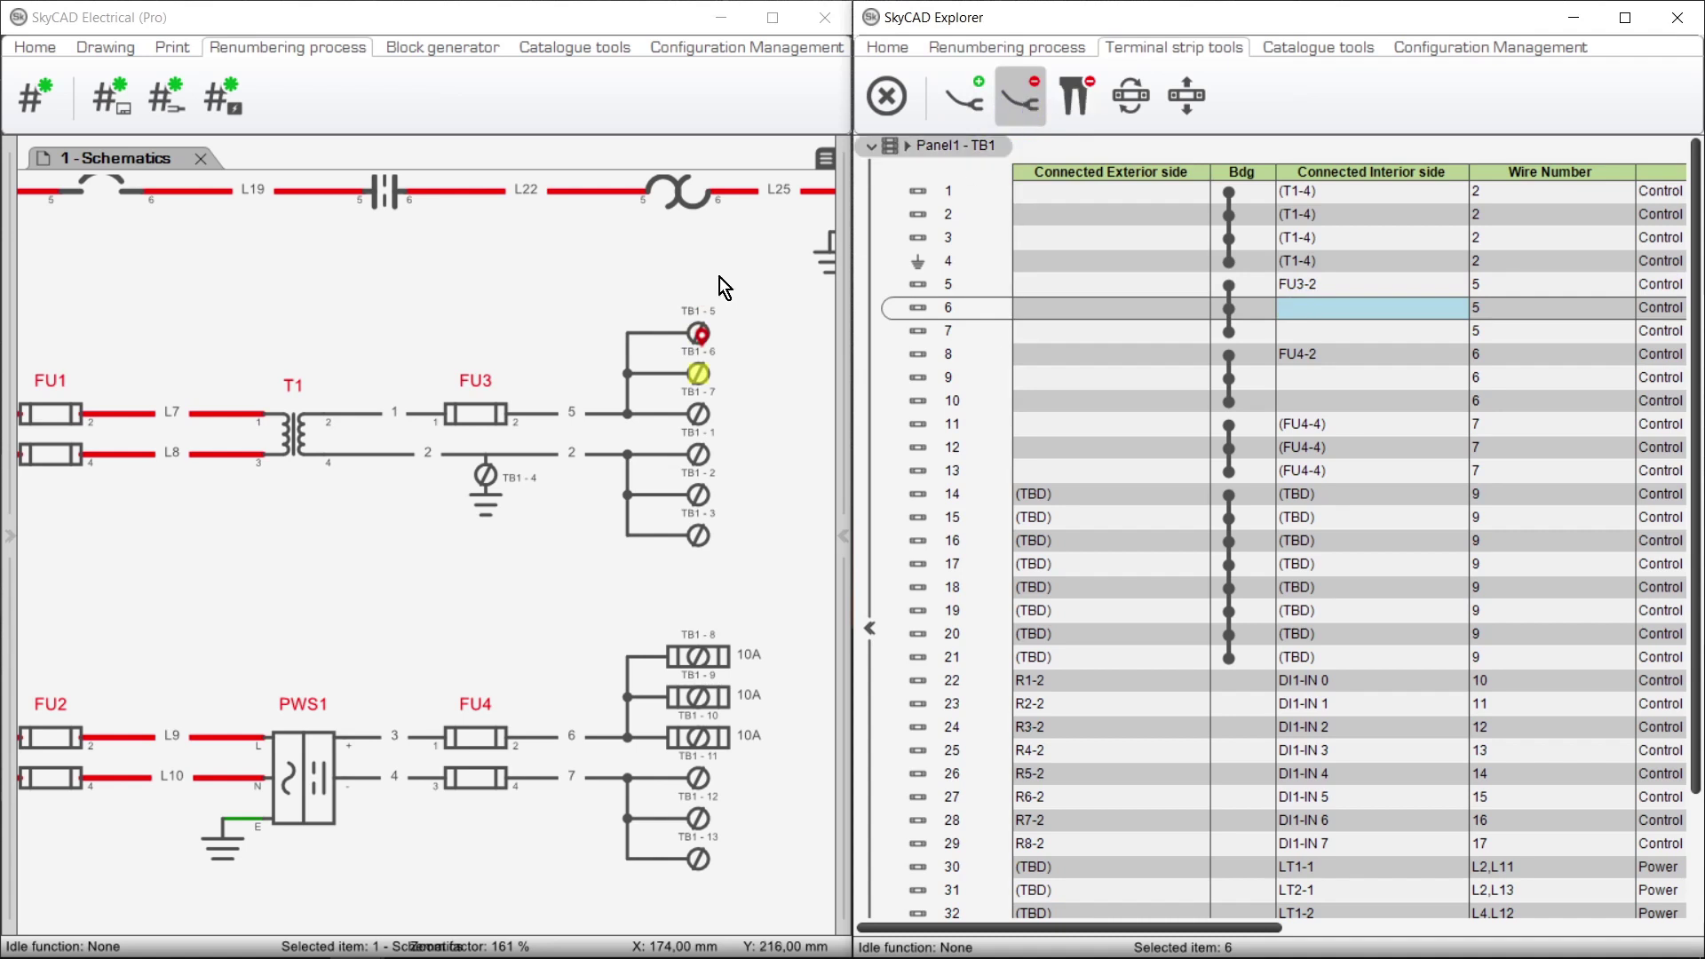
left_click(520, 284)
mouse_move(725, 406)
middle_mouse_down()
mouse_move(301, 369)
mouse_move(174, 237)
mouse_move(102, 231)
middle_mouse_up()
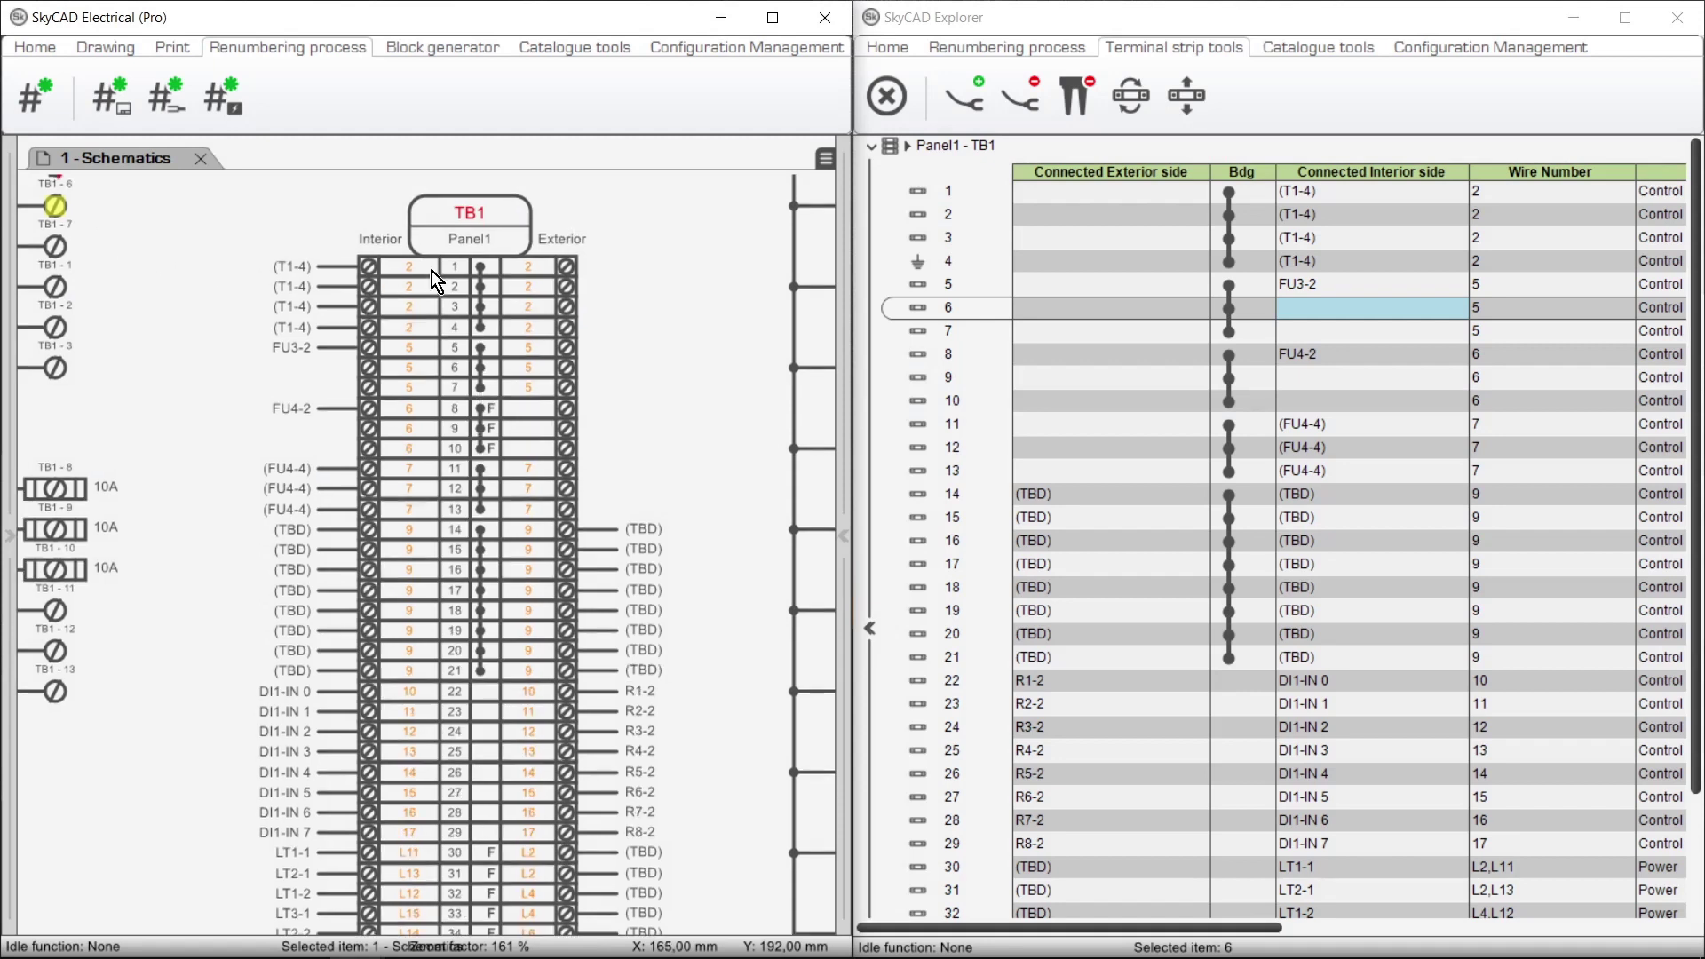
middle_click_drag(432, 271, 788, 360)
Step: In the terminals 1–4 group, move wire T1-4 from TB1 terminal 4 to terminal 1
left_click(948, 191)
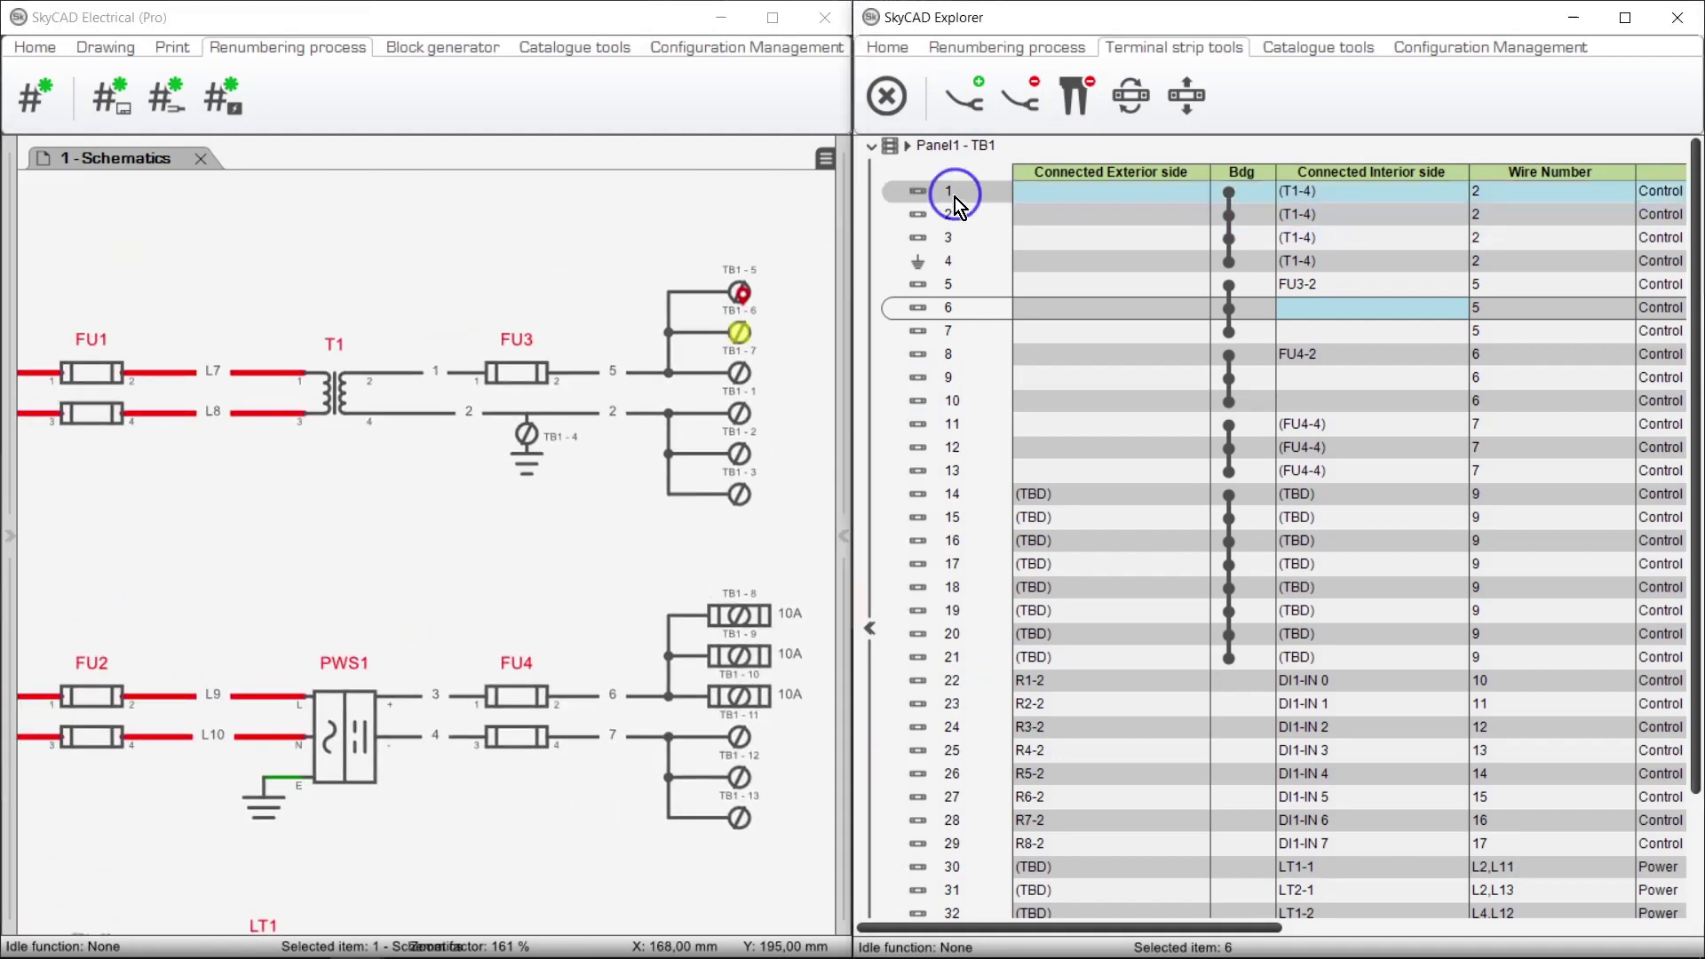
left_click(950, 263, "shift")
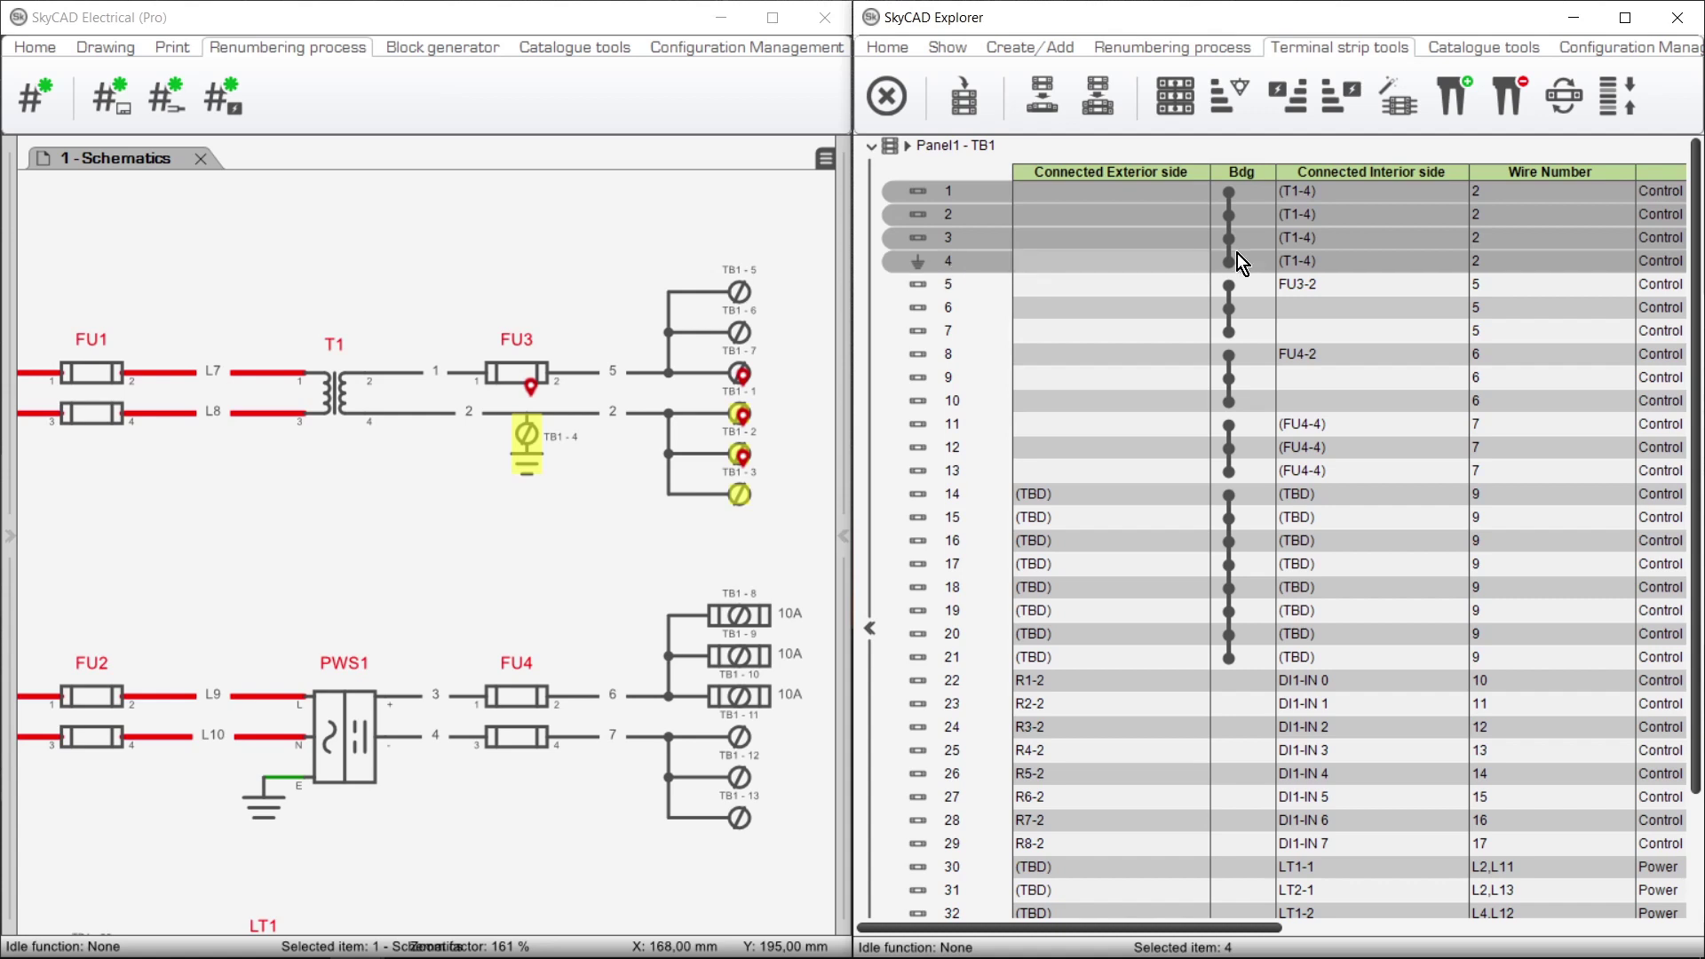
left_click(1302, 260)
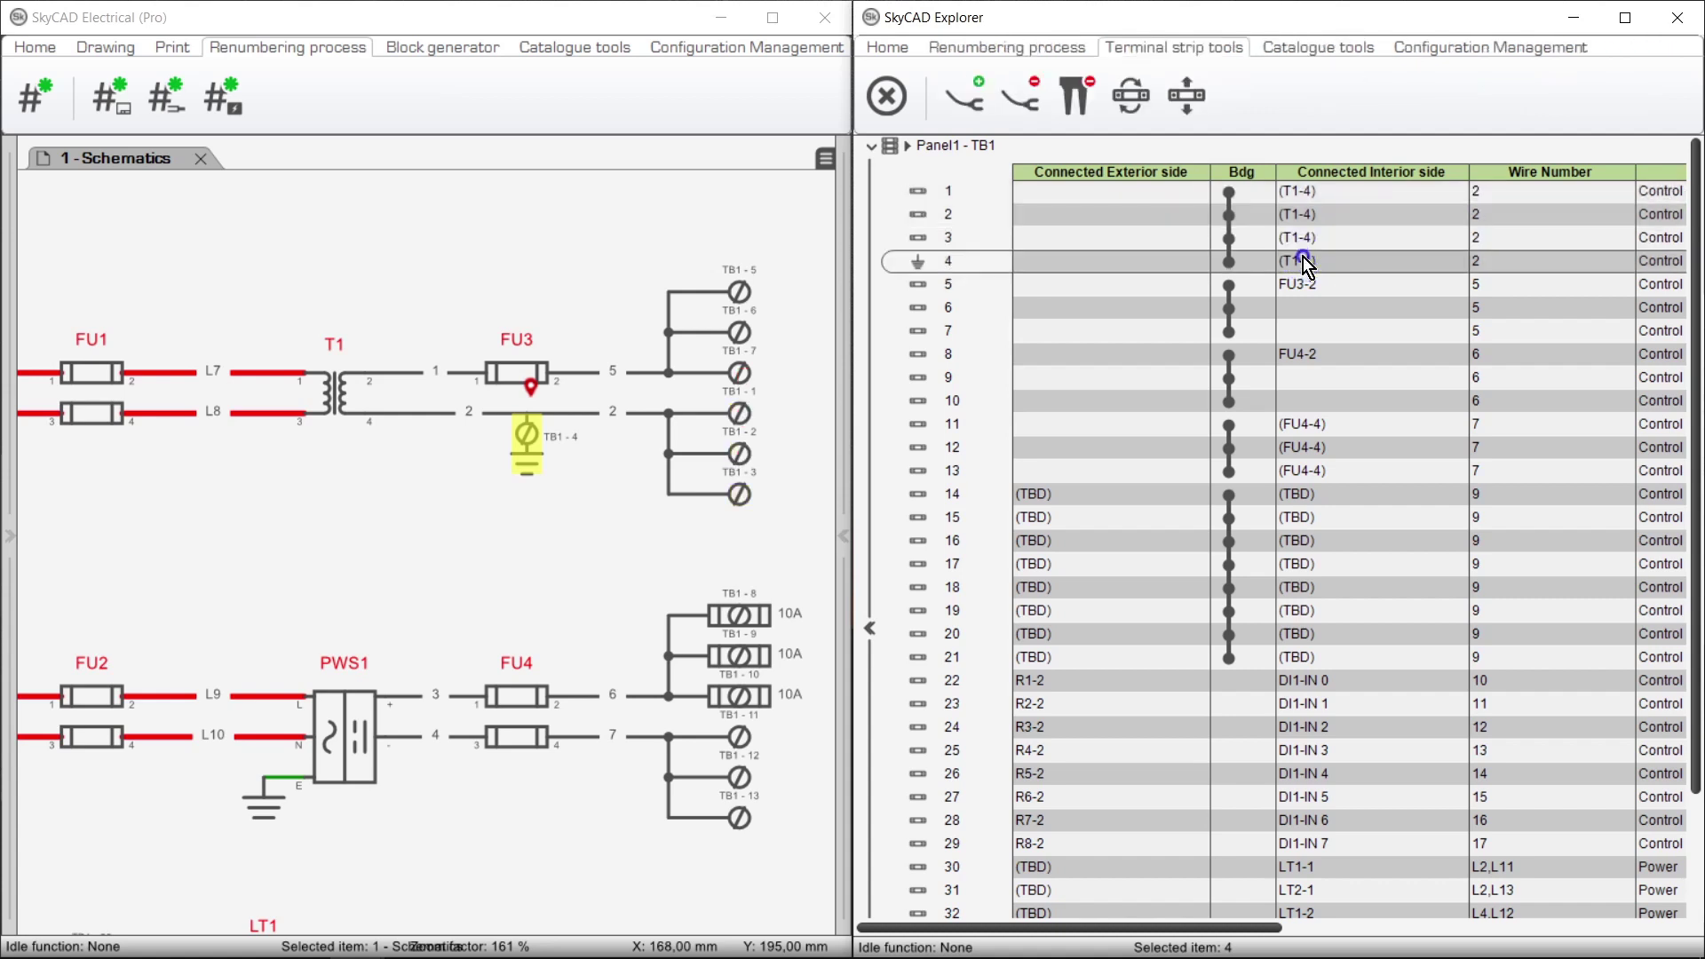
left_click(984, 114)
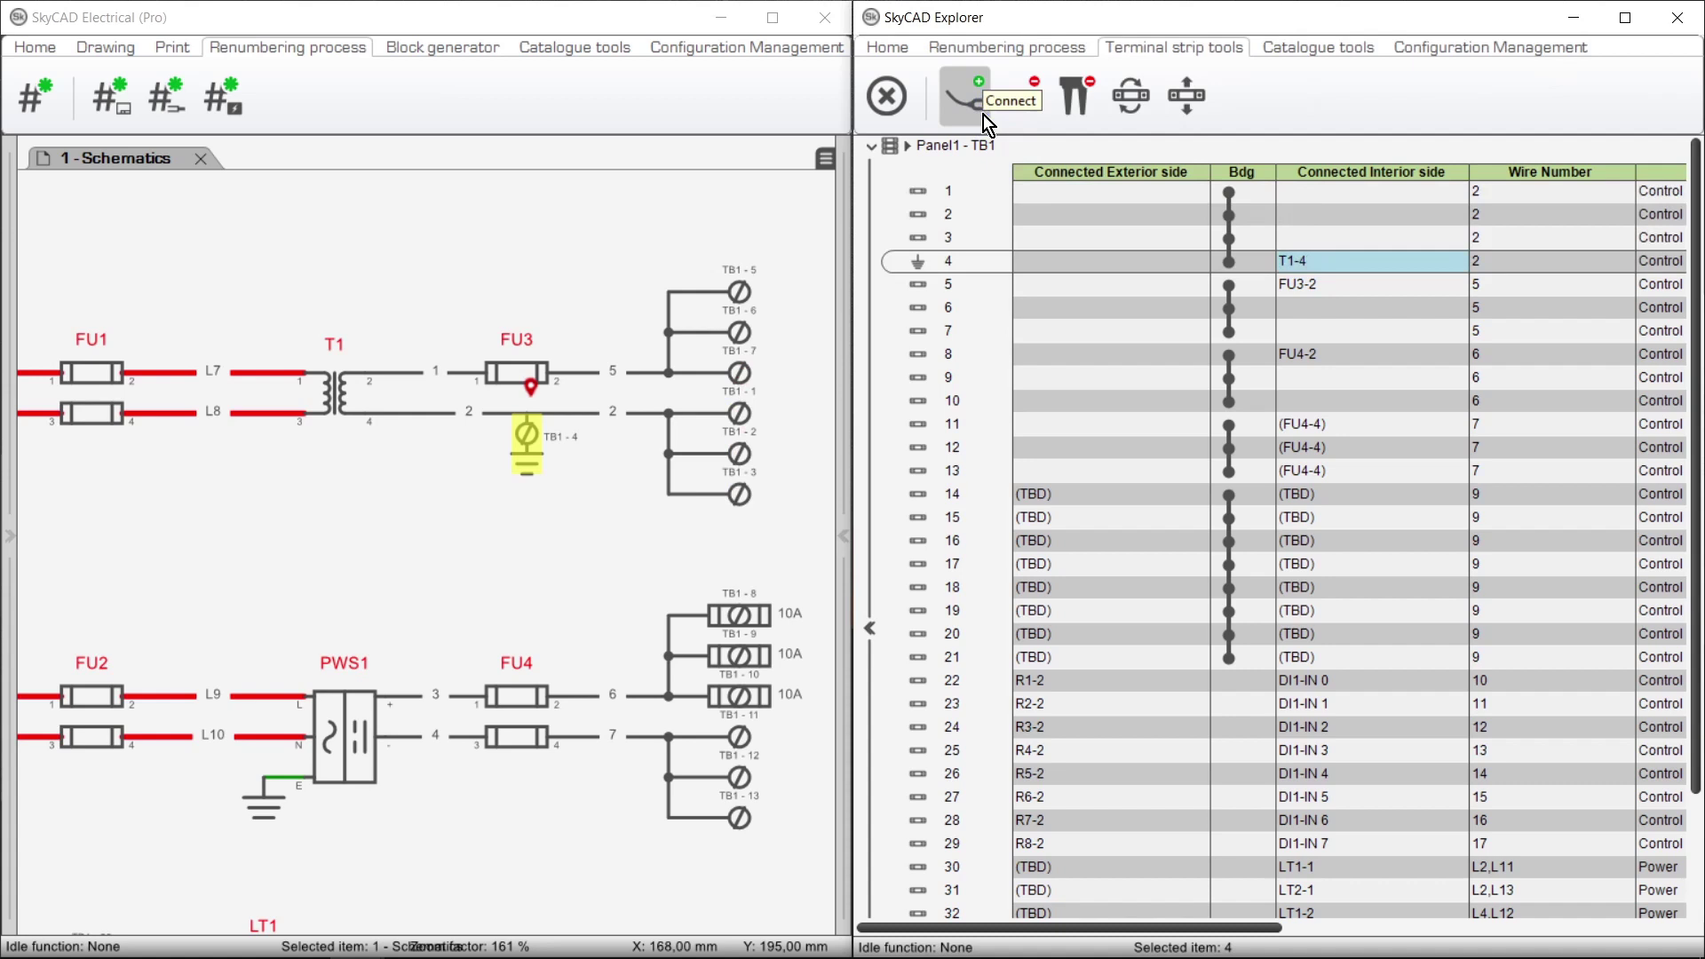
left_click(1016, 116)
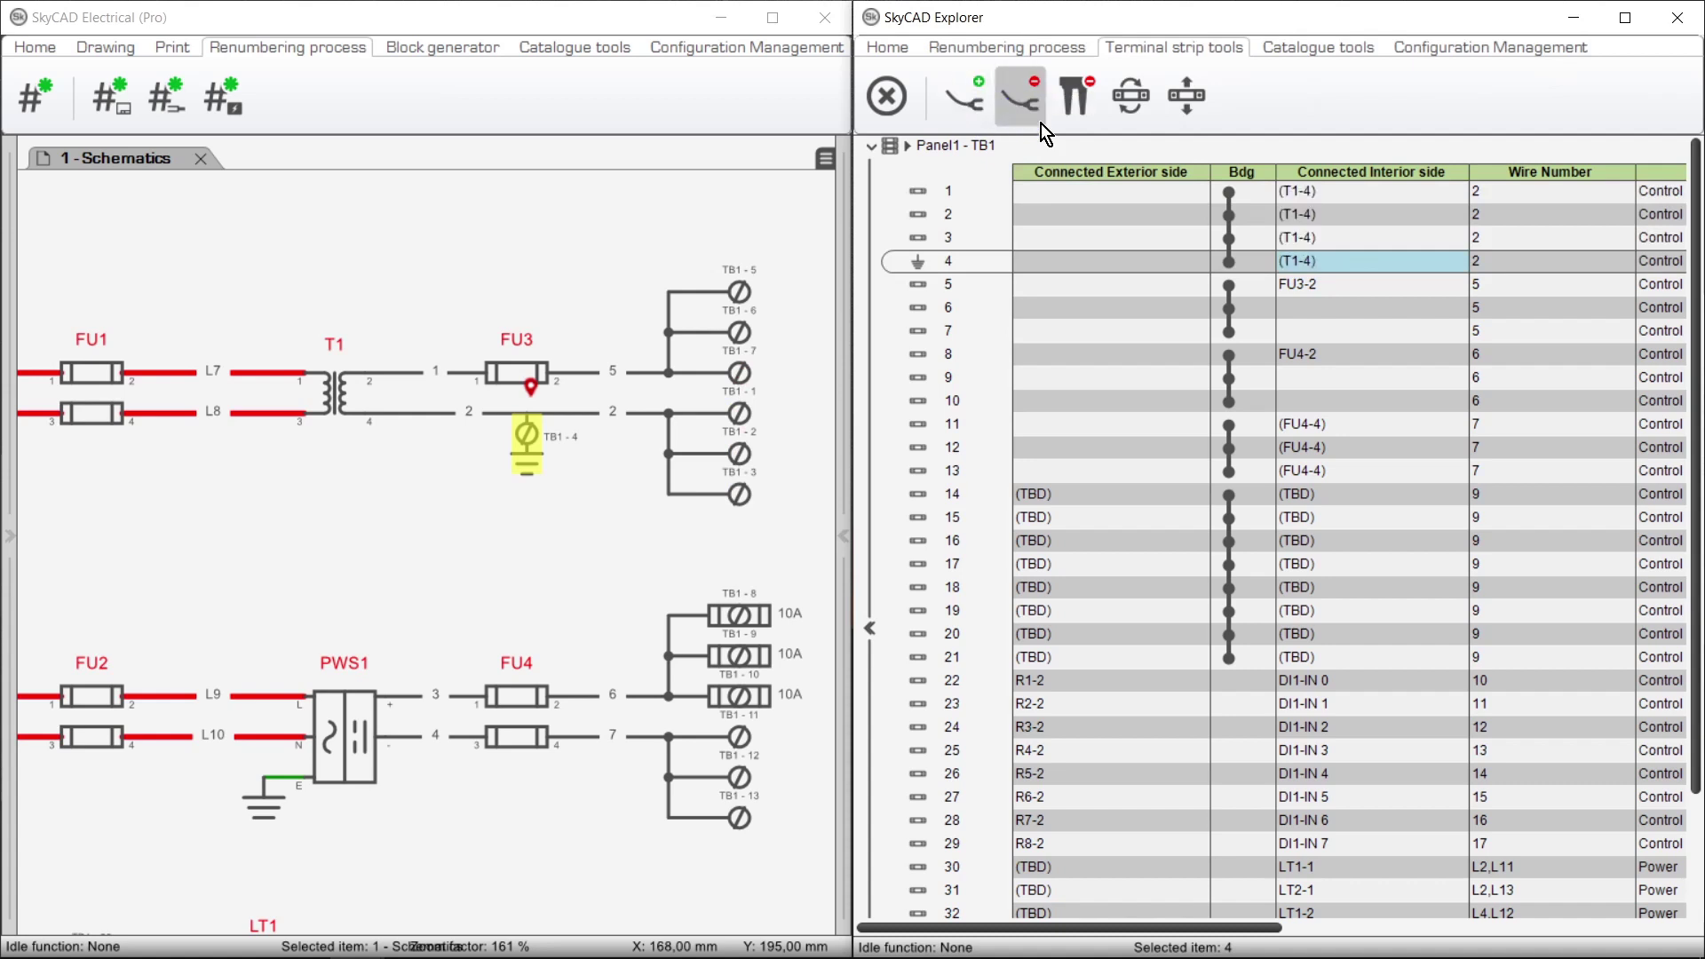
left_click(1303, 197)
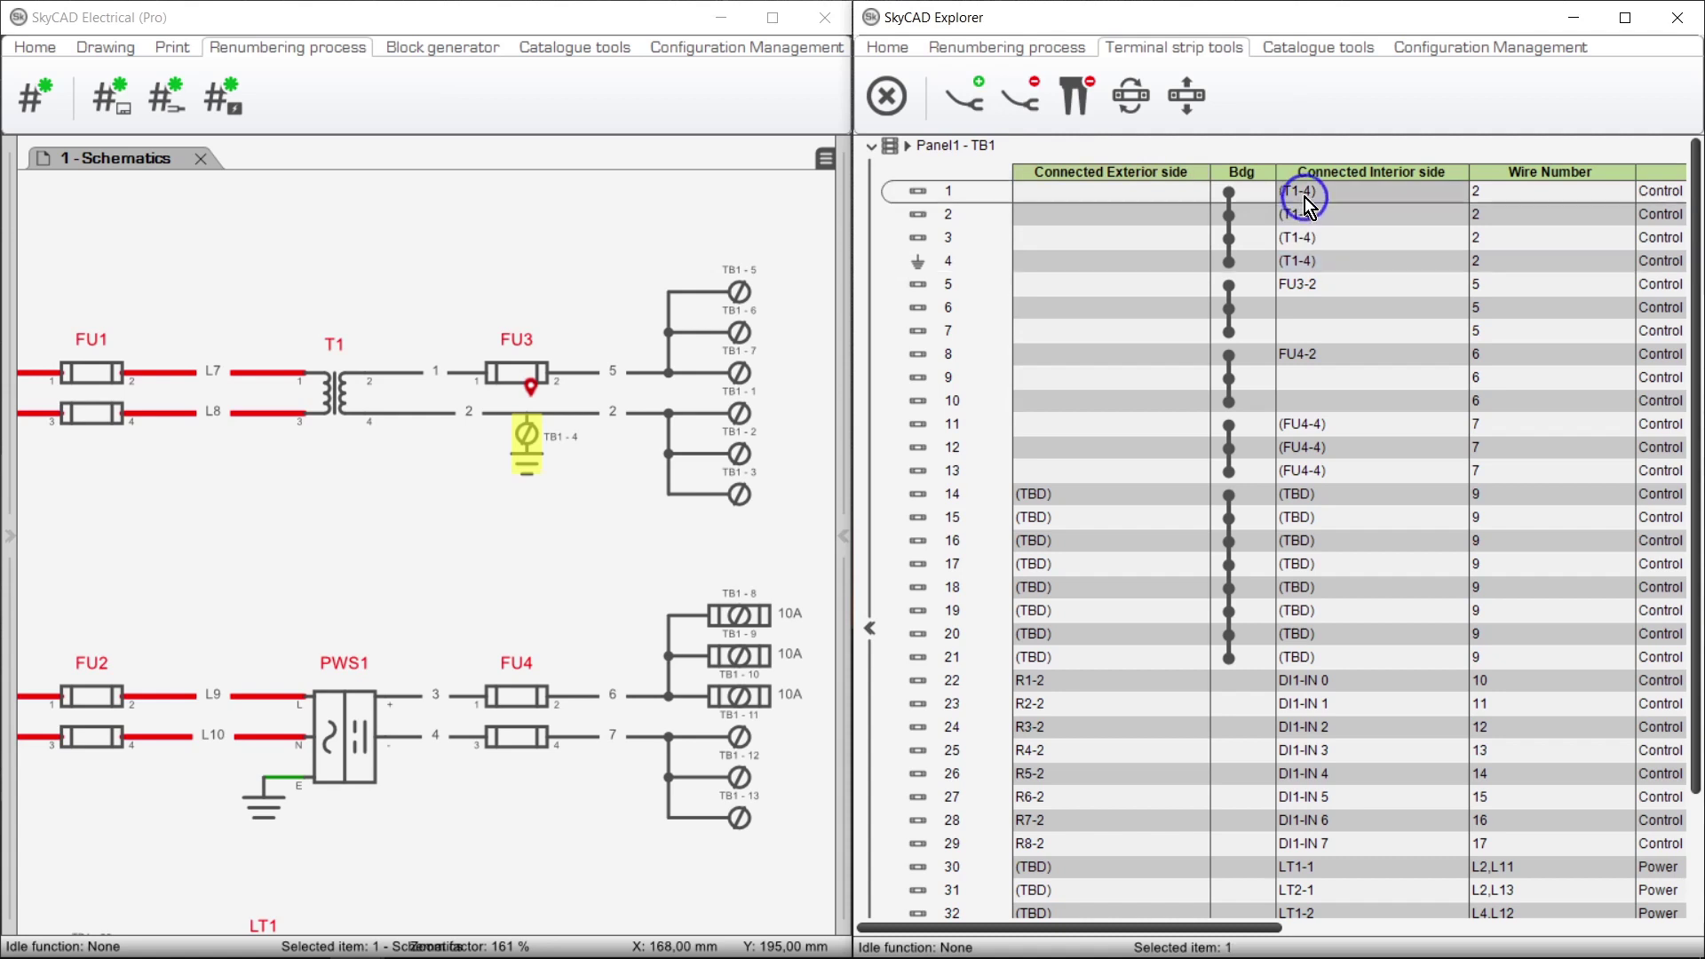
left_click(974, 95)
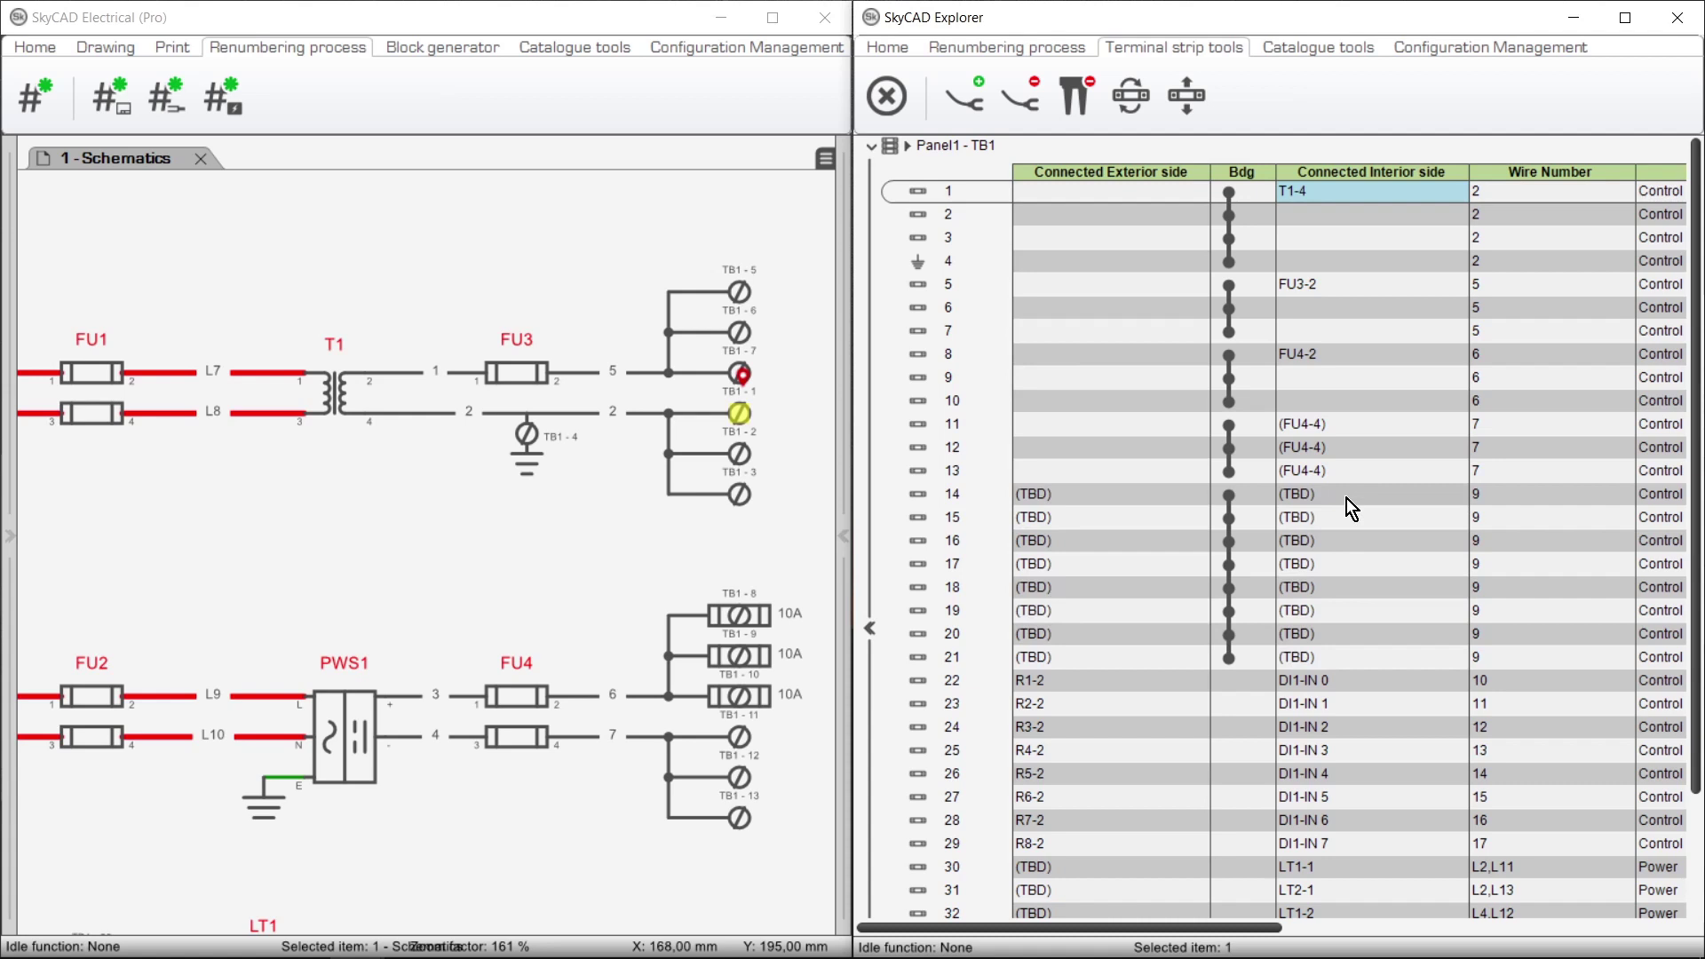
Step: Connect R1-1 to the exterior side of TB1 terminal 14
left_click(1148, 496)
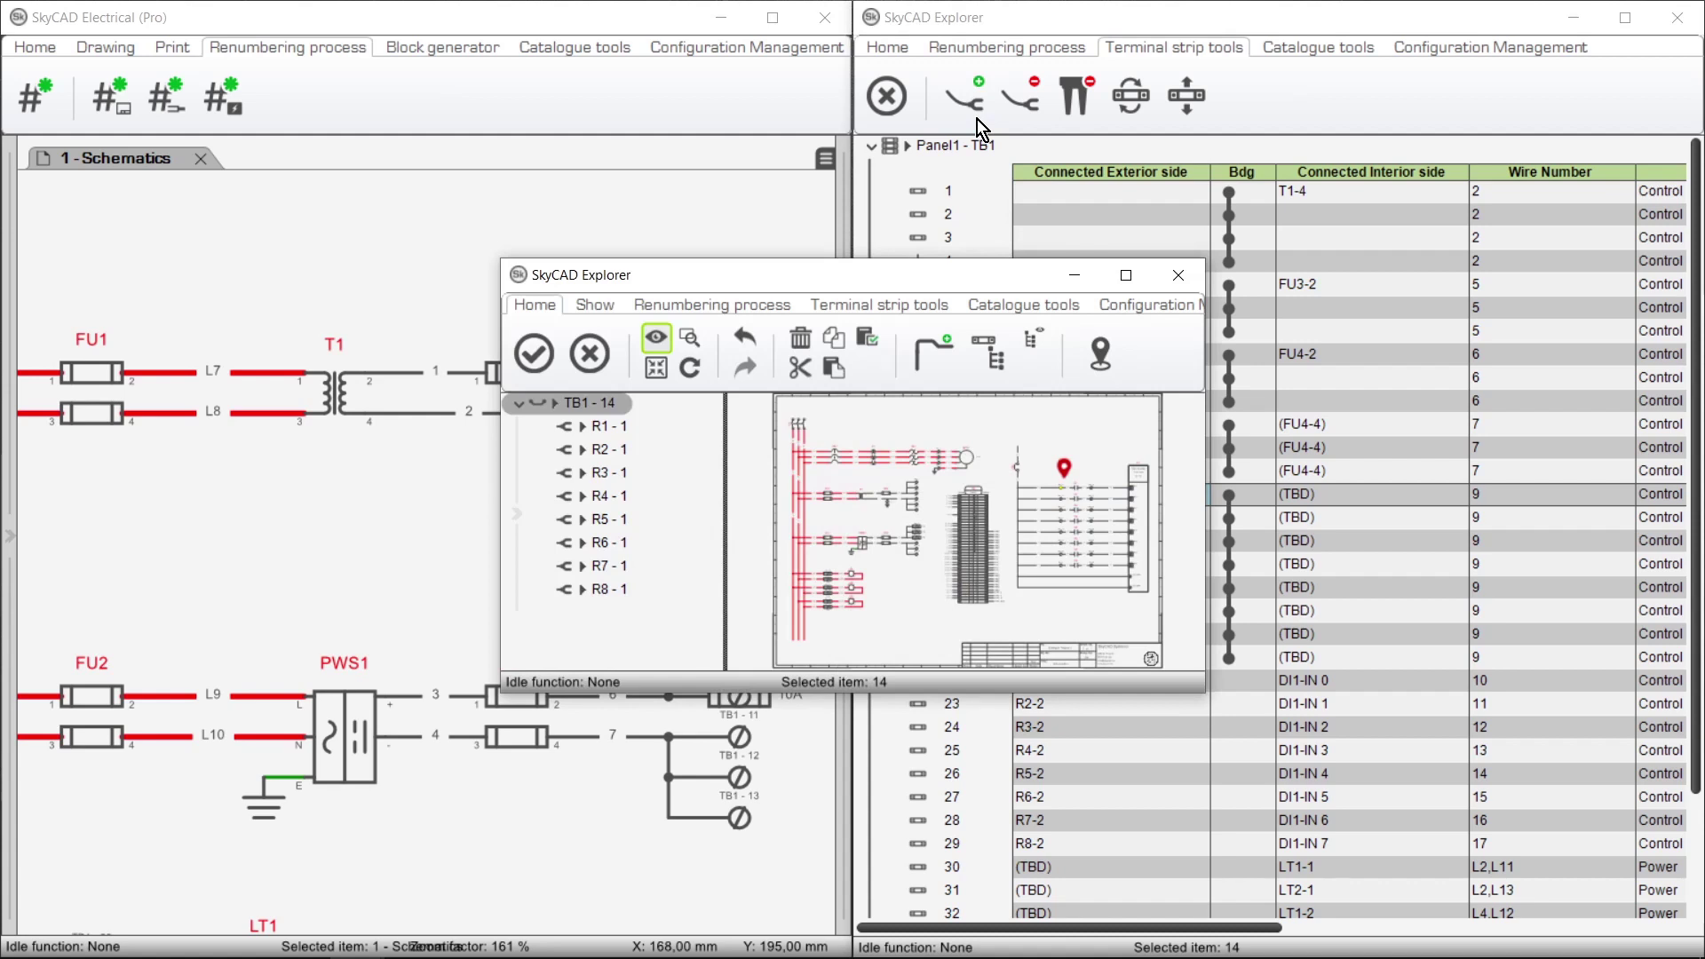
left_click(609, 428)
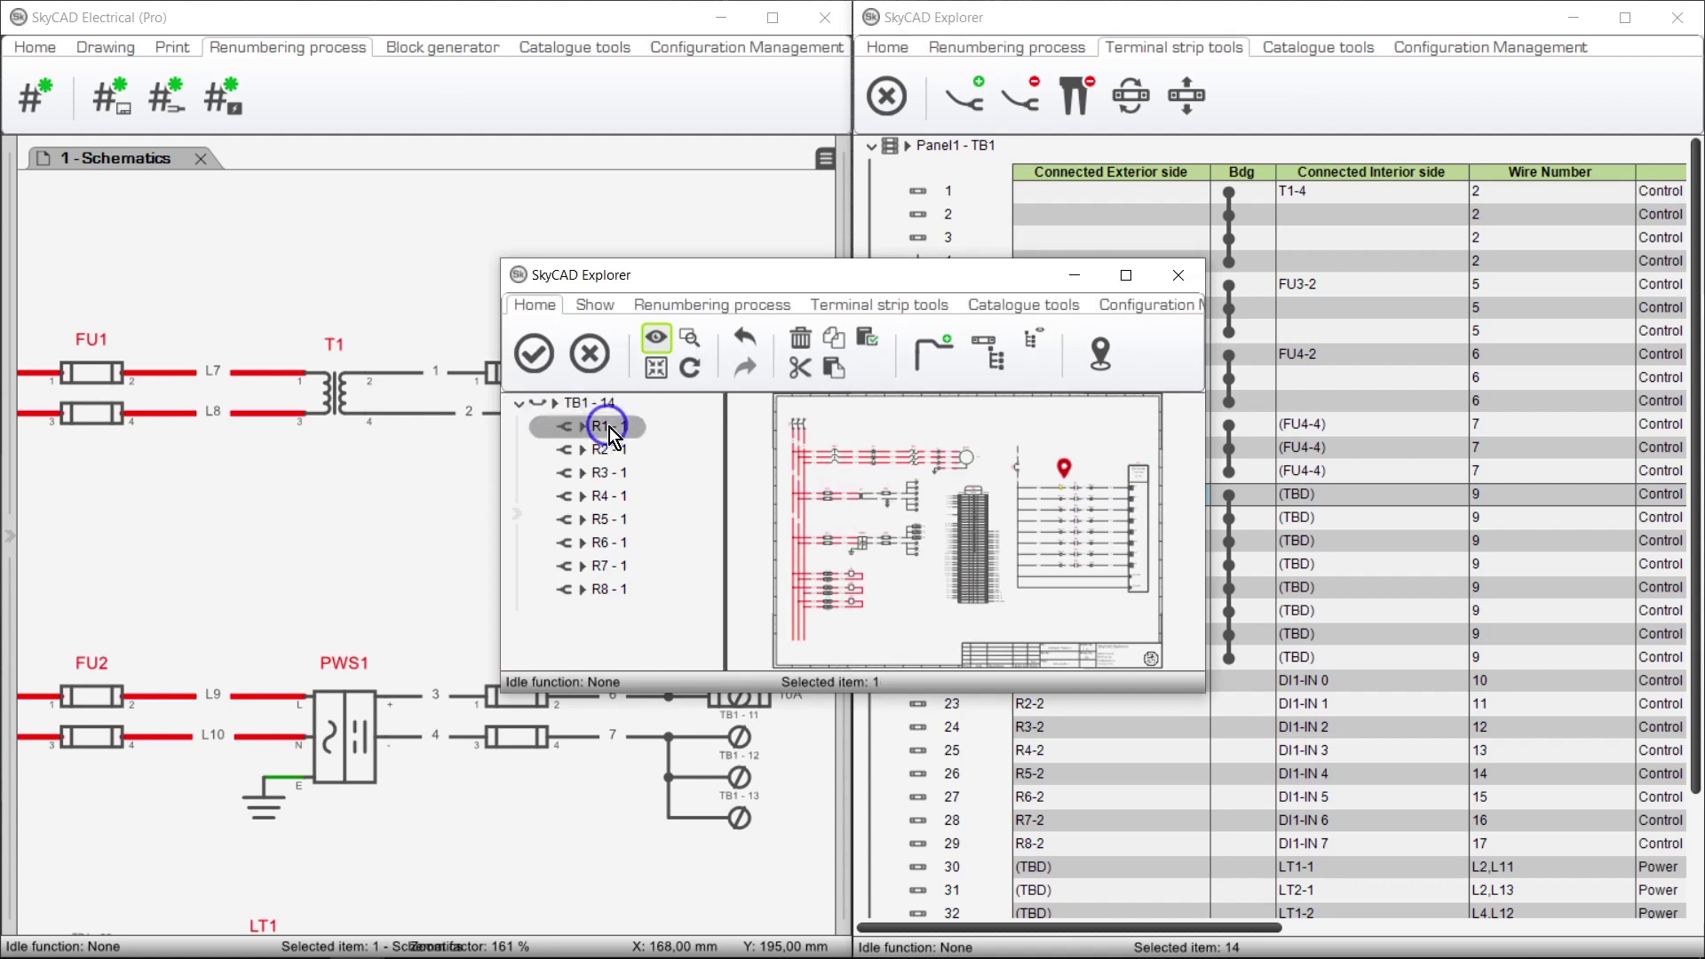
left_click(607, 520)
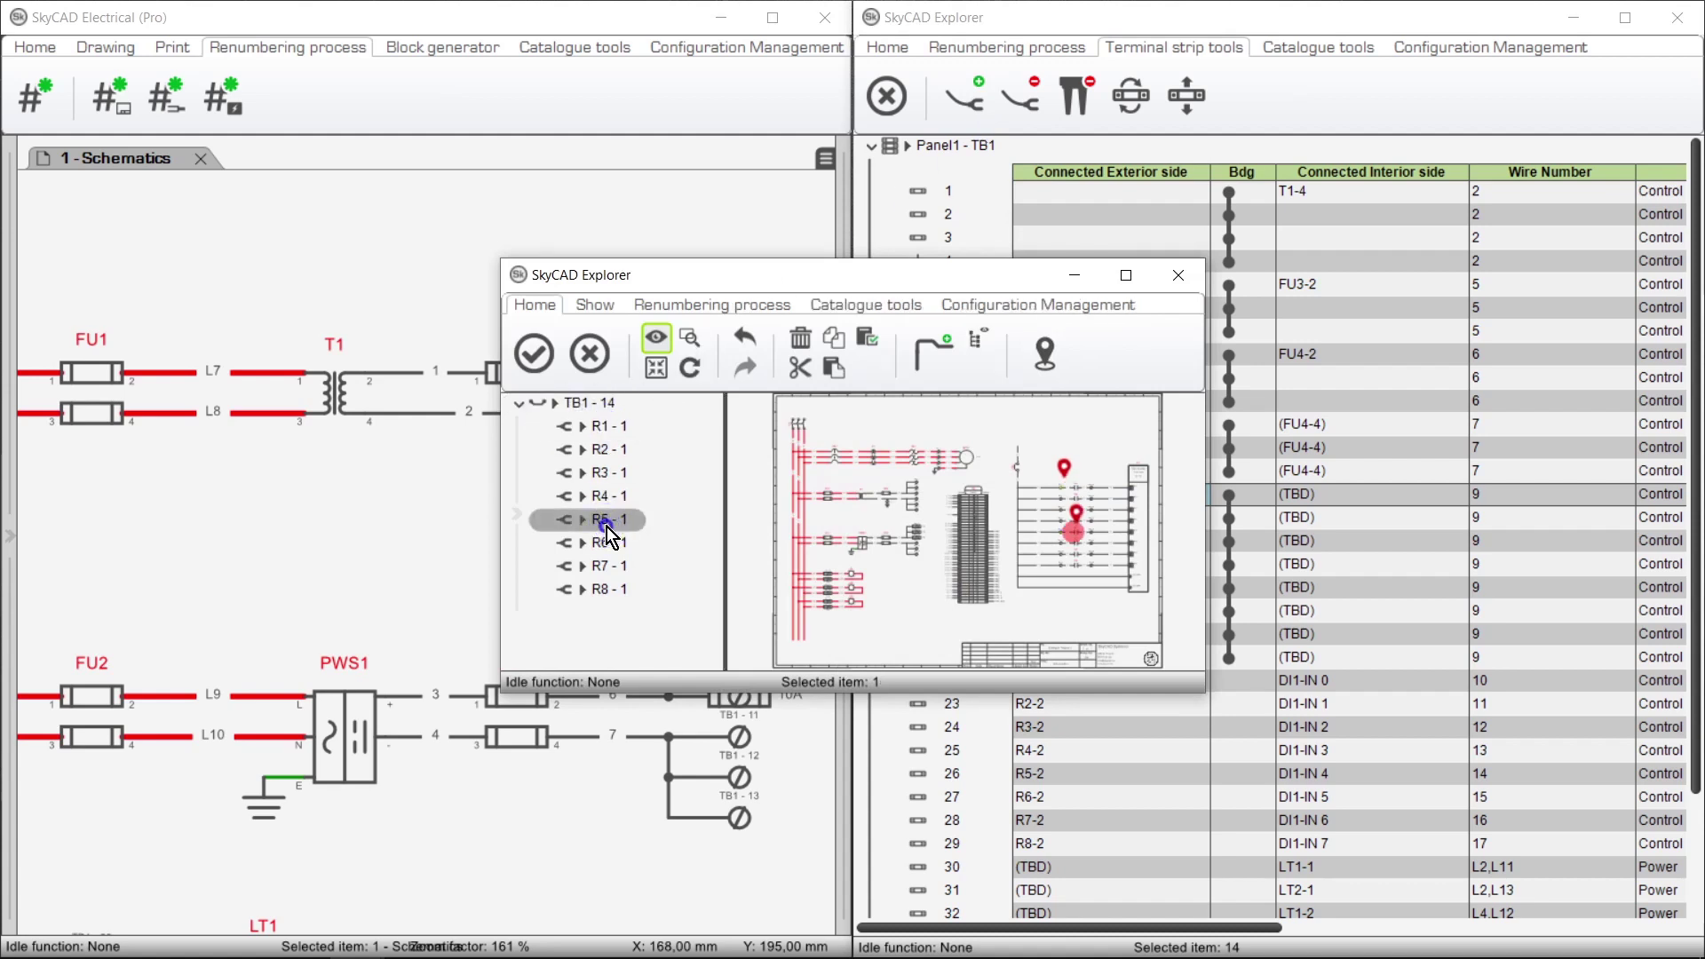
left_click(605, 591)
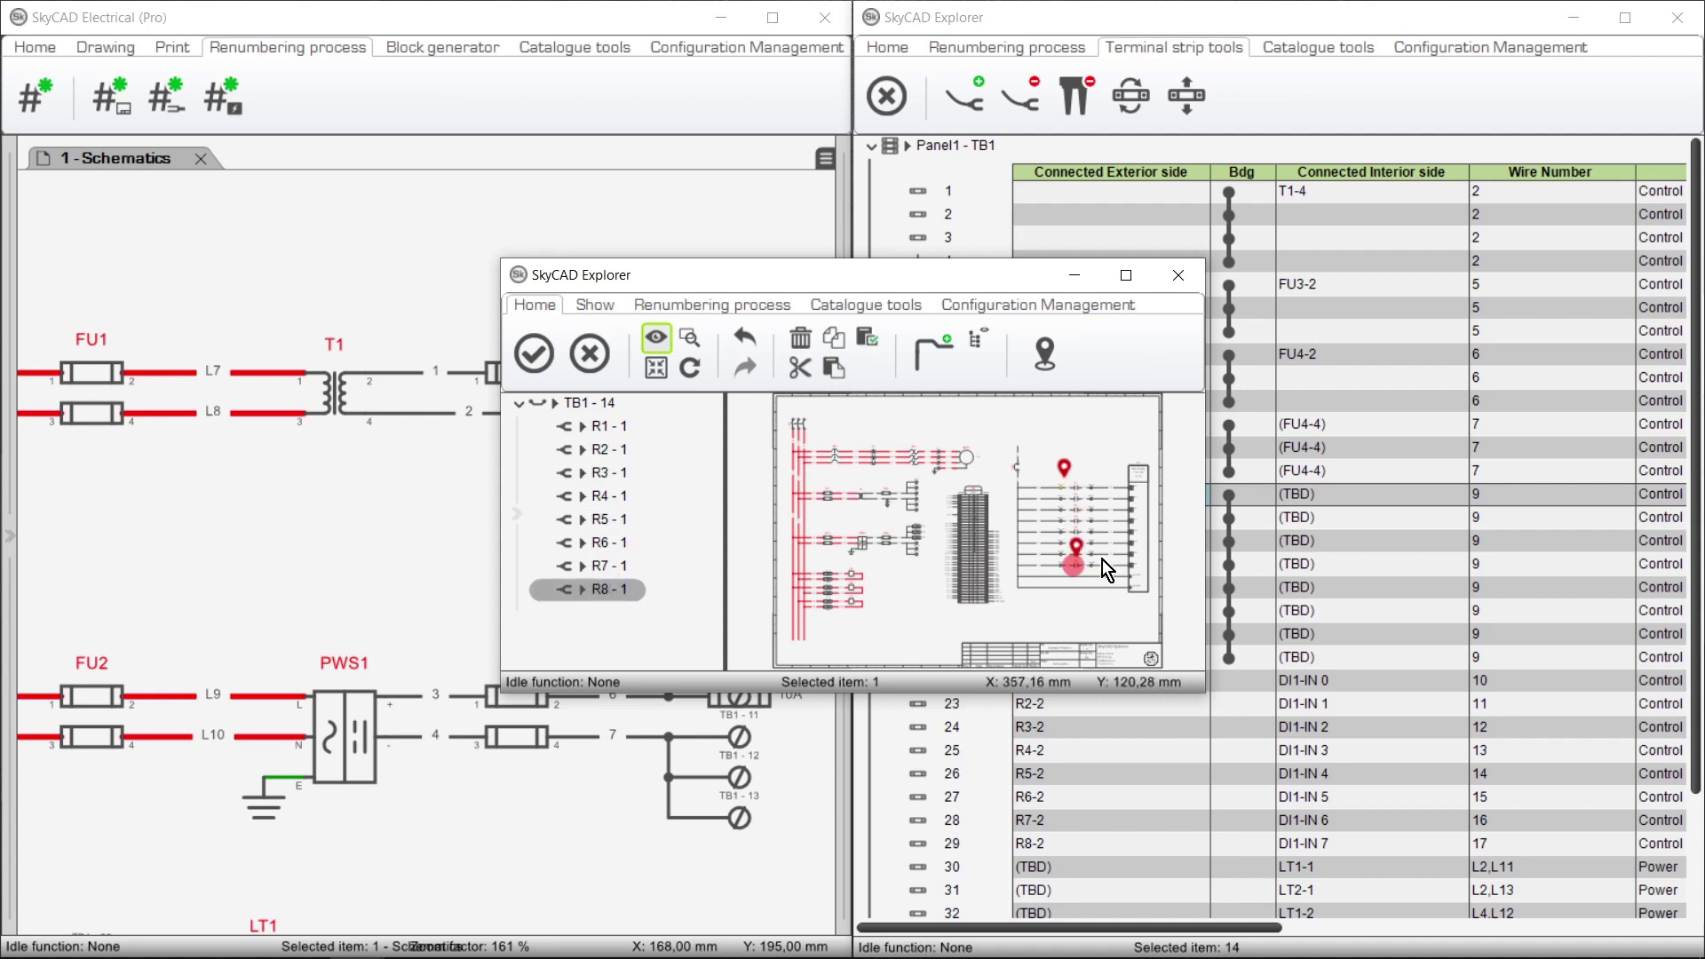
scroll(1102, 560, "up", 4)
middle_click_drag(1091, 610, 957, 611)
left_click(613, 427)
left_click(543, 363)
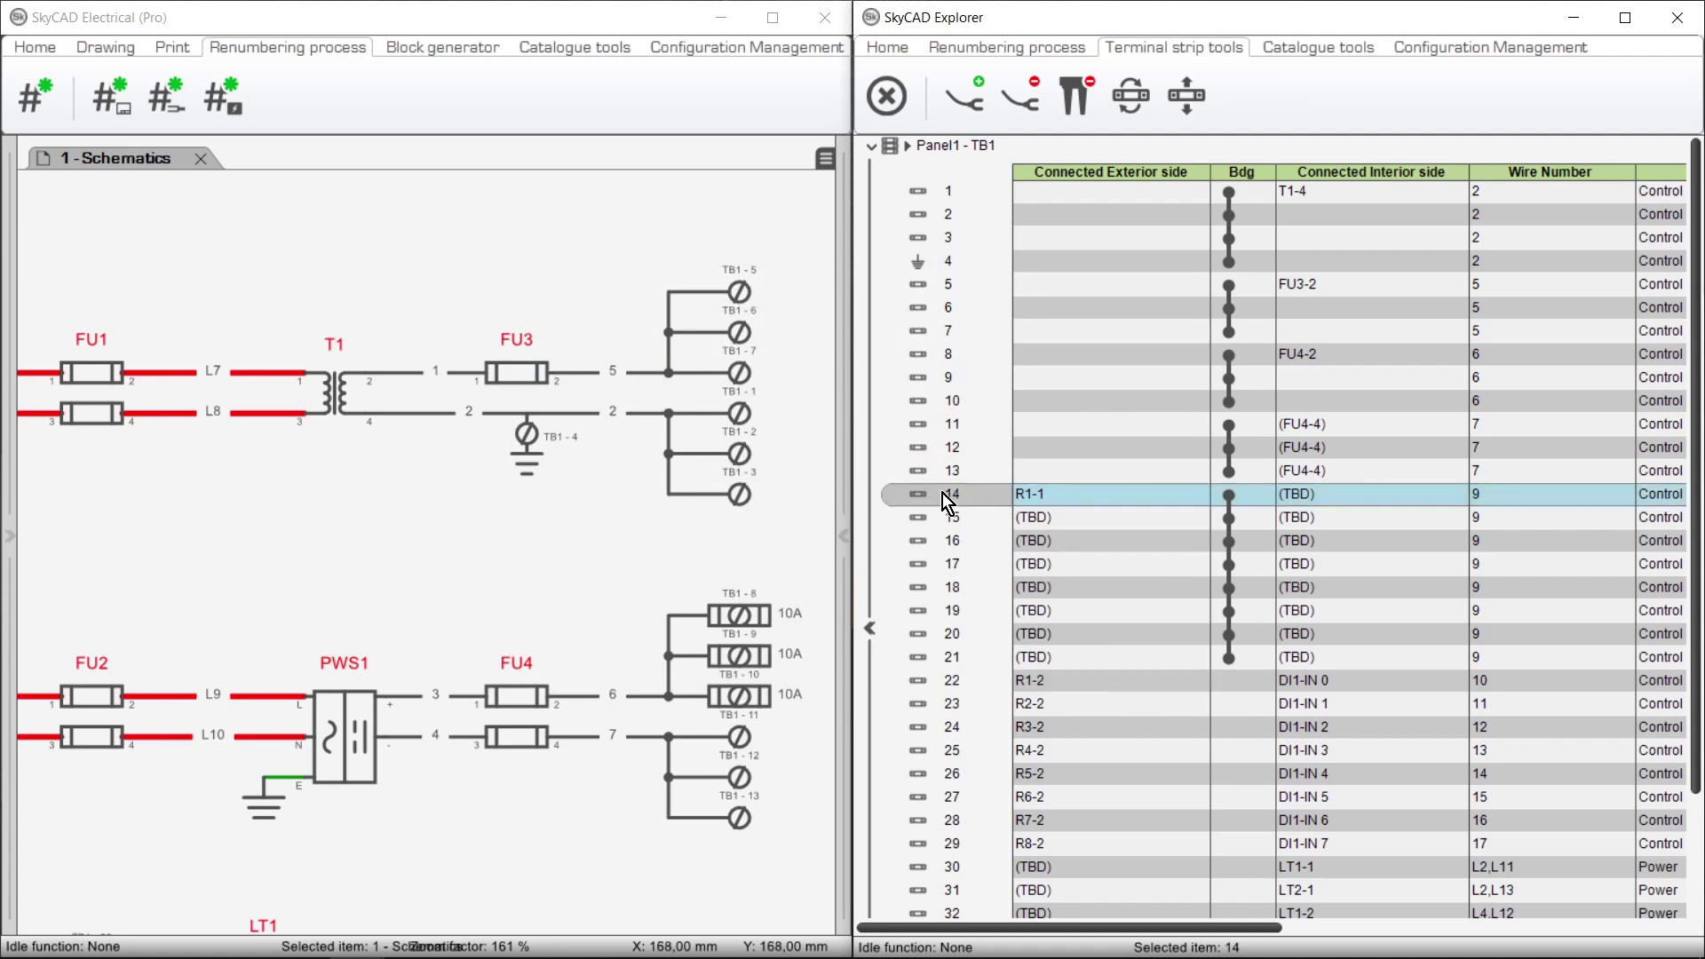
Step: Connect CB2-1 to the interior side of terminal 14
left_click(1307, 494)
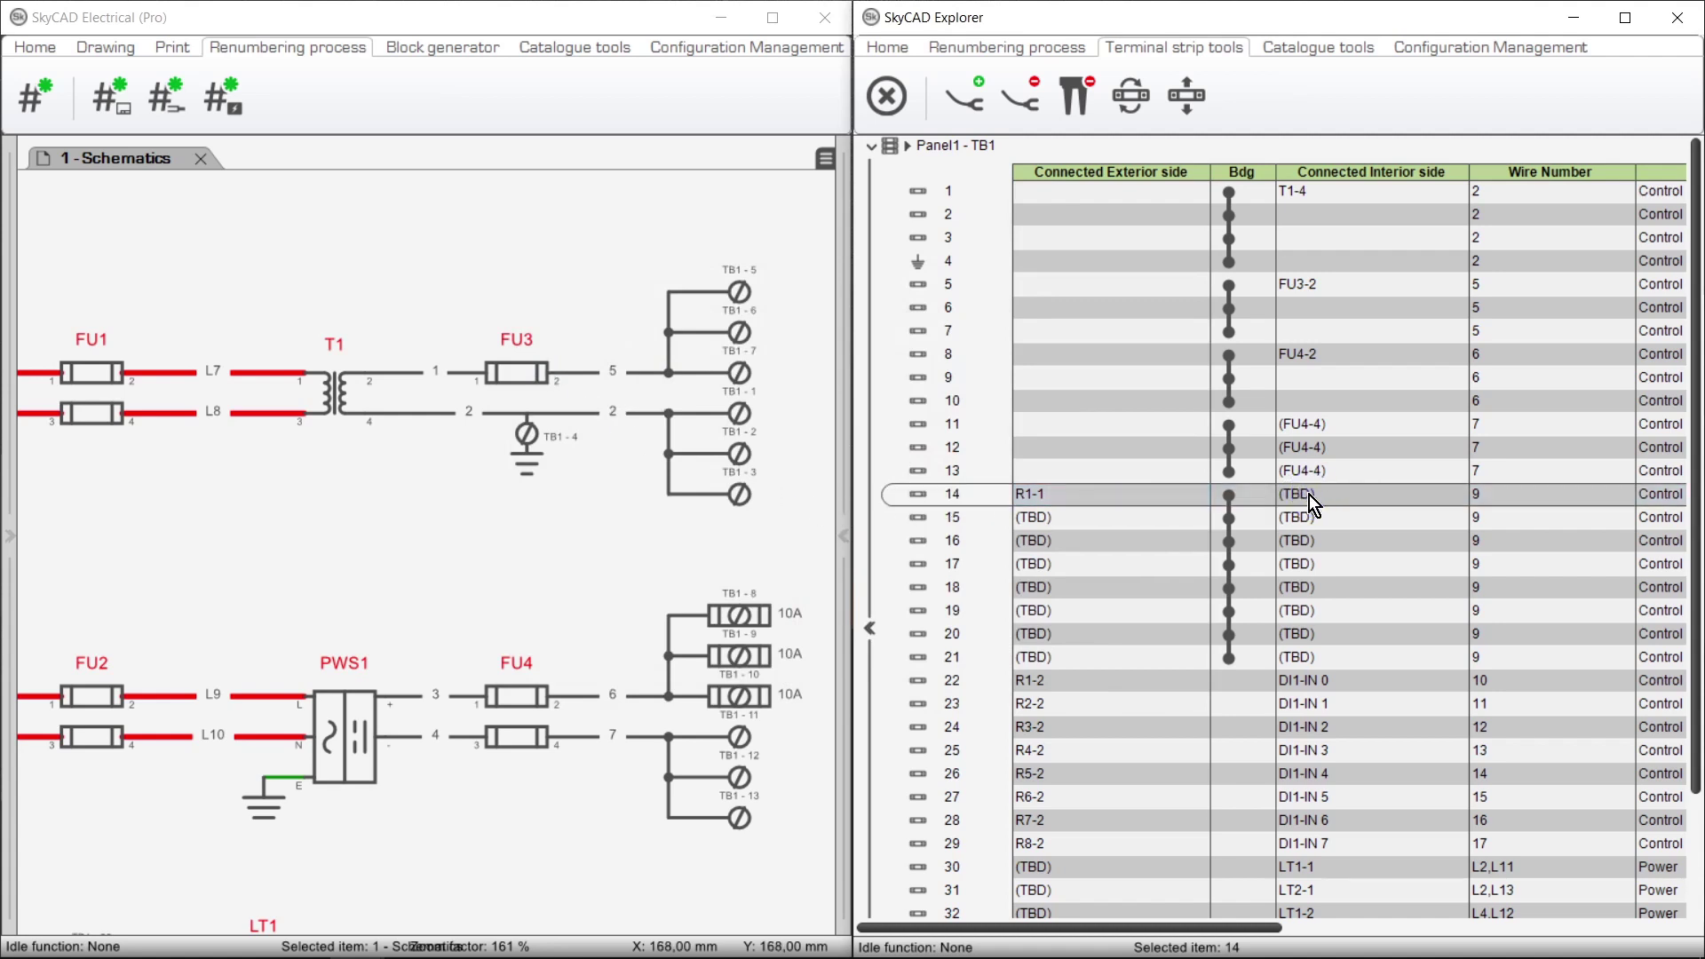
left_click(962, 121)
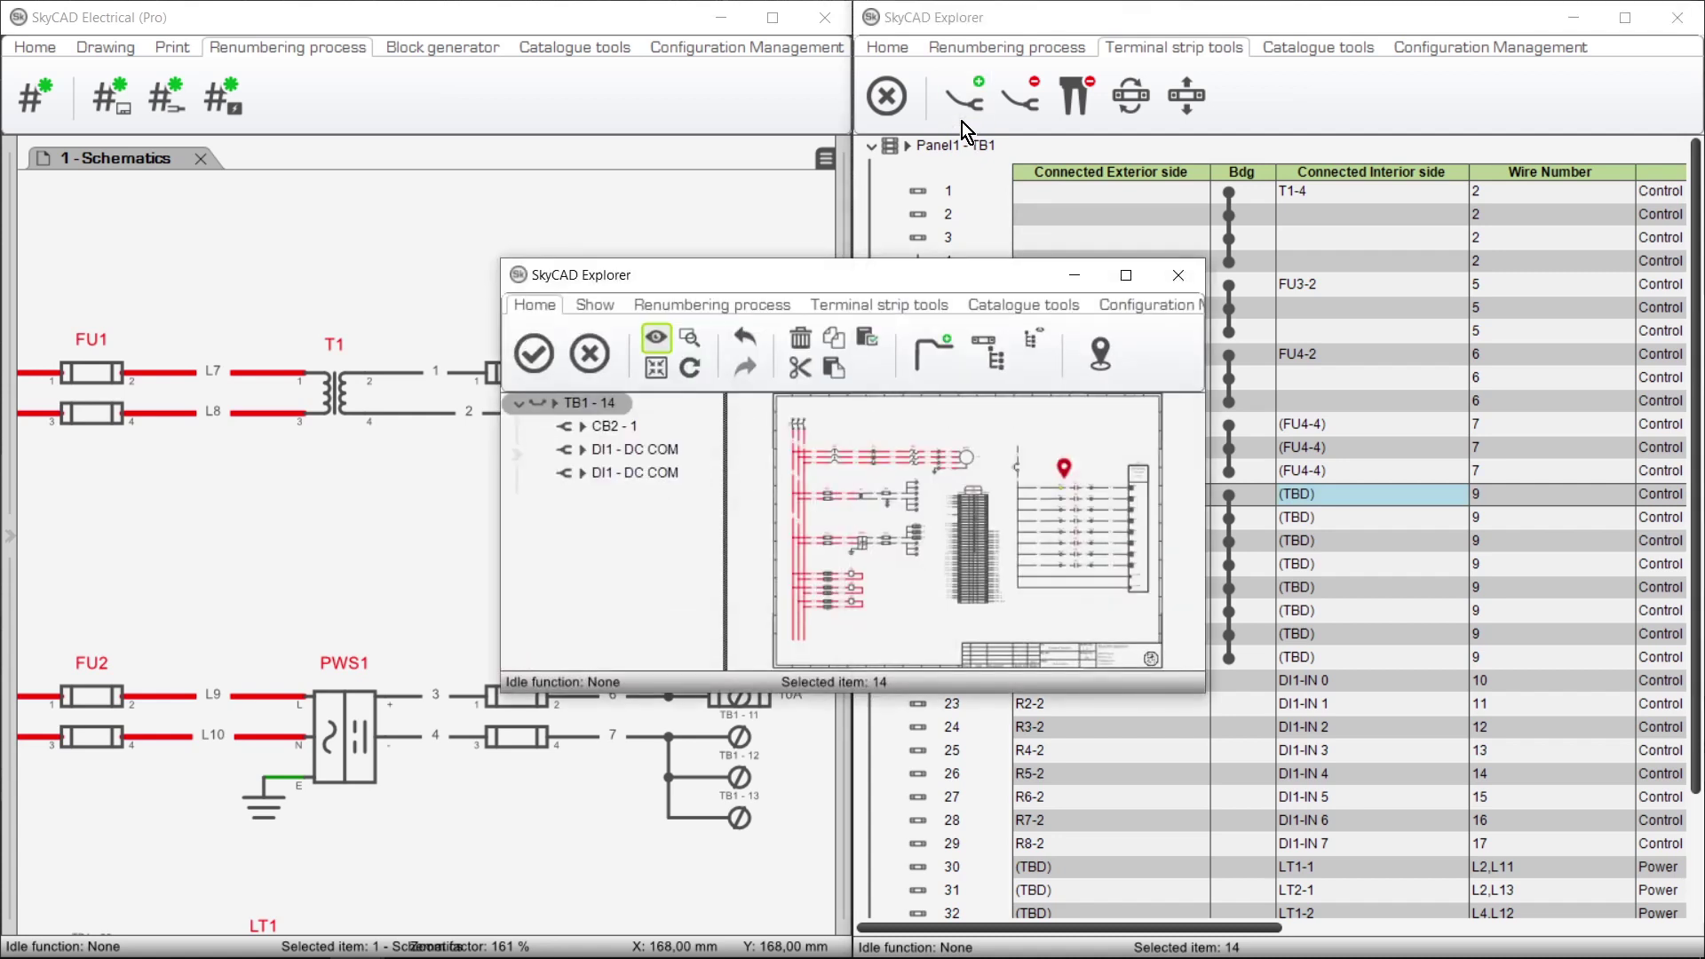
left_click(633, 424)
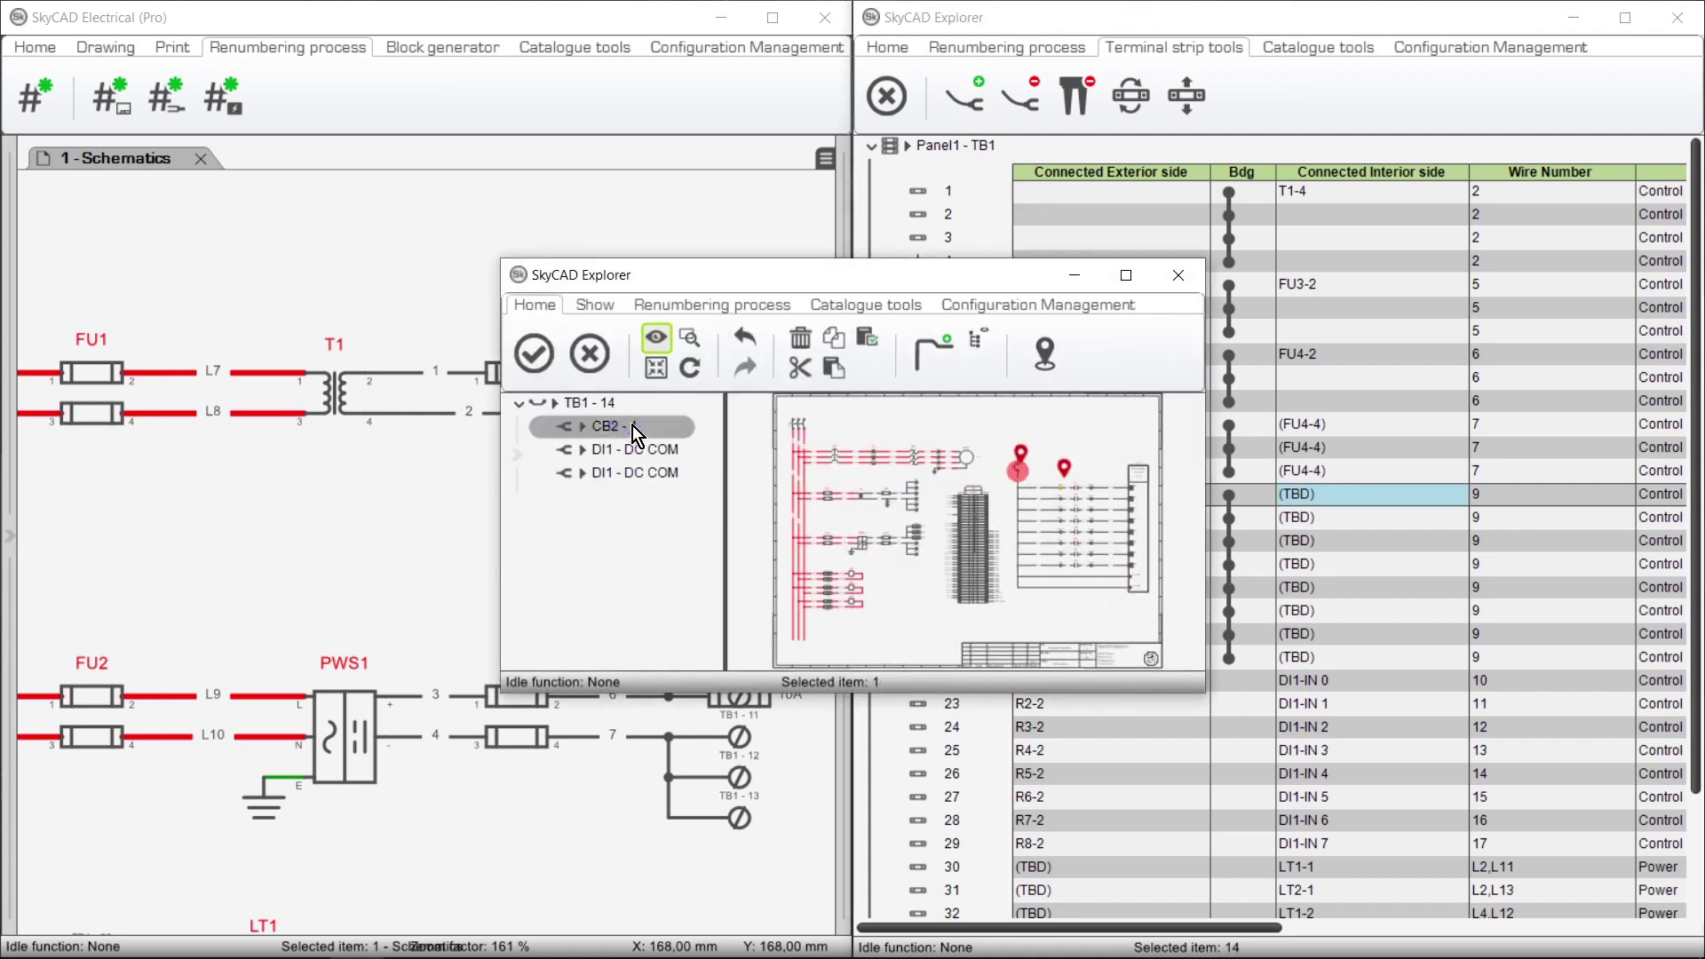
left_click(543, 367)
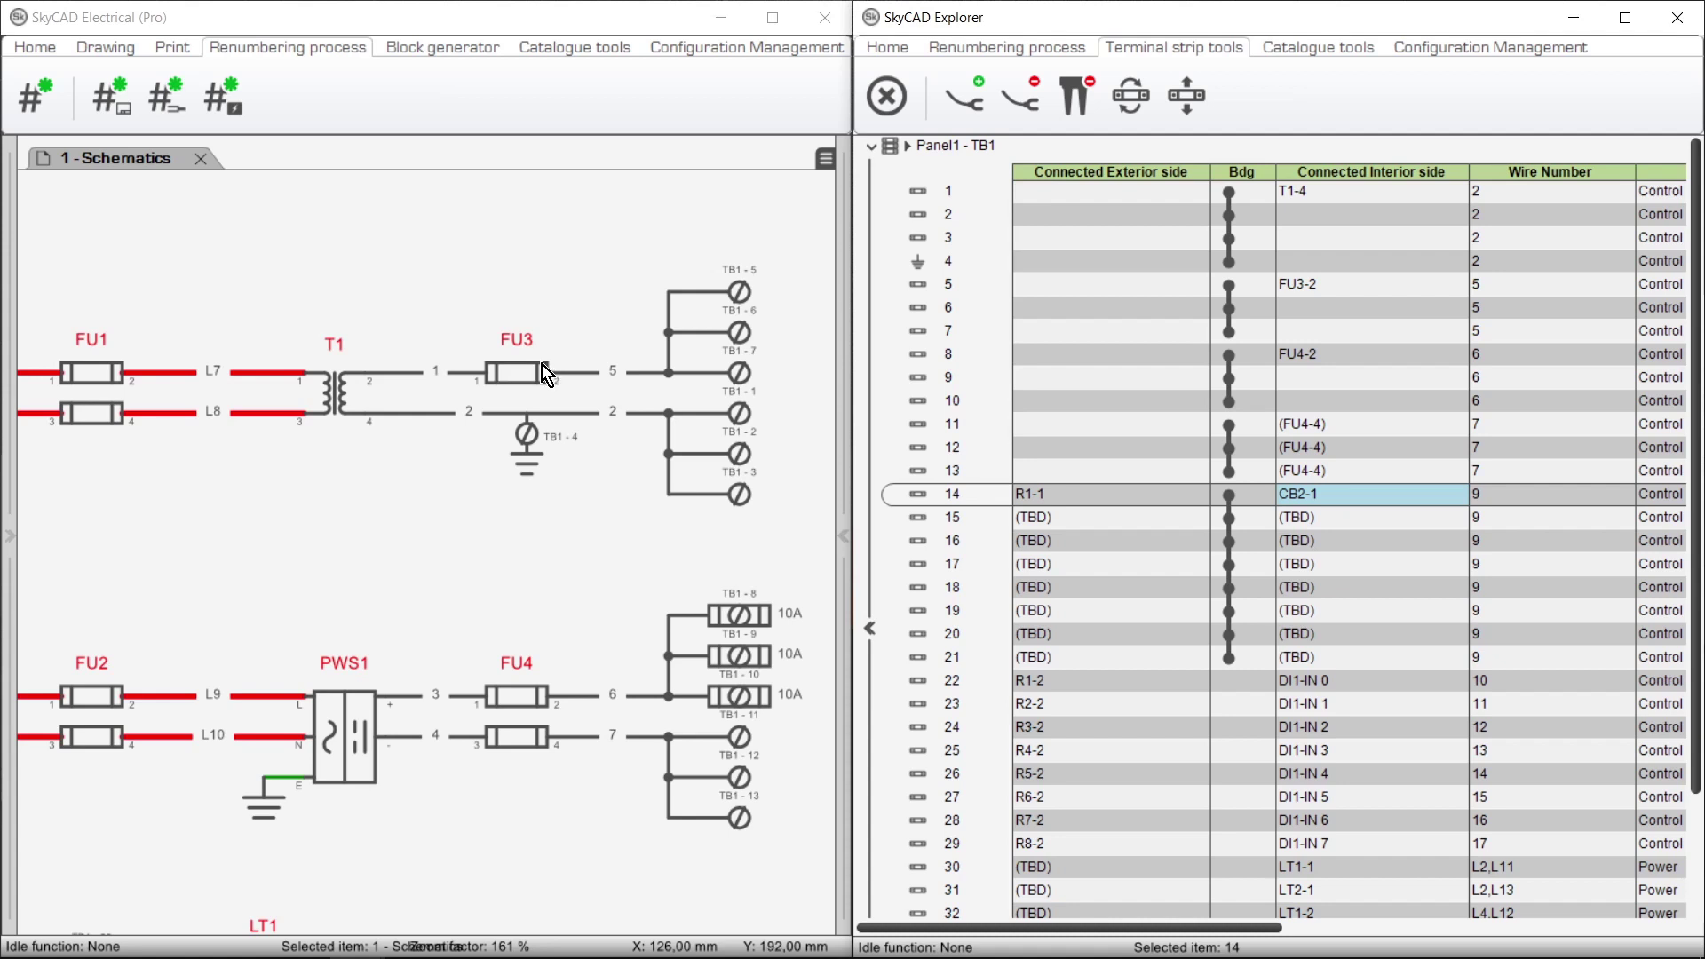
Step: Resolve TB1's (TBD) placeholders, then disconnect terminal 18 and reconnect it to R5-1
left_click(949, 154)
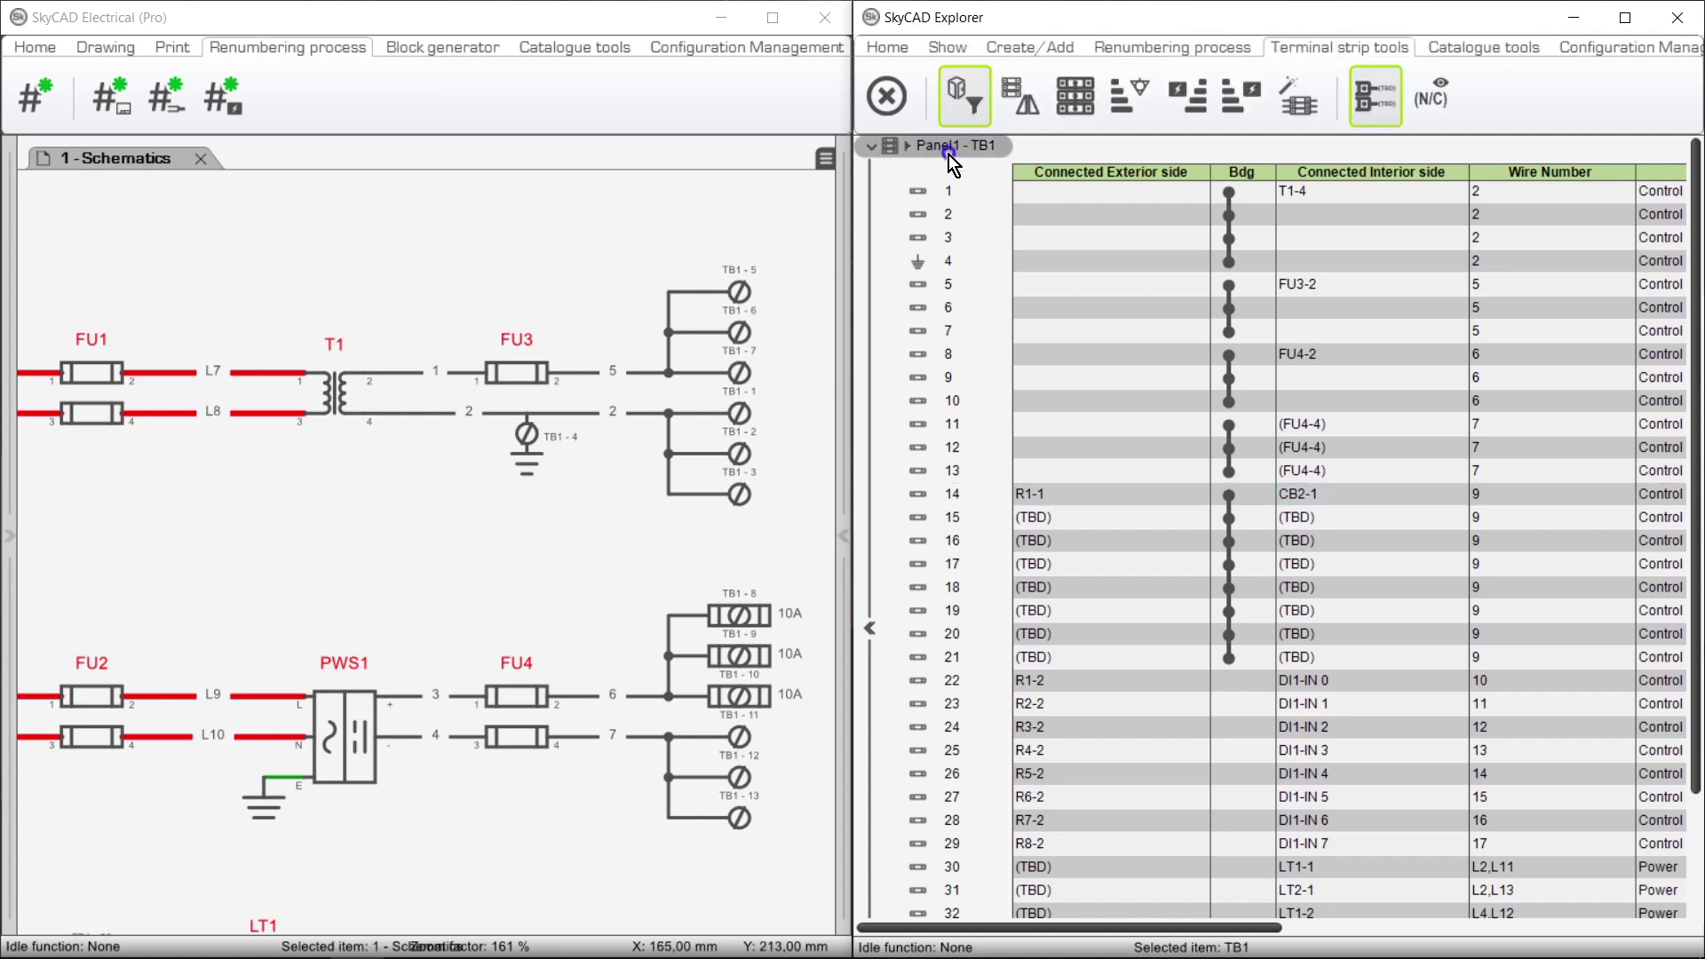
left_click(1304, 104)
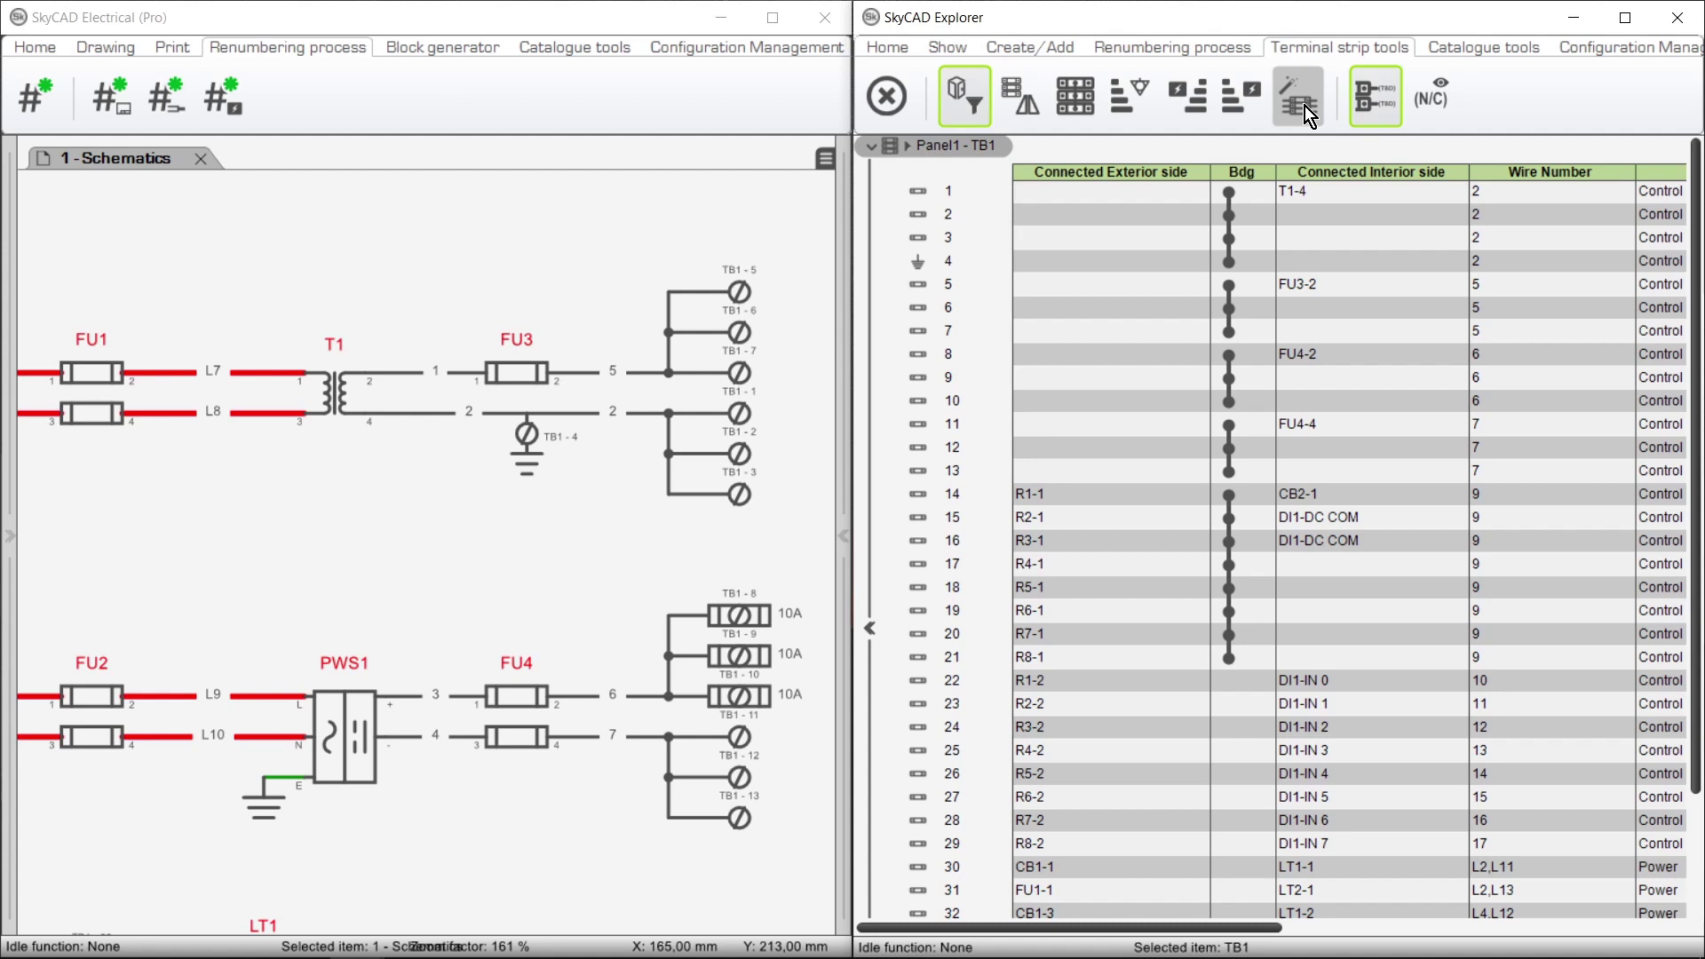
left_click(1120, 593)
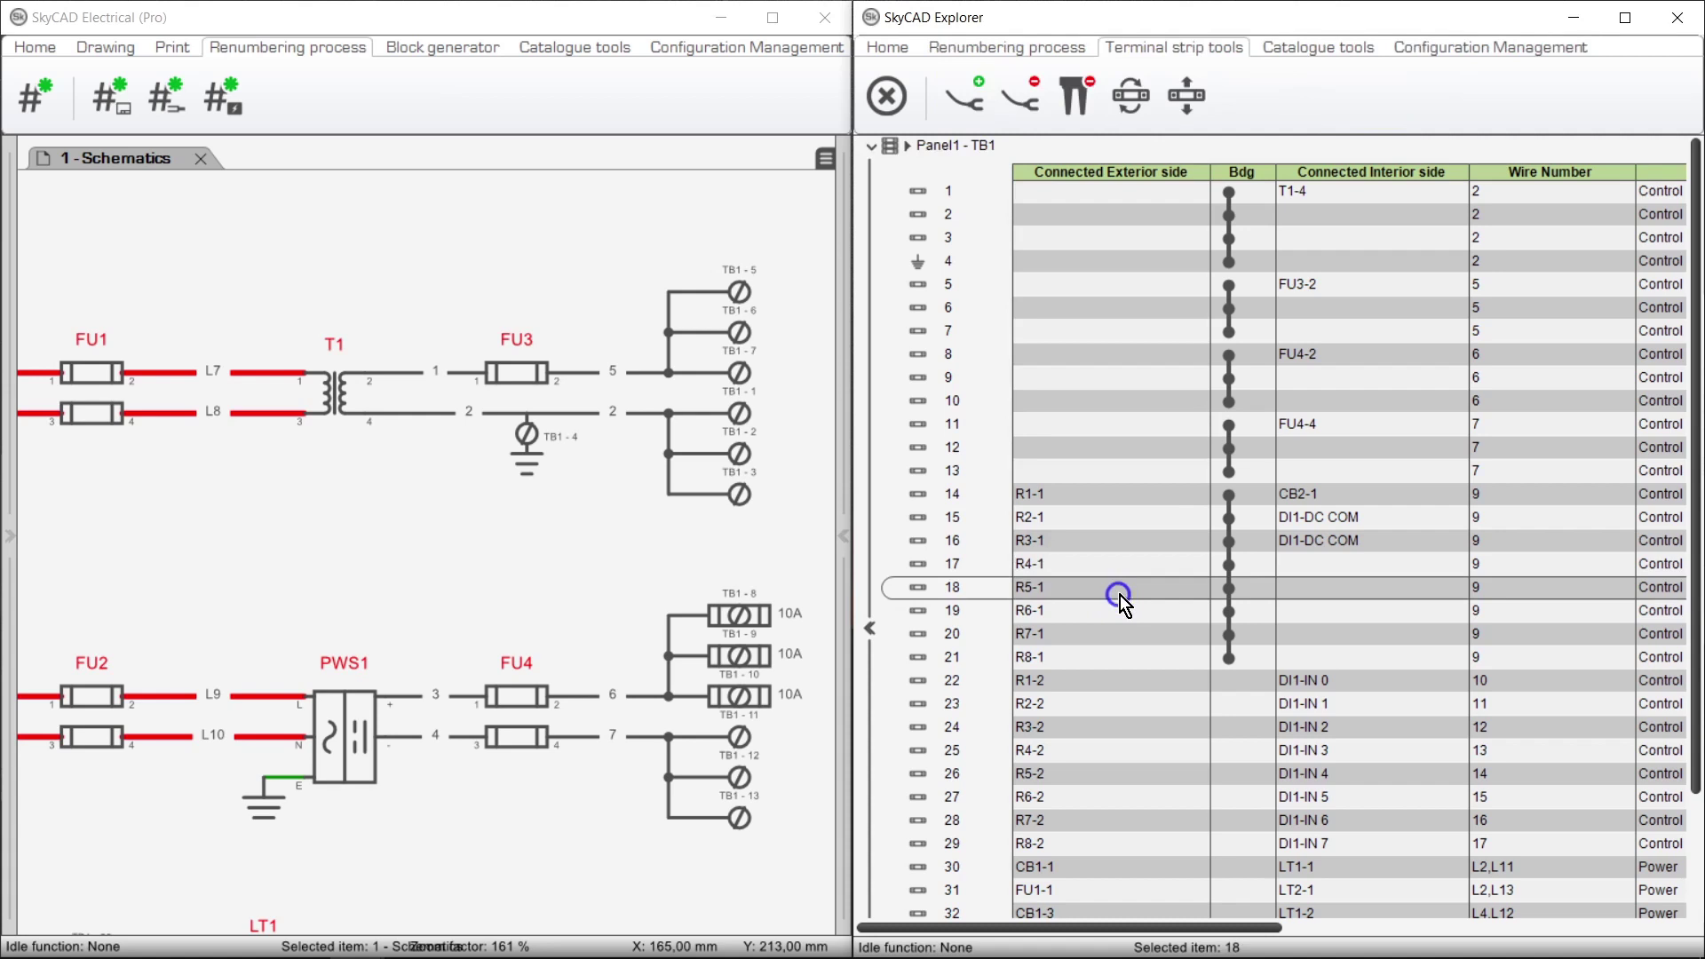
left_click(1026, 114)
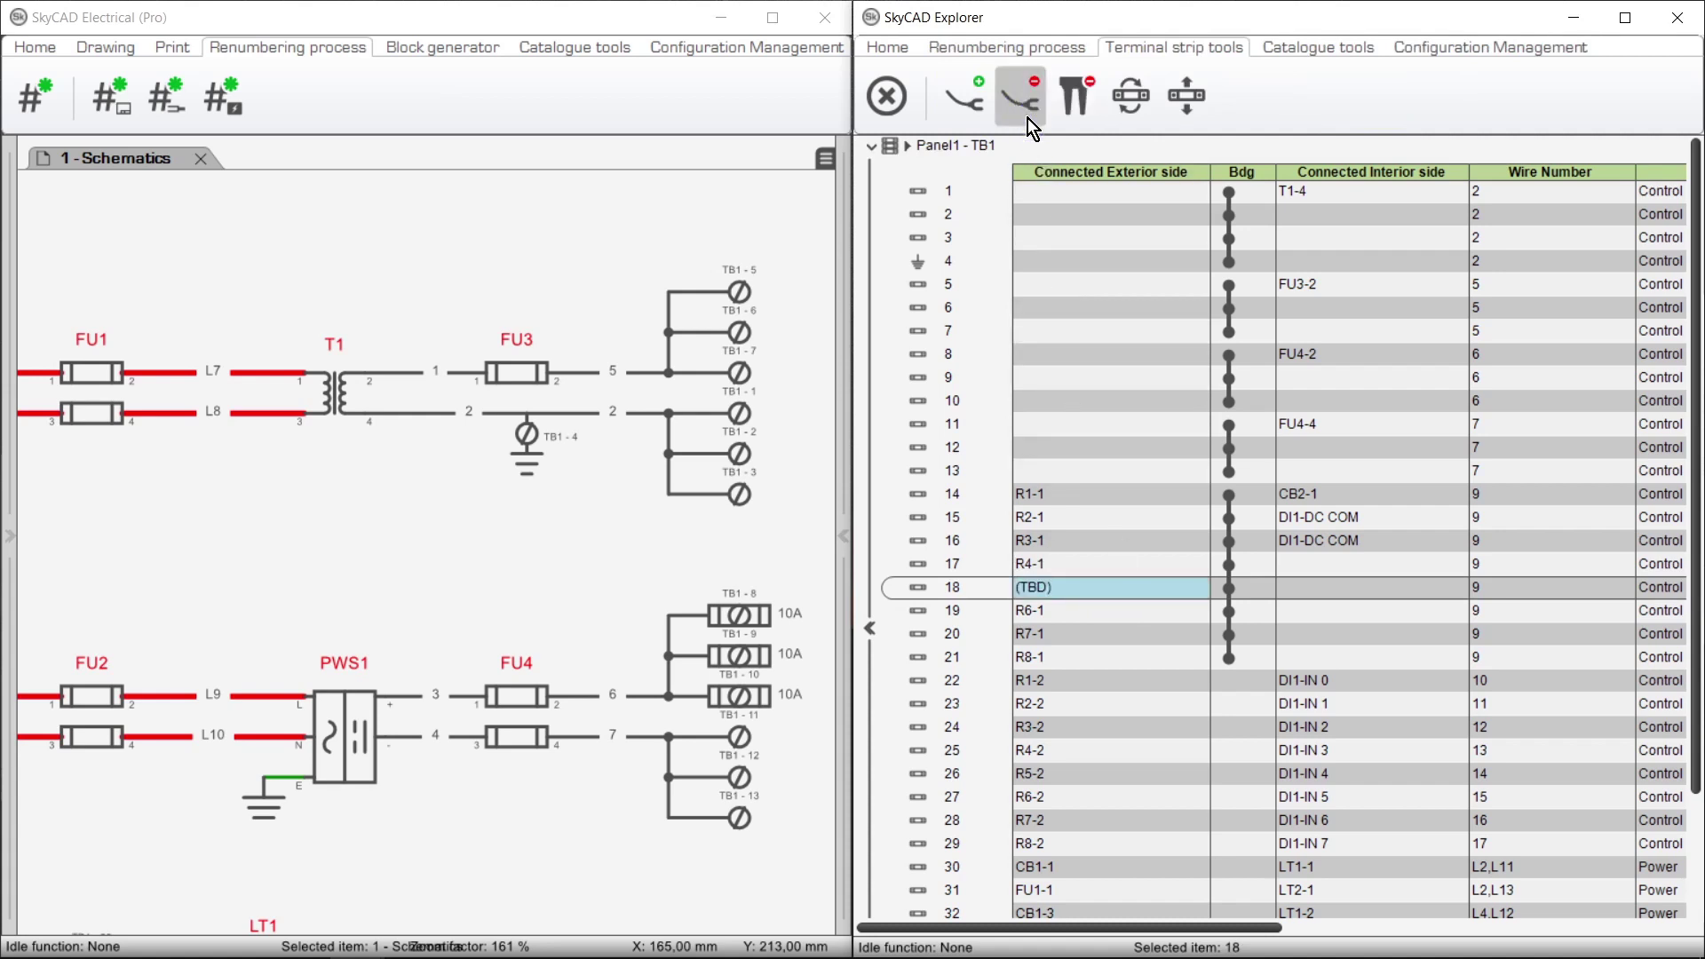
left_click(969, 117)
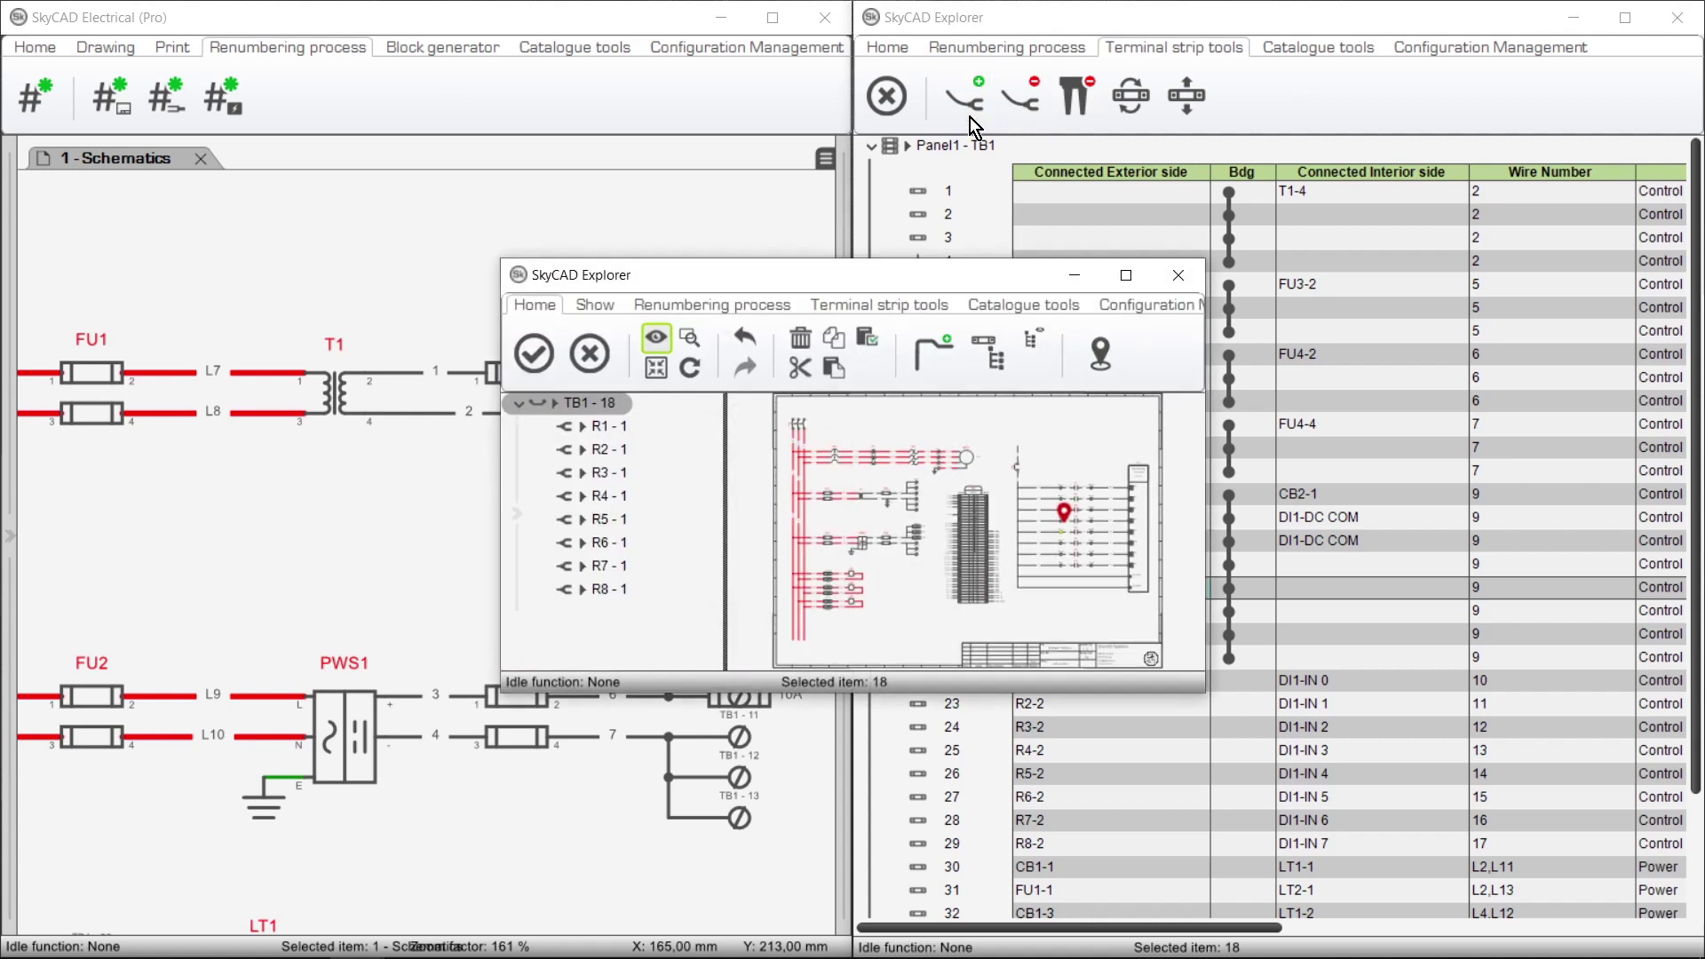
left_click(612, 520)
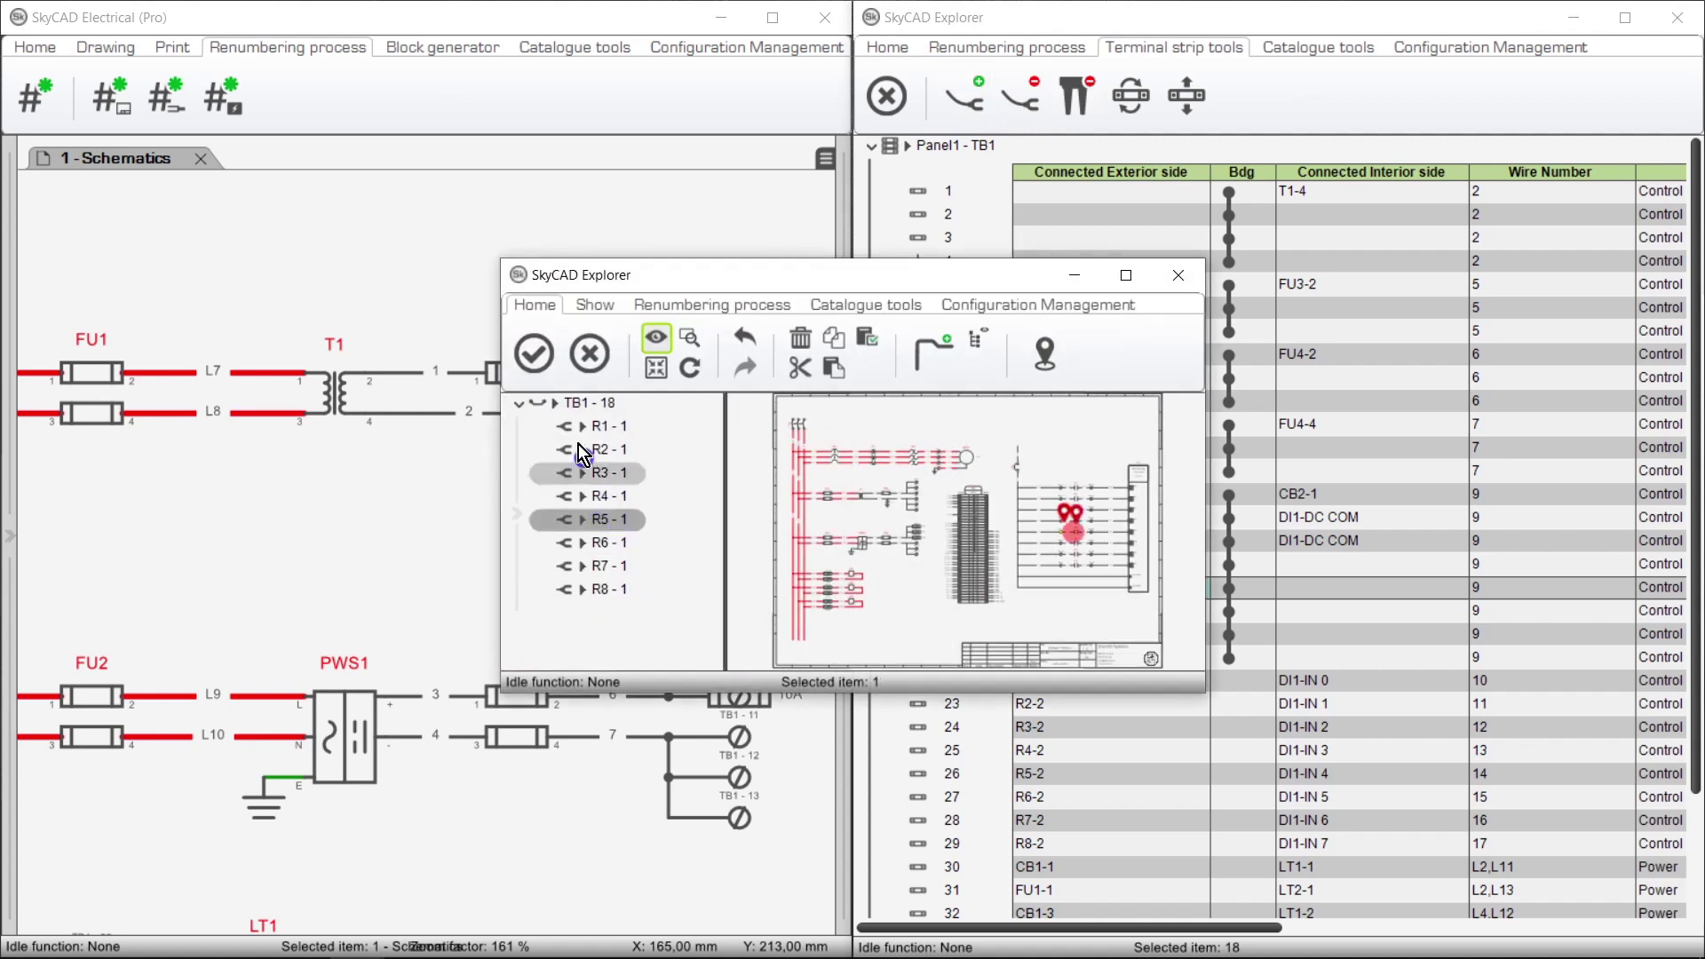
left_click(534, 356)
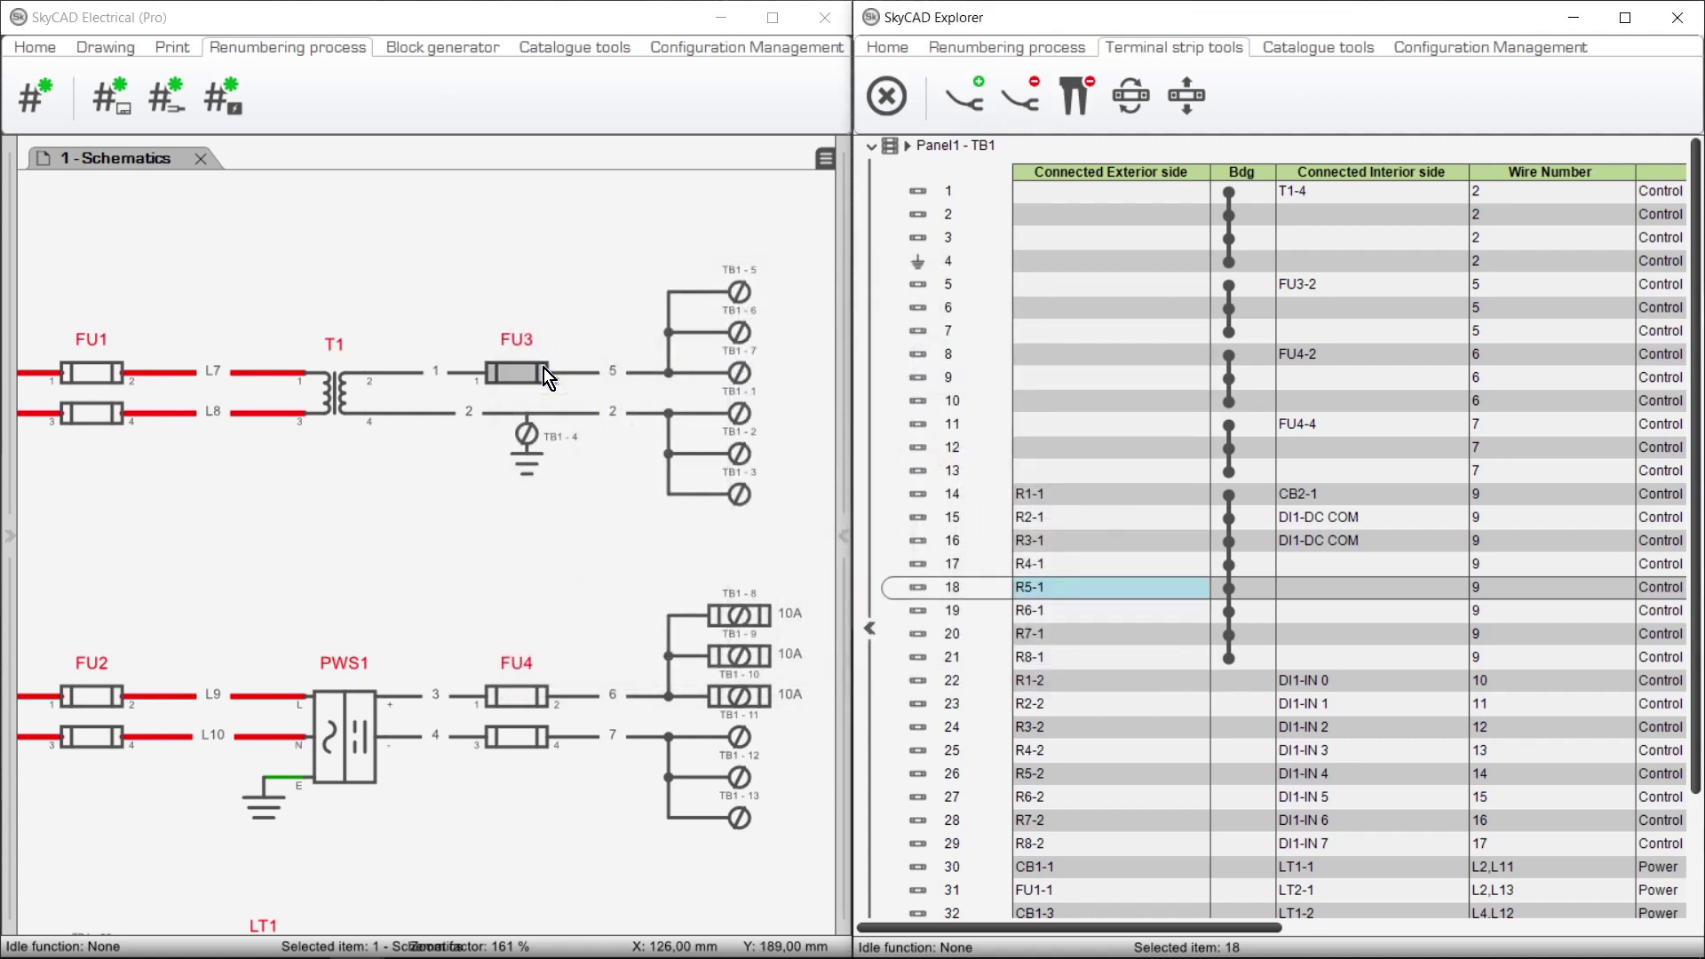
Step: Bring the TB1 strip drawing into view, select terminal 13, then select the whole Panel1 - TB1 strip
mouse_move(699, 520)
middle_mouse_down()
mouse_move(331, 545)
mouse_move(79, 404)
middle_mouse_up()
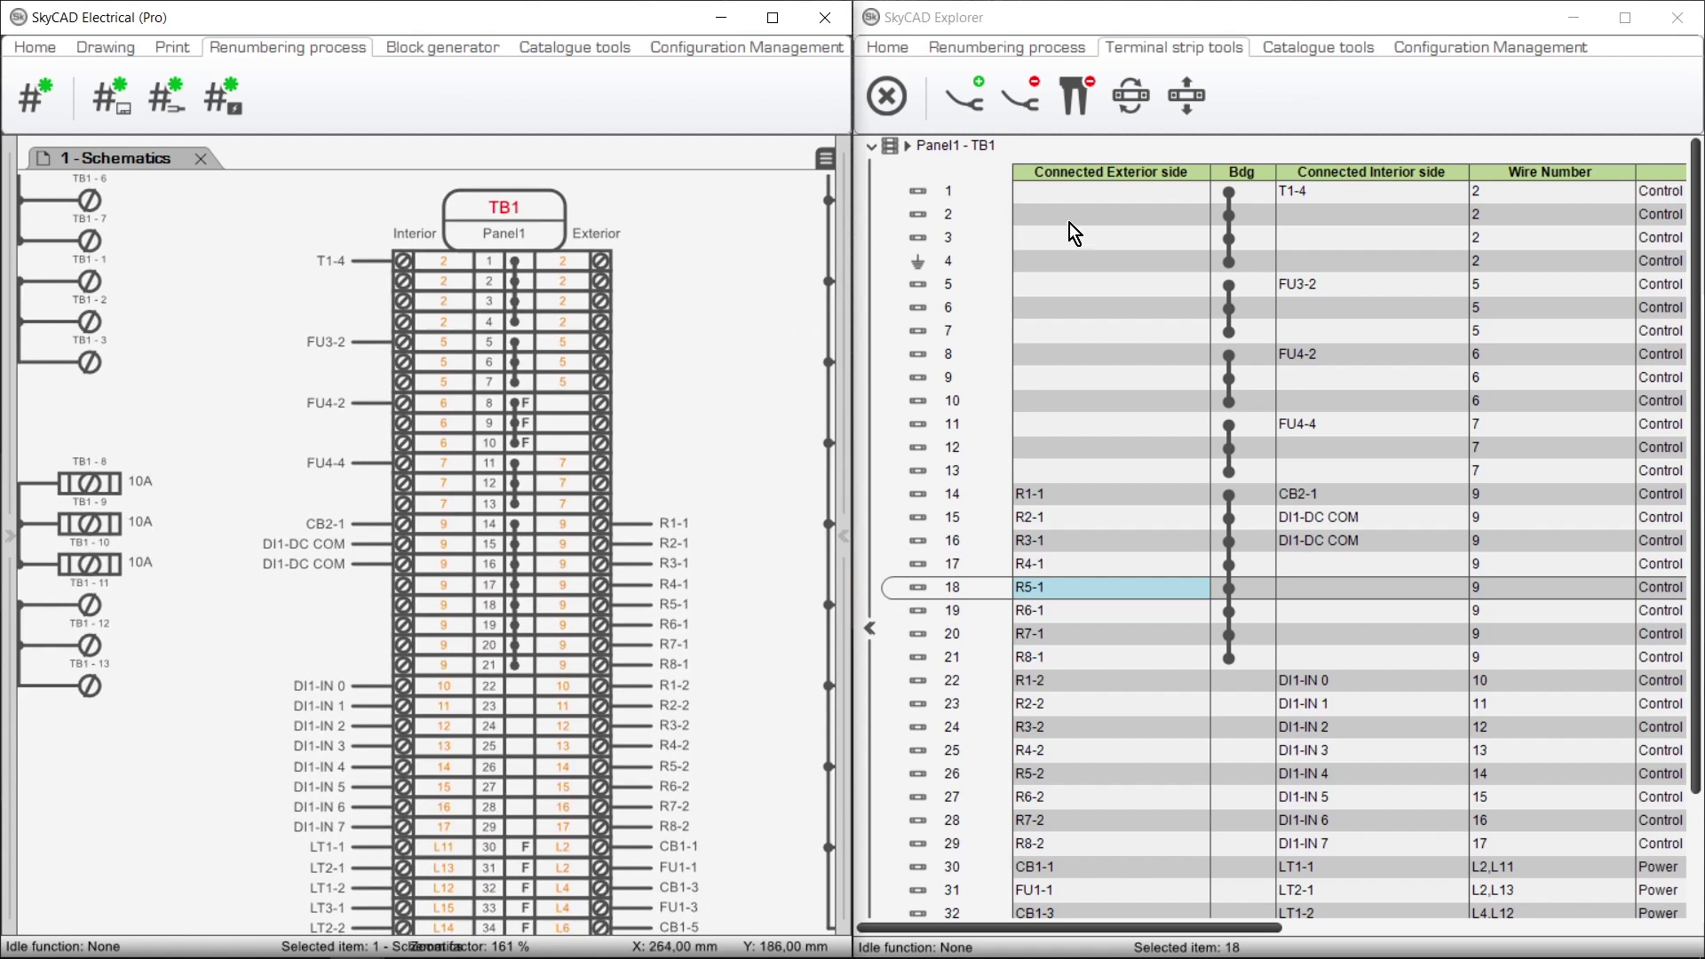
left_click(1079, 473)
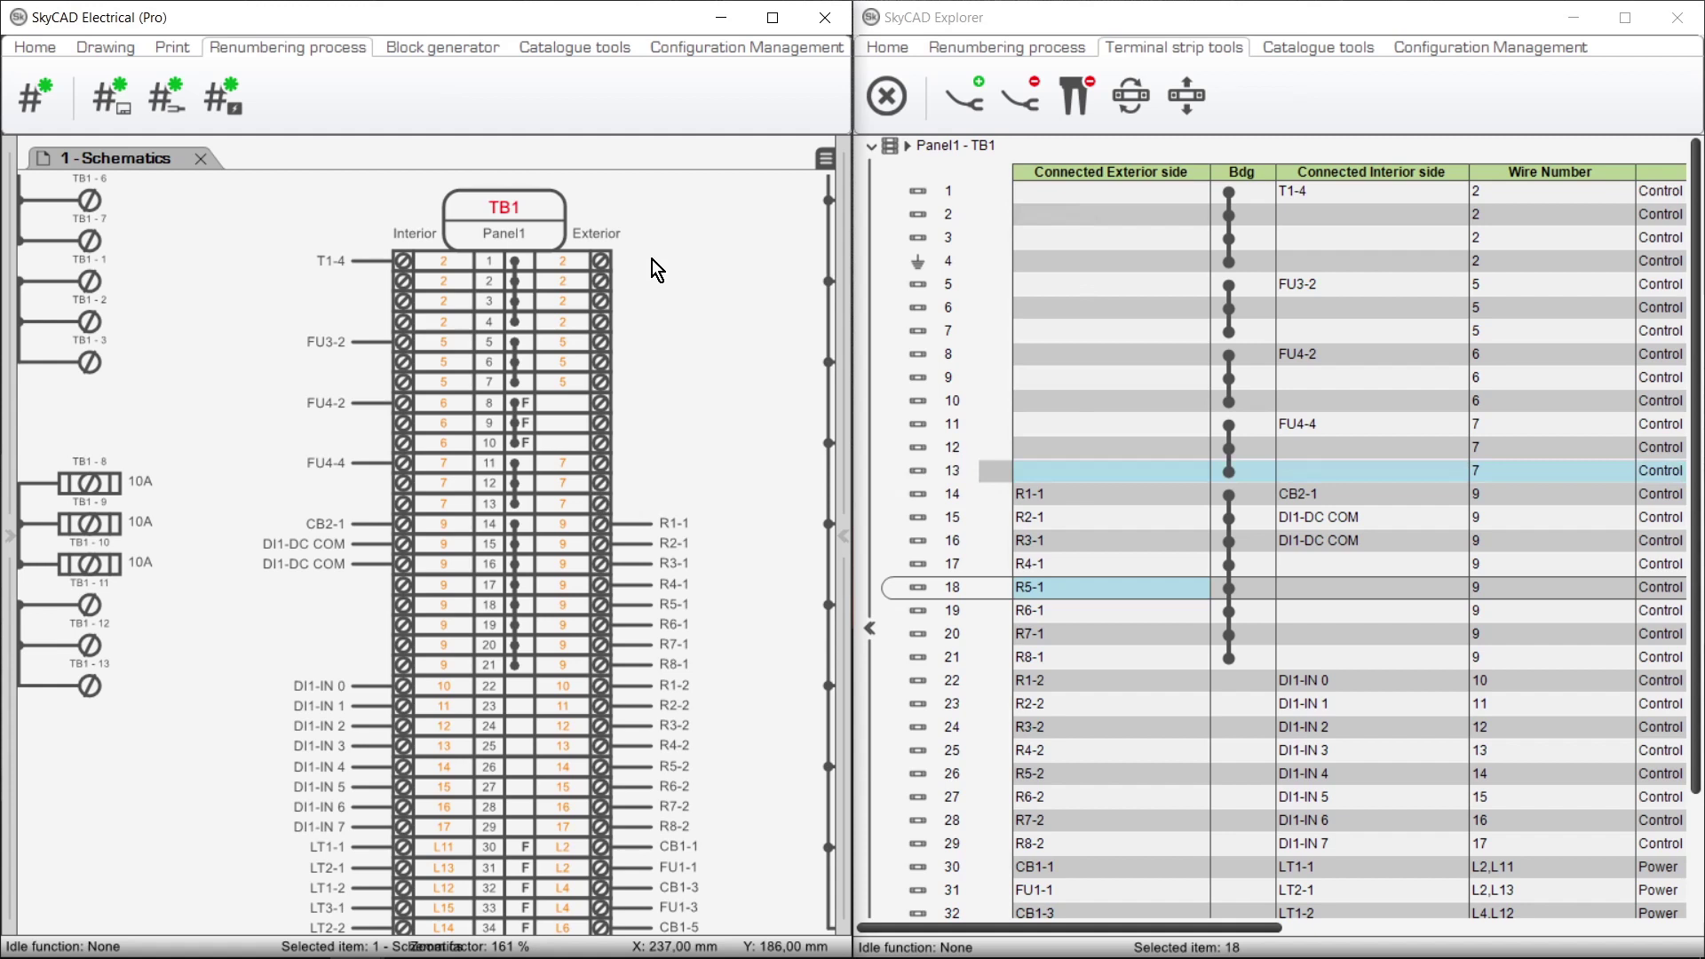
left_click(975, 153)
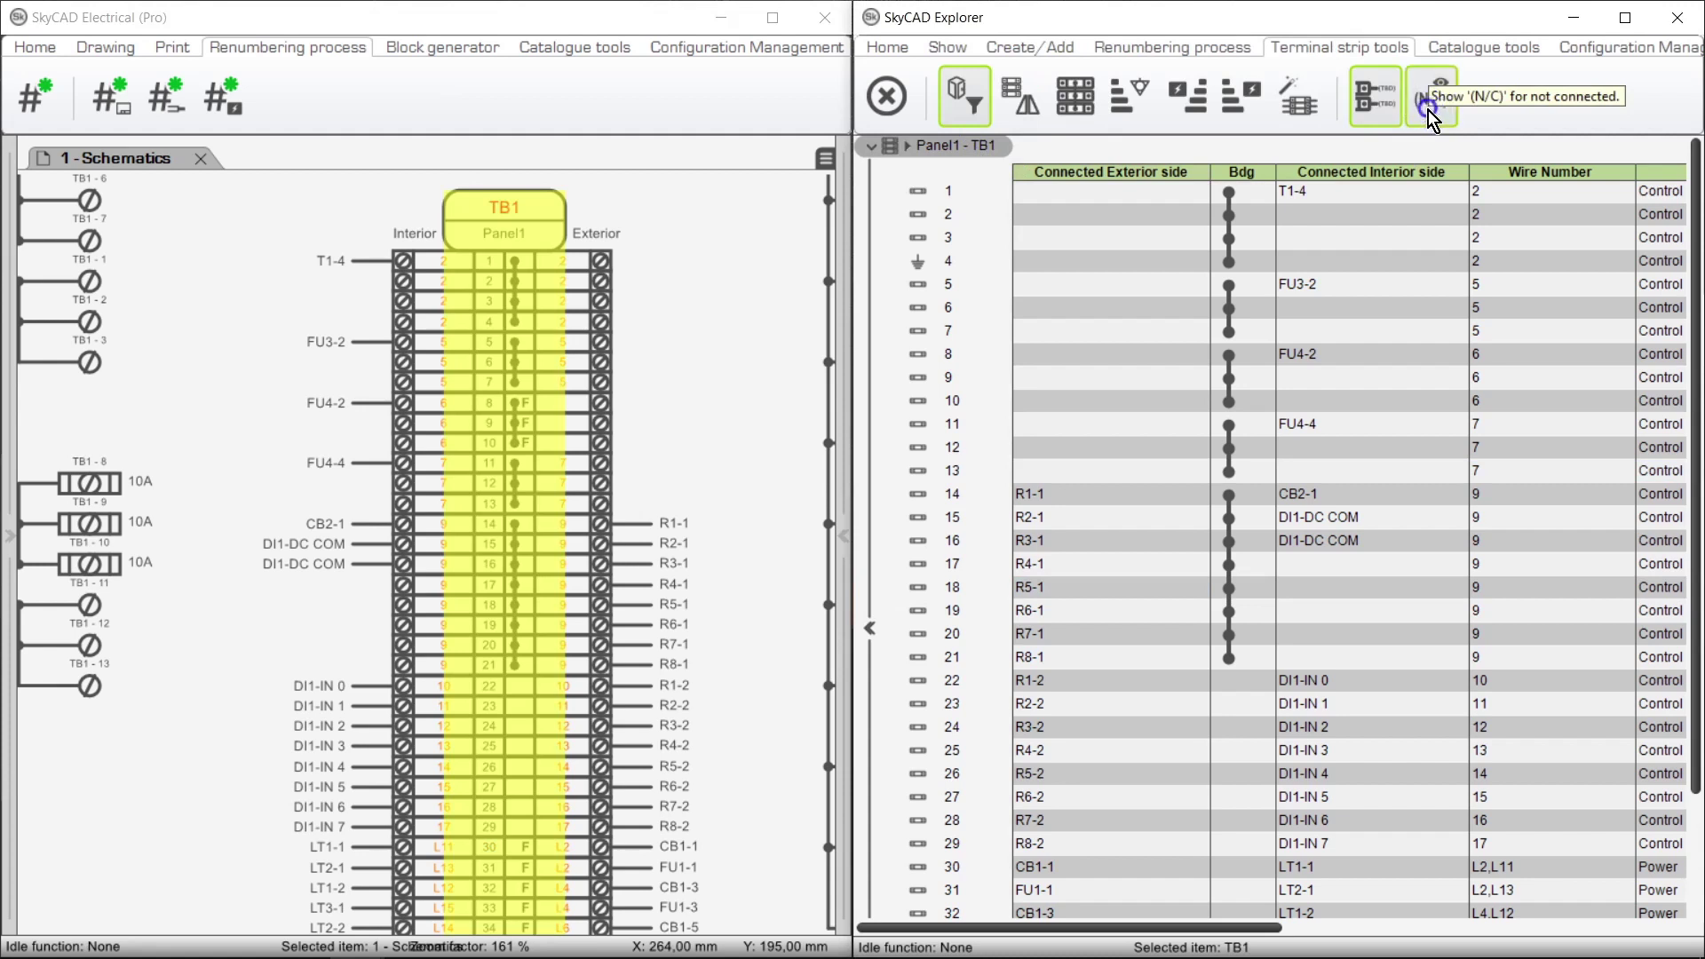
Step: Label unconnected TB1 sides (N/C), then flip the strip and flip it back
left_click(1427, 111)
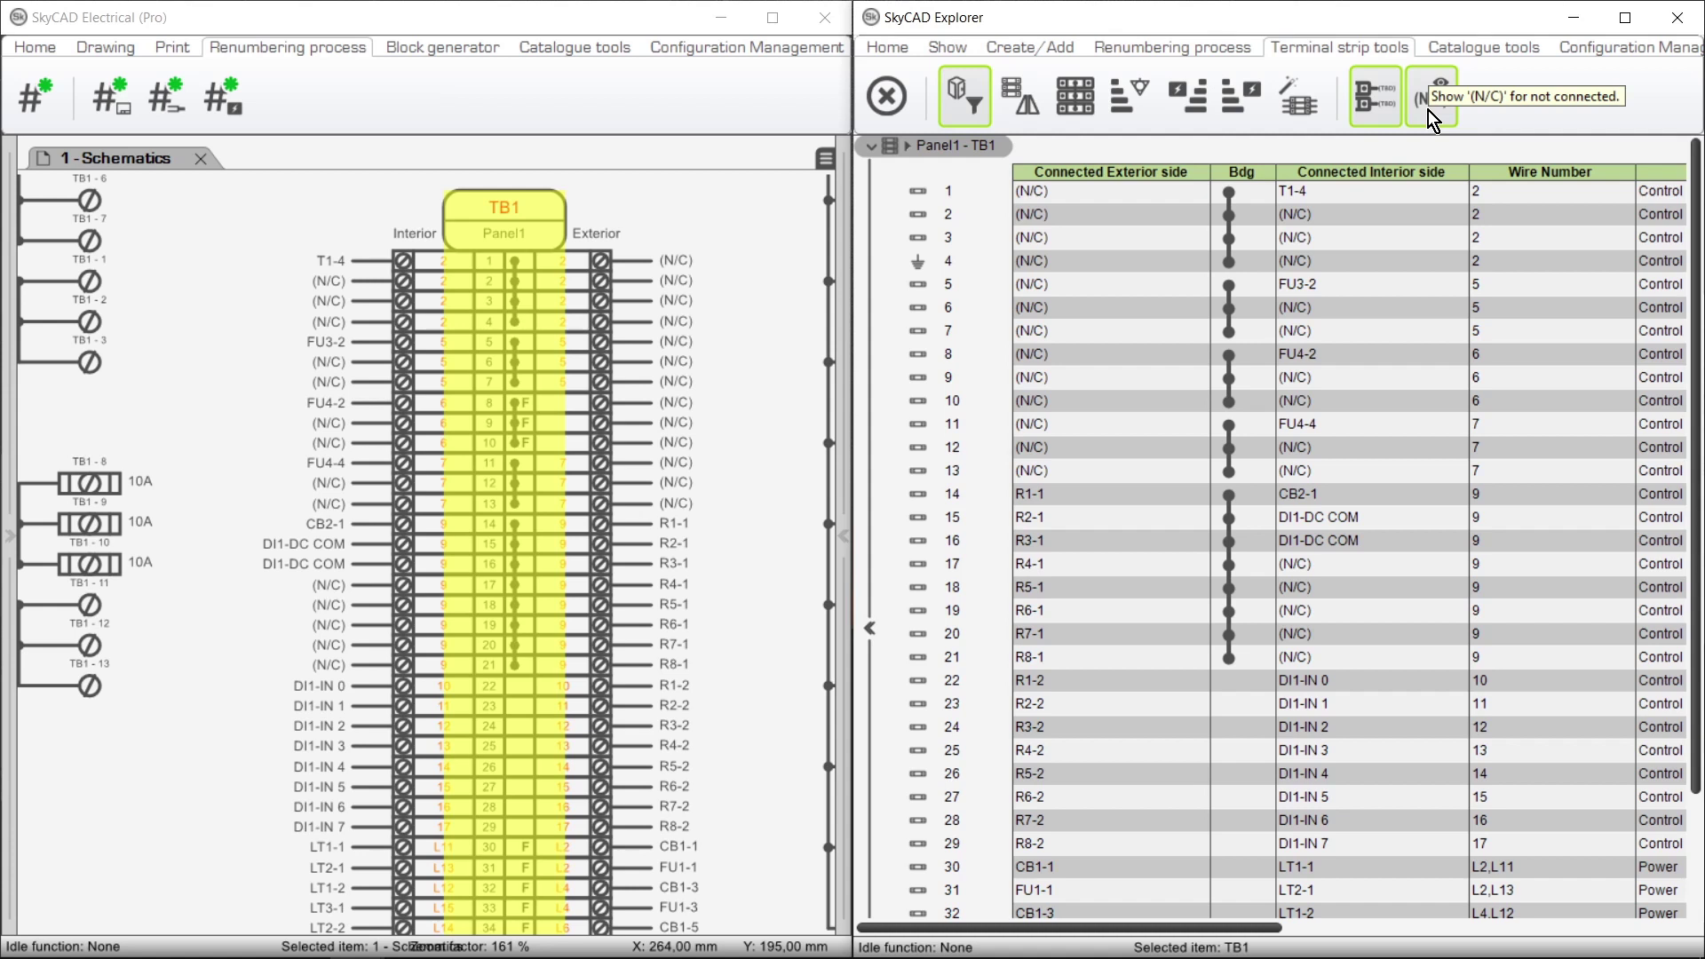
left_click(1036, 116)
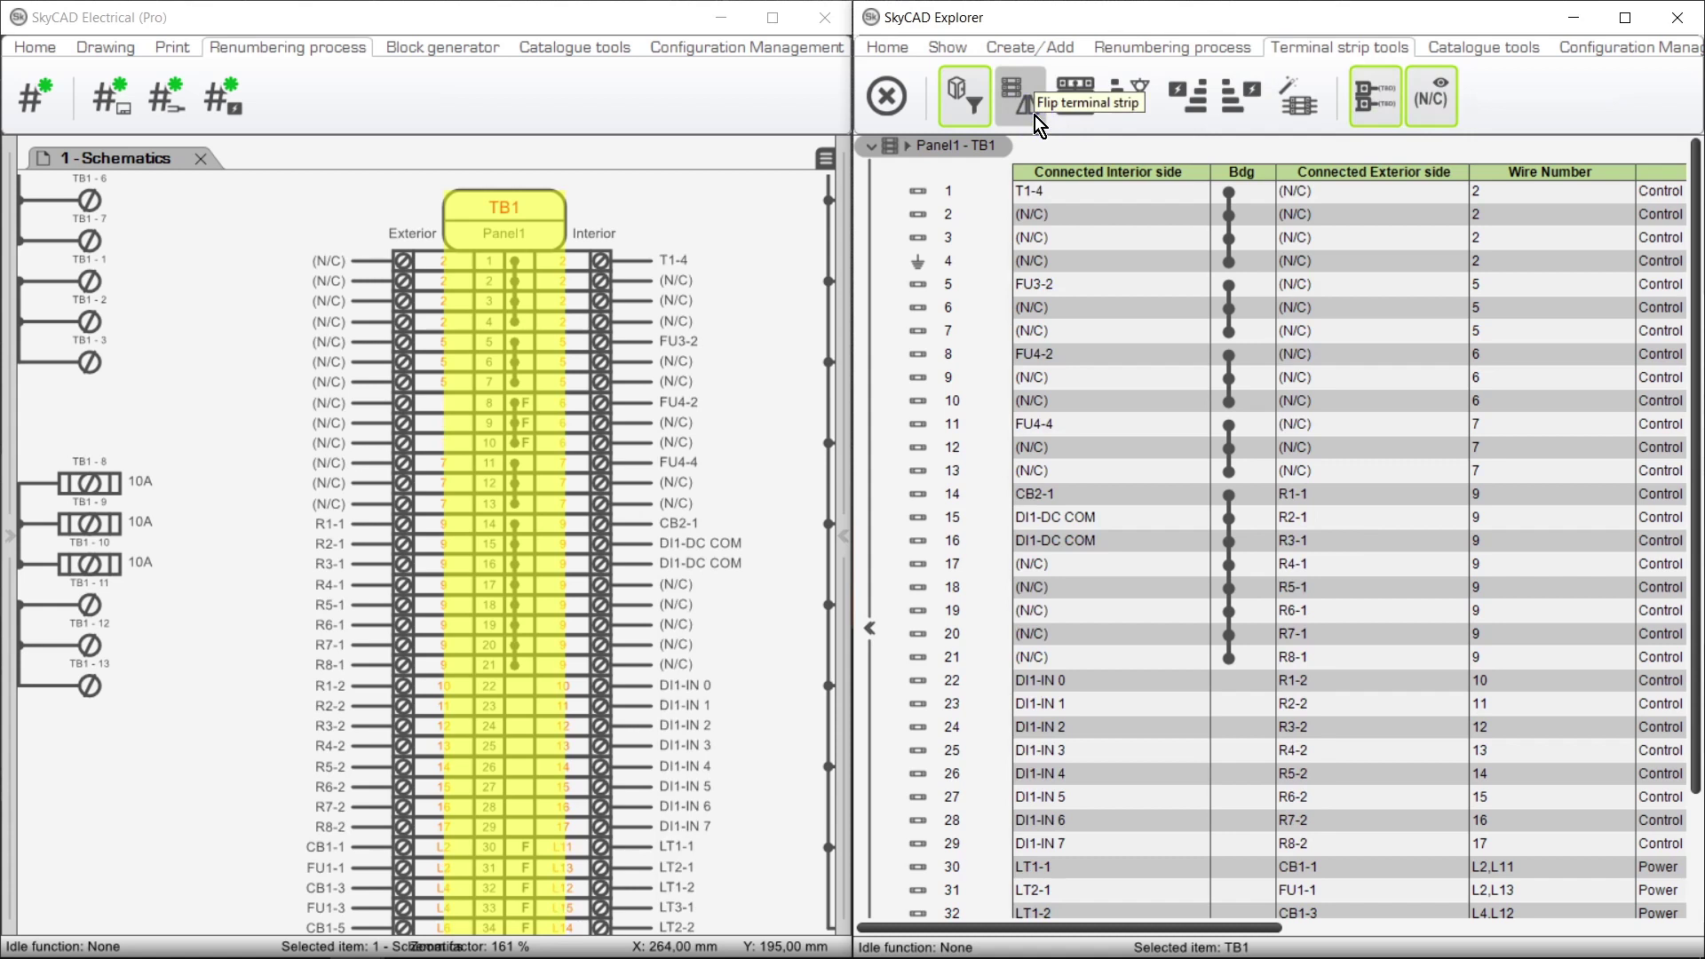
left_click(1035, 116)
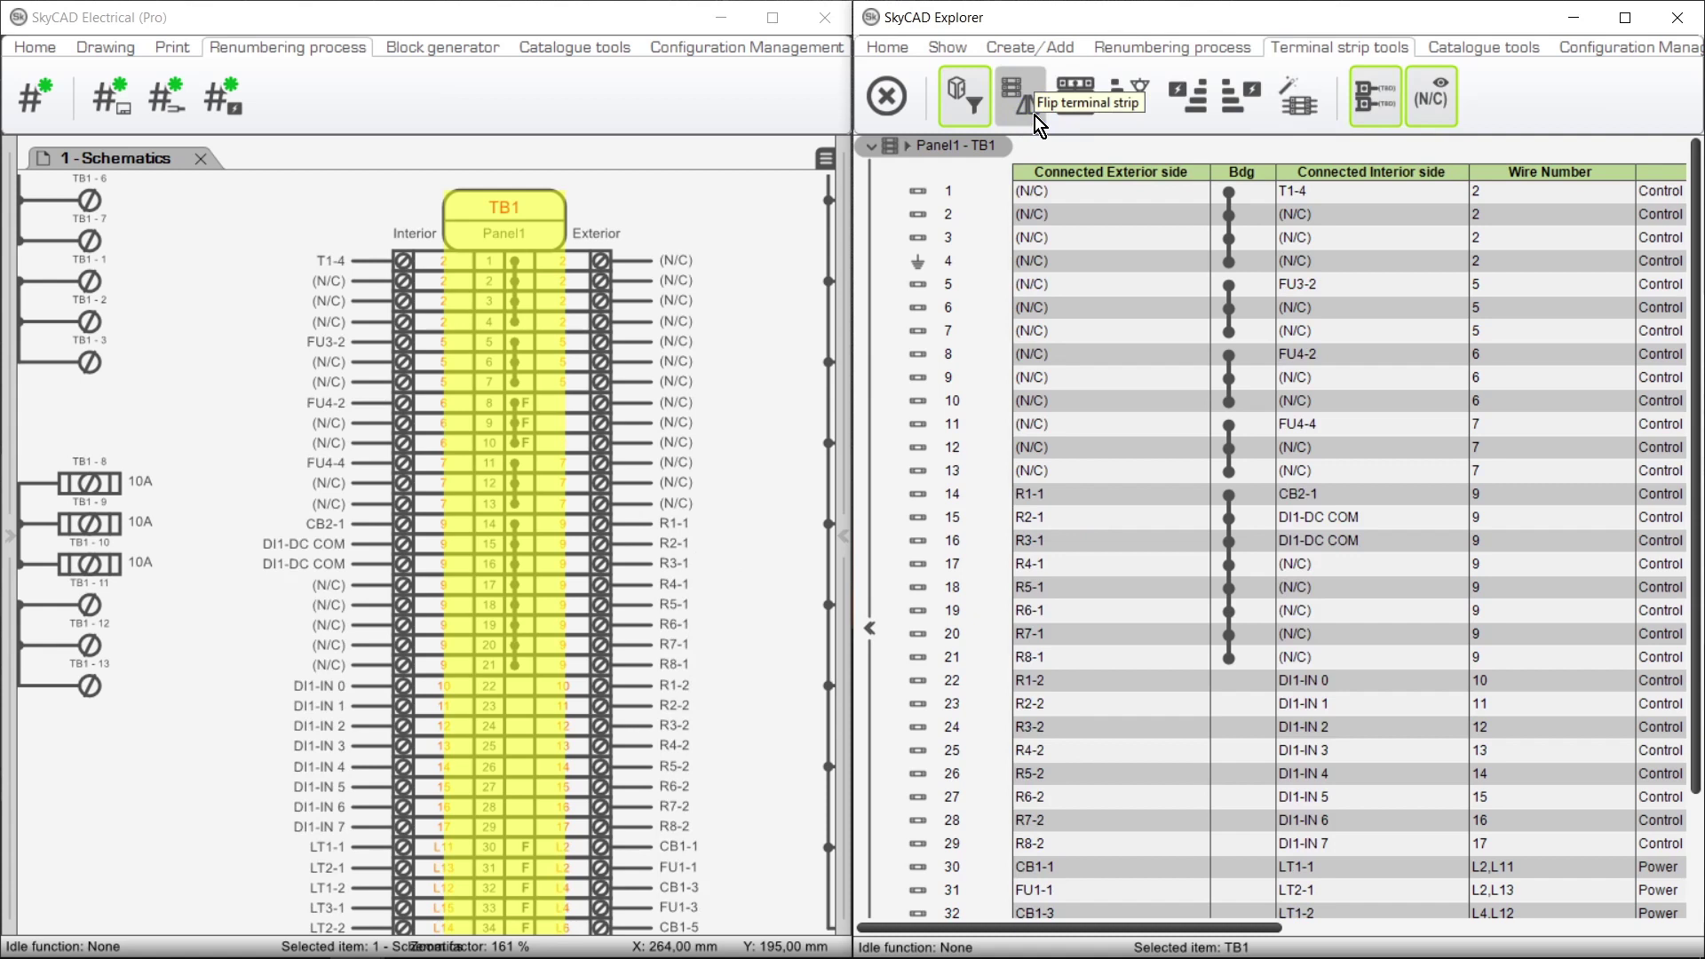
Step: Flip TB1 terminals 30–35 so LT1-1 to LT3-2 sit exterior, then resolve their connectivity
middle_click_drag(110, 837, 1085, 517)
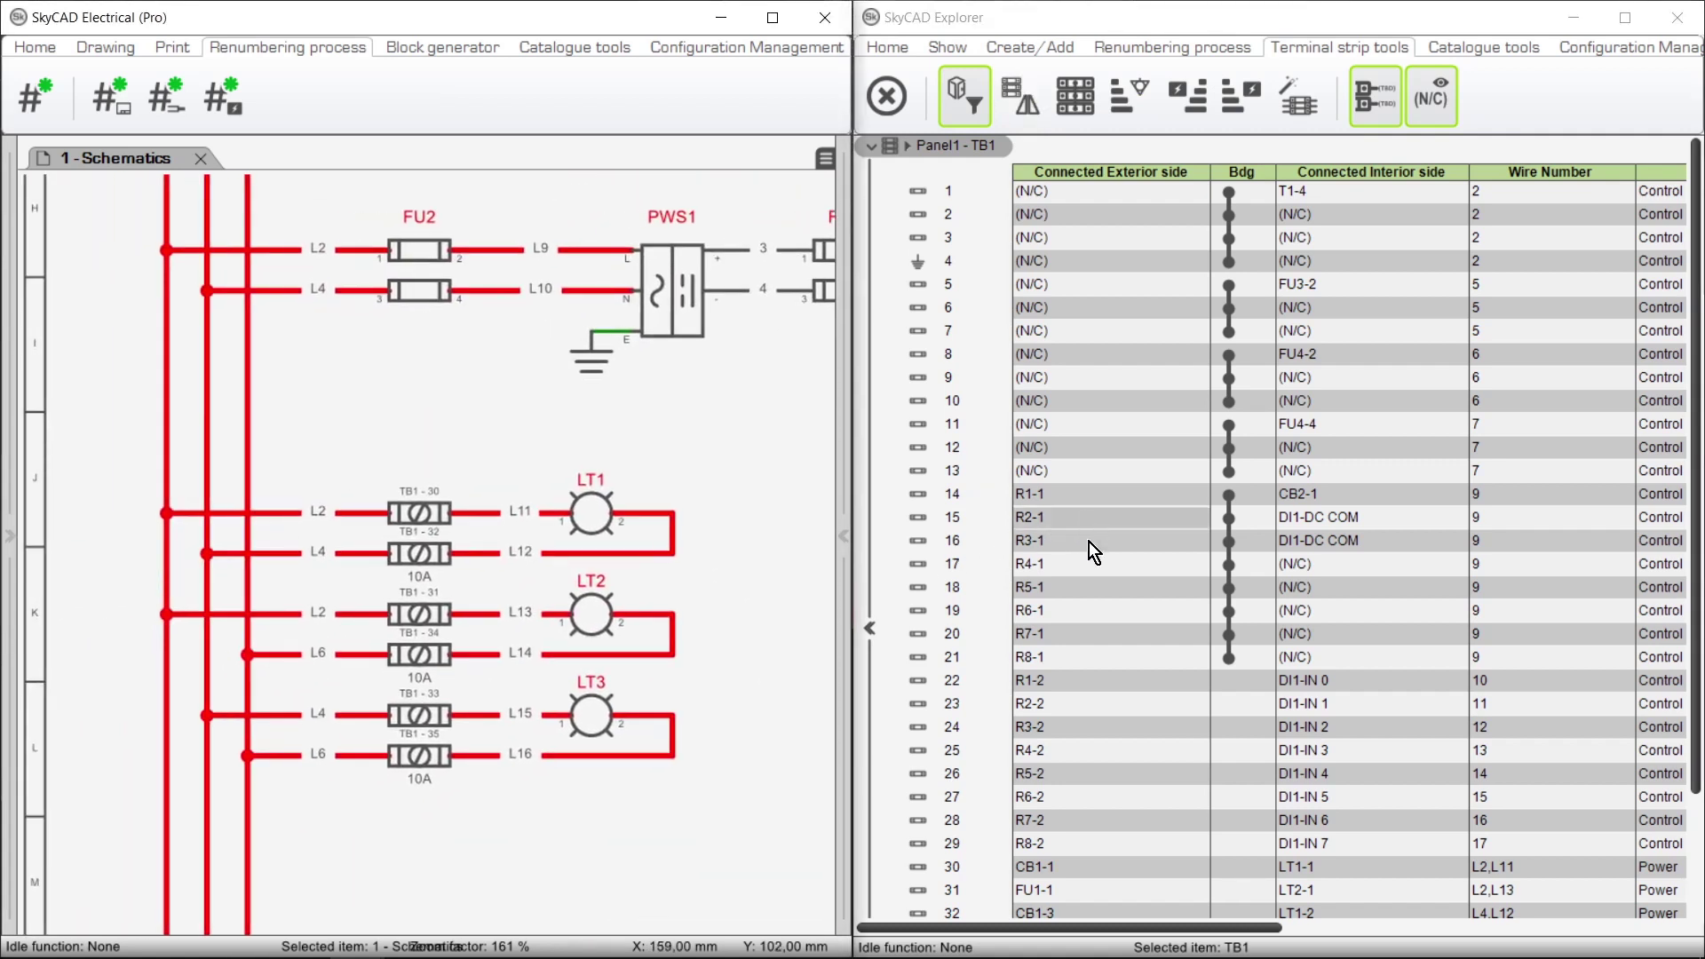
scroll(969, 773, "down", 3)
left_click(974, 678)
left_click(968, 797, "shift")
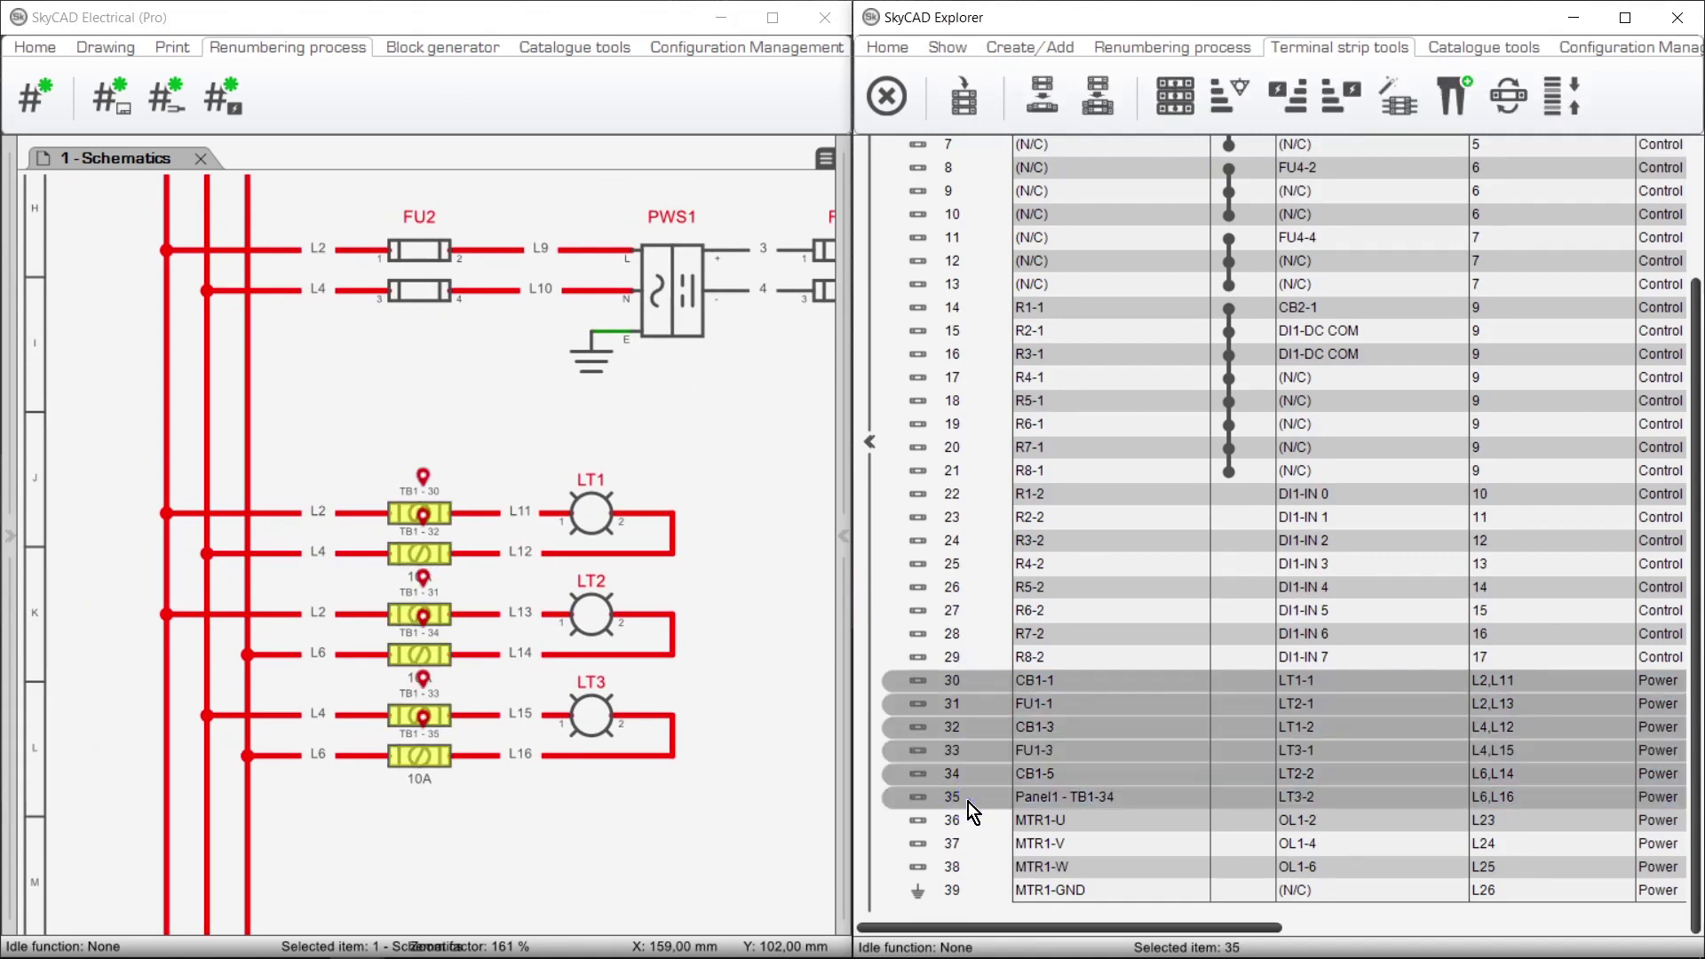
middle_click_drag(750, 716, 4, 689)
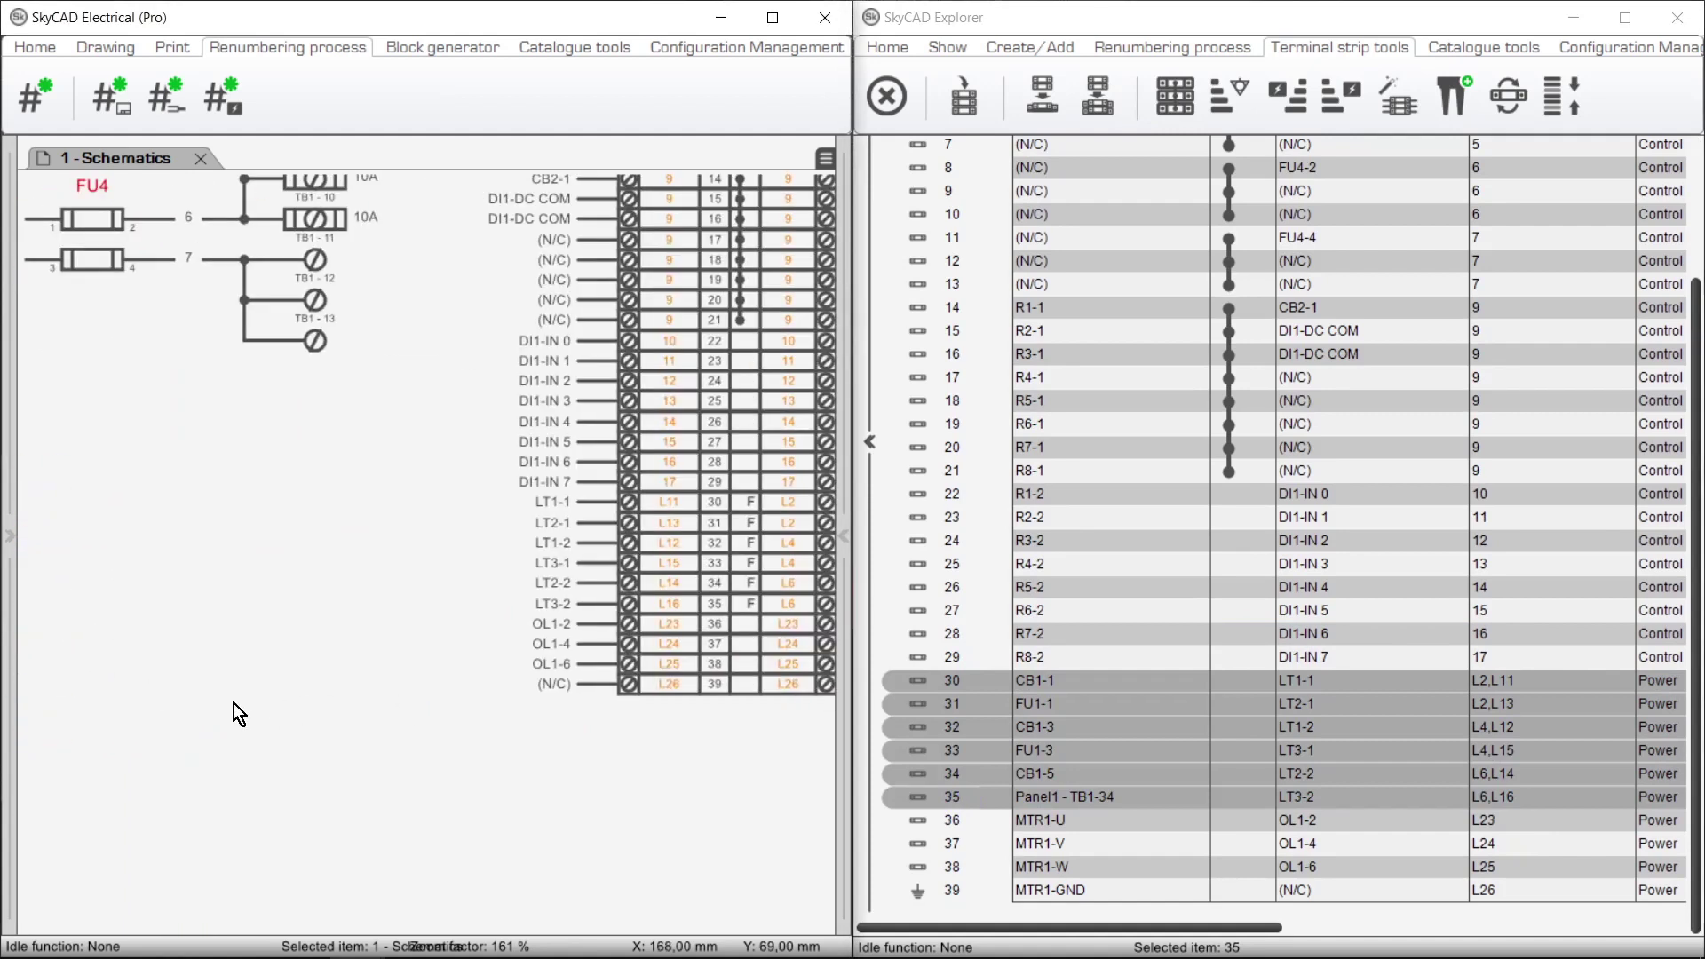
middle_click_drag(209, 707, 88, 723)
scroll(407, 609, "up", 4)
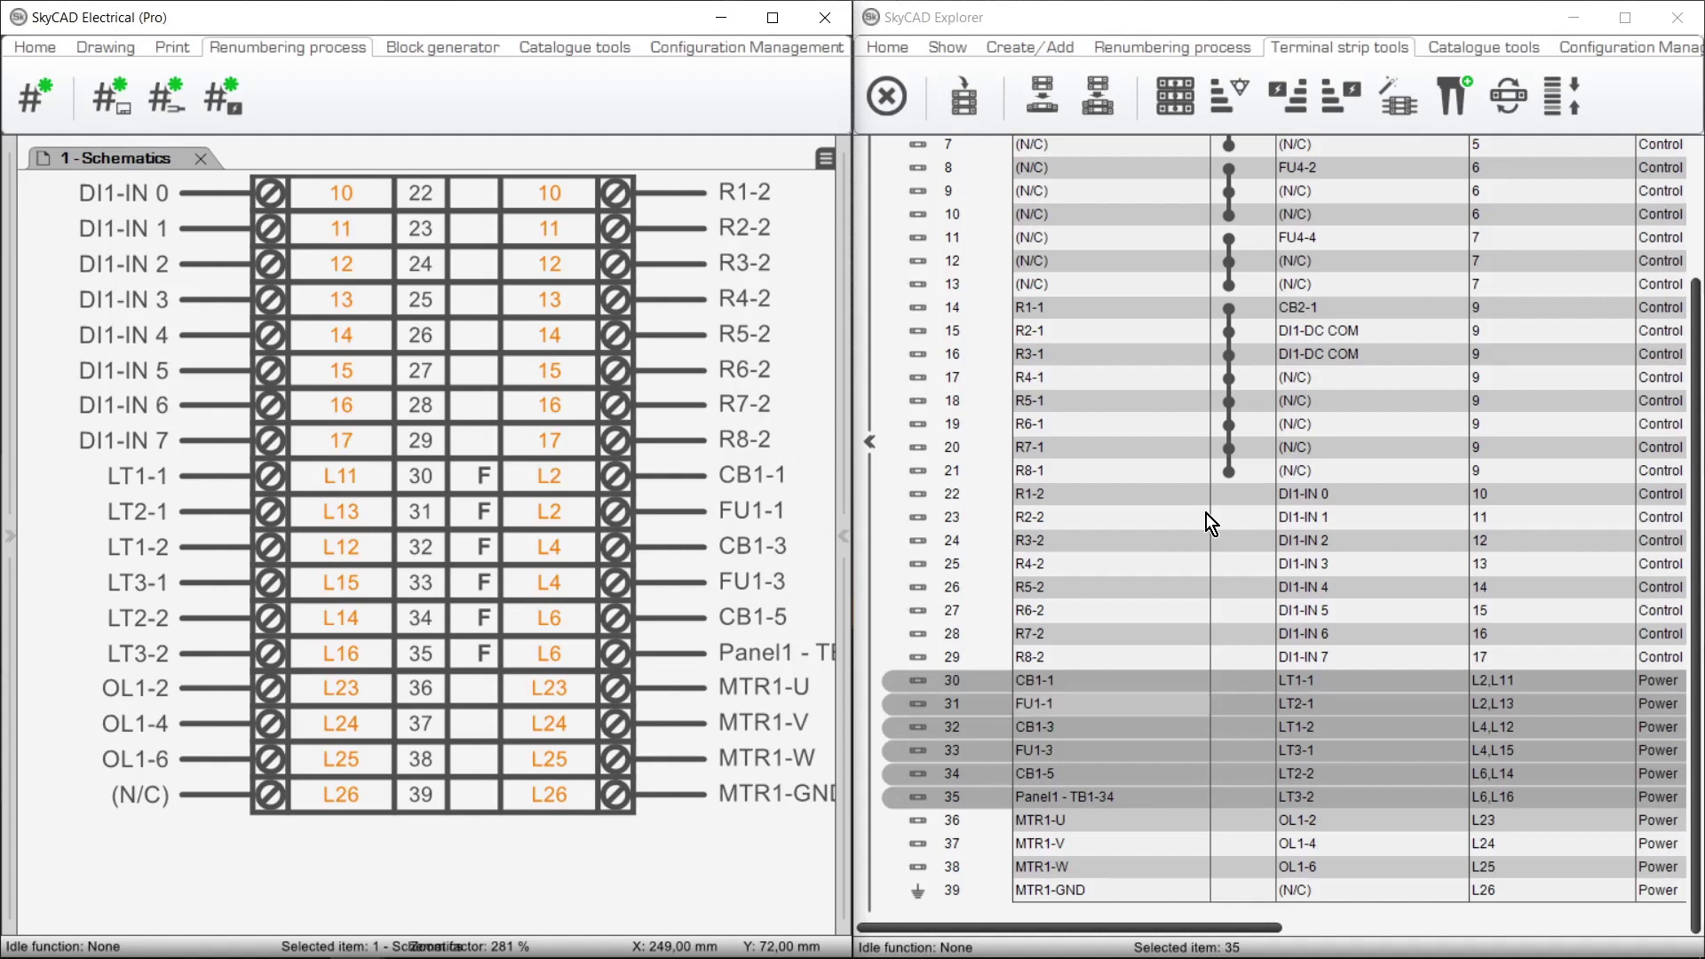
left_click(1502, 96)
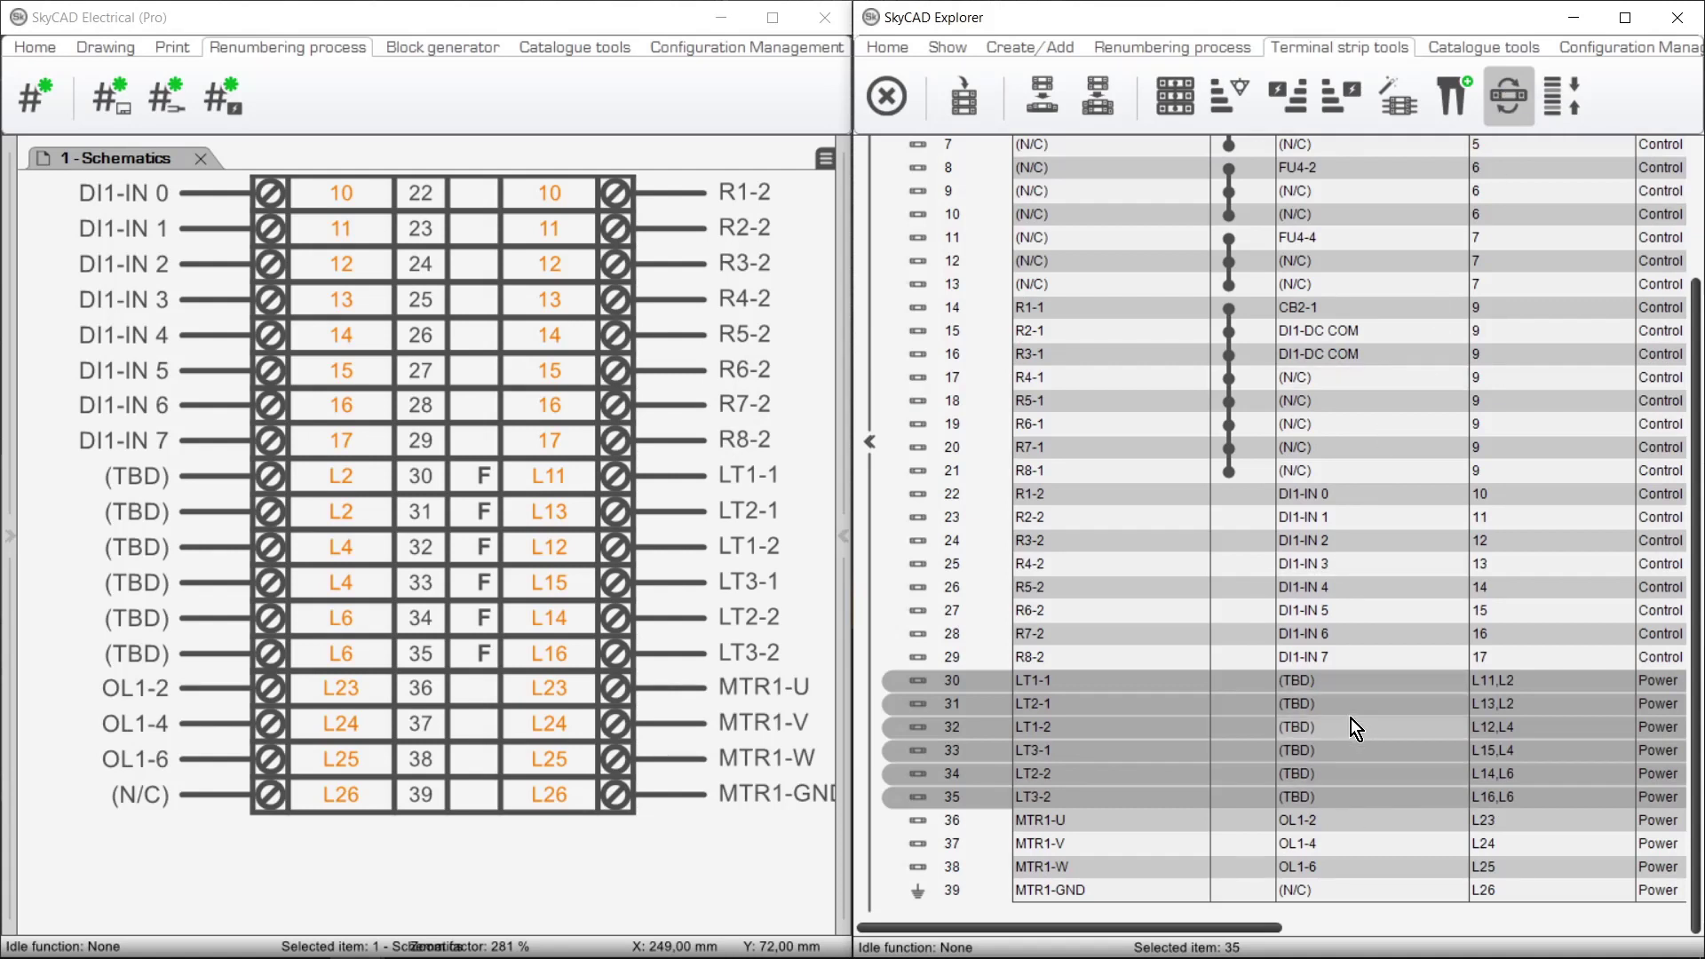
left_click(1399, 113)
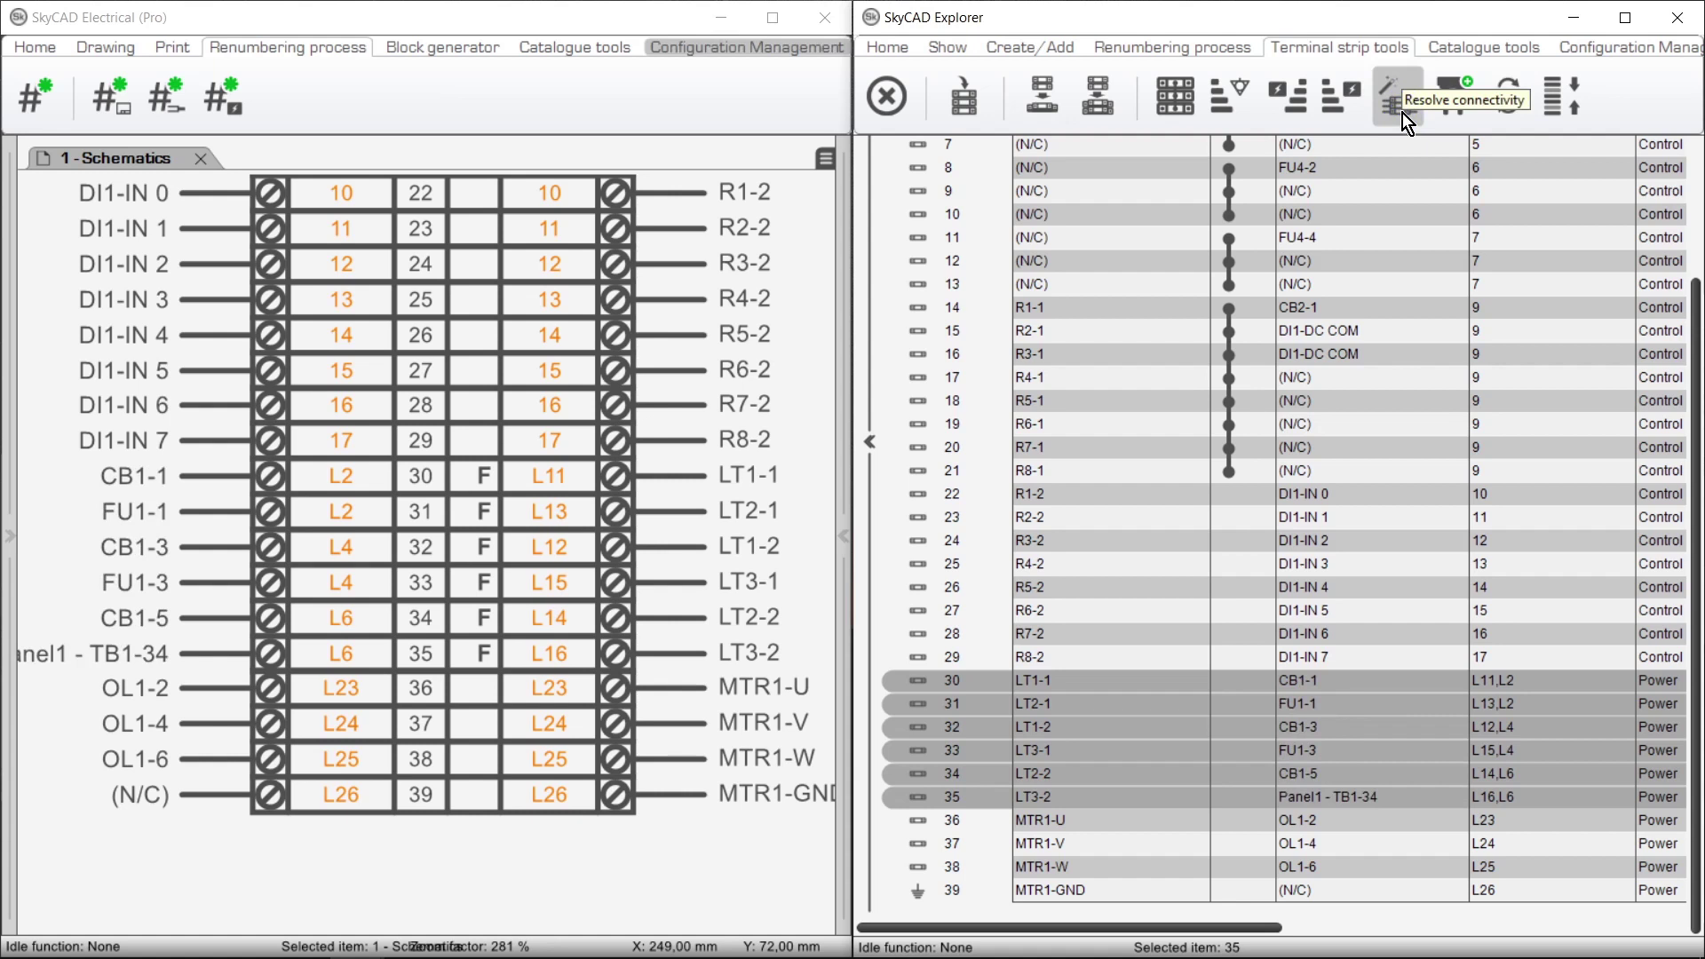
Step: Close the terminal strip explorer, maximize the window, and close Example Project 1 without saving
left_click(1676, 17)
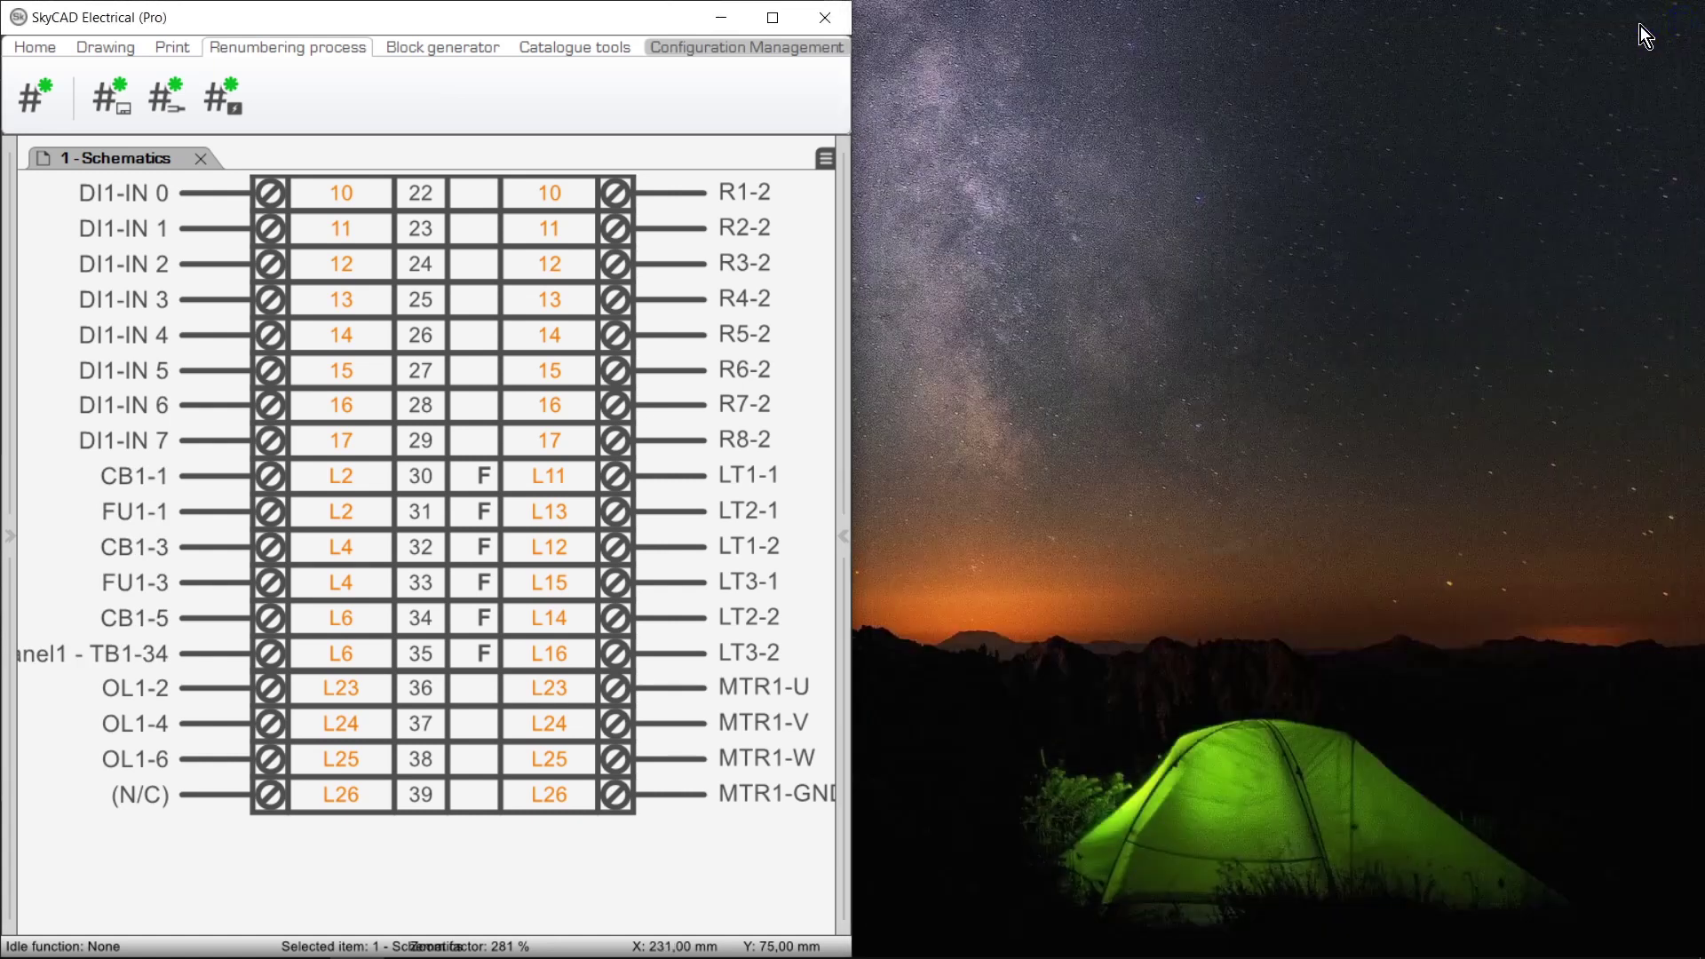
left_click(774, 18)
left_click(10, 271)
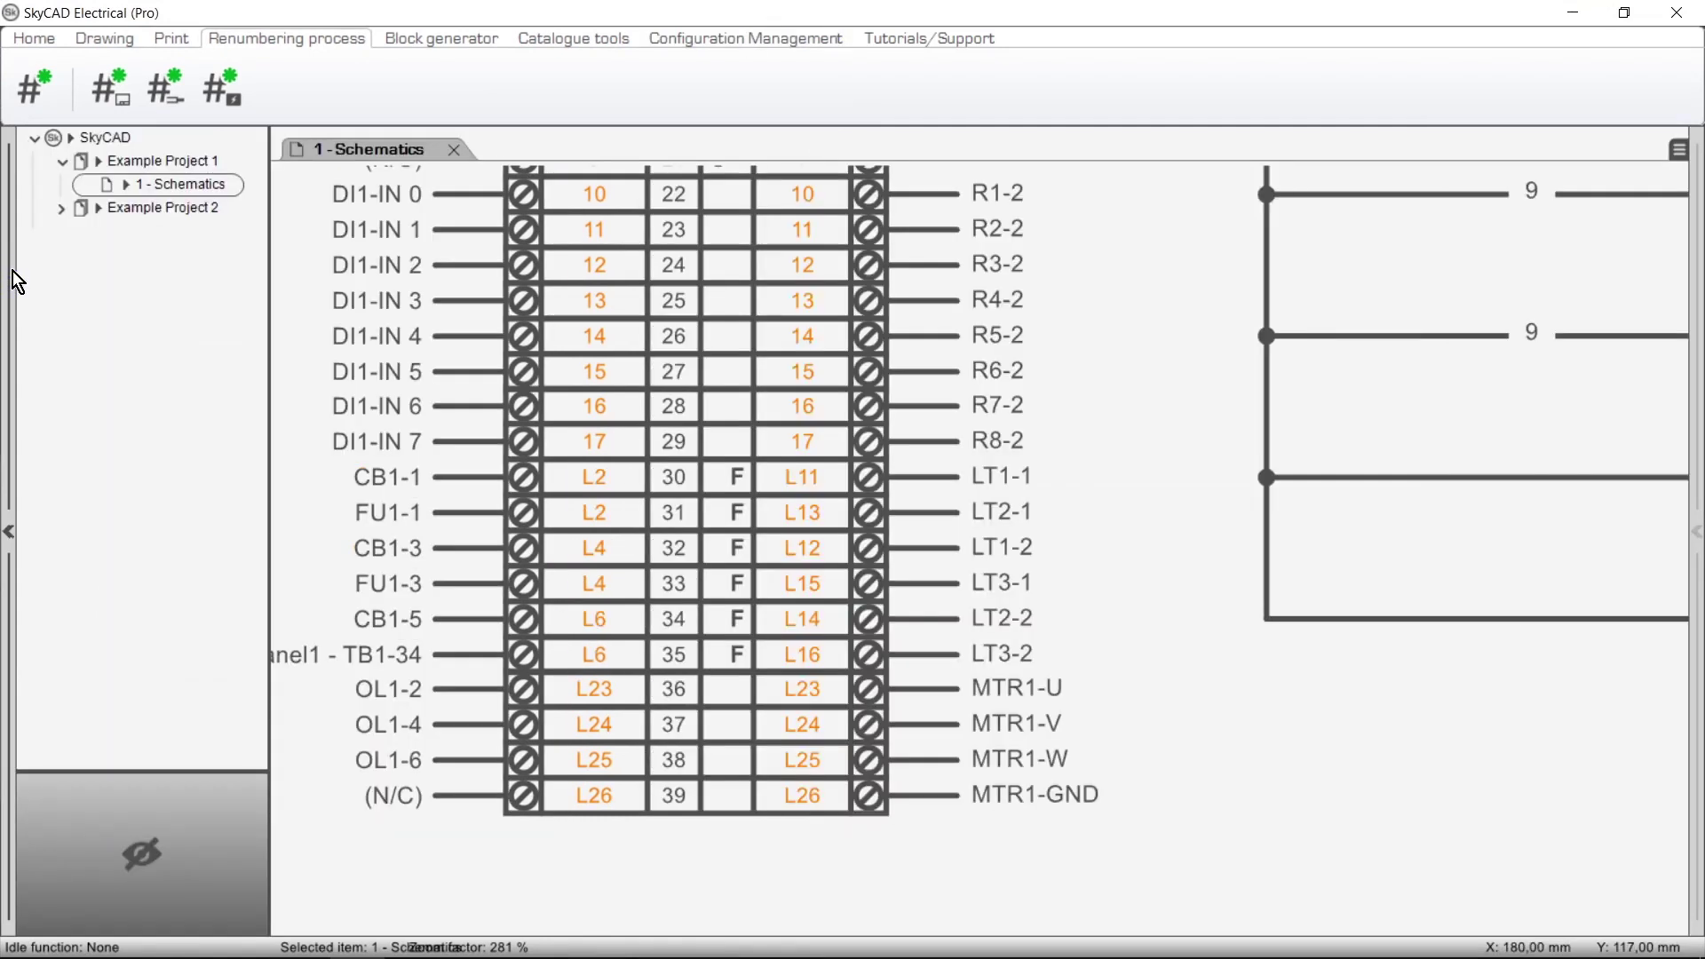
left_click(207, 160)
left_click(33, 39)
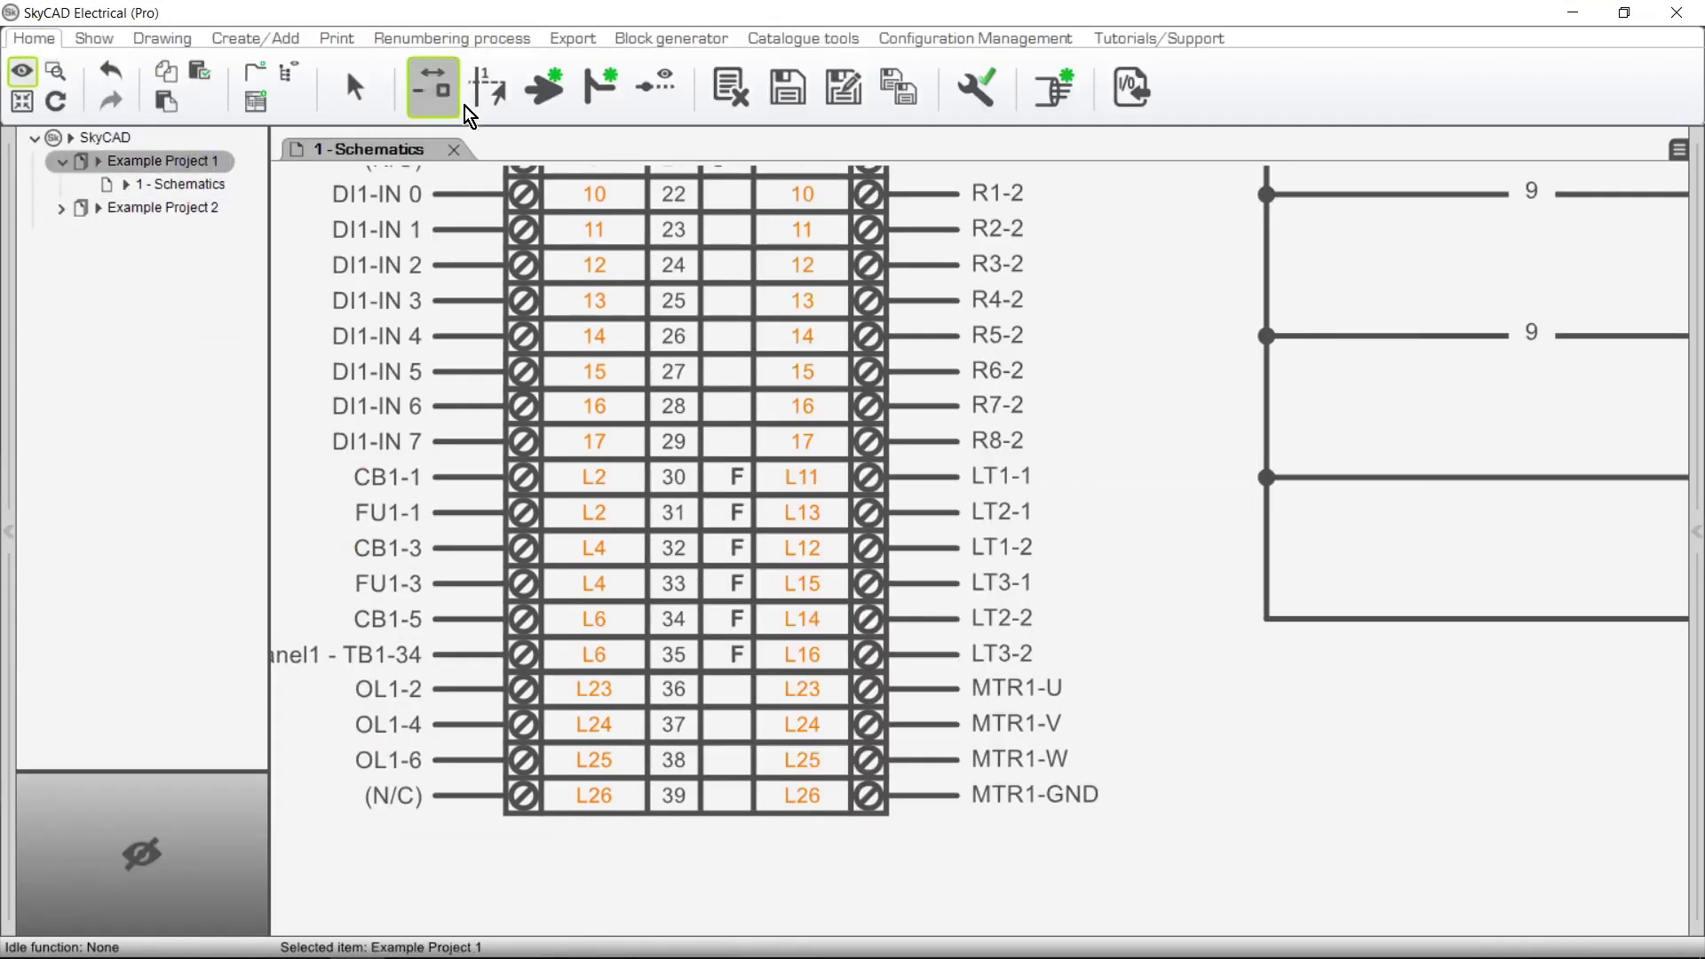
left_click(728, 88)
left_click(1003, 569)
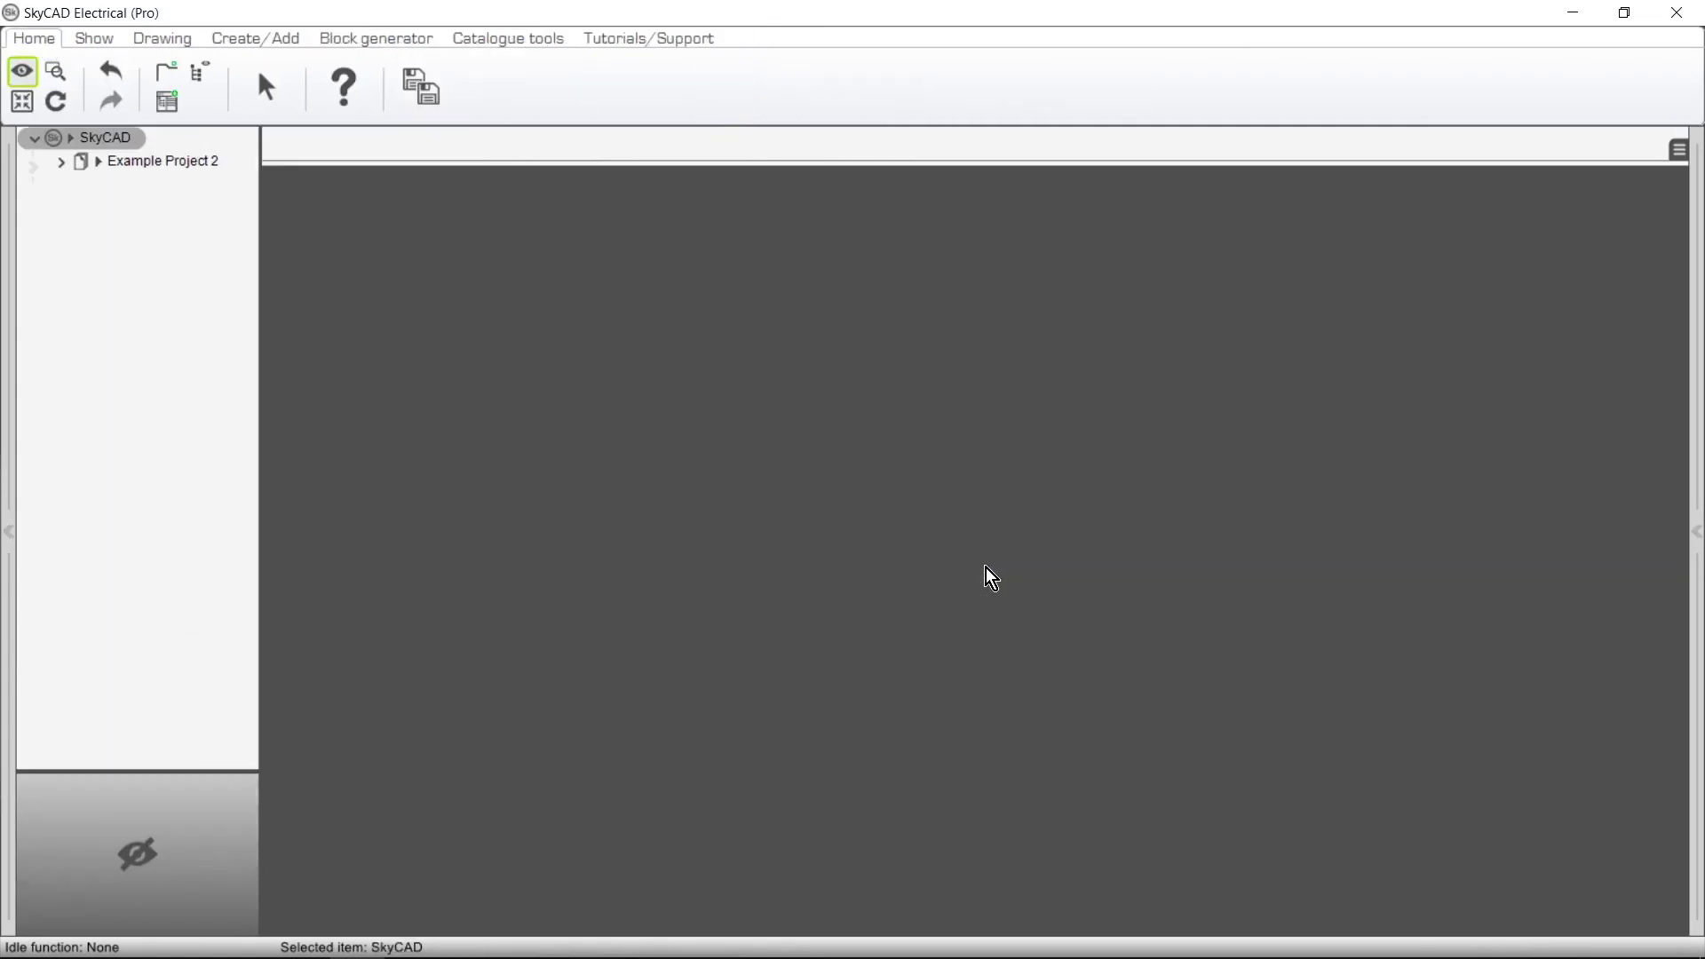
Step: Open Example Project 2's 1 - Schematics sheet and its TB1 terminal table
left_click(62, 161)
double_click(182, 187)
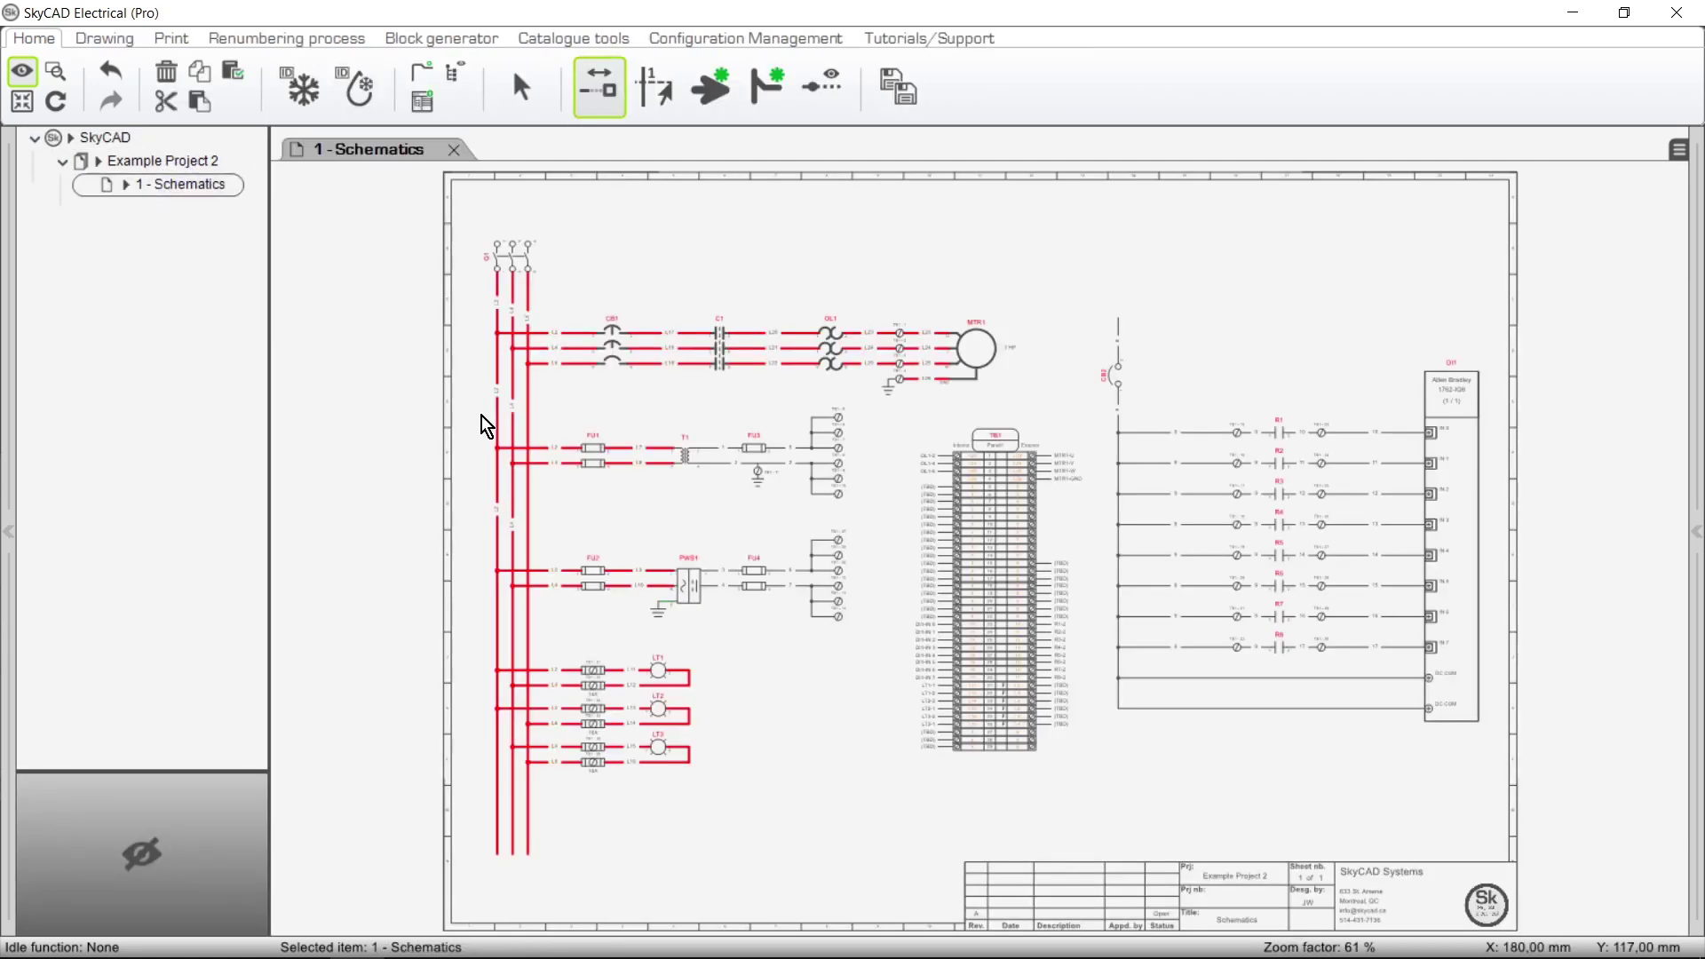
double_click(999, 543)
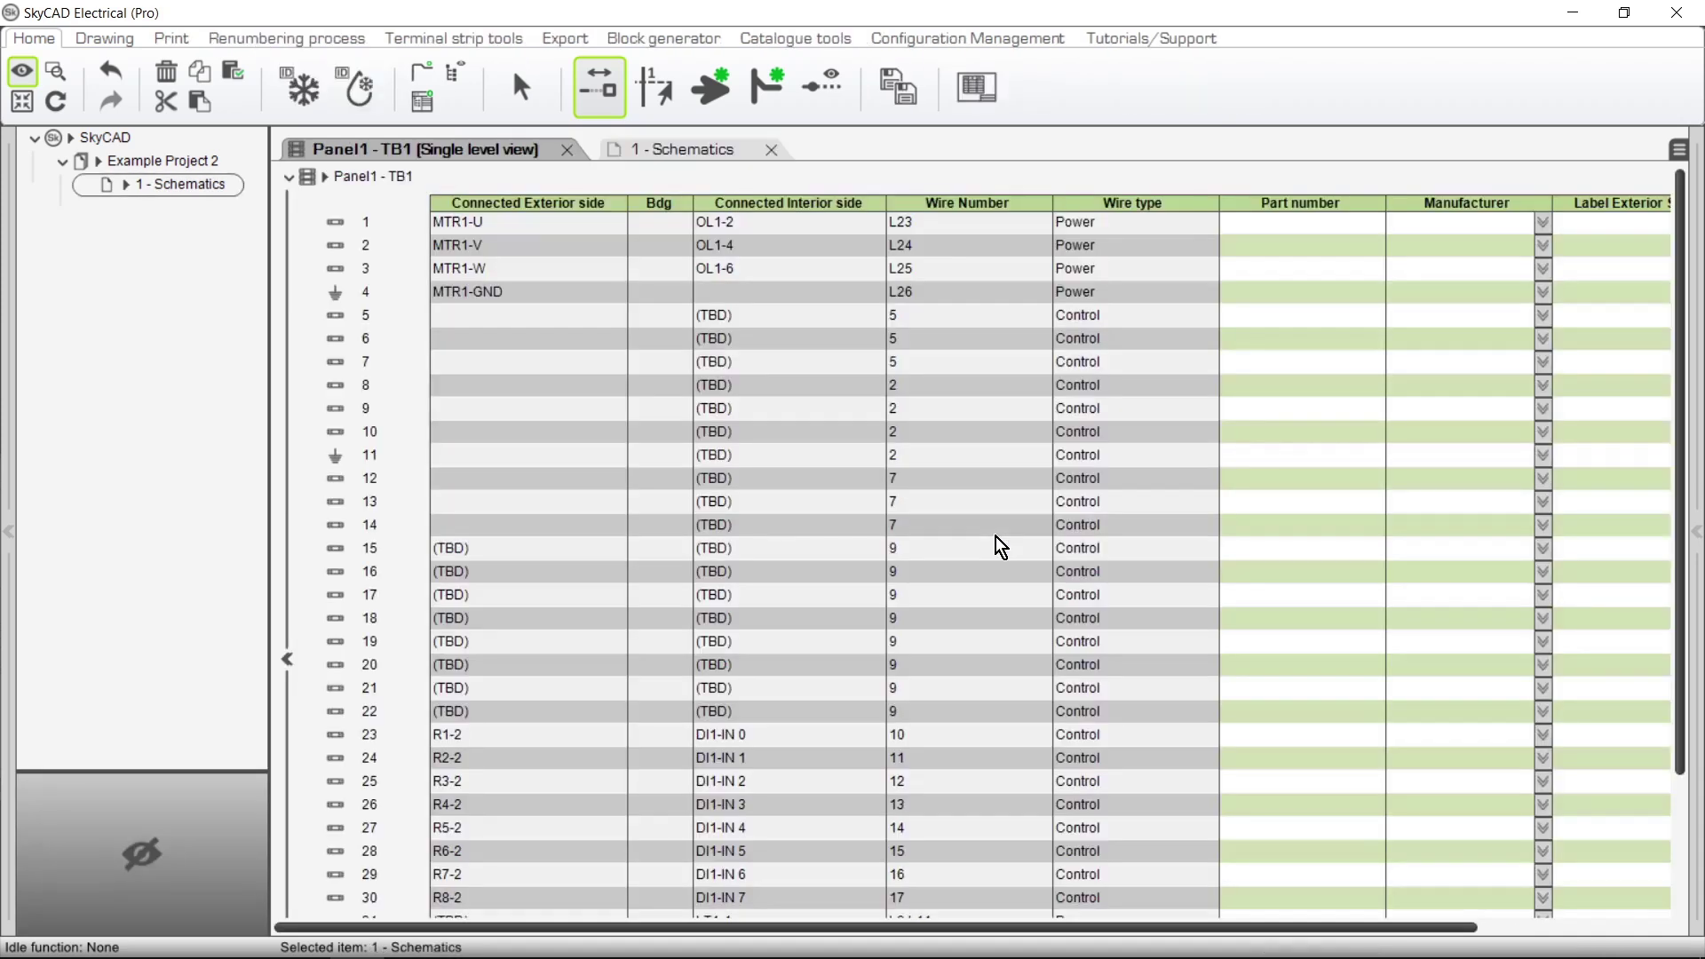
Step: Sort Panel1 - TB1 by wire number, bridge same-wire terminals, and resolve its connections
left_click(396, 184)
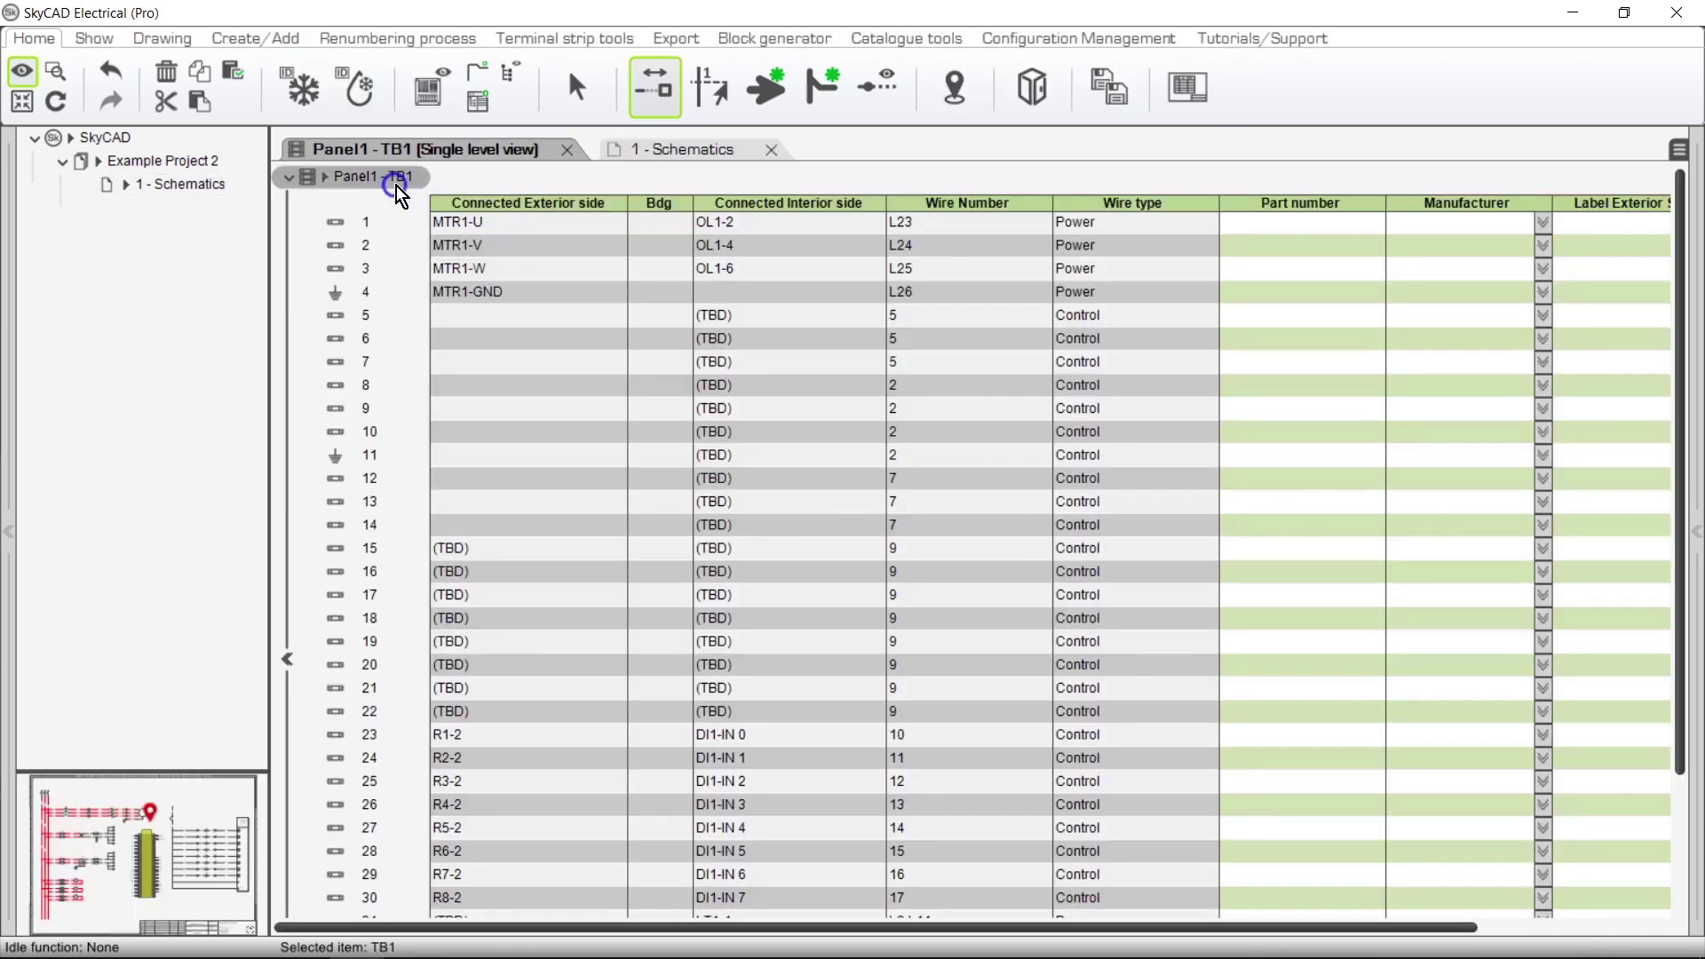
left_click(552, 39)
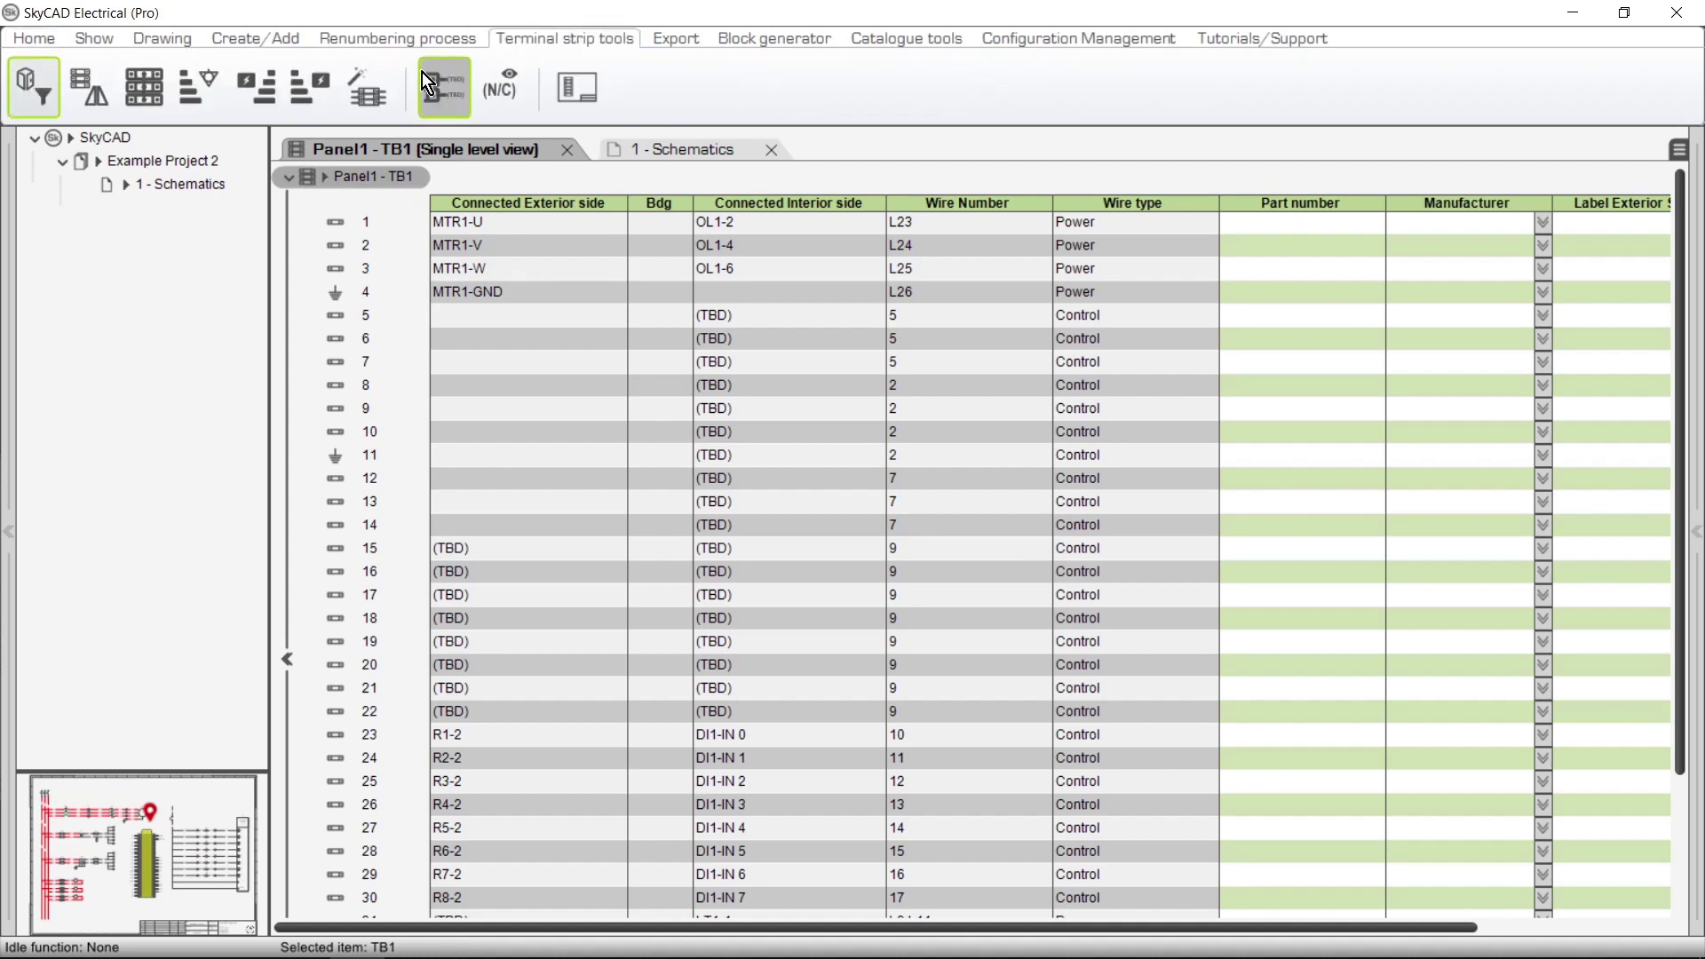
left_click(214, 102)
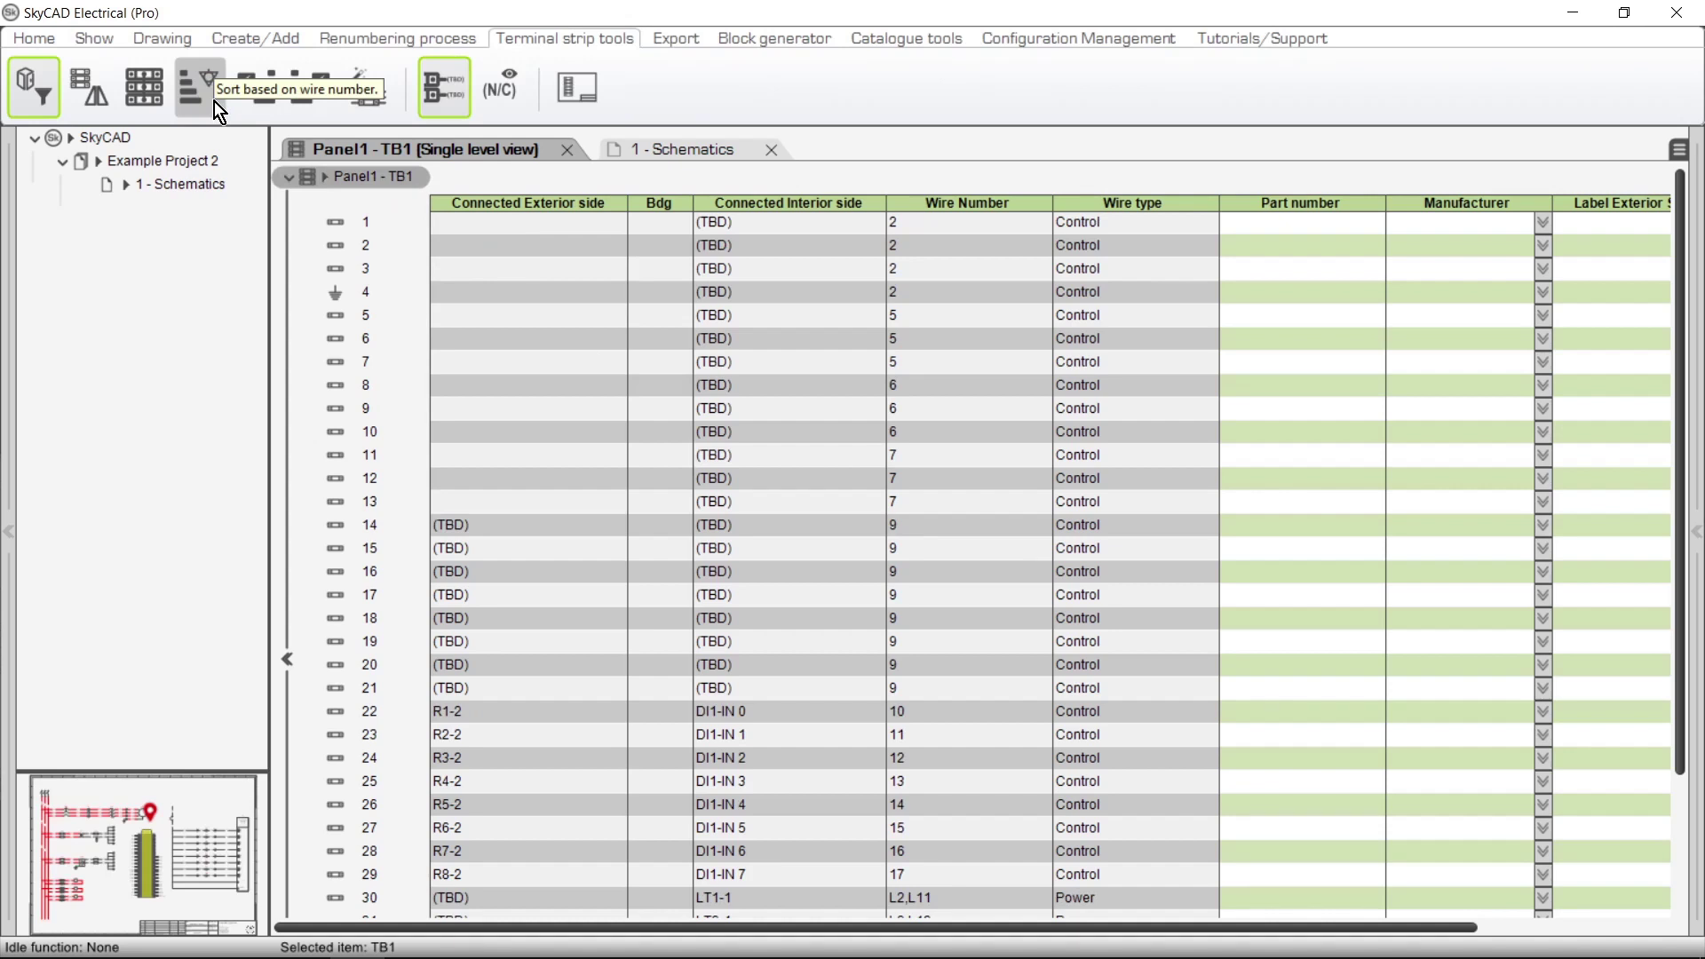
left_click(158, 94)
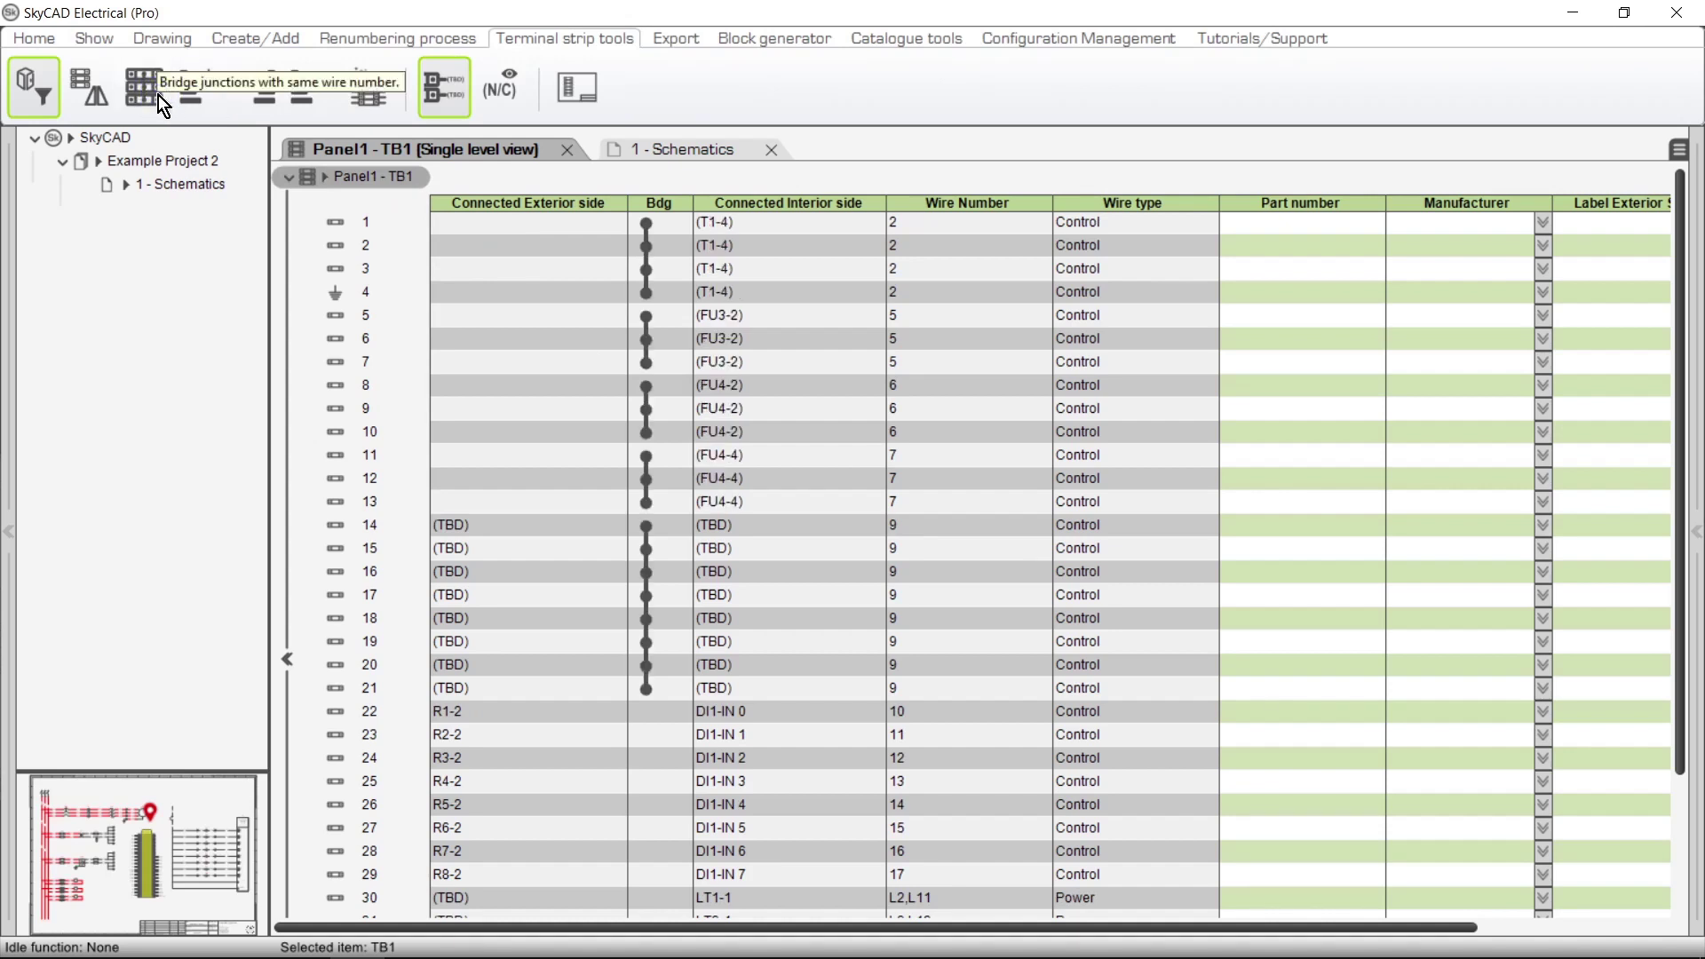
left_click(377, 95)
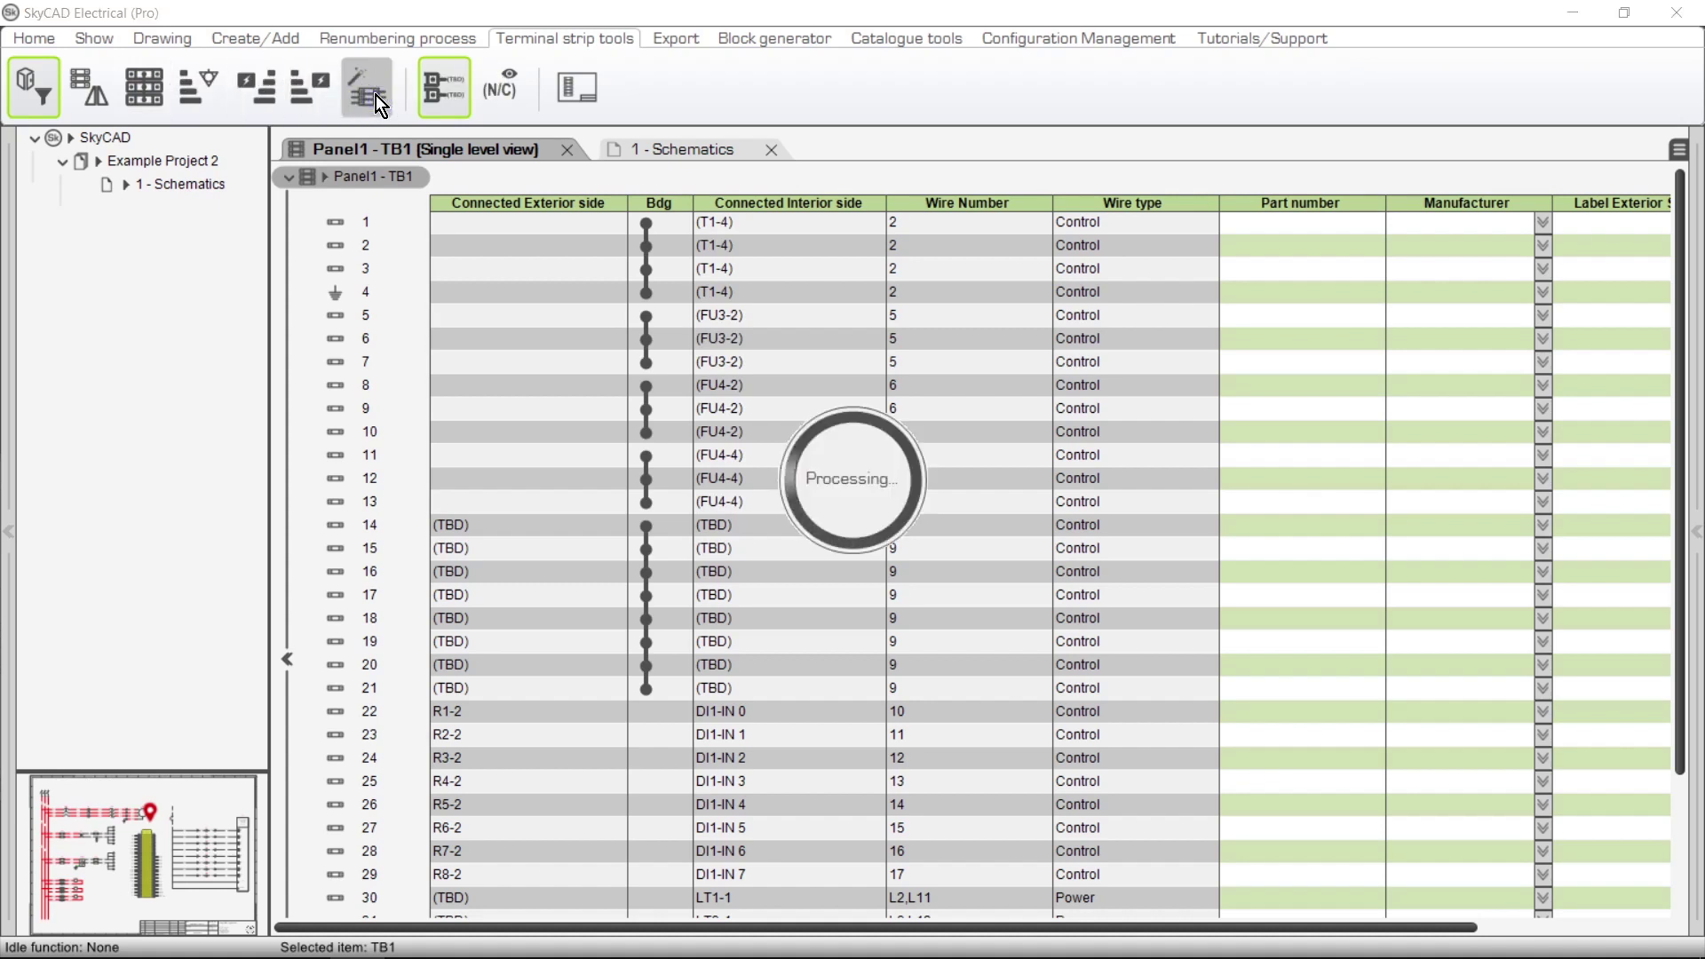
left_click(289, 41)
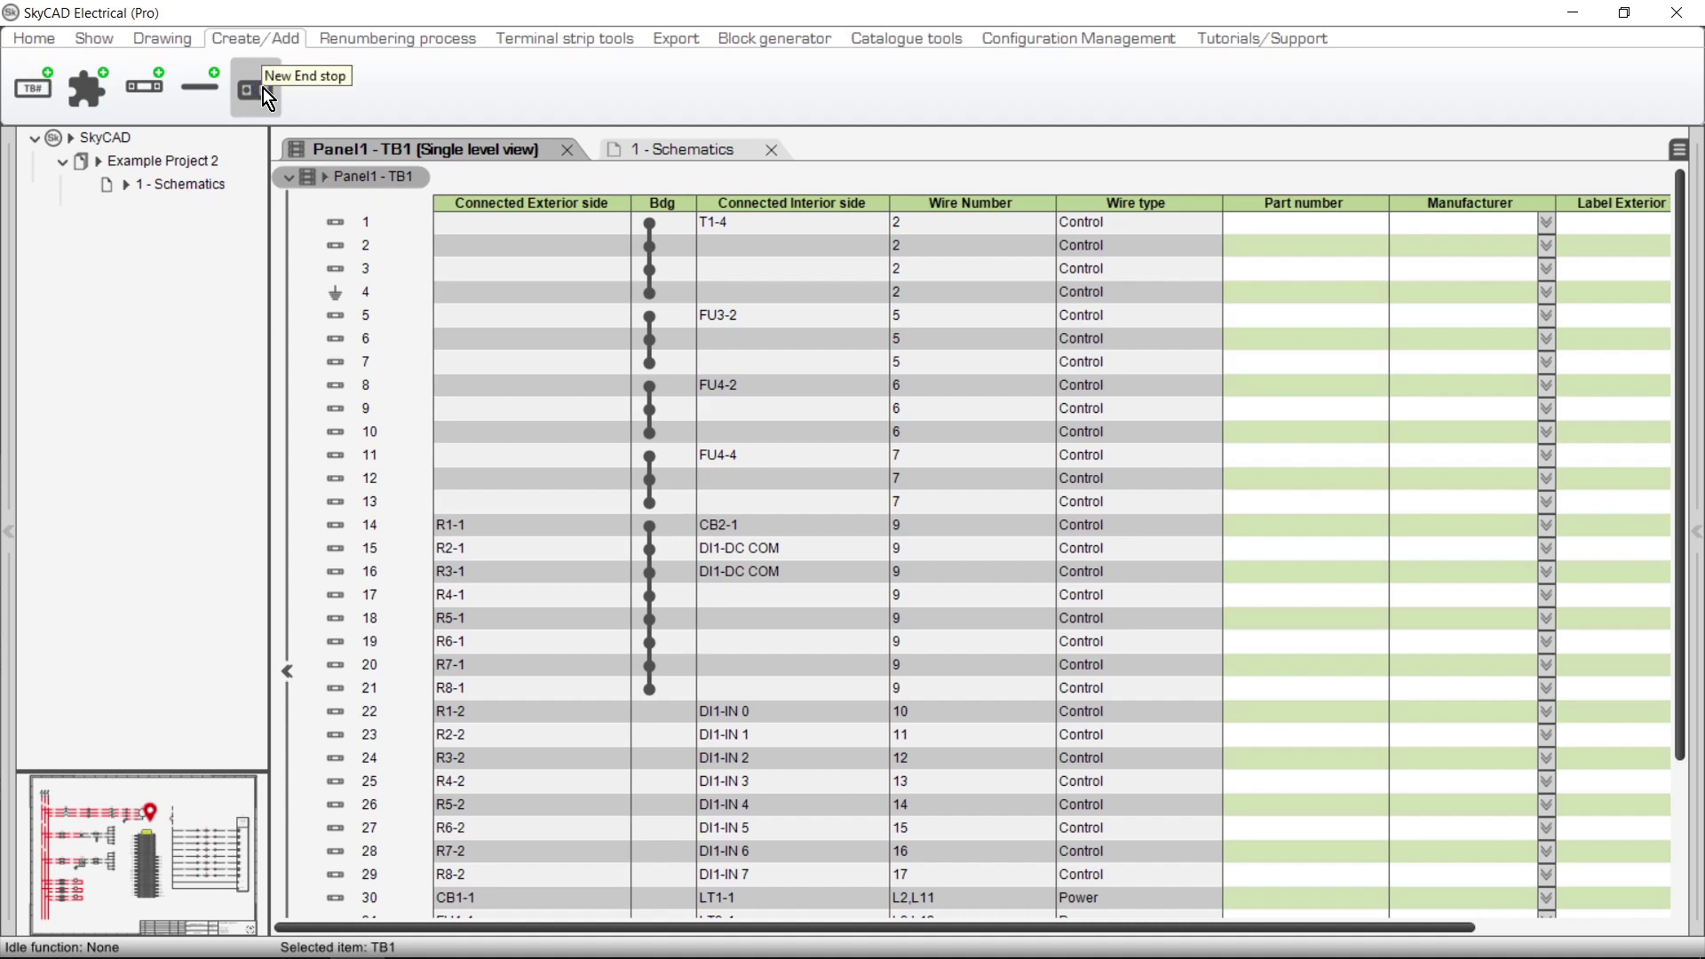
Step: Insert separators above TB1 terminals 5, 8, 11, 14 and 36, then return to the 1 - Schematics sheet
left_click(371, 316)
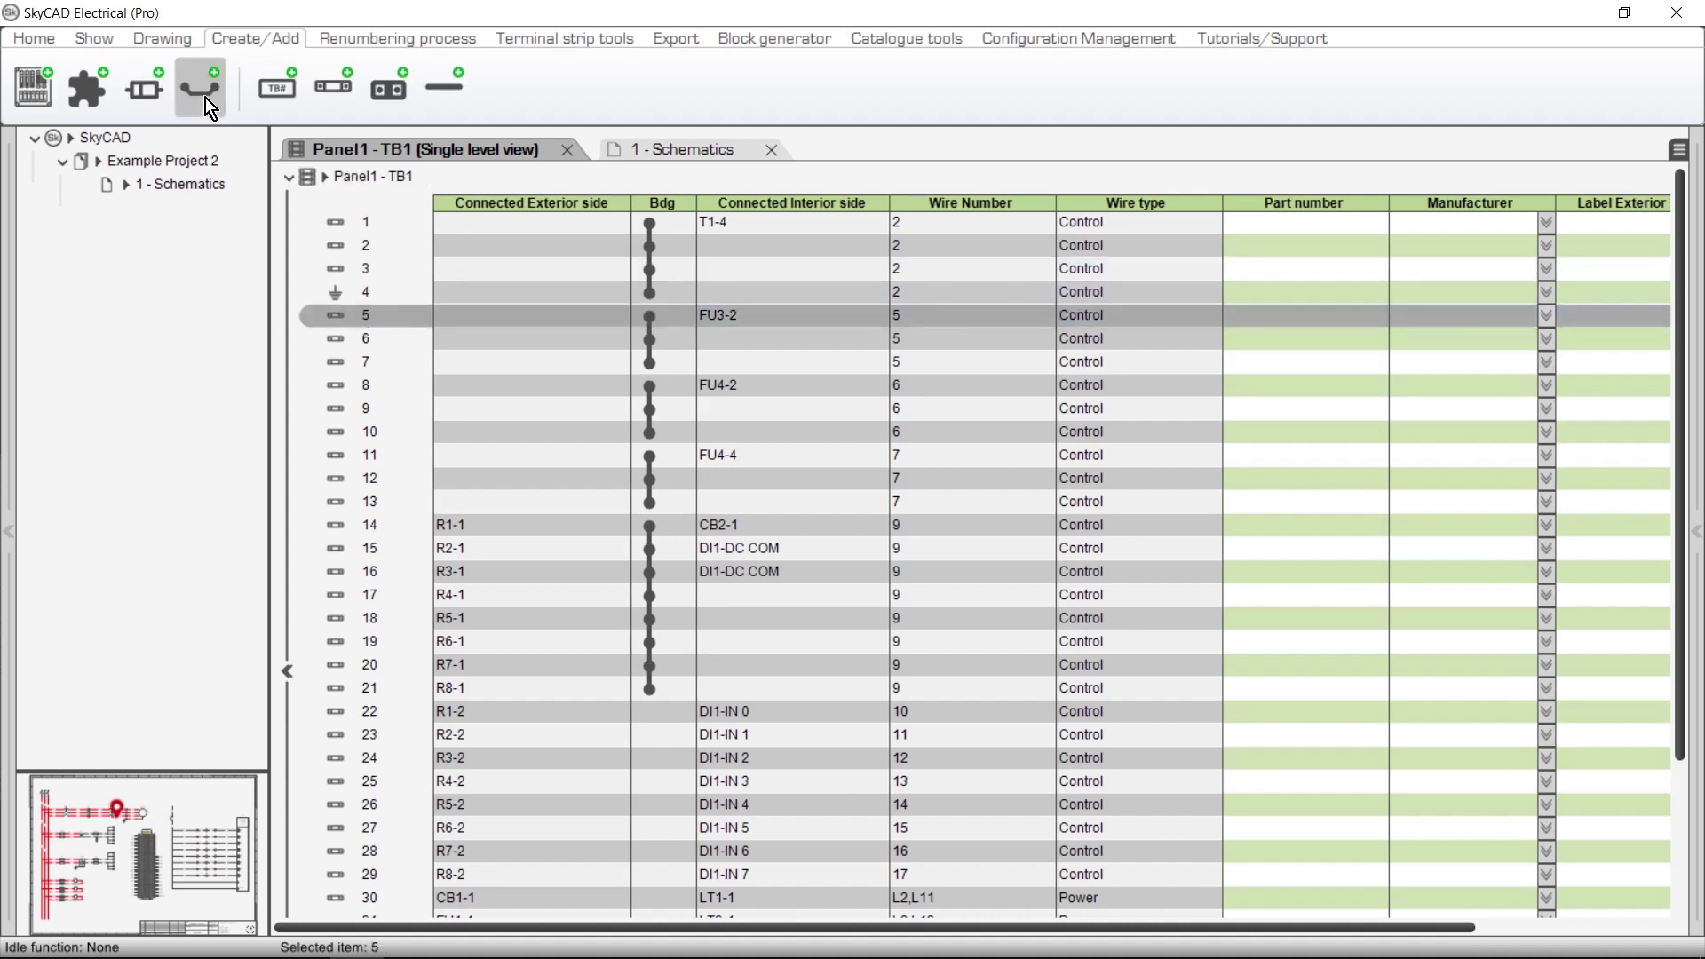
left_click(450, 97)
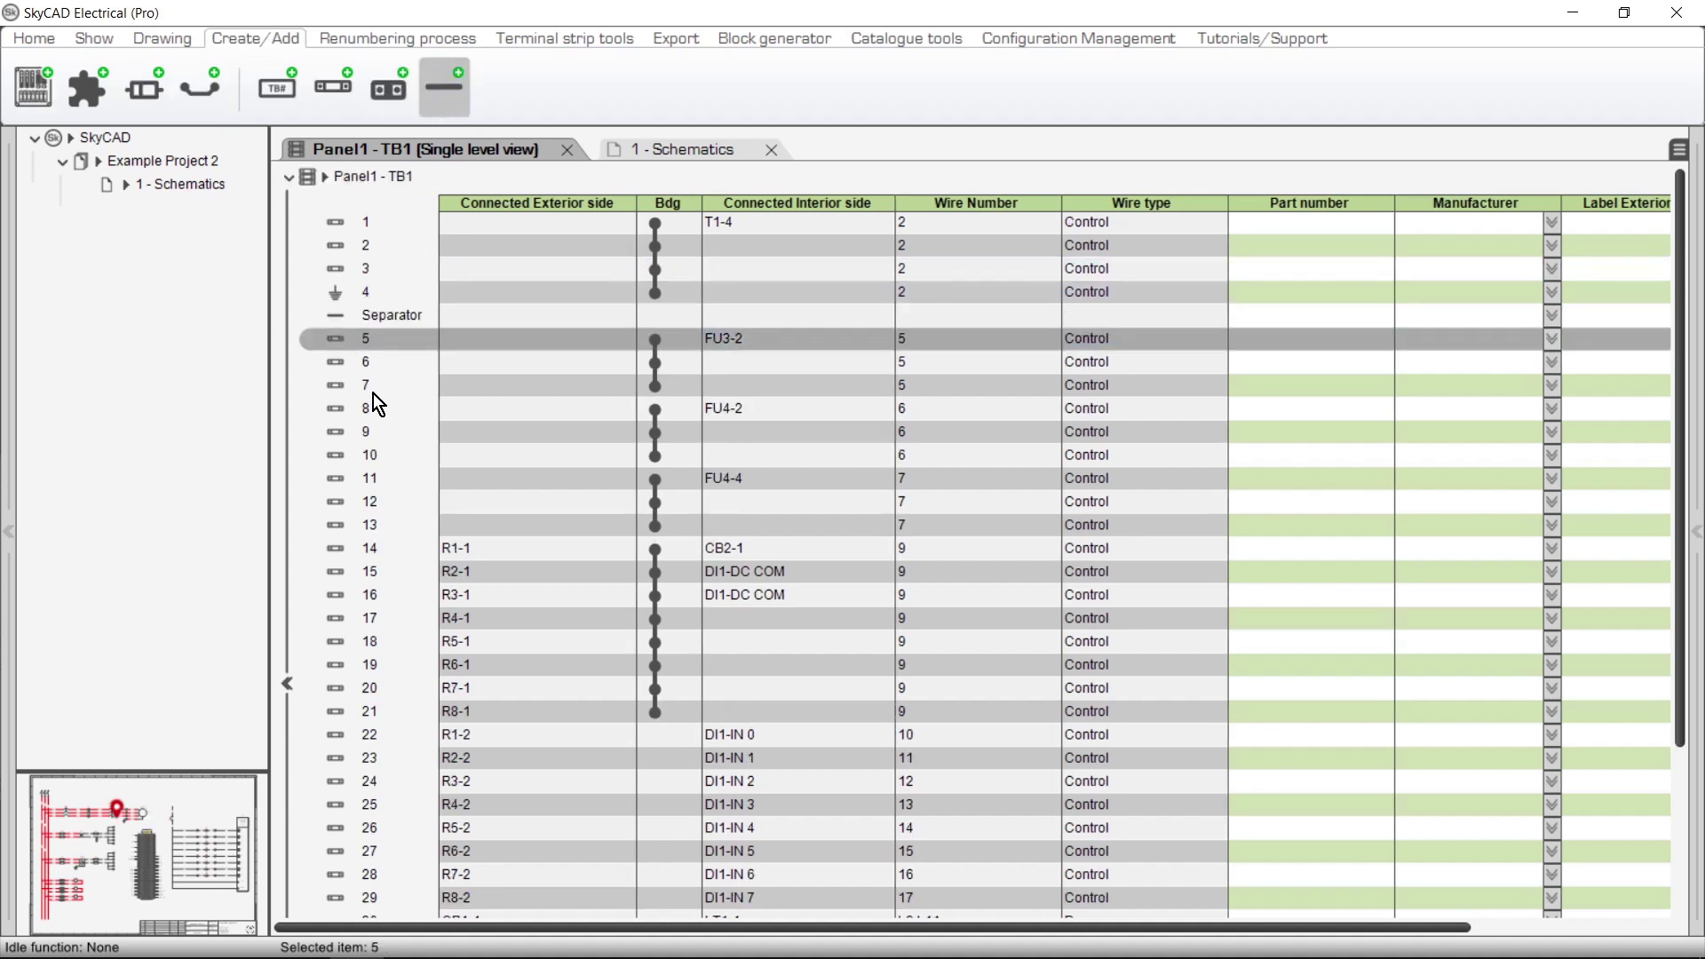
left_click(361, 414)
left_click(444, 87)
left_click(384, 503)
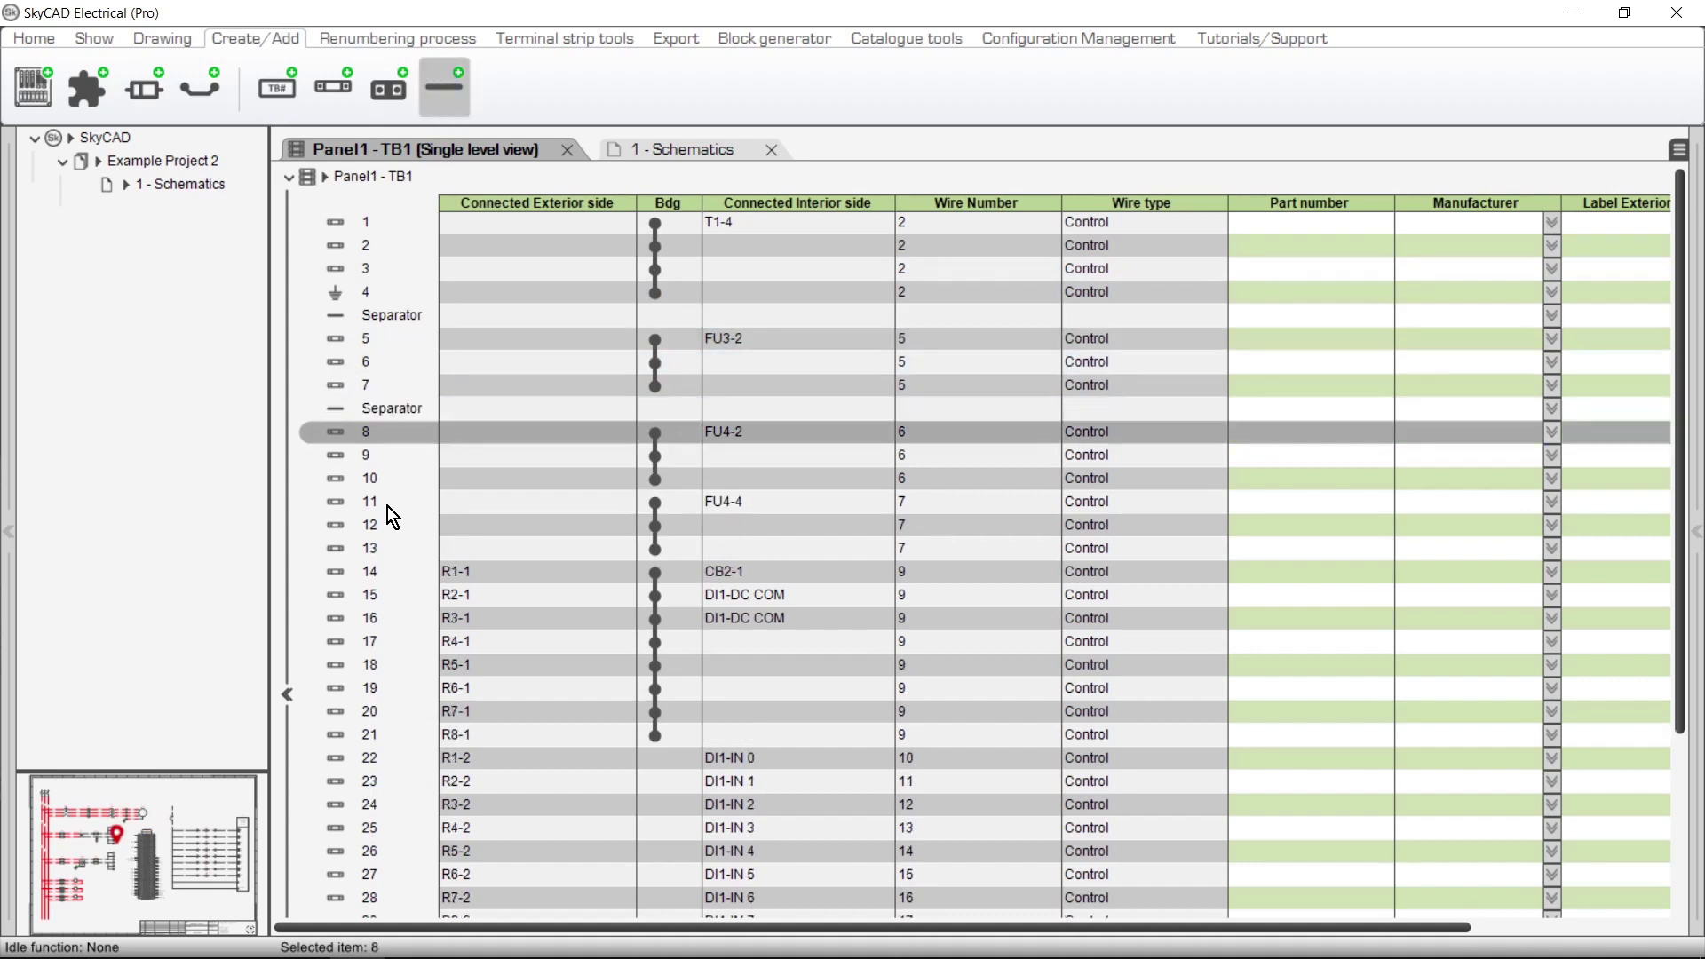
left_click(439, 111)
left_click(379, 595)
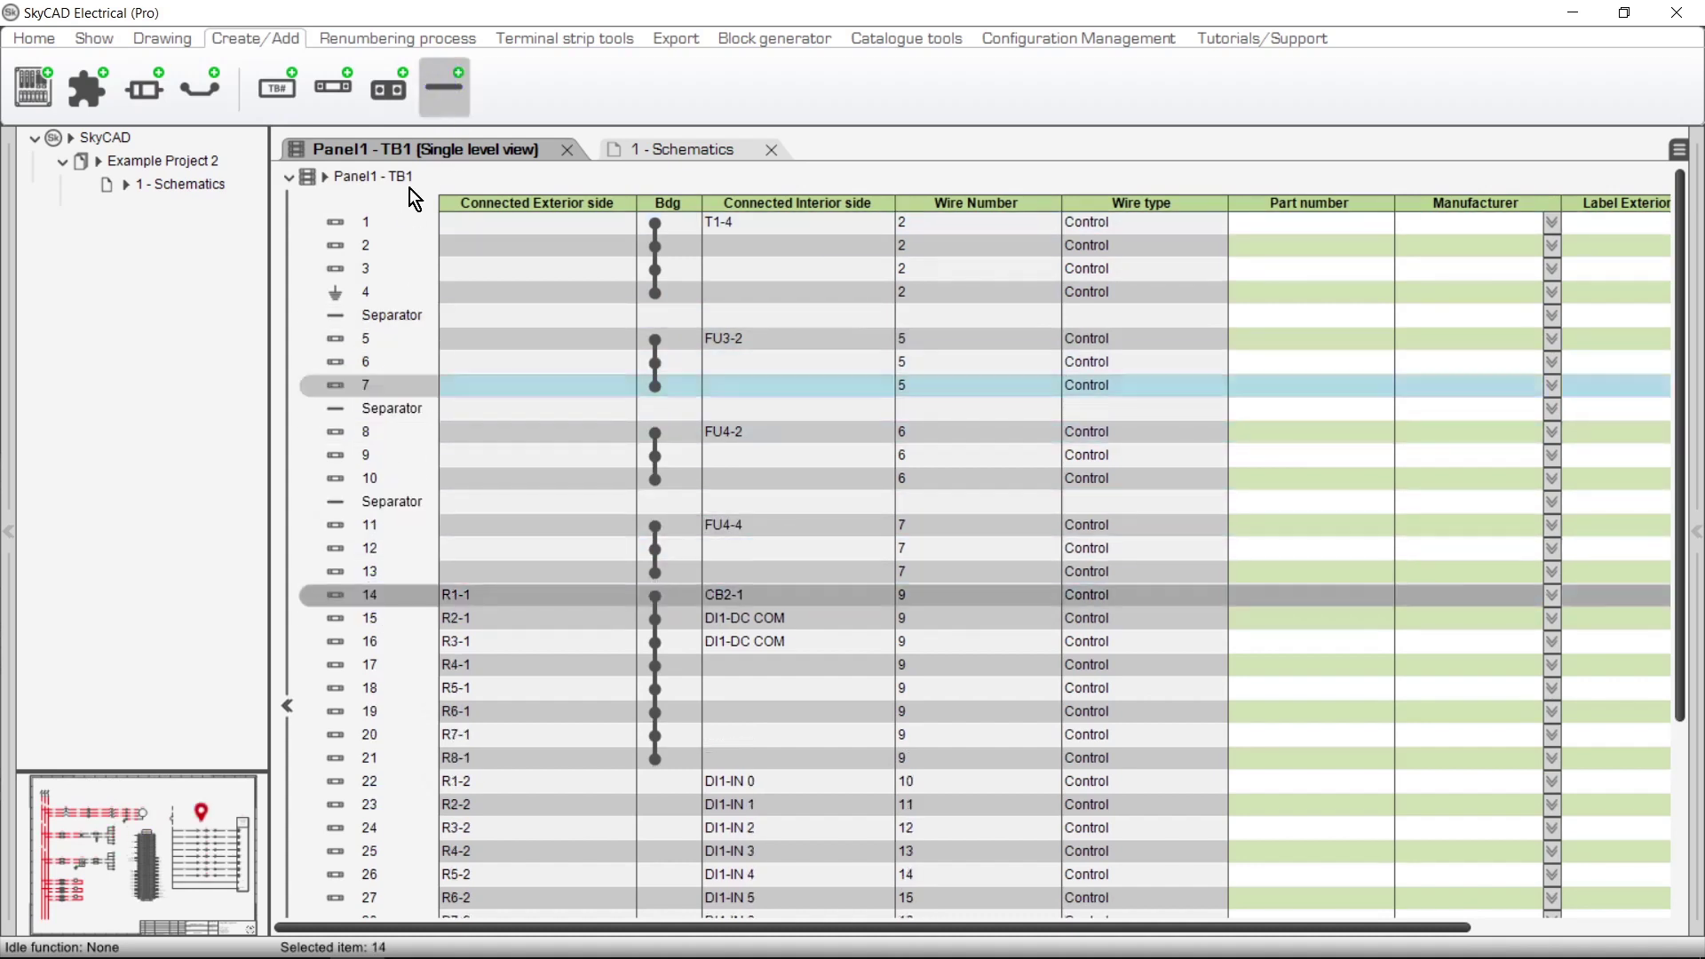
scroll(384, 711, "down", 5)
left_click(376, 797)
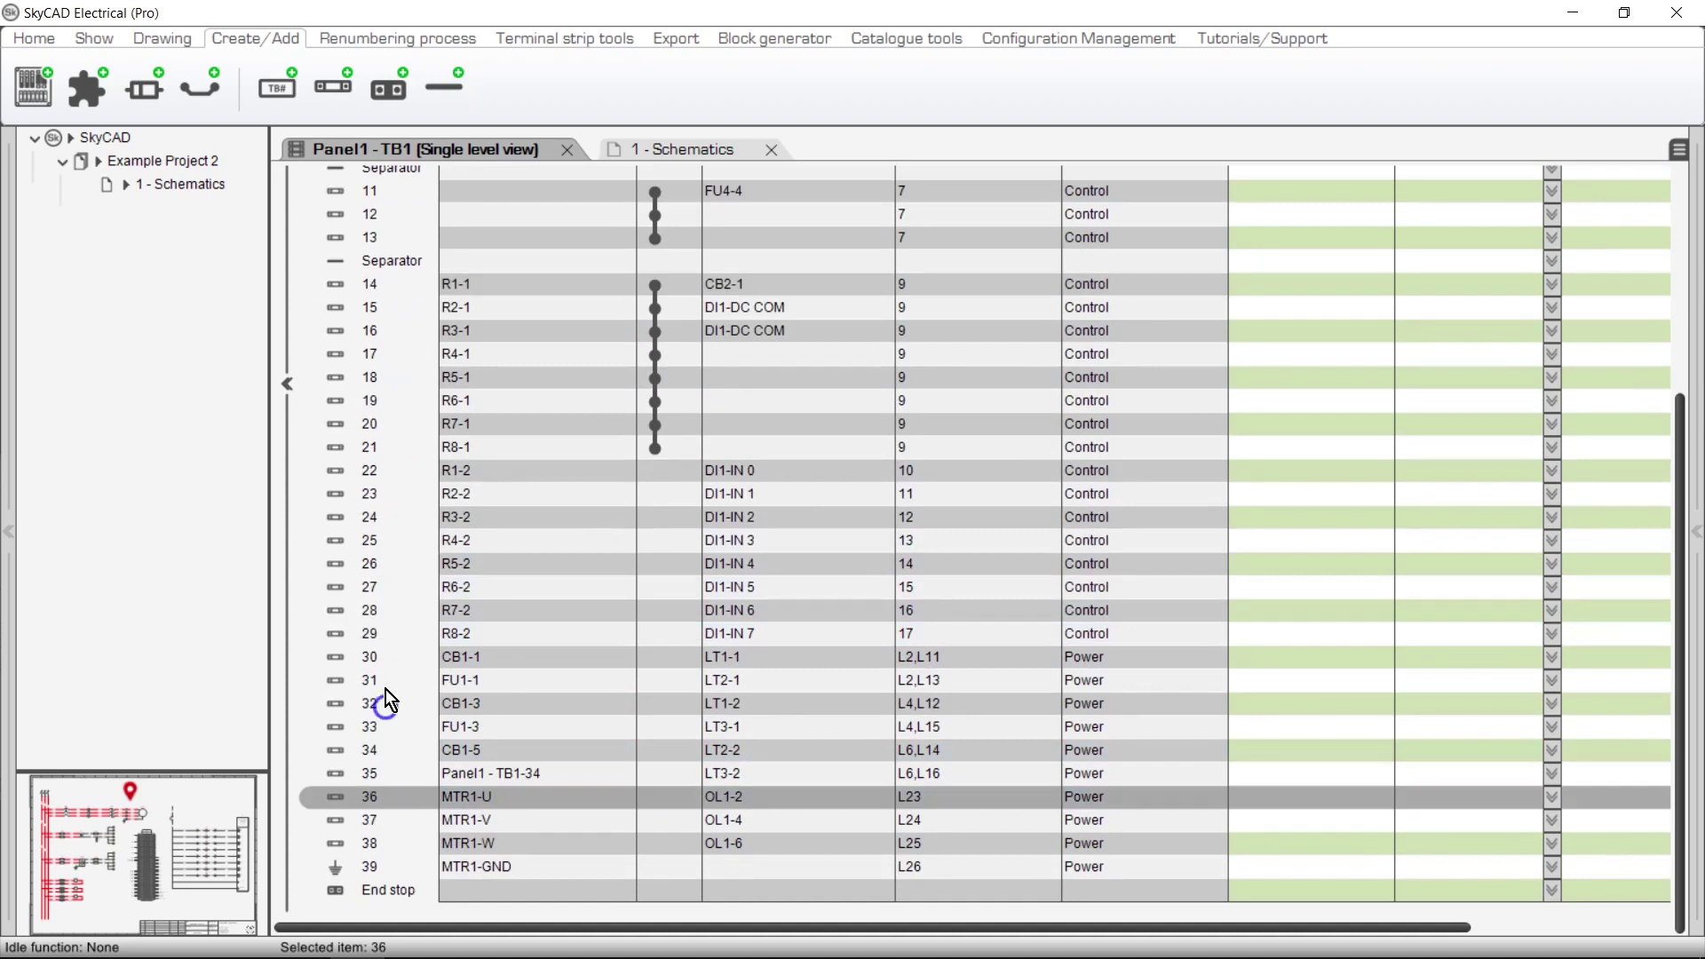
left_click(450, 105)
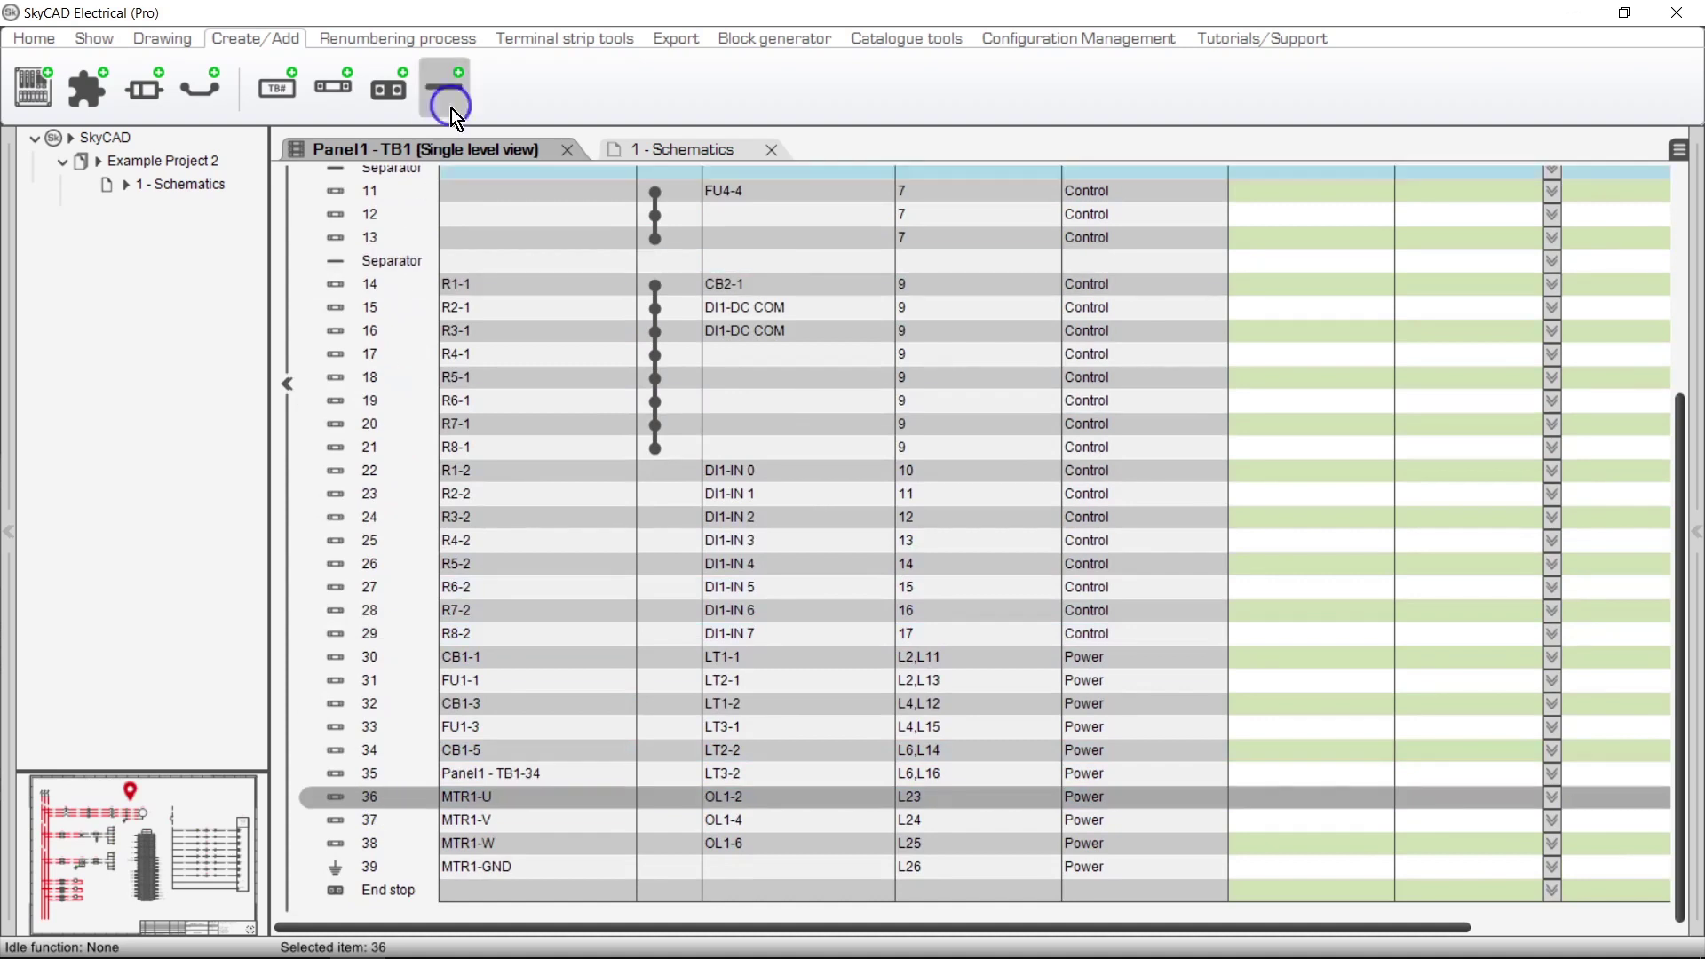
left_click(654, 149)
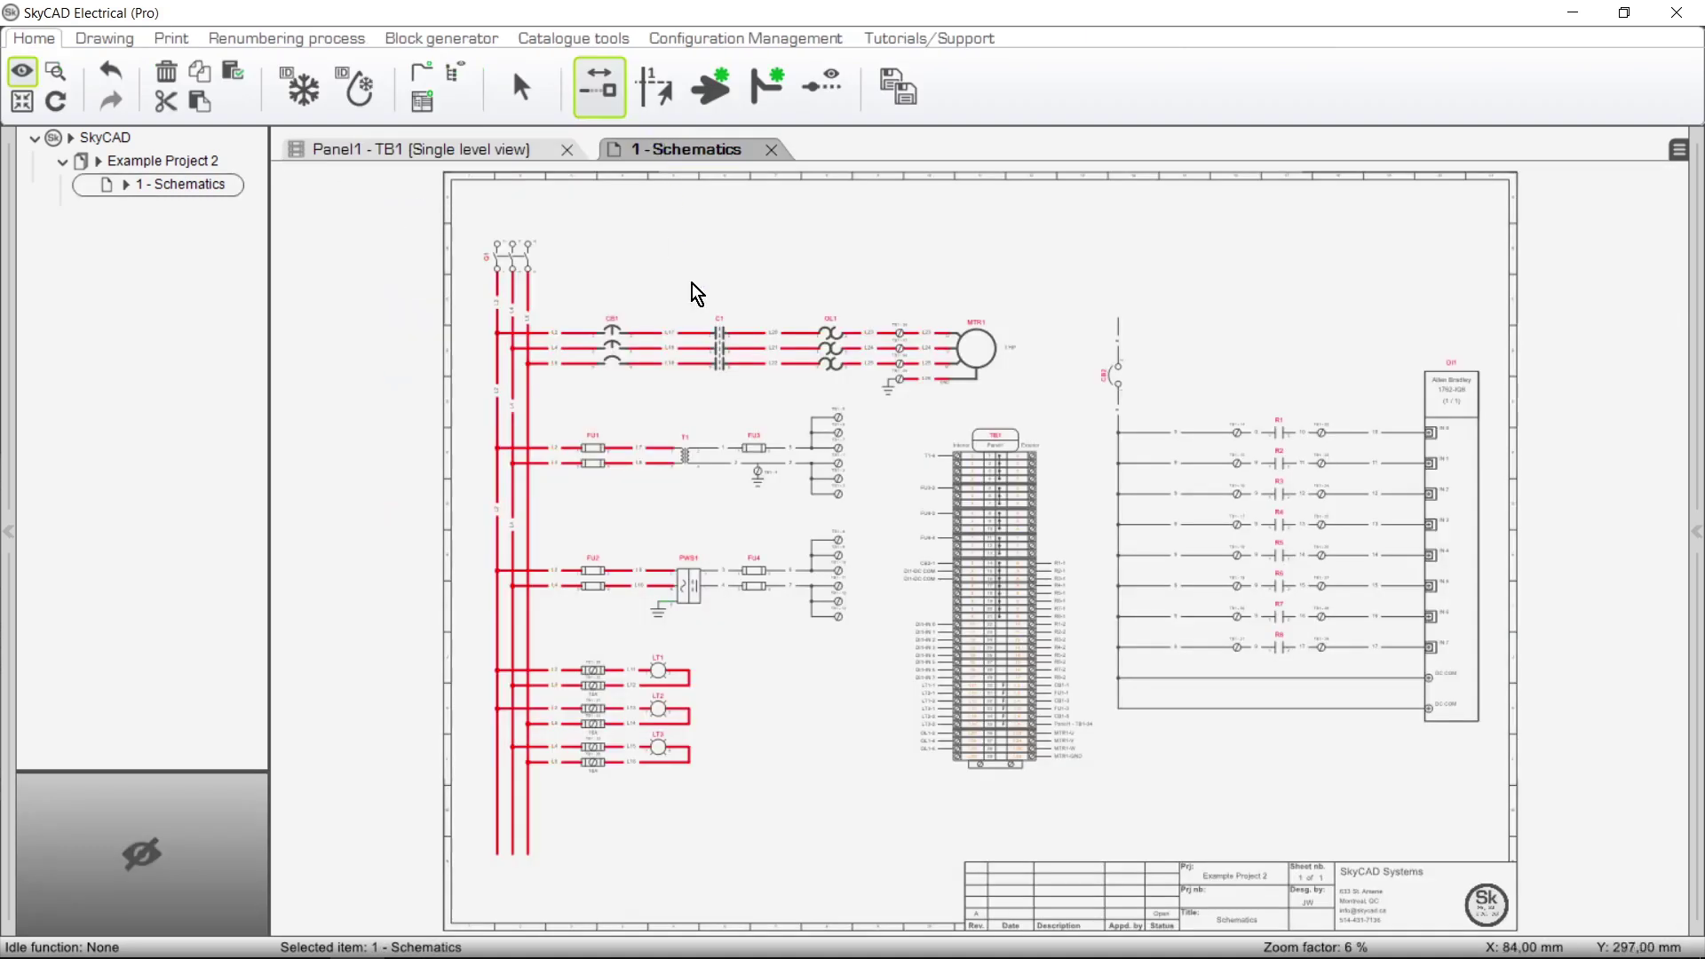
scroll(1091, 593, "up", 5)
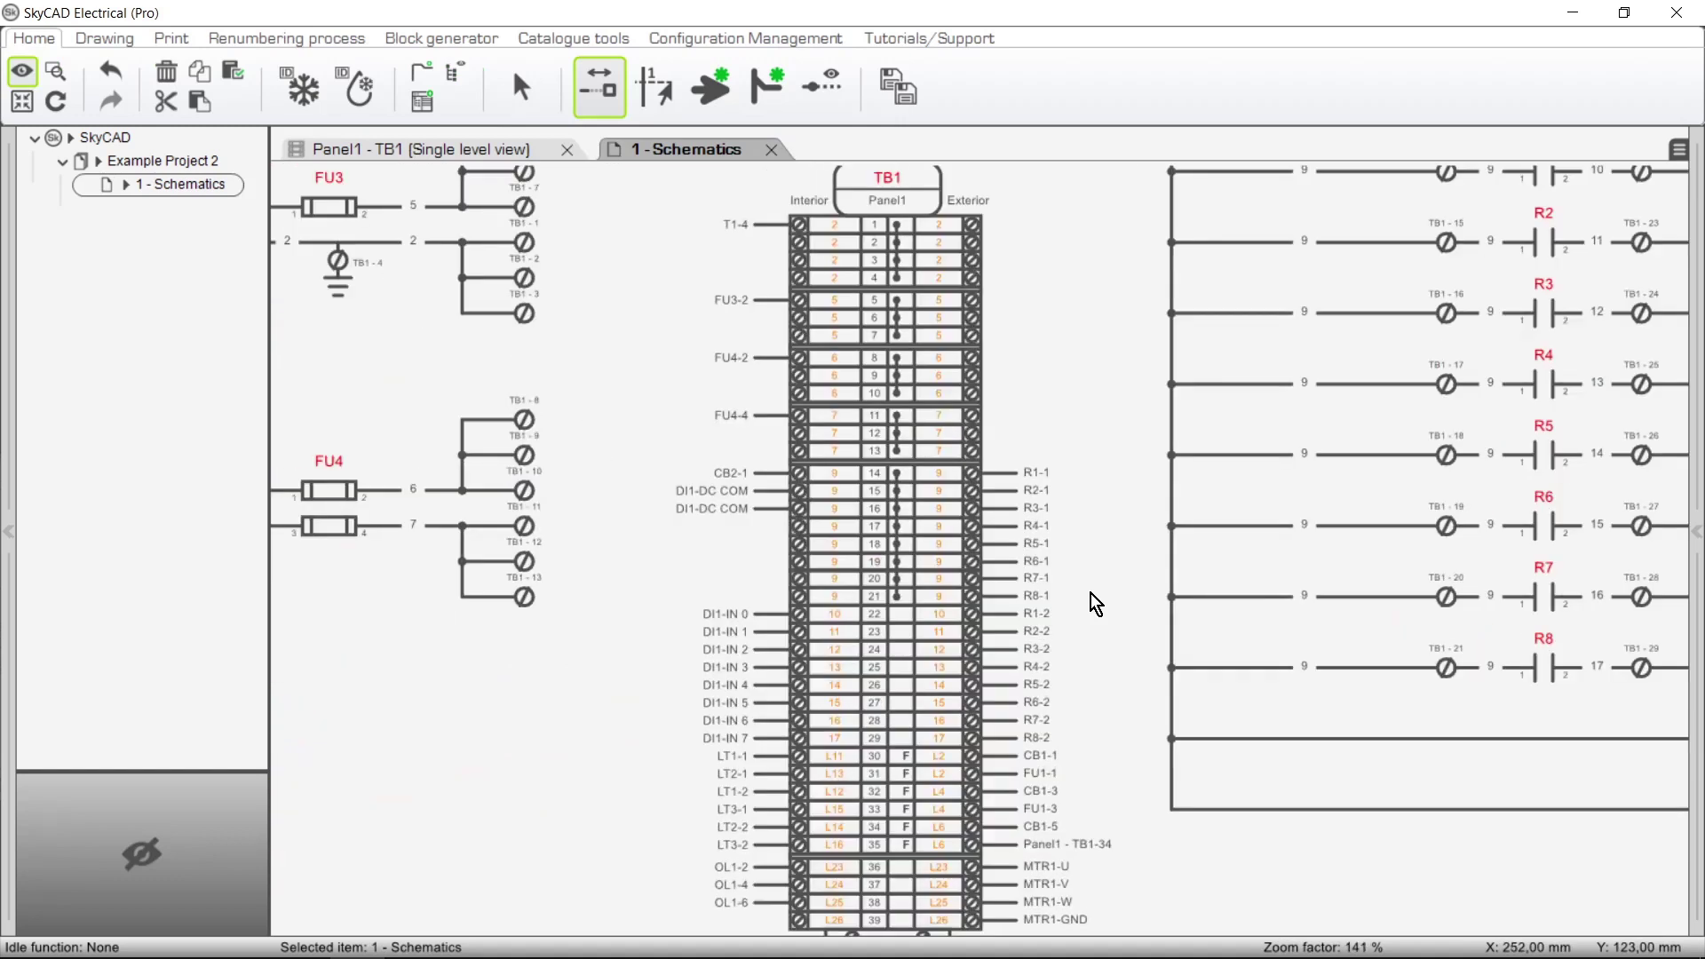